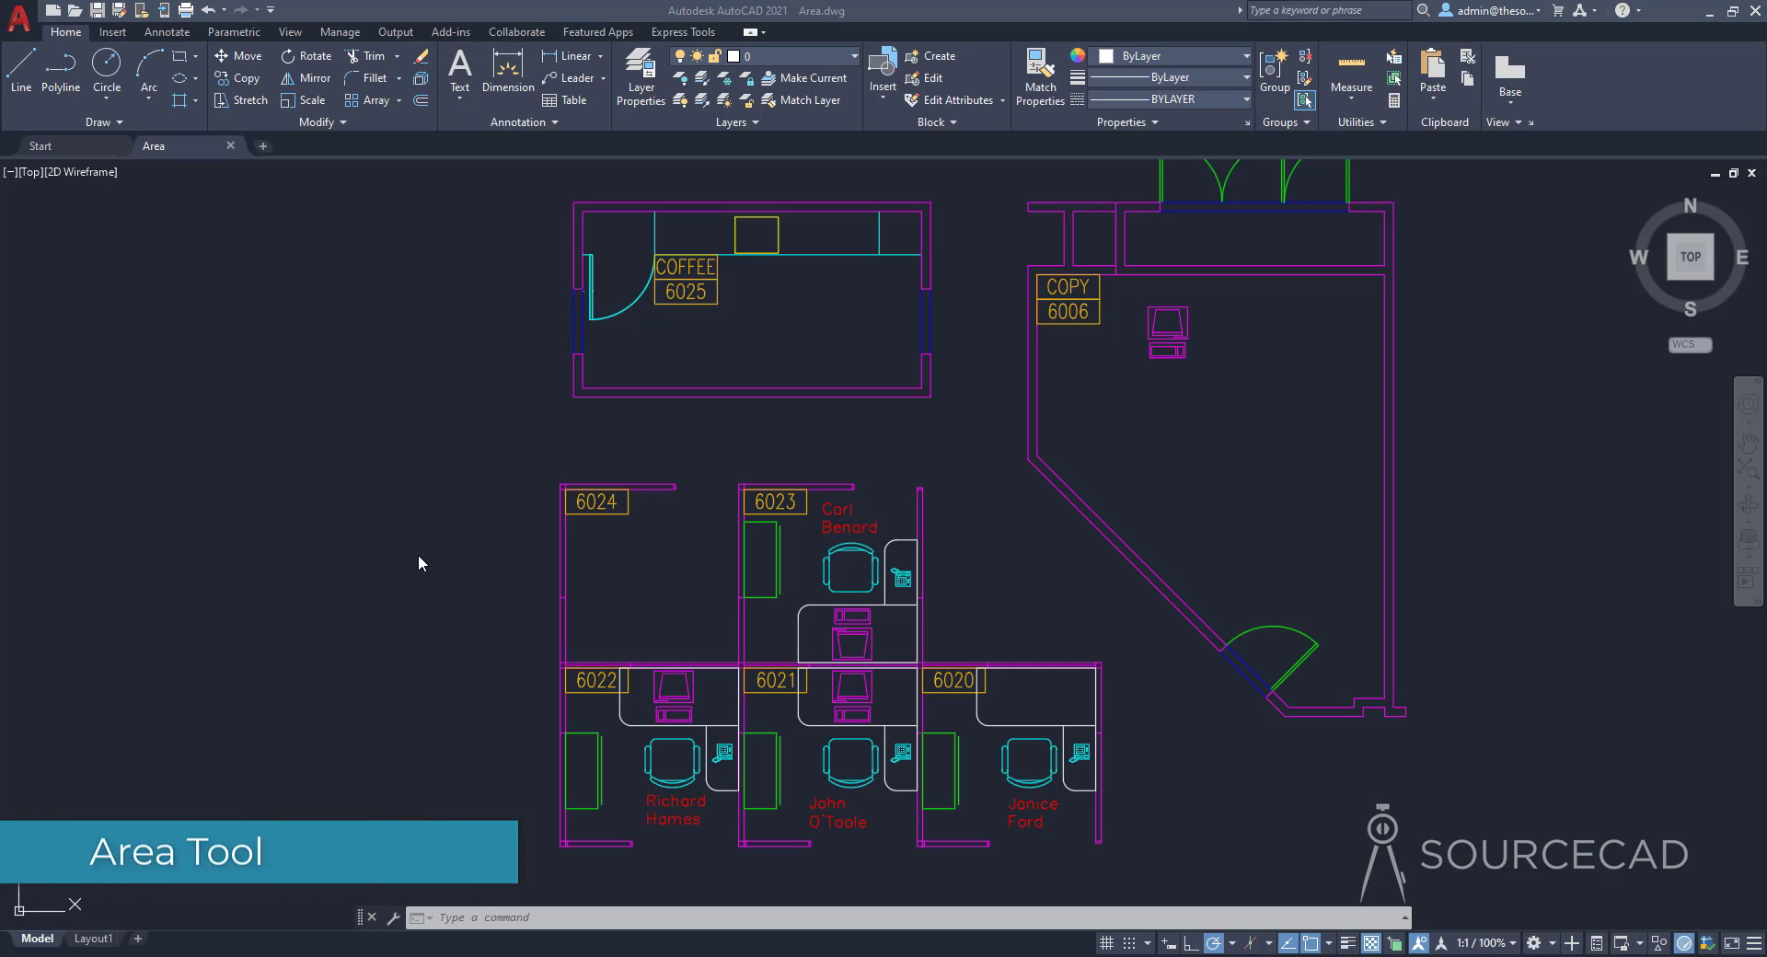
Step: Measure the area of room 6024 from its four inner corners and enlarge the command history to show the full result
{"action": "left_click", "coordinate": [415, 548]}
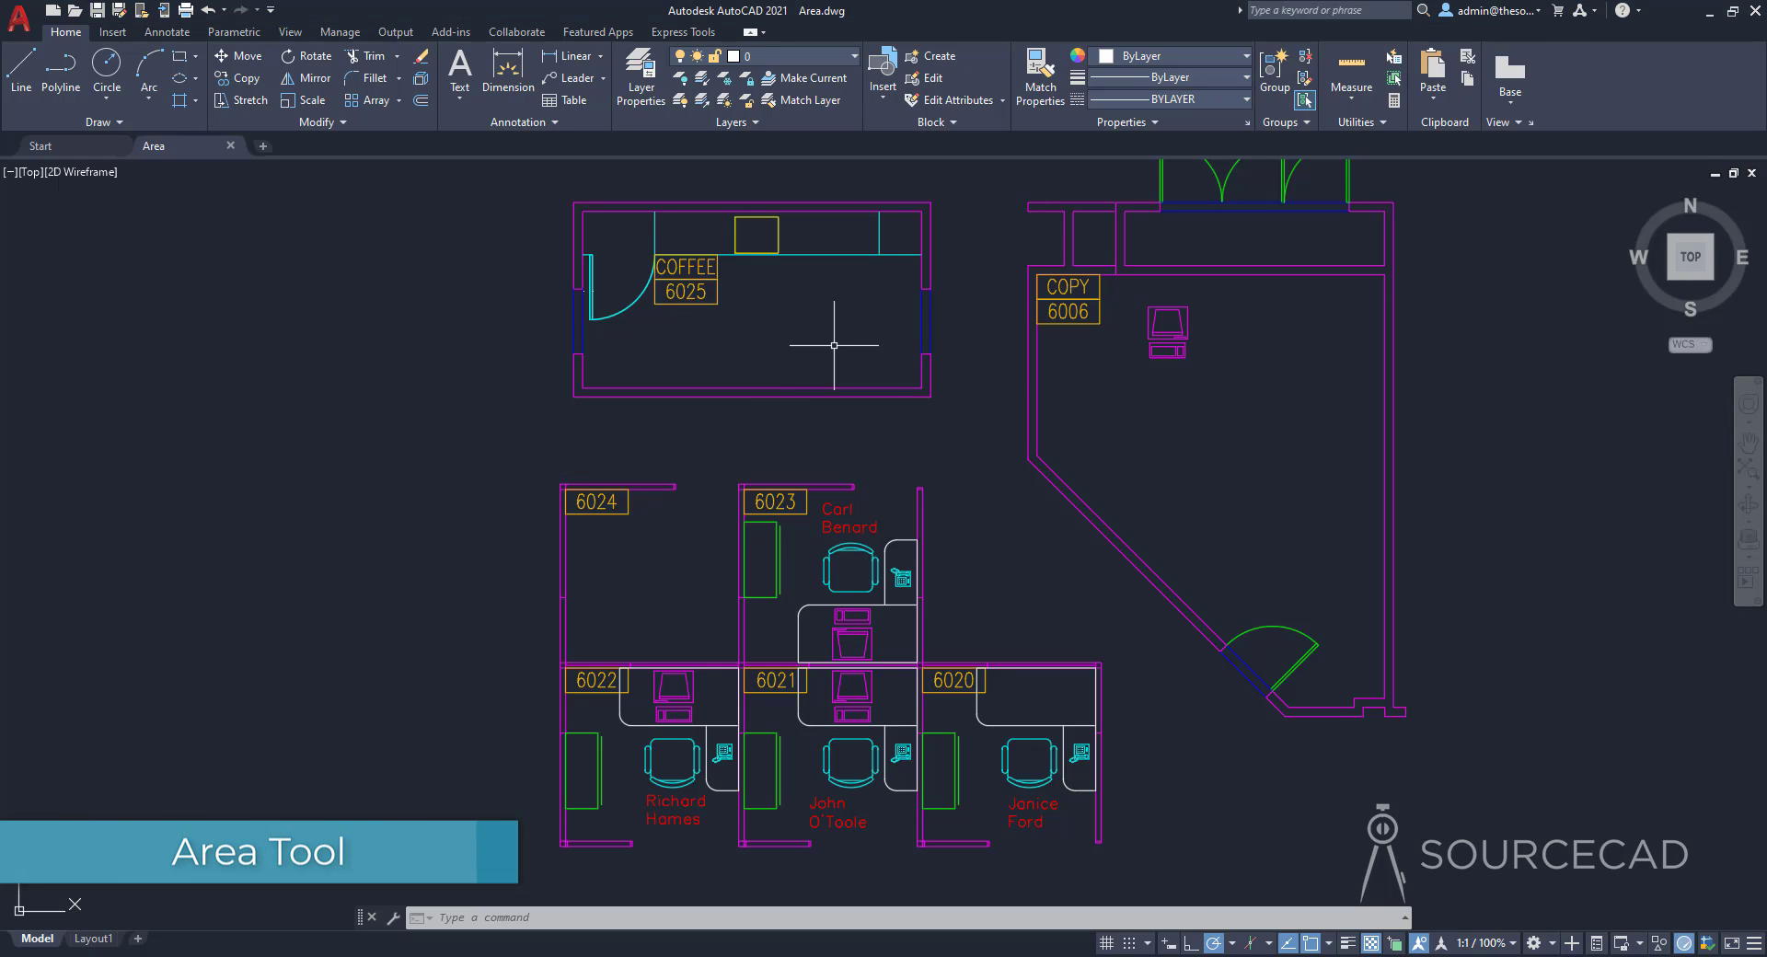
{"action": "left_click", "coordinate": [1356, 96]}
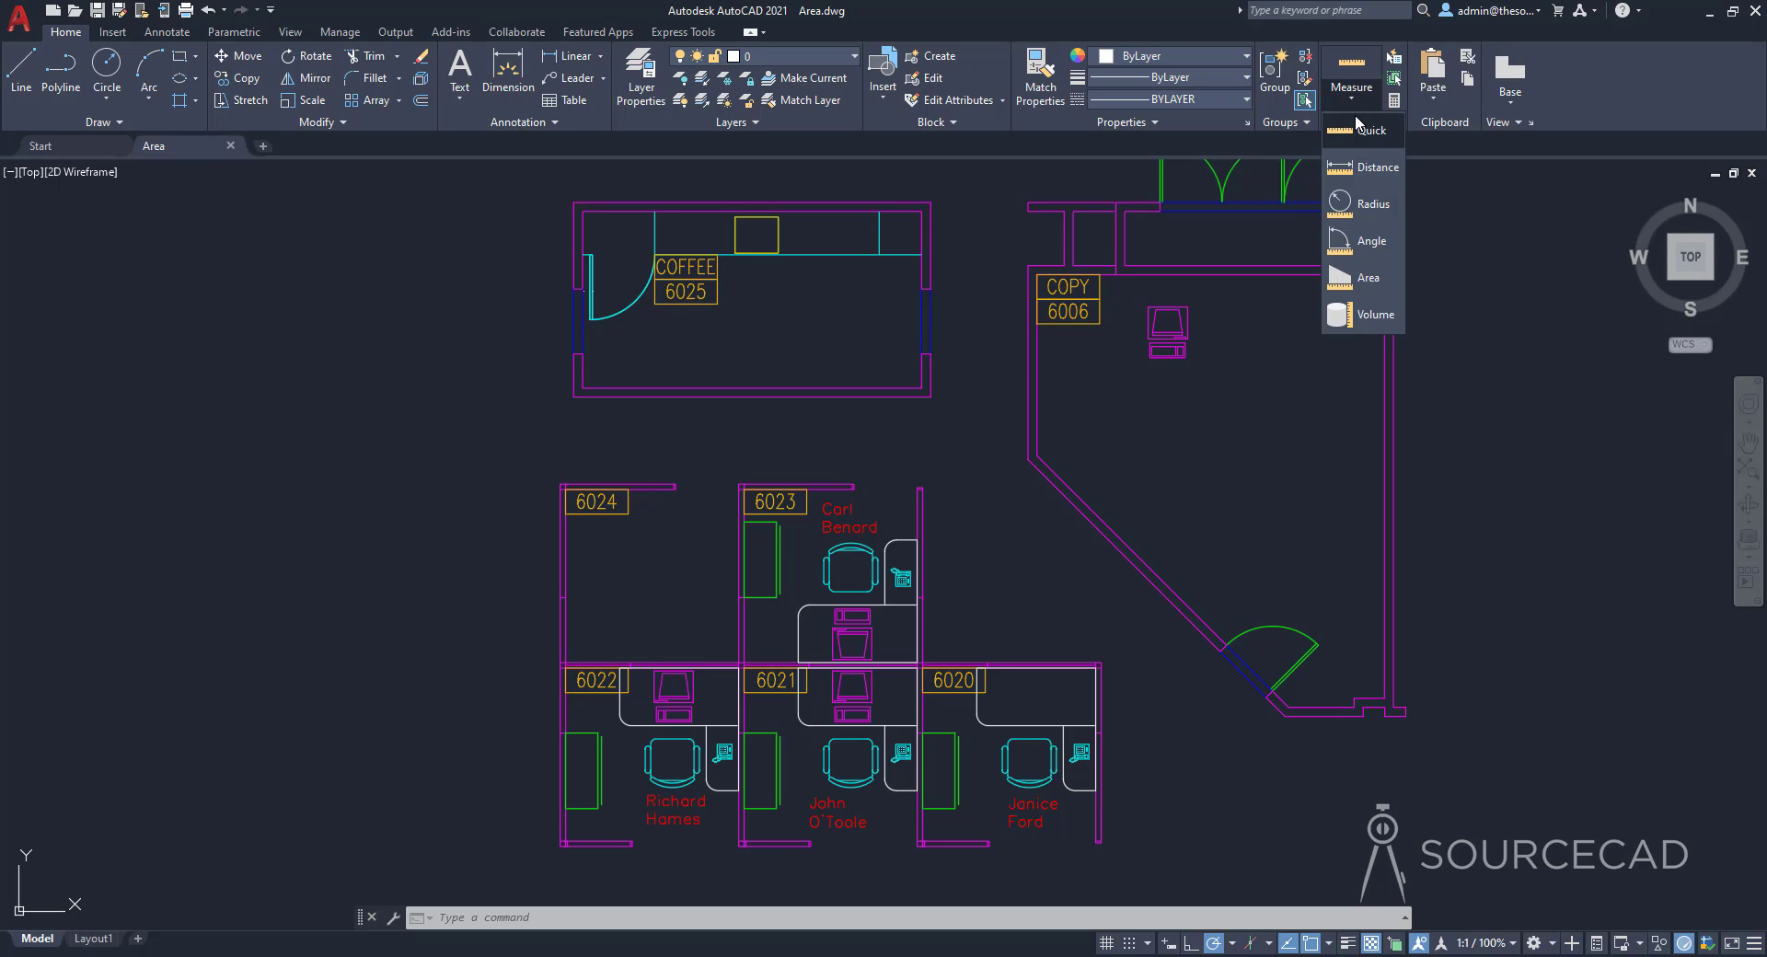
{"action": "left_click", "coordinate": [1369, 277]}
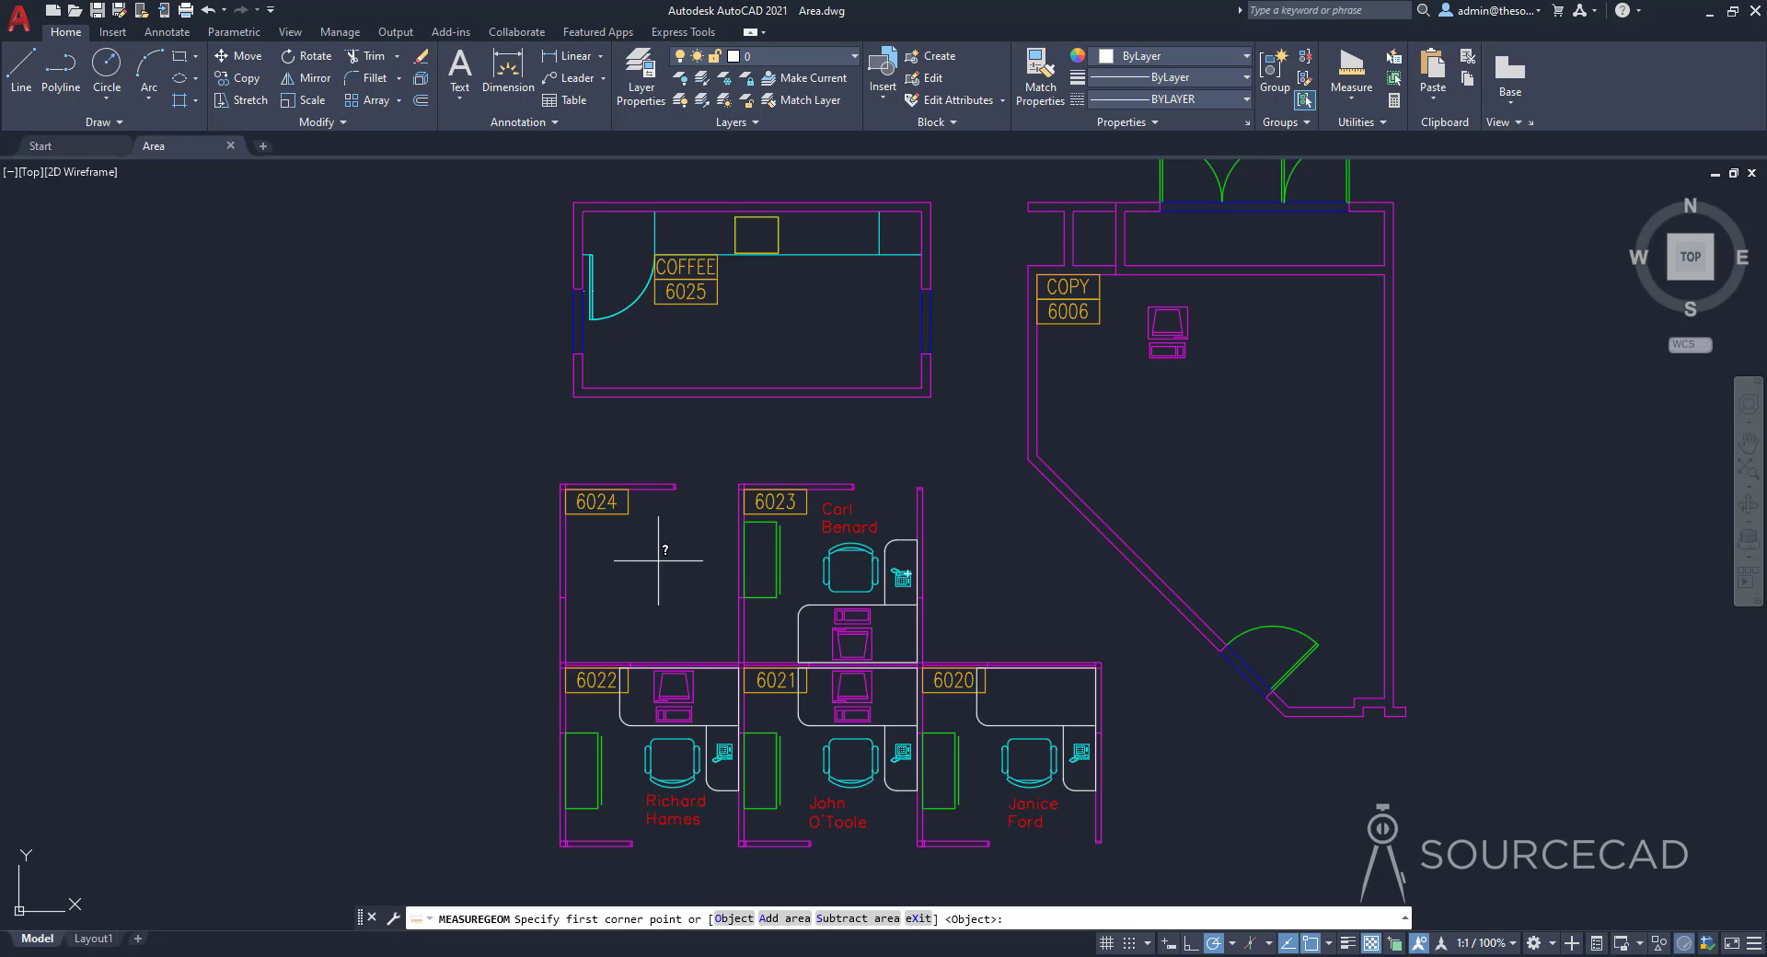
{"action": "scroll", "coordinate": [658, 559], "scroll_direction": "up", "scroll_amount": 3}
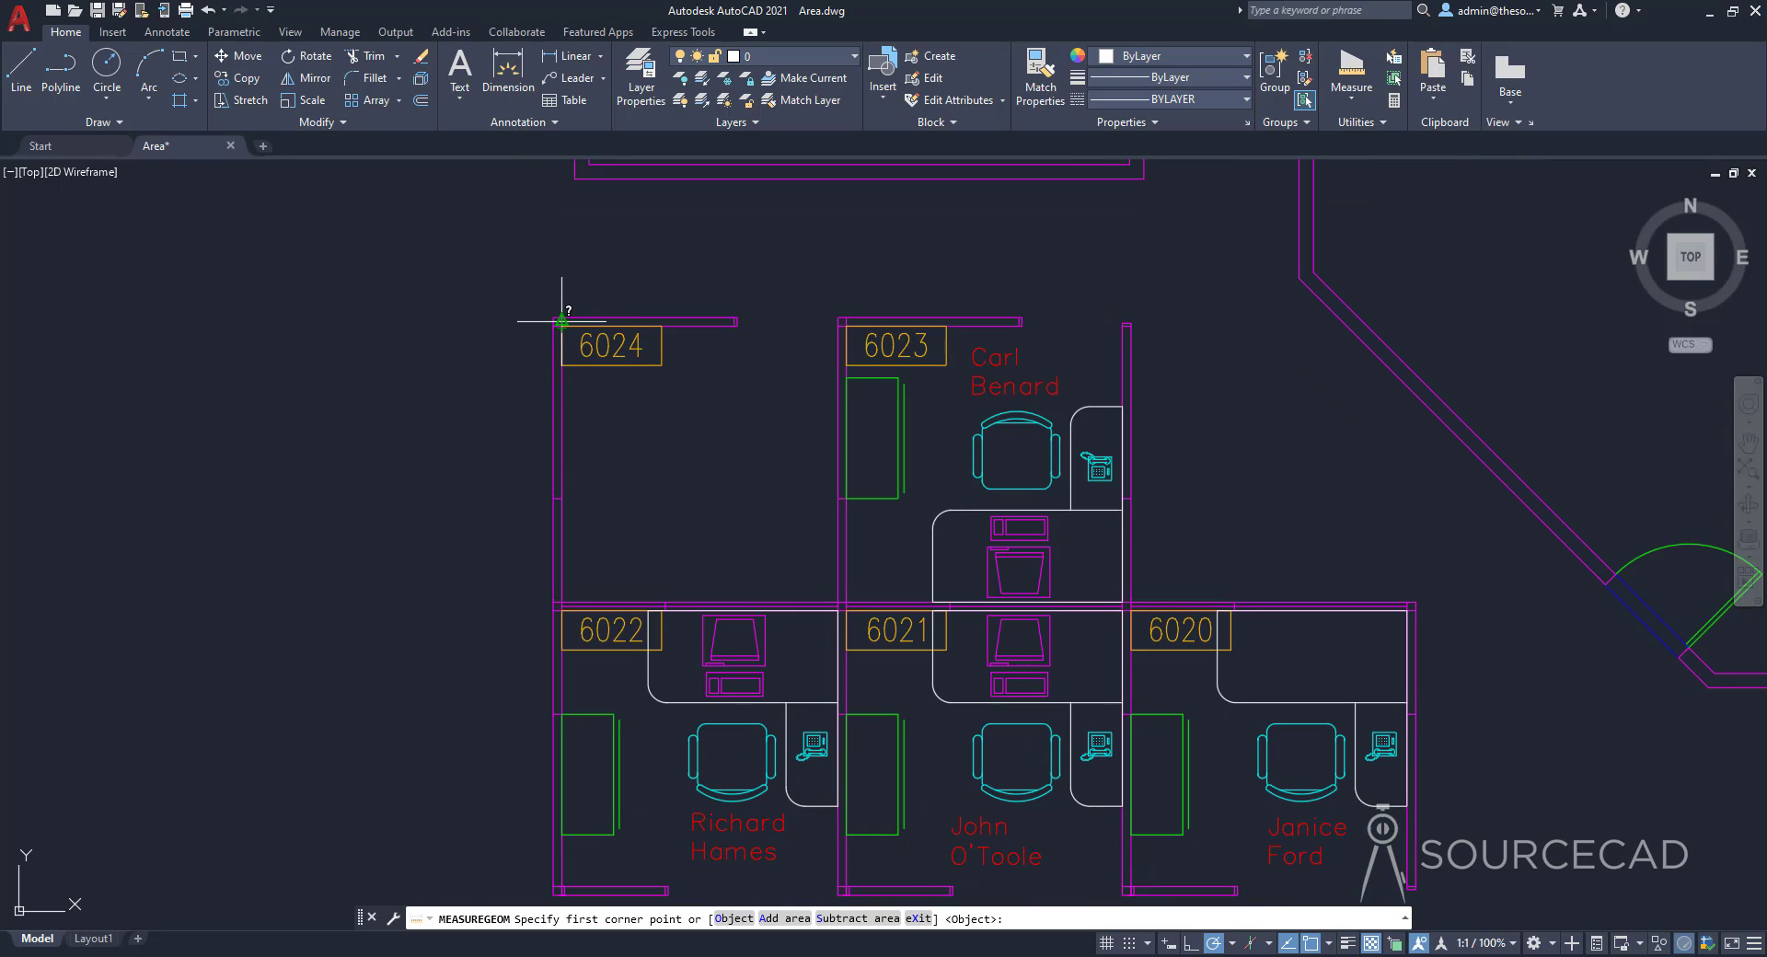
{"action": "scroll", "coordinate": [561, 321], "scroll_direction": "up", "scroll_amount": 3}
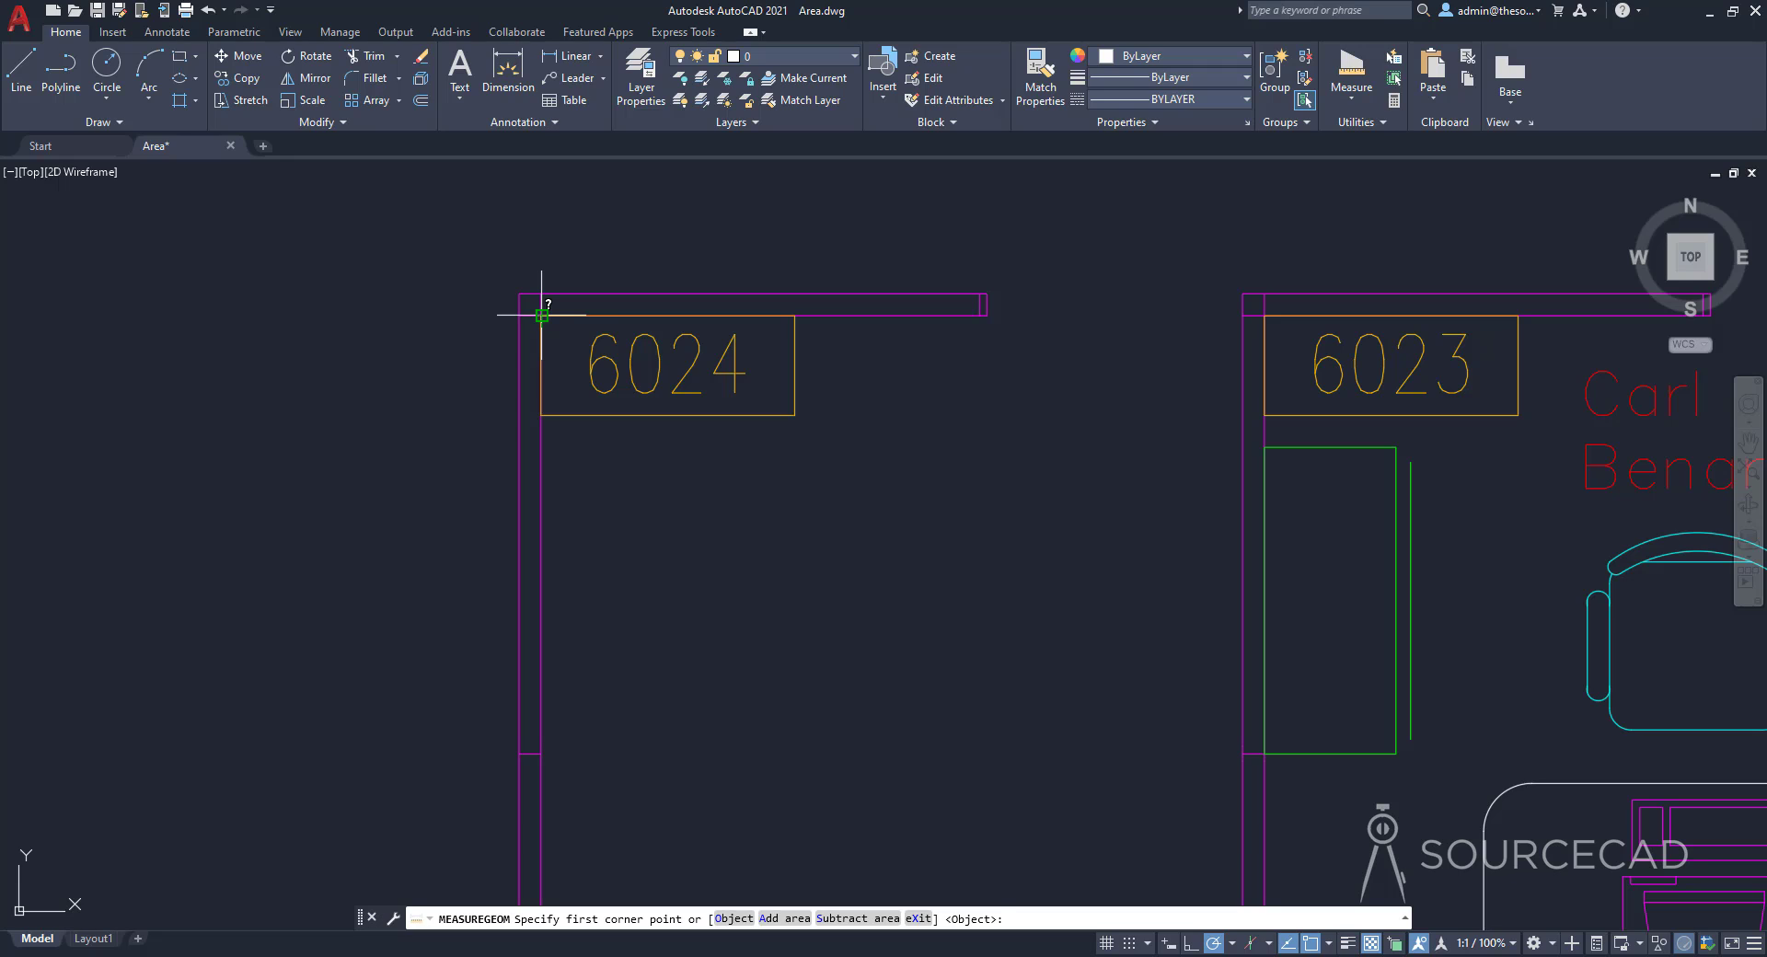
{"action": "left_click", "coordinate": [542, 315]}
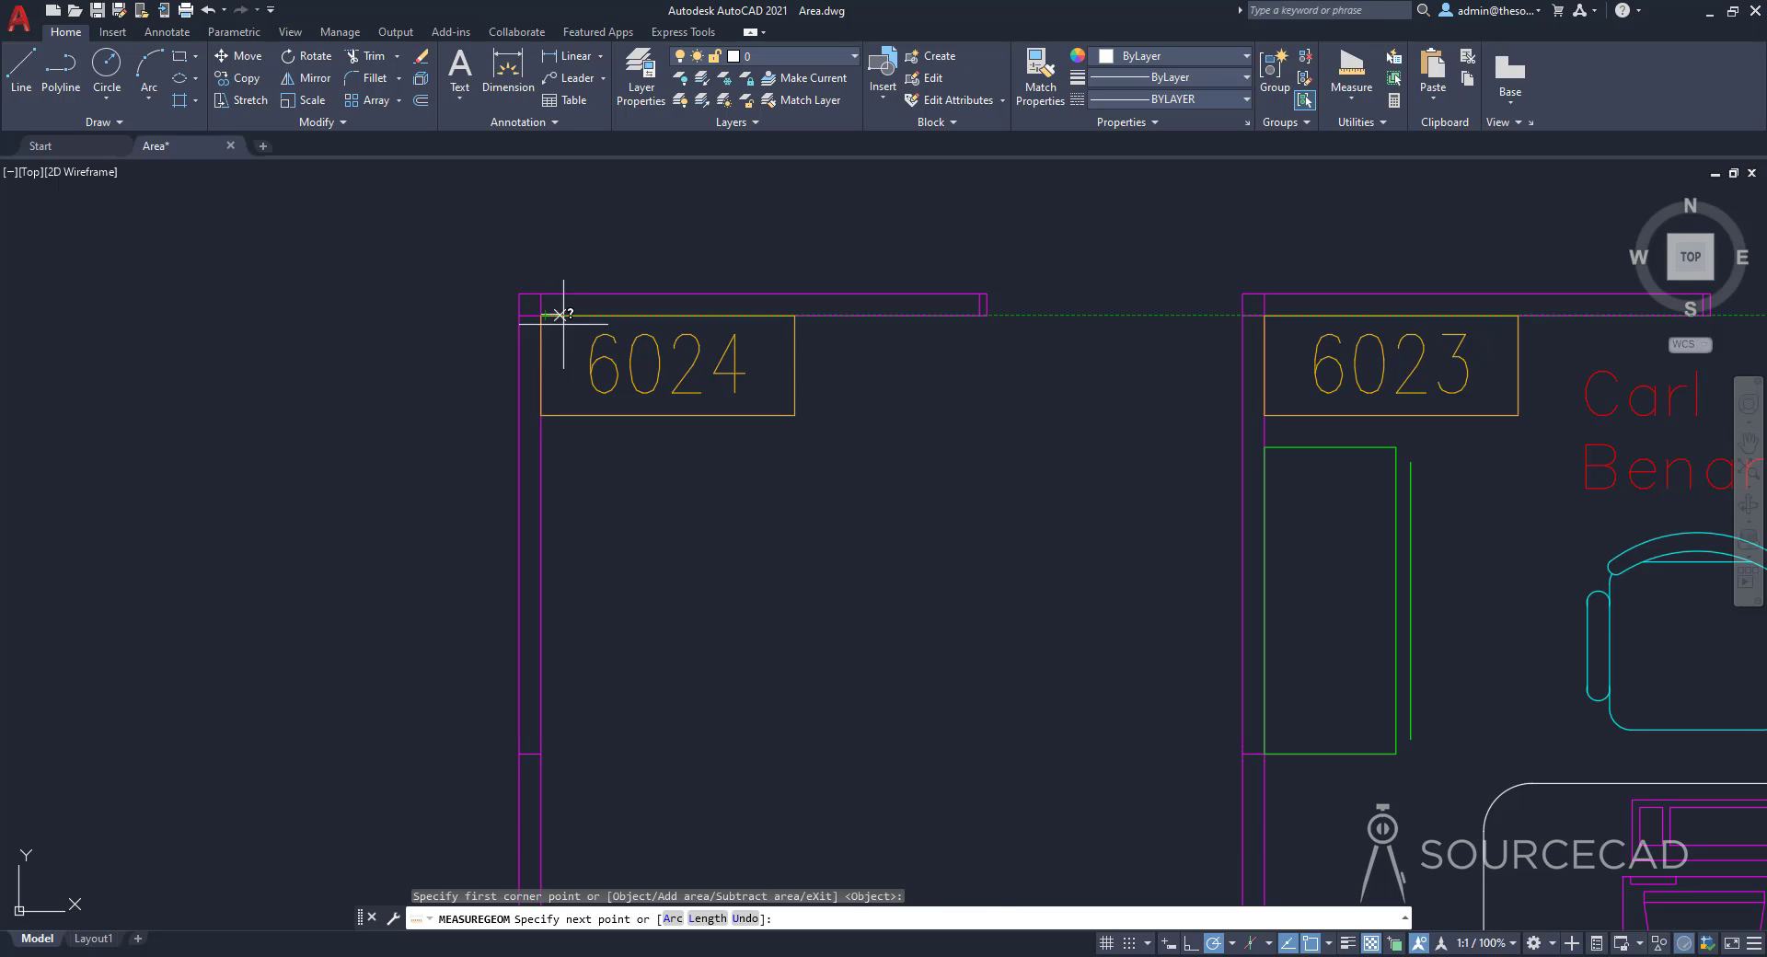
{"action": "left_click", "coordinate": [1242, 315]}
{"action": "middle_click_drag", "start_coordinate": [1230, 331], "coordinate": [1109, 56]}
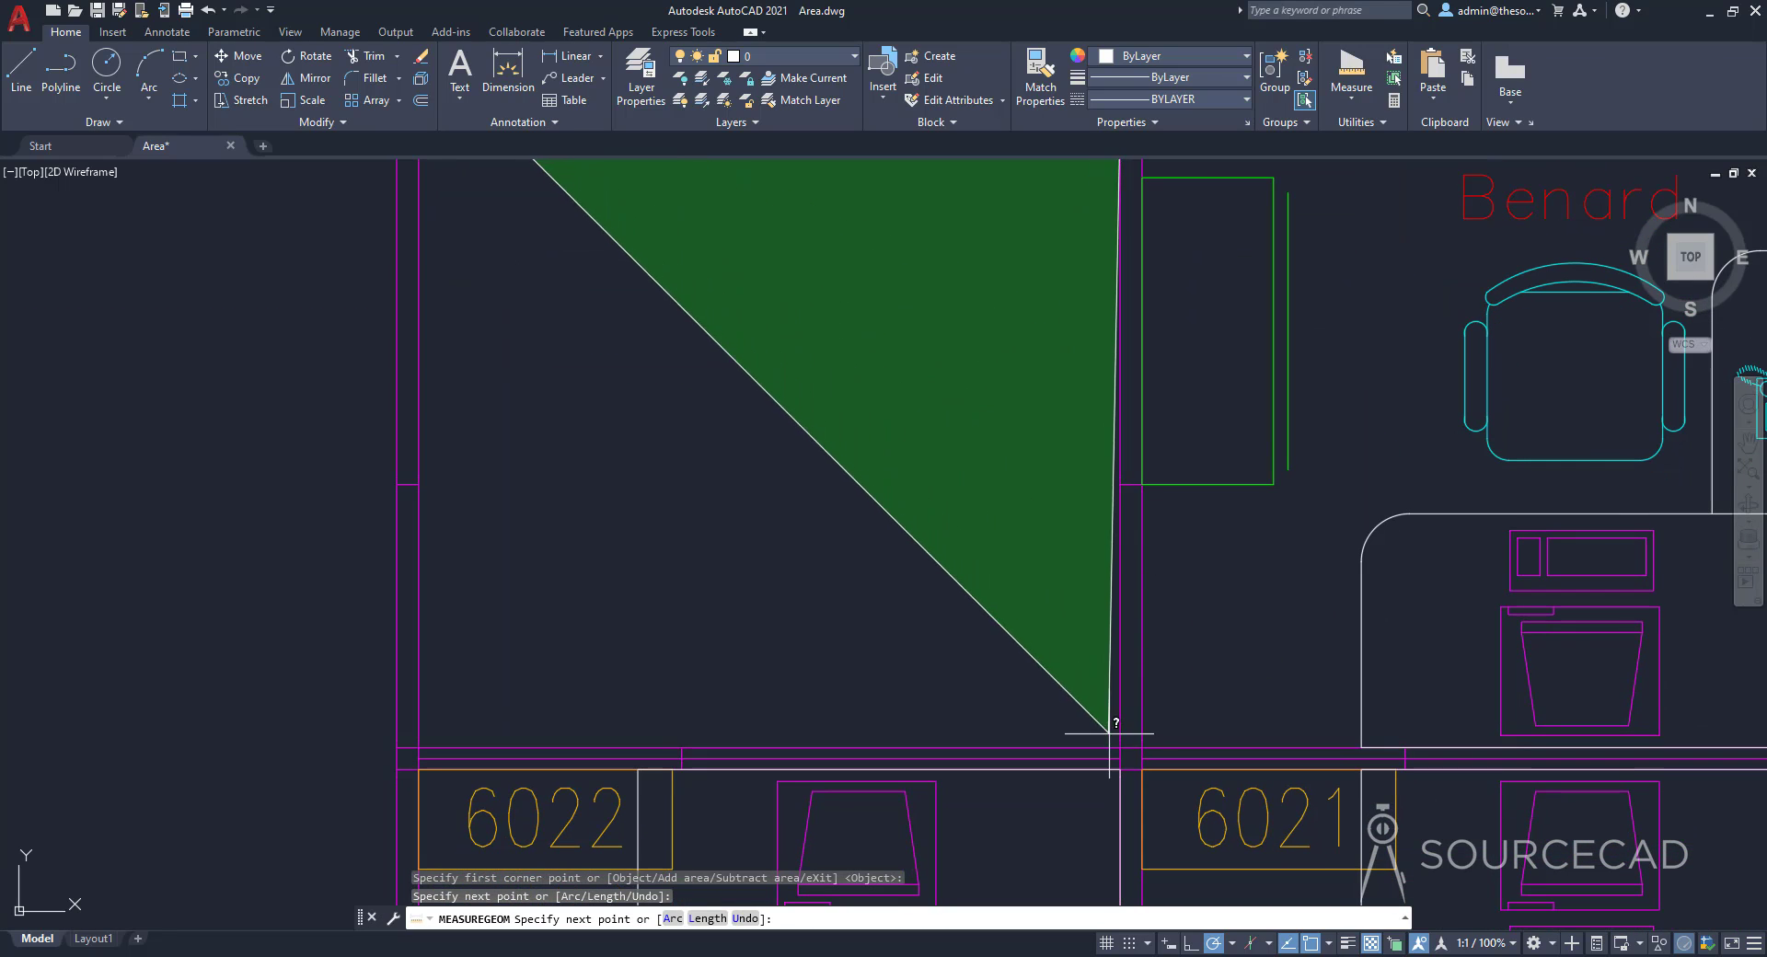
{"action": "left_click", "coordinate": [1109, 734]}
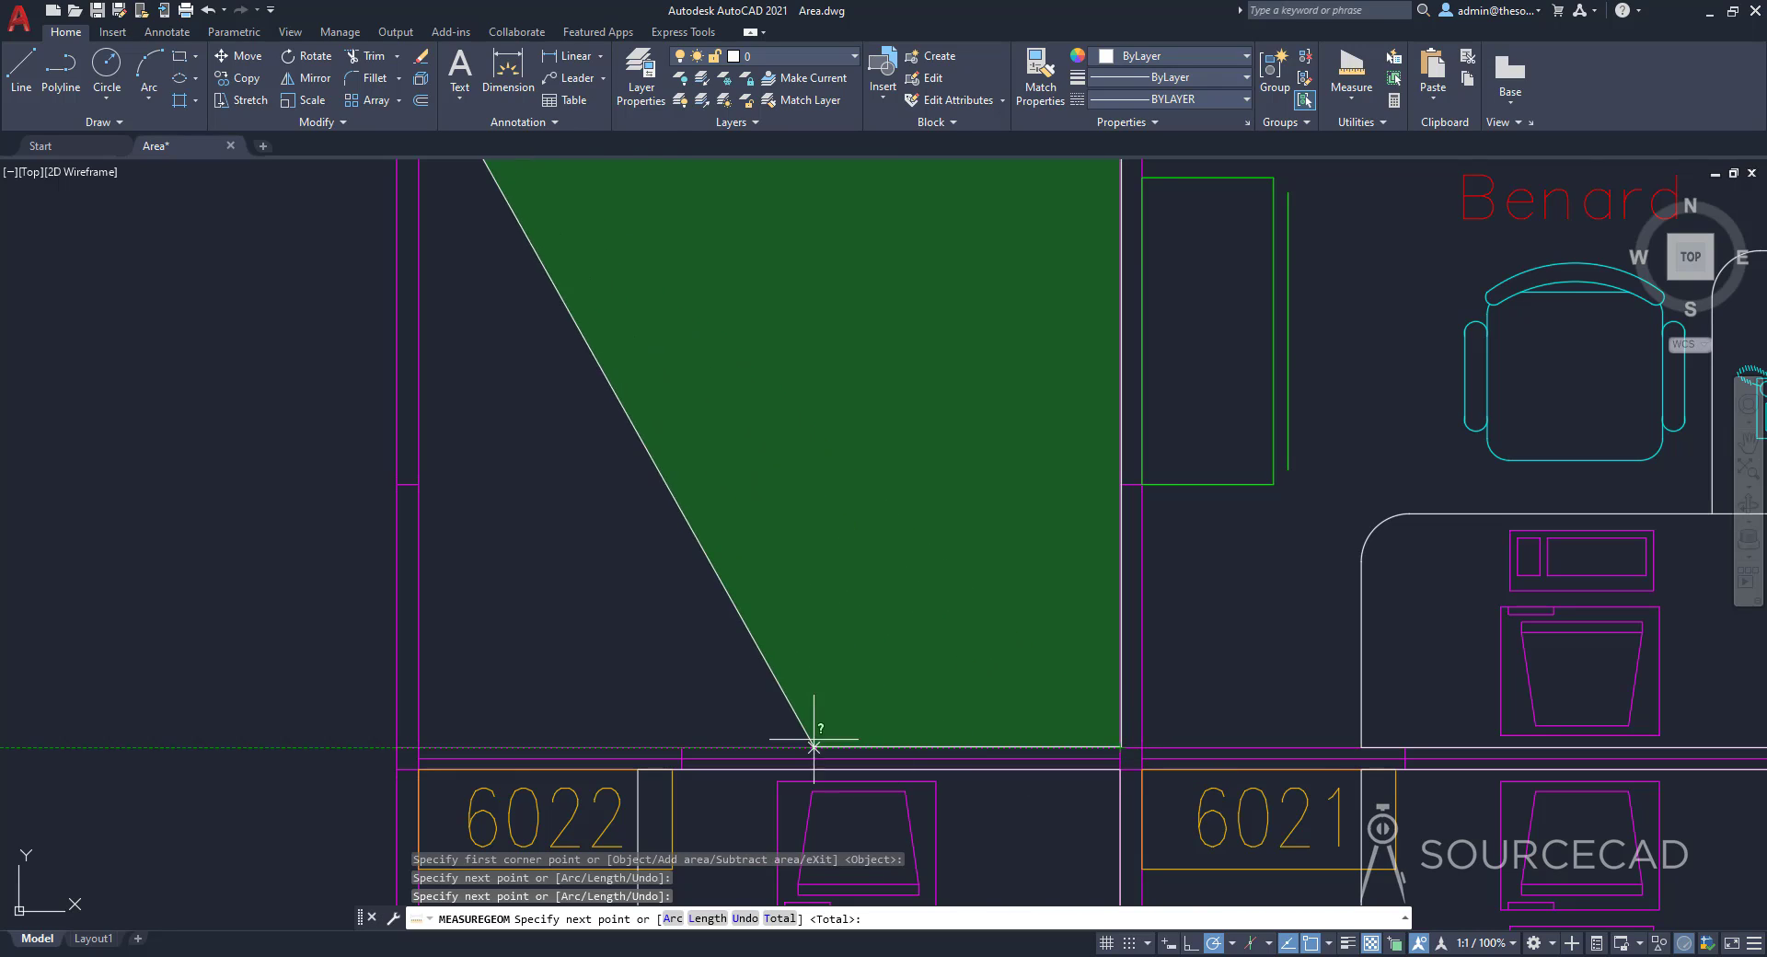
{"action": "left_click", "coordinate": [418, 746]}
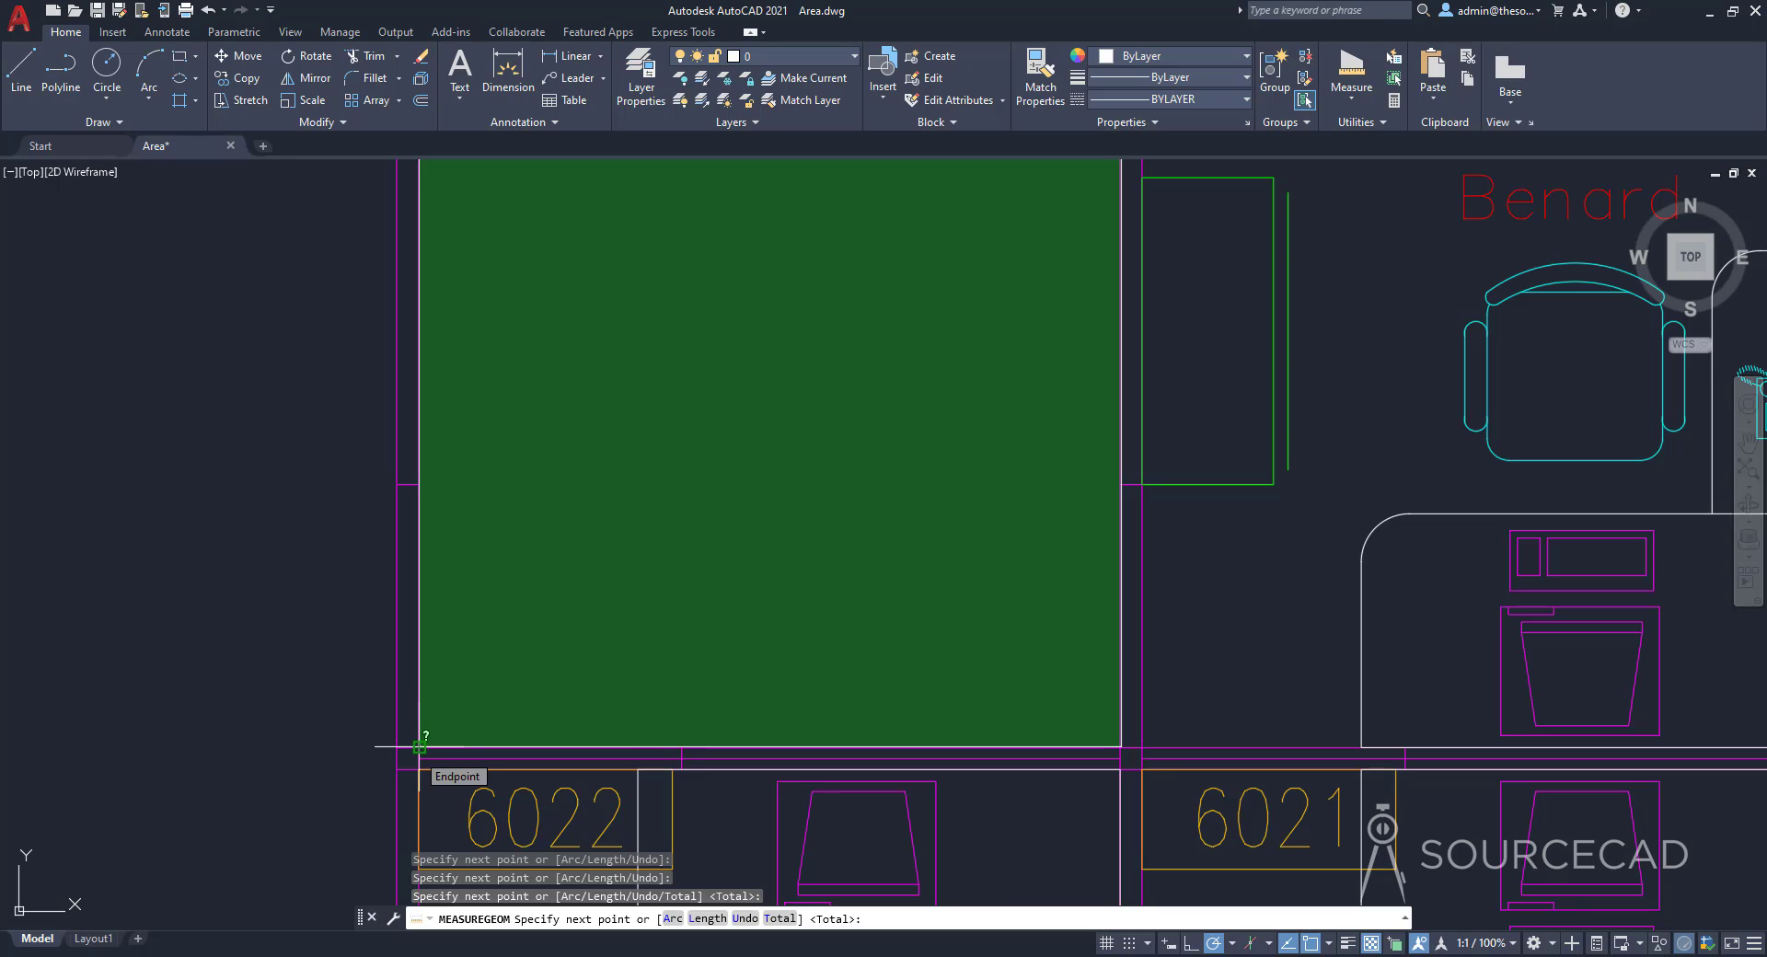
{"action": "key", "text": "Return"}
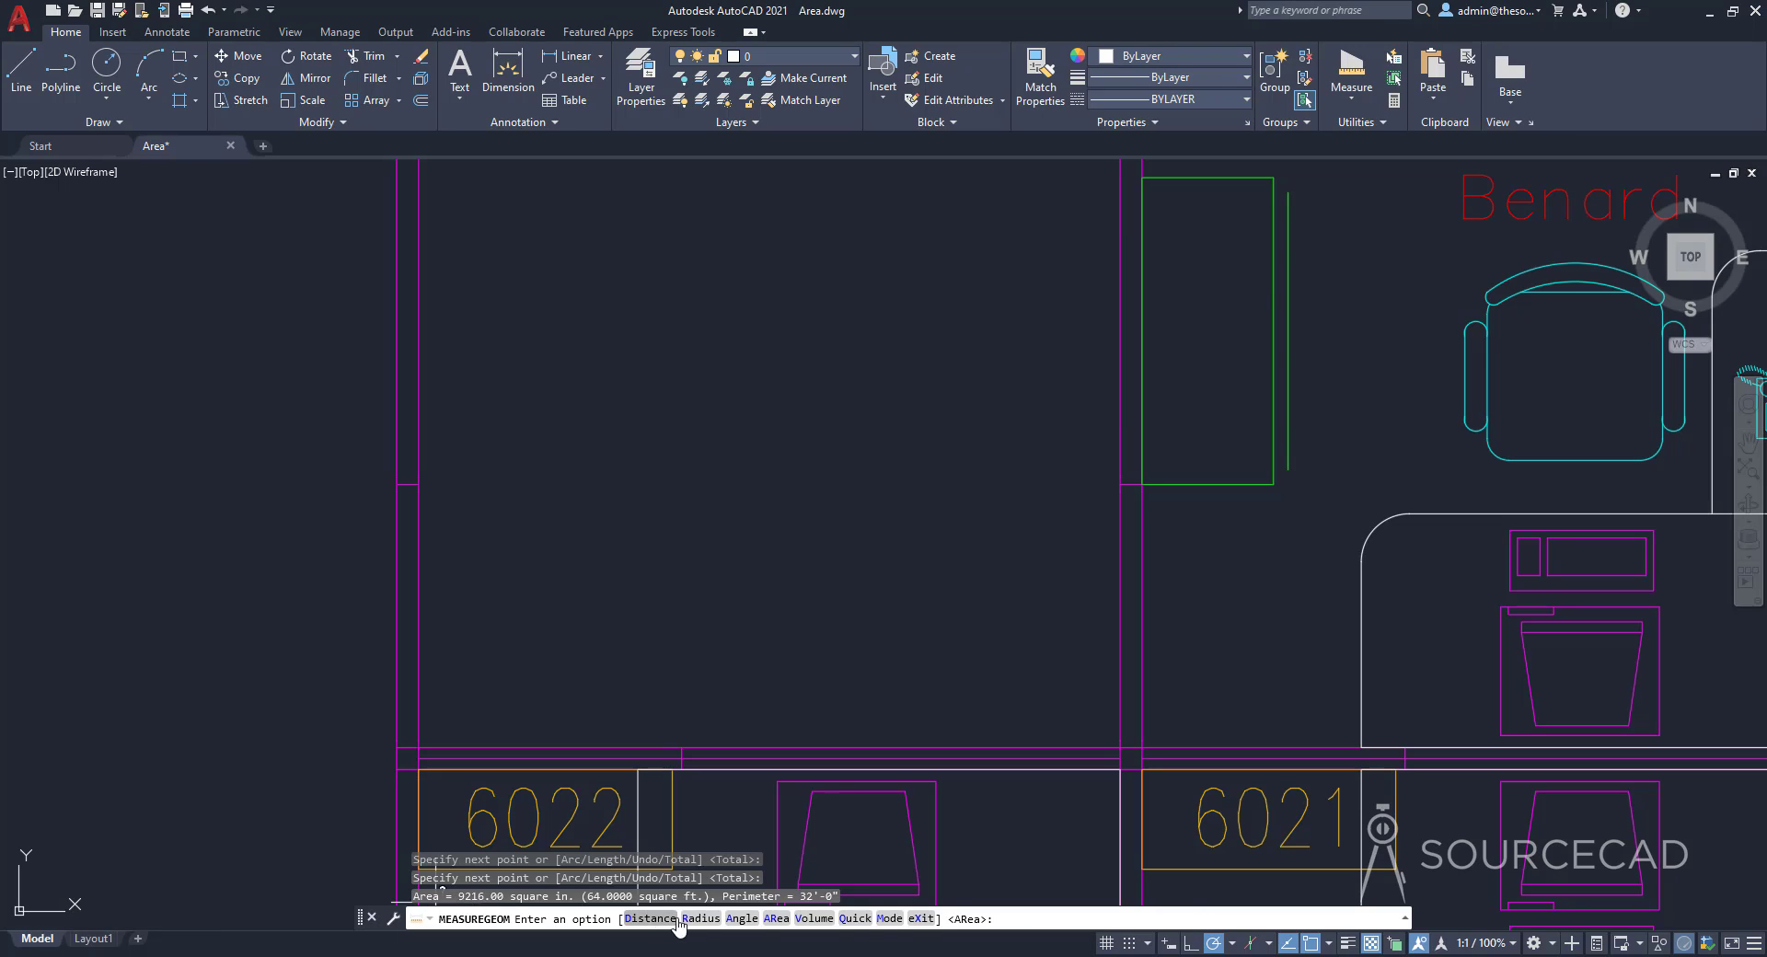
{"action": "left_click_drag", "start_coordinate": [1096, 907], "coordinate": [1094, 872]}
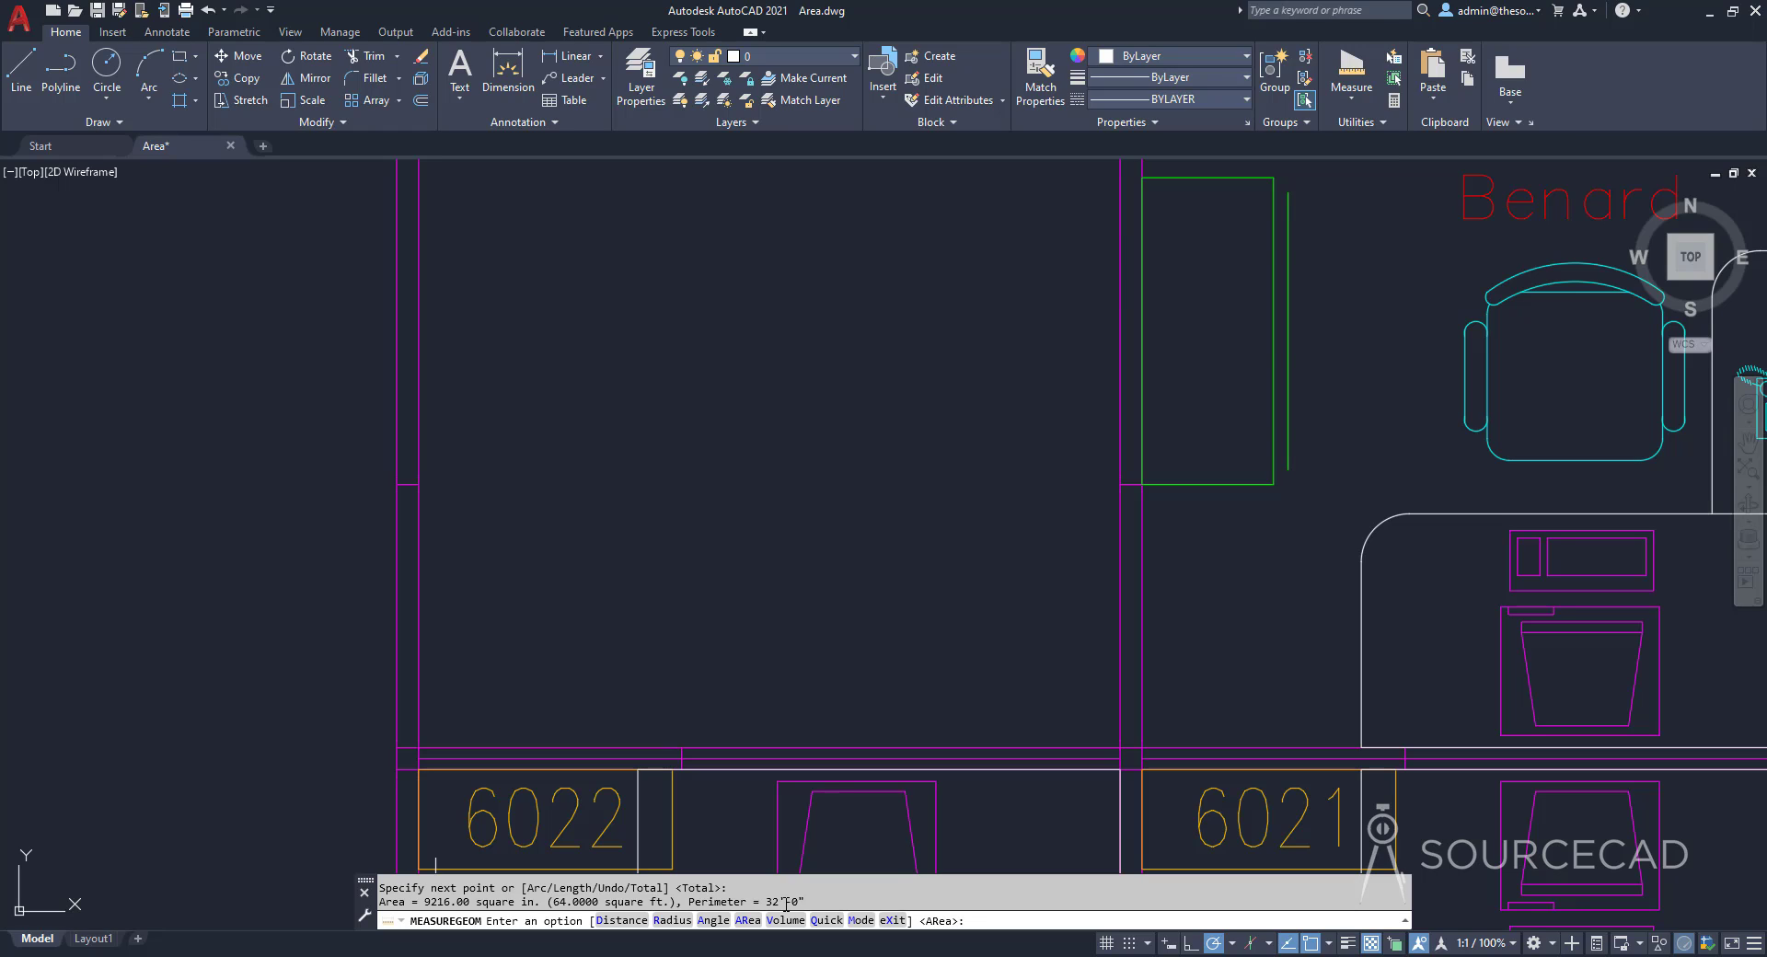
{"action": "key", "text": "Escape"}
Step: Measure the area of the main desk in room 6022 using the Object option of the Area tool
{"action": "scroll", "coordinate": [838, 531], "scroll_direction": "down", "scroll_amount": 2}
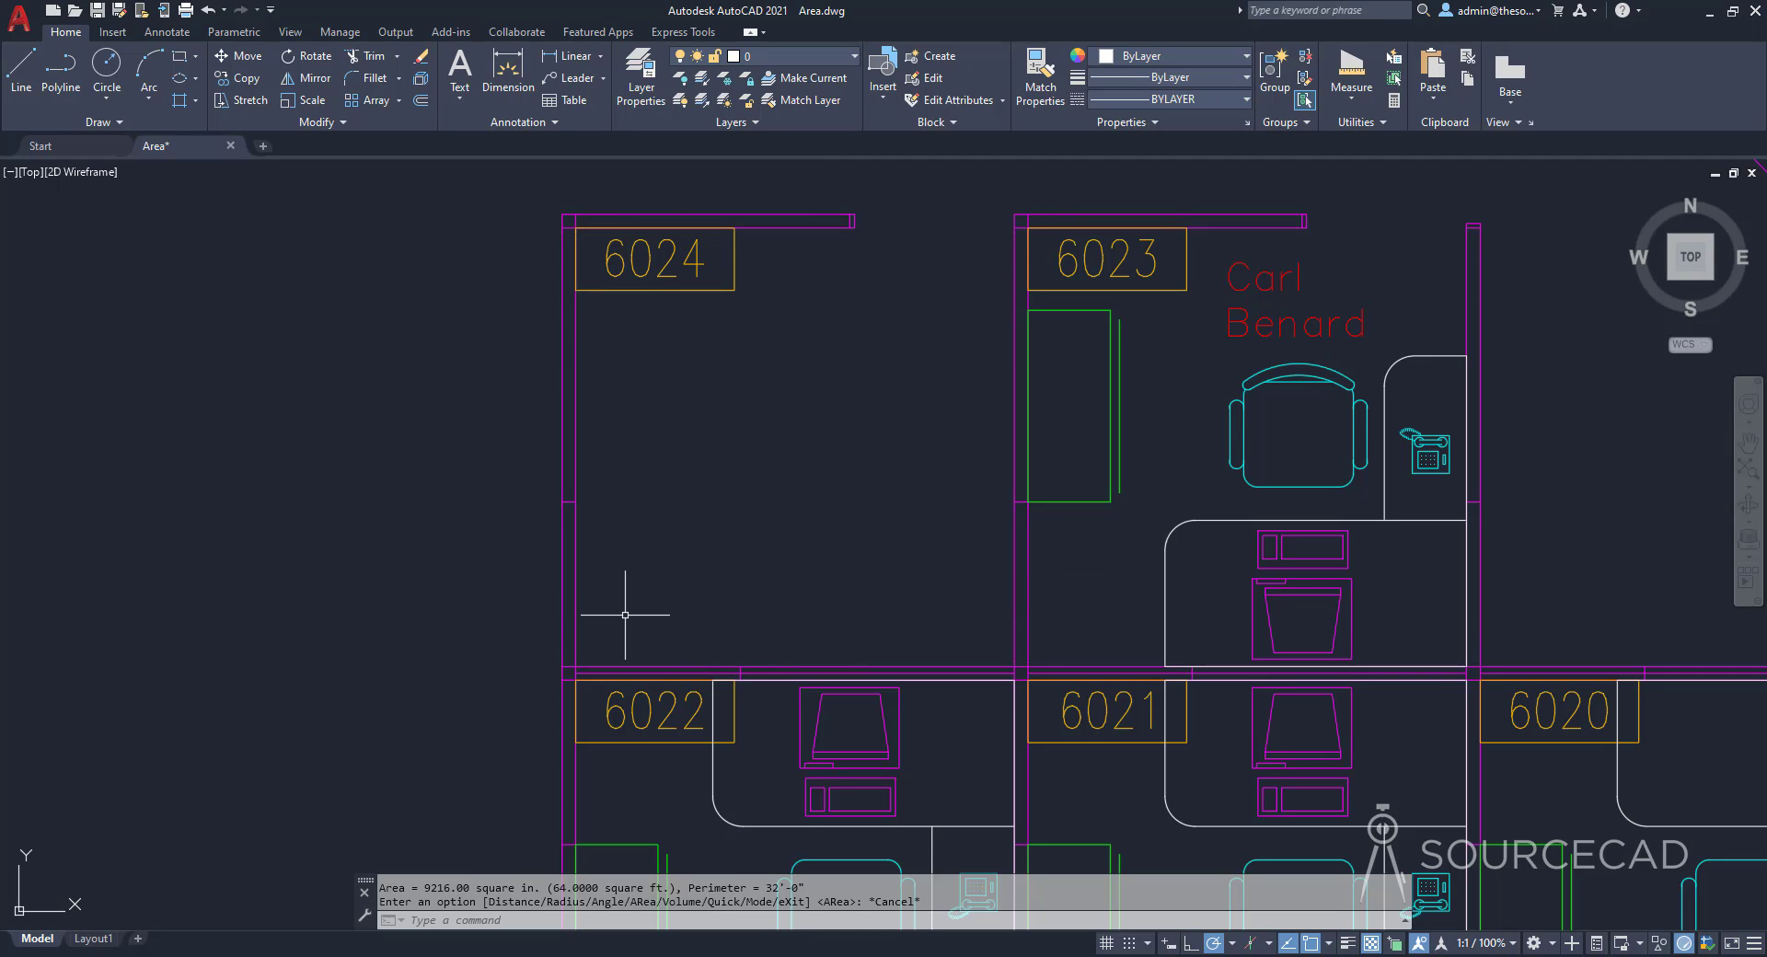
{"action": "mouse_move", "coordinate": [761, 618]}
{"action": "middle_mouse_down"}
{"action": "mouse_move", "coordinate": [769, 394]}
{"action": "mouse_move", "coordinate": [742, 394]}
{"action": "middle_mouse_up"}
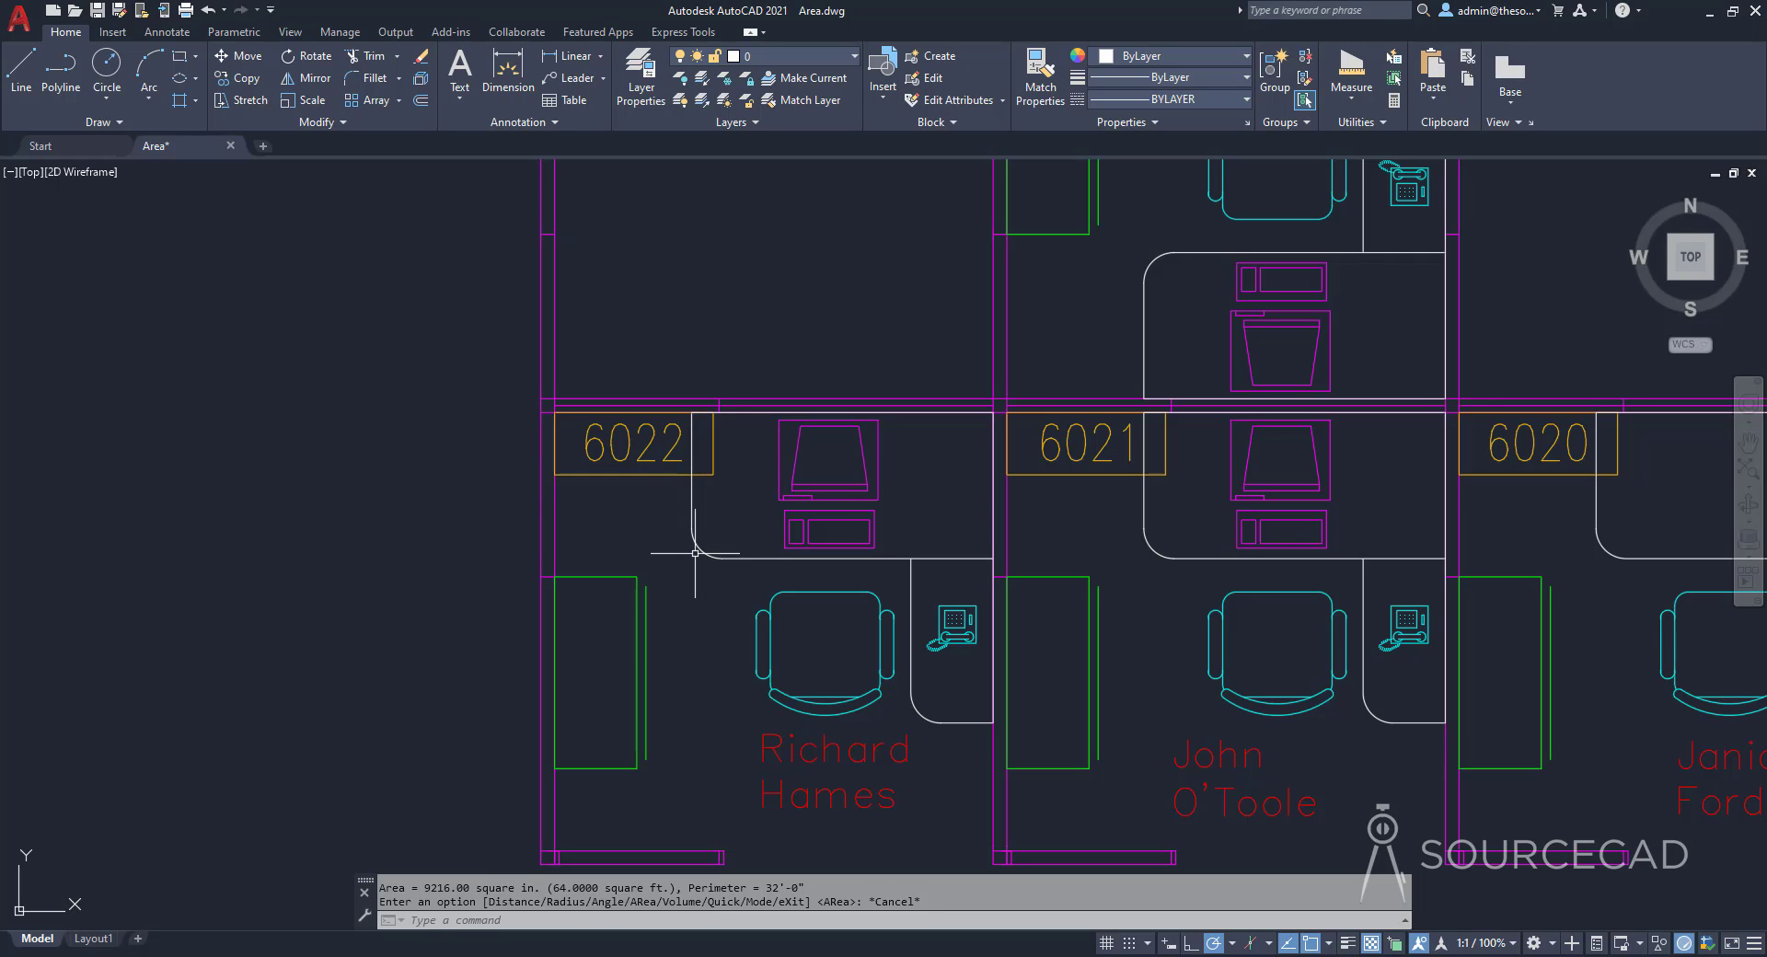
{"action": "left_click", "coordinate": [1353, 101]}
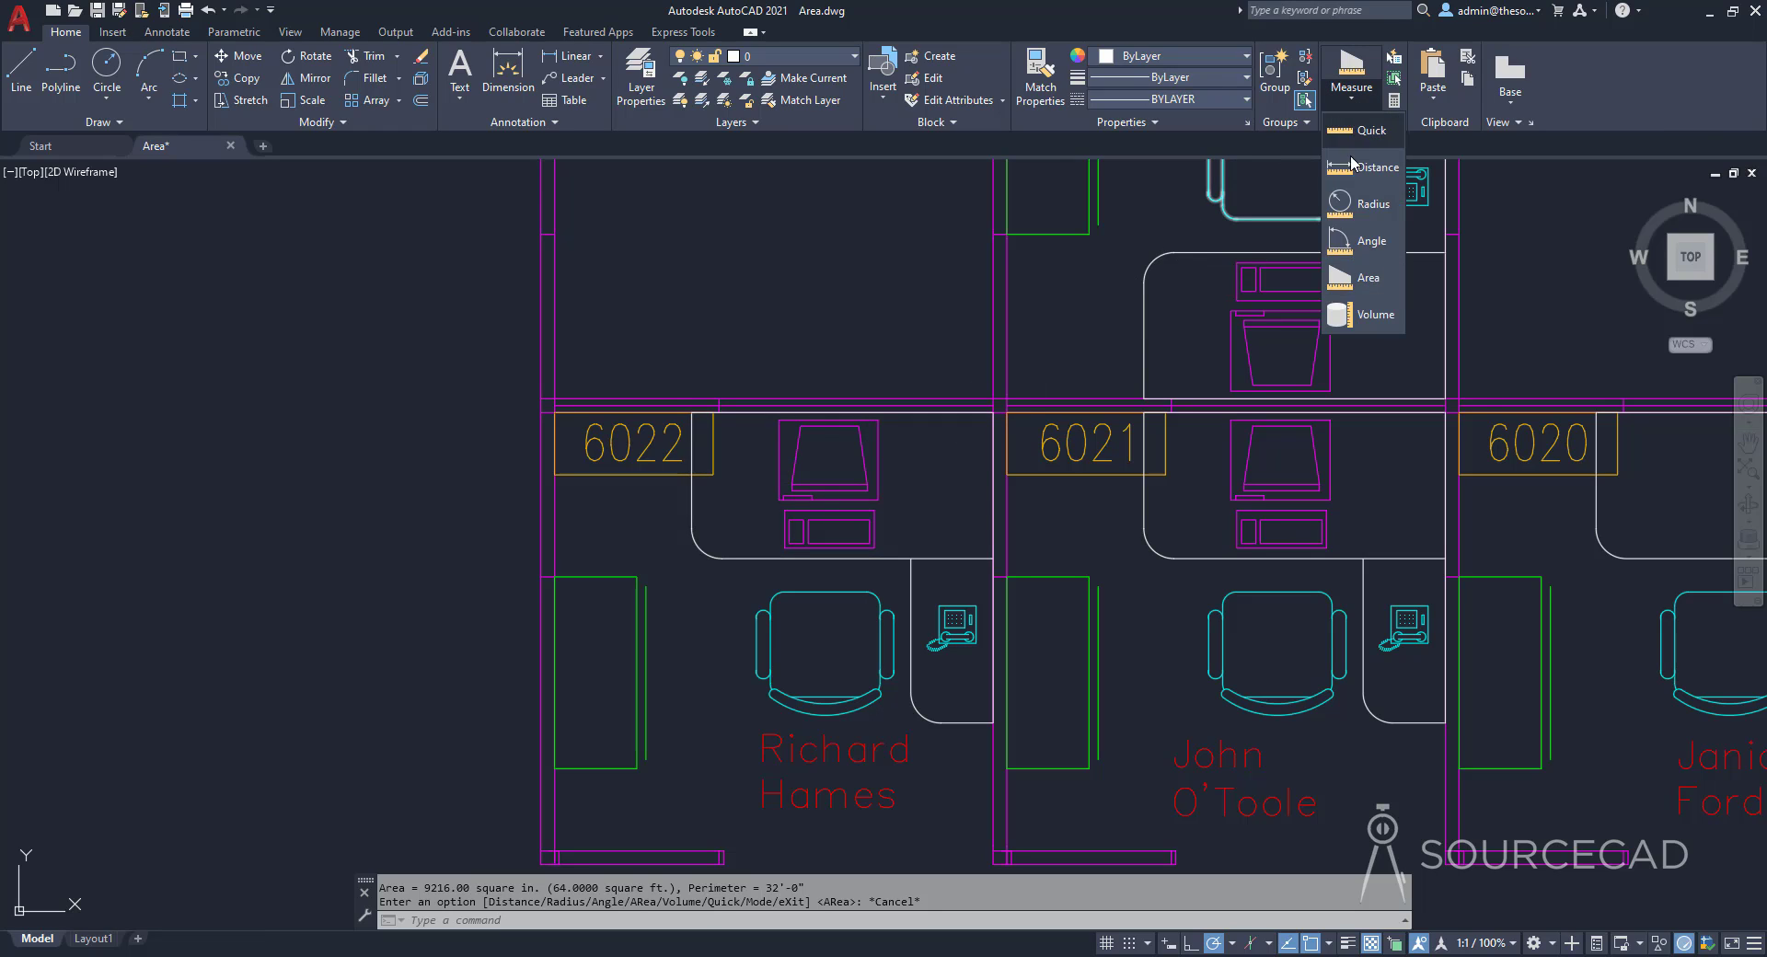
{"action": "left_click", "coordinate": [1367, 279]}
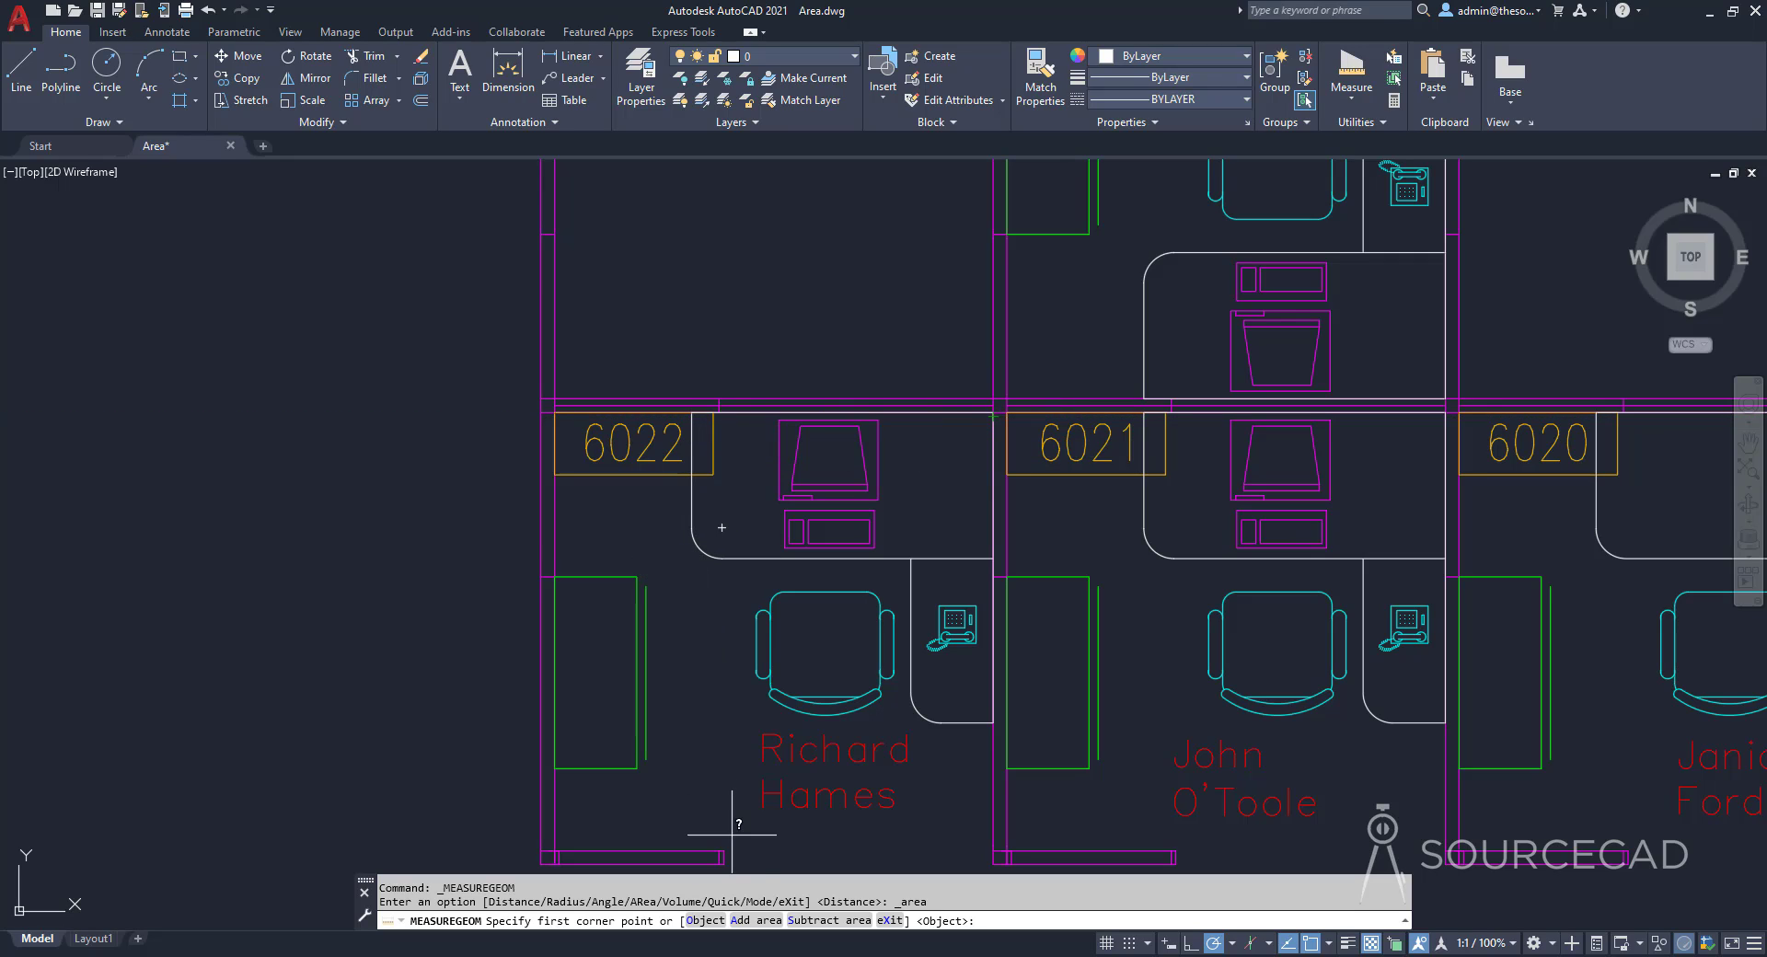
{"action": "left_click", "coordinate": [713, 922]}
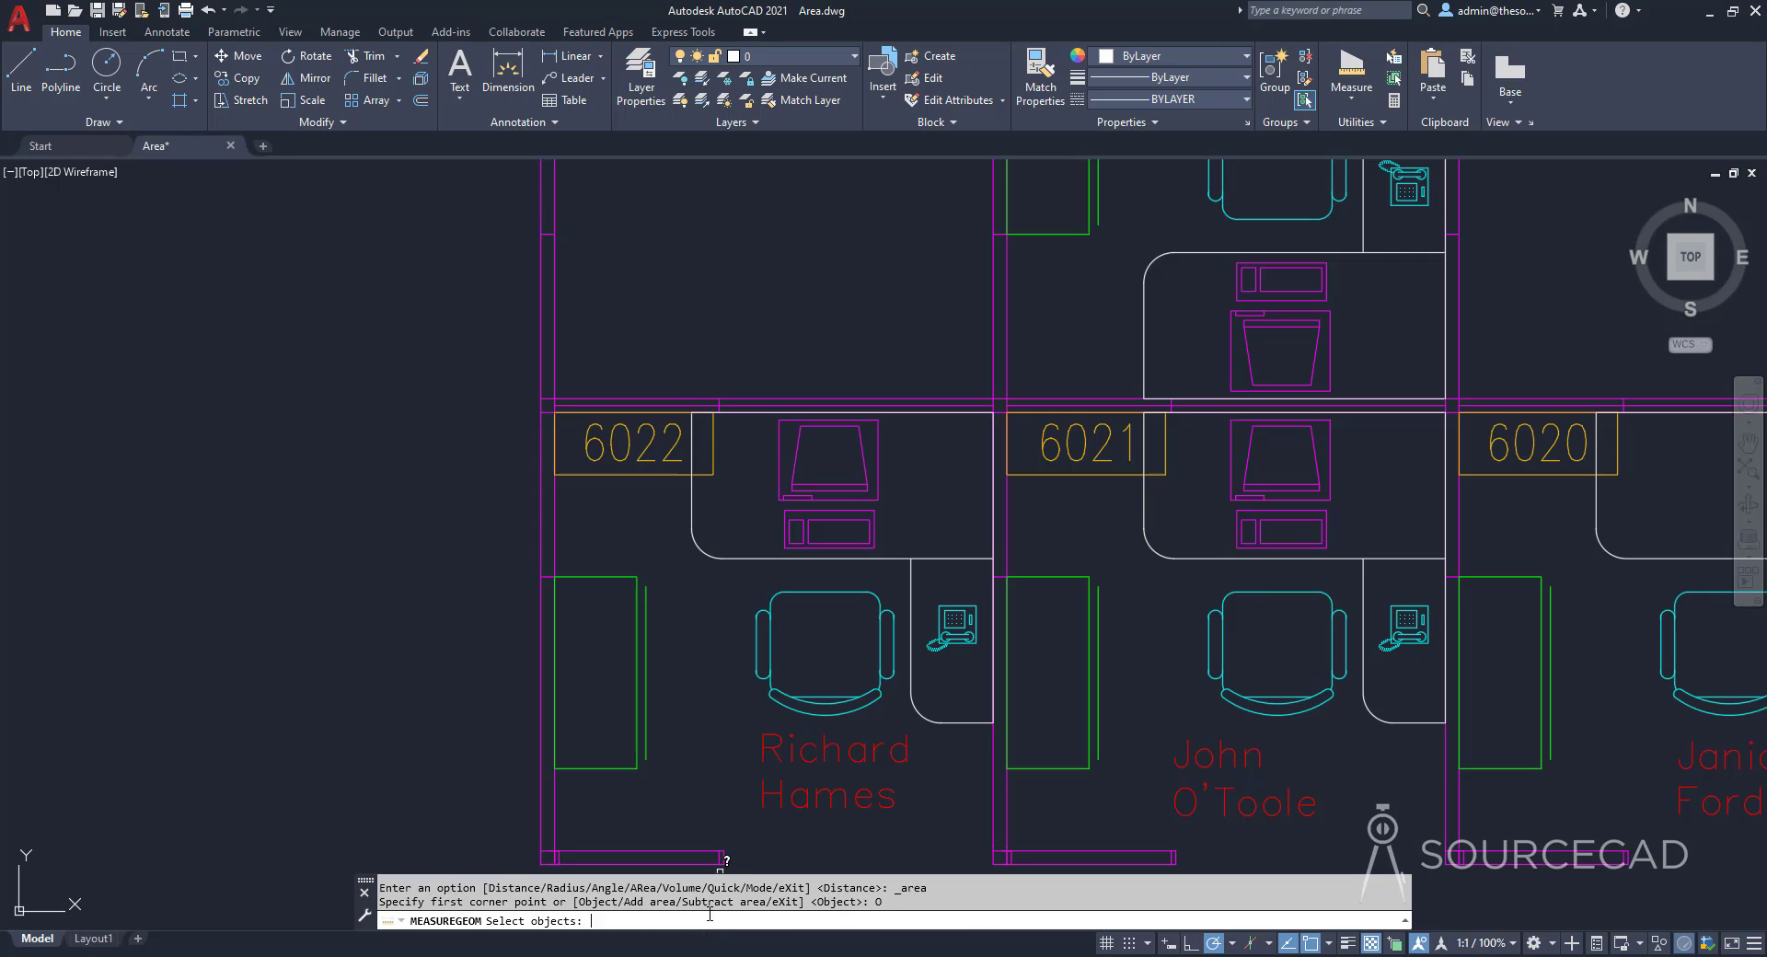
{"action": "left_click", "coordinate": [692, 542]}
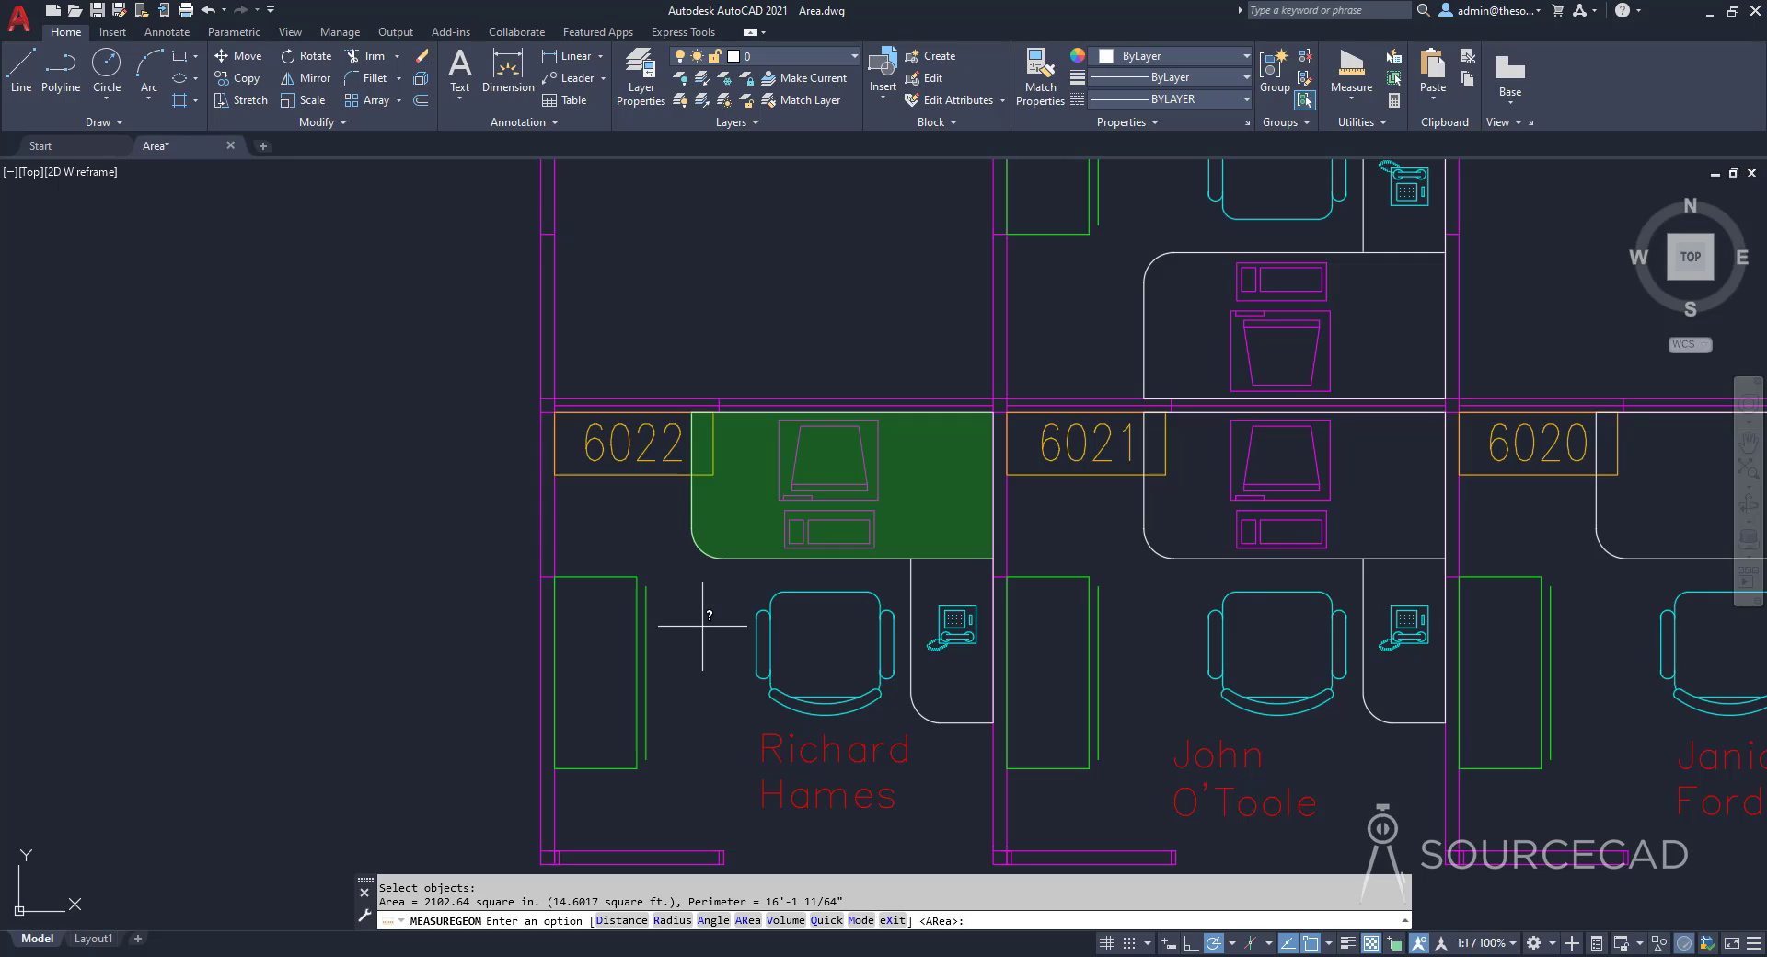
{"action": "key", "text": "Escape"}
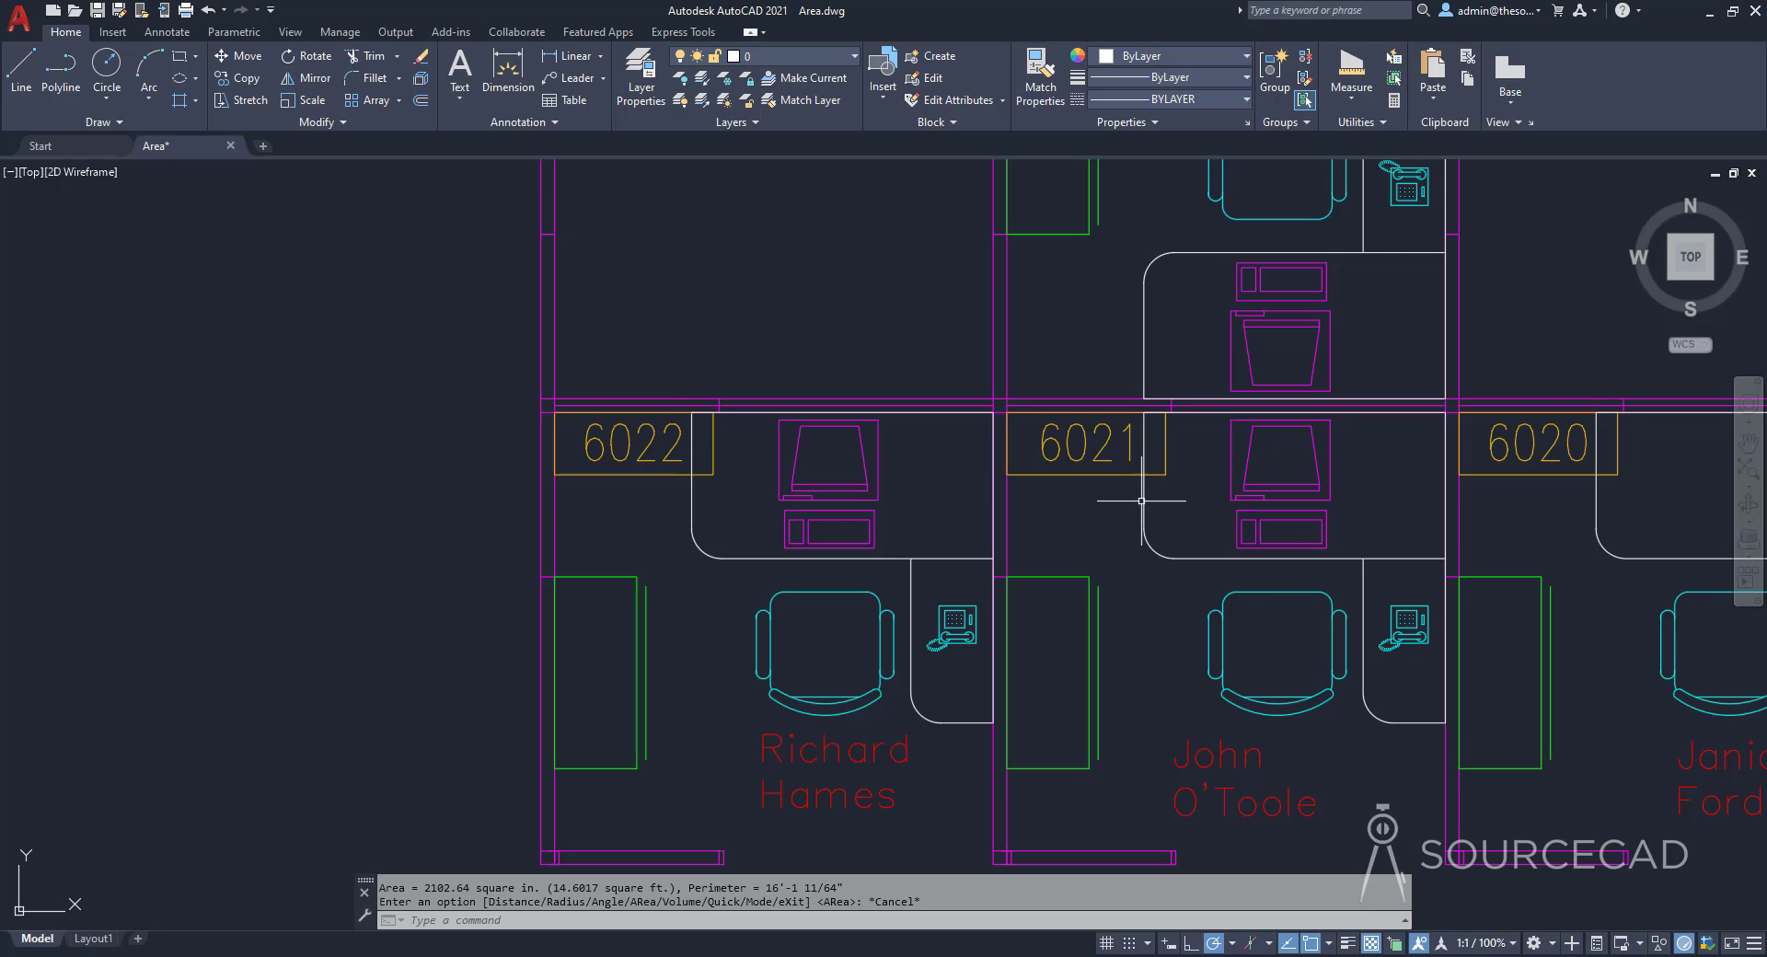
{"action": "left_click", "coordinate": [1351, 92]}
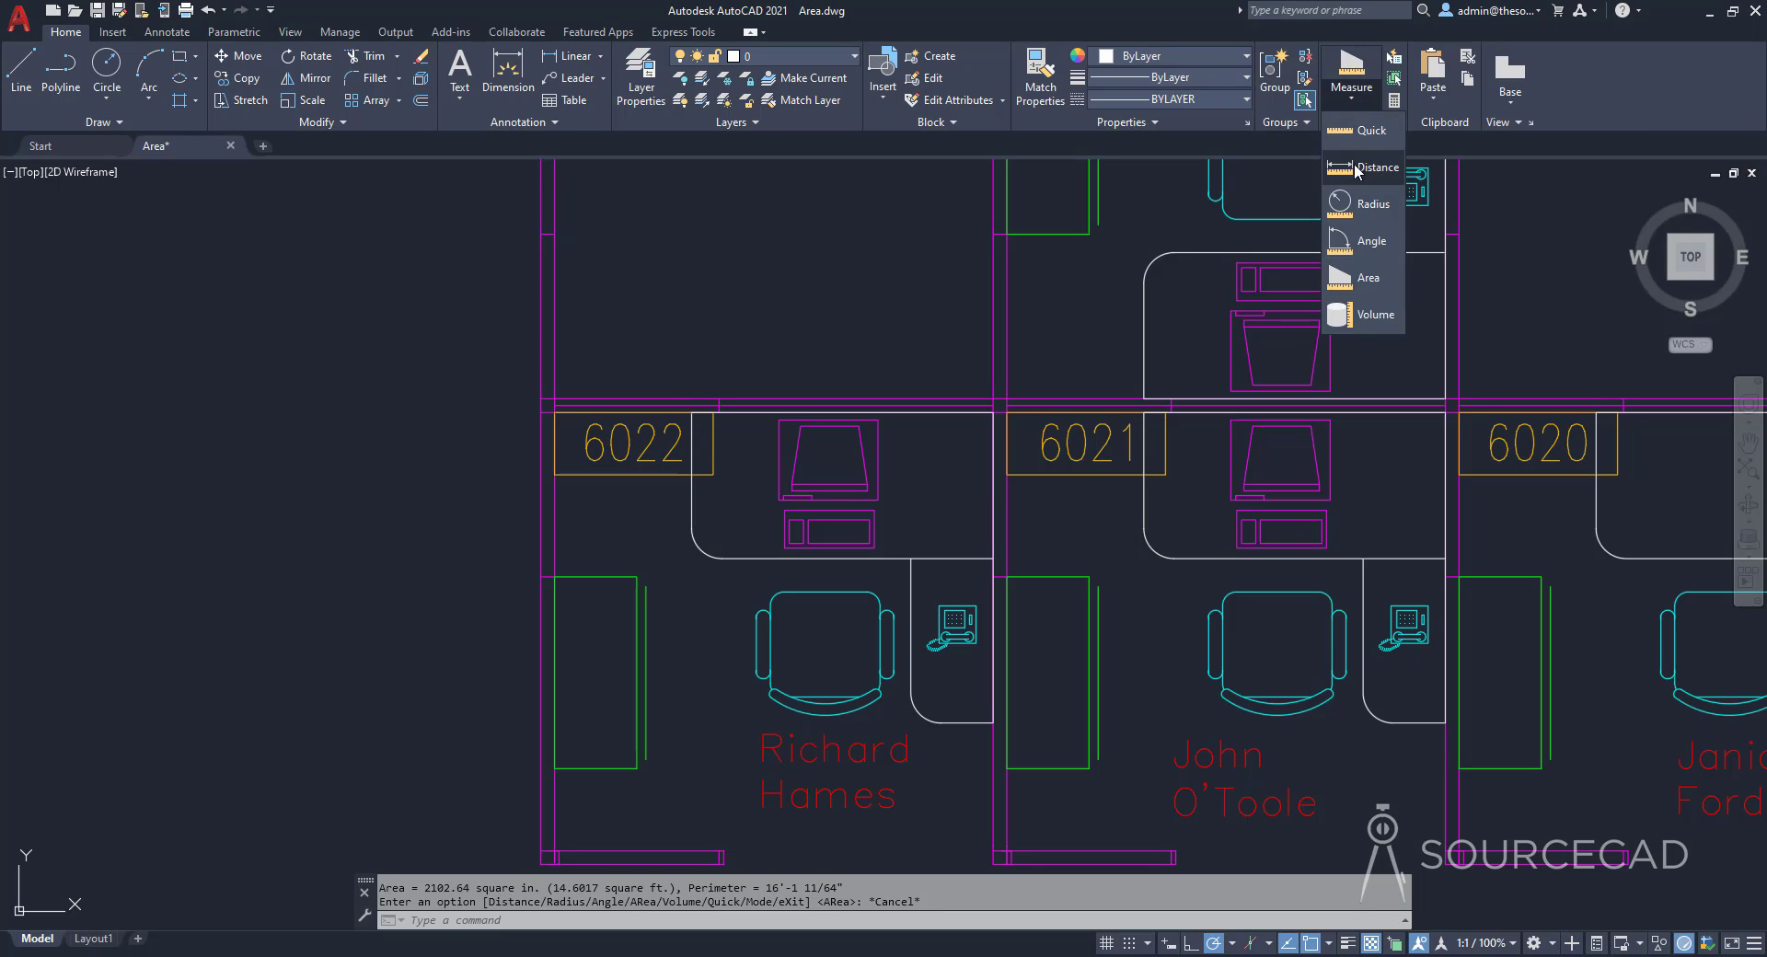
{"action": "left_click", "coordinate": [1362, 277]}
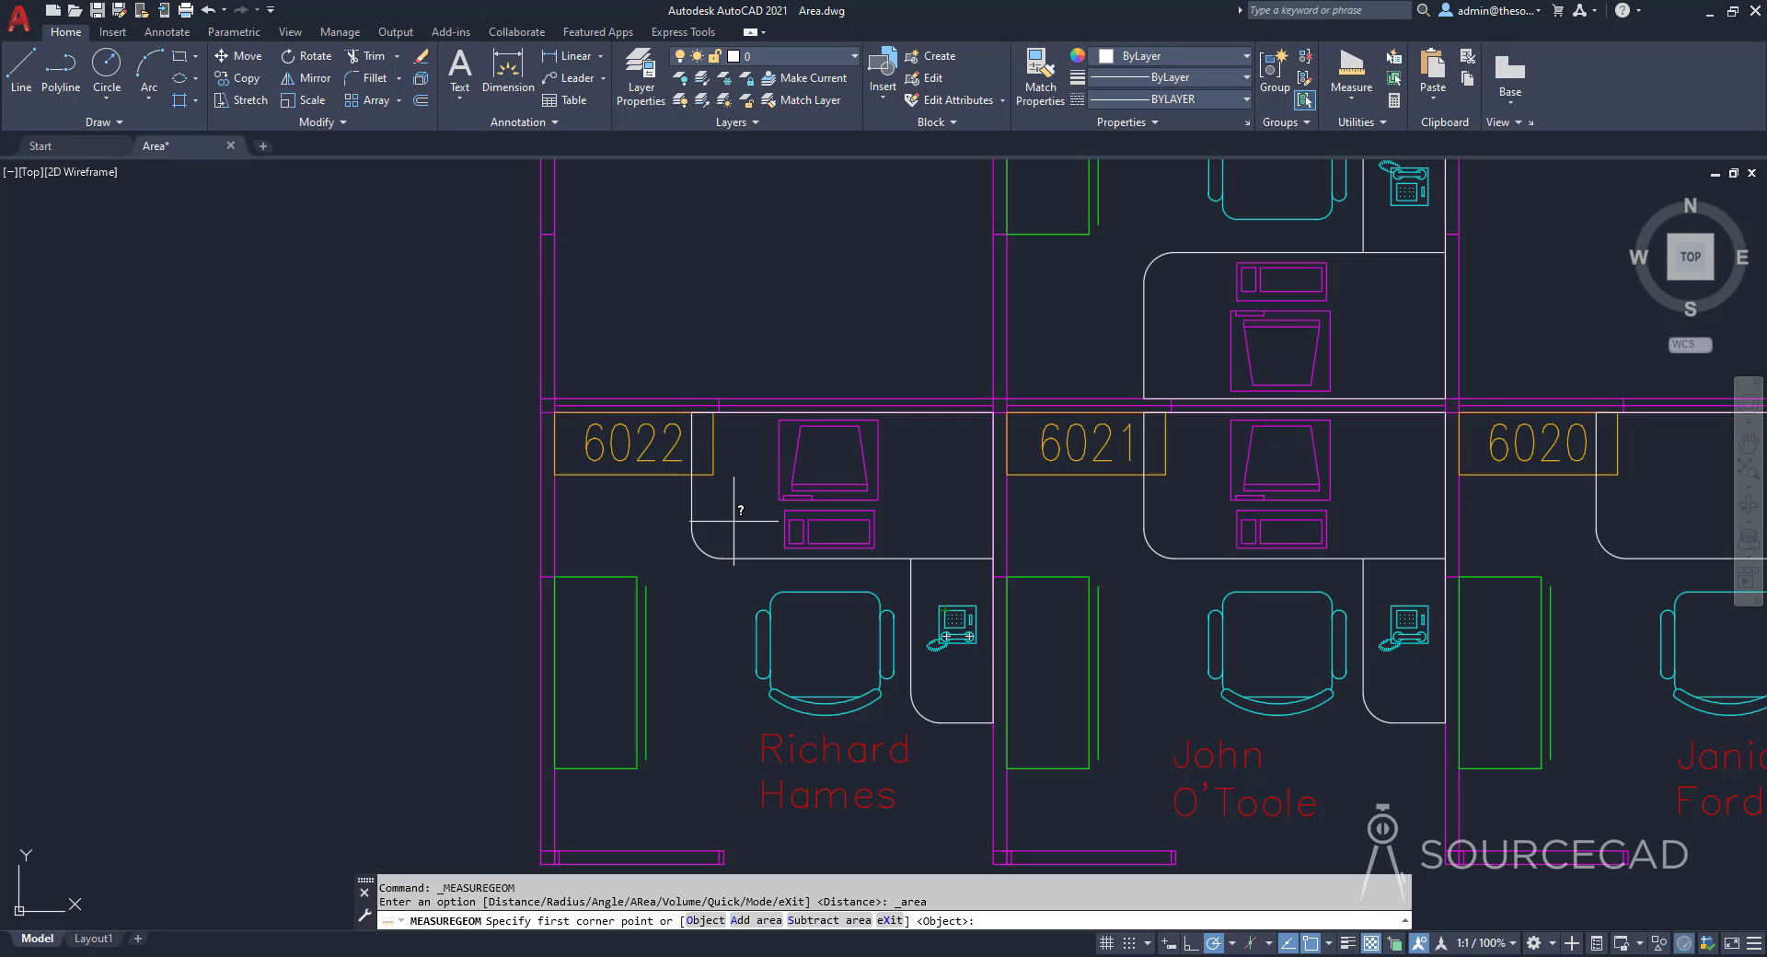
{"action": "key", "text": "Escape"}
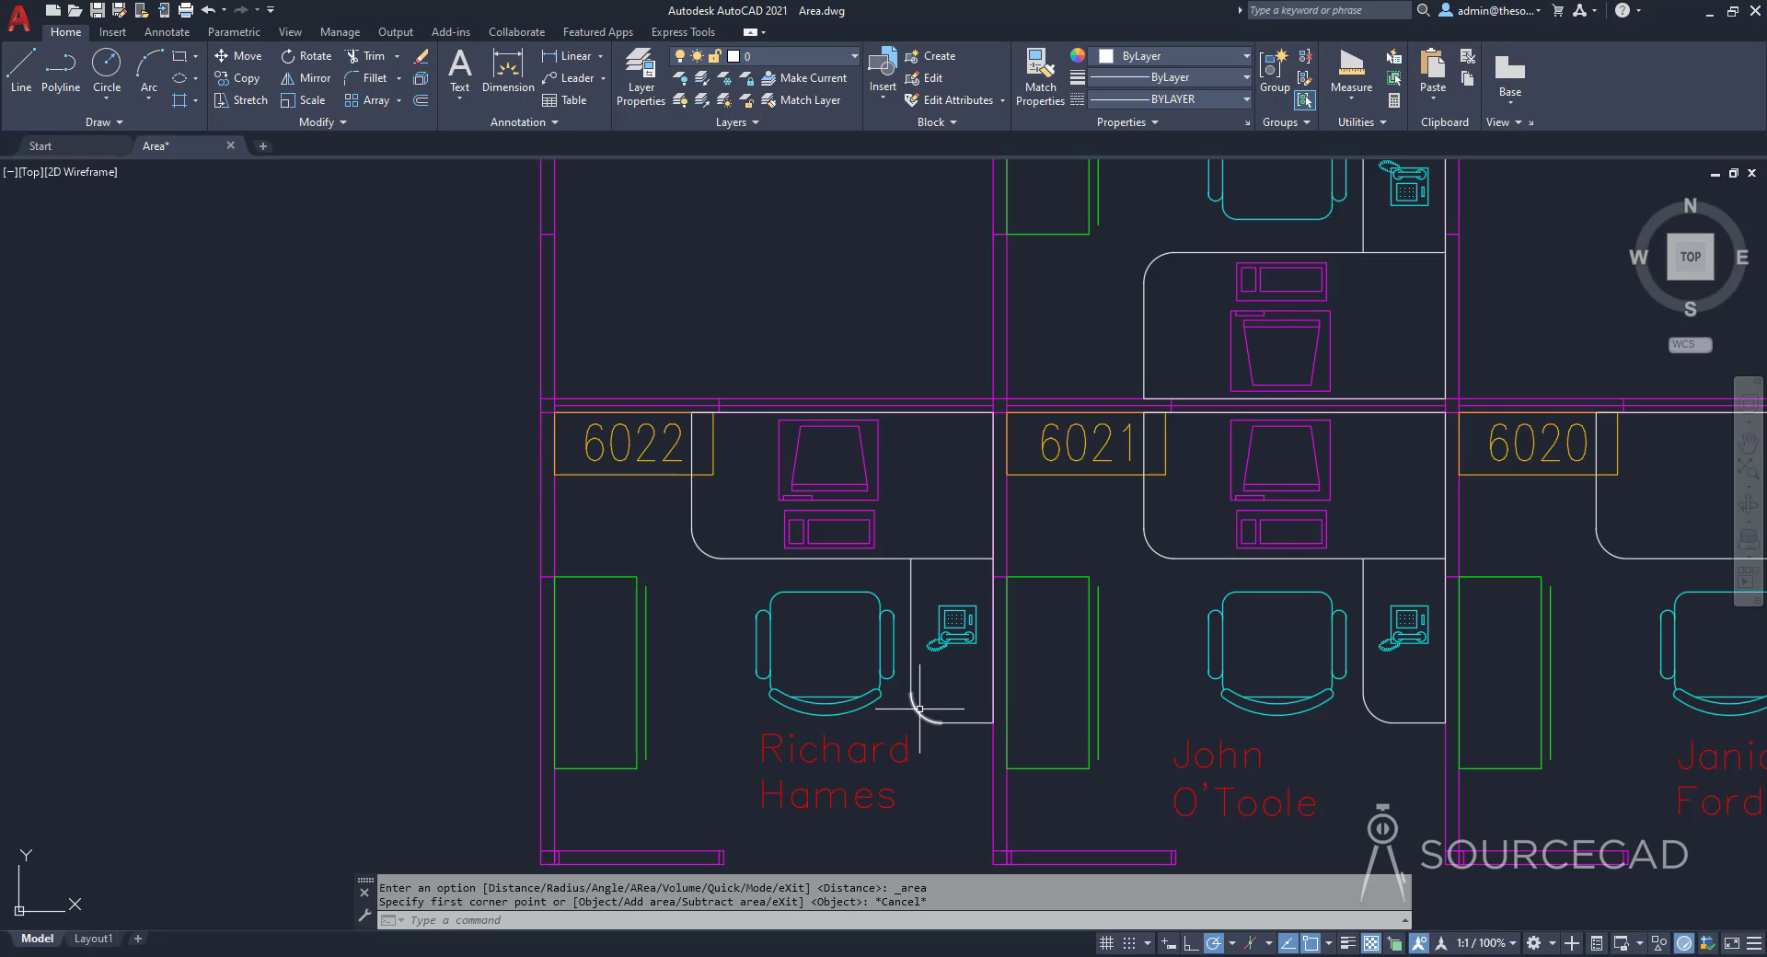
Step: Check whether the main desk and the side desk with the phone in room 6022 are single polylines or separate segments
{"action": "left_click", "coordinate": [912, 594]}
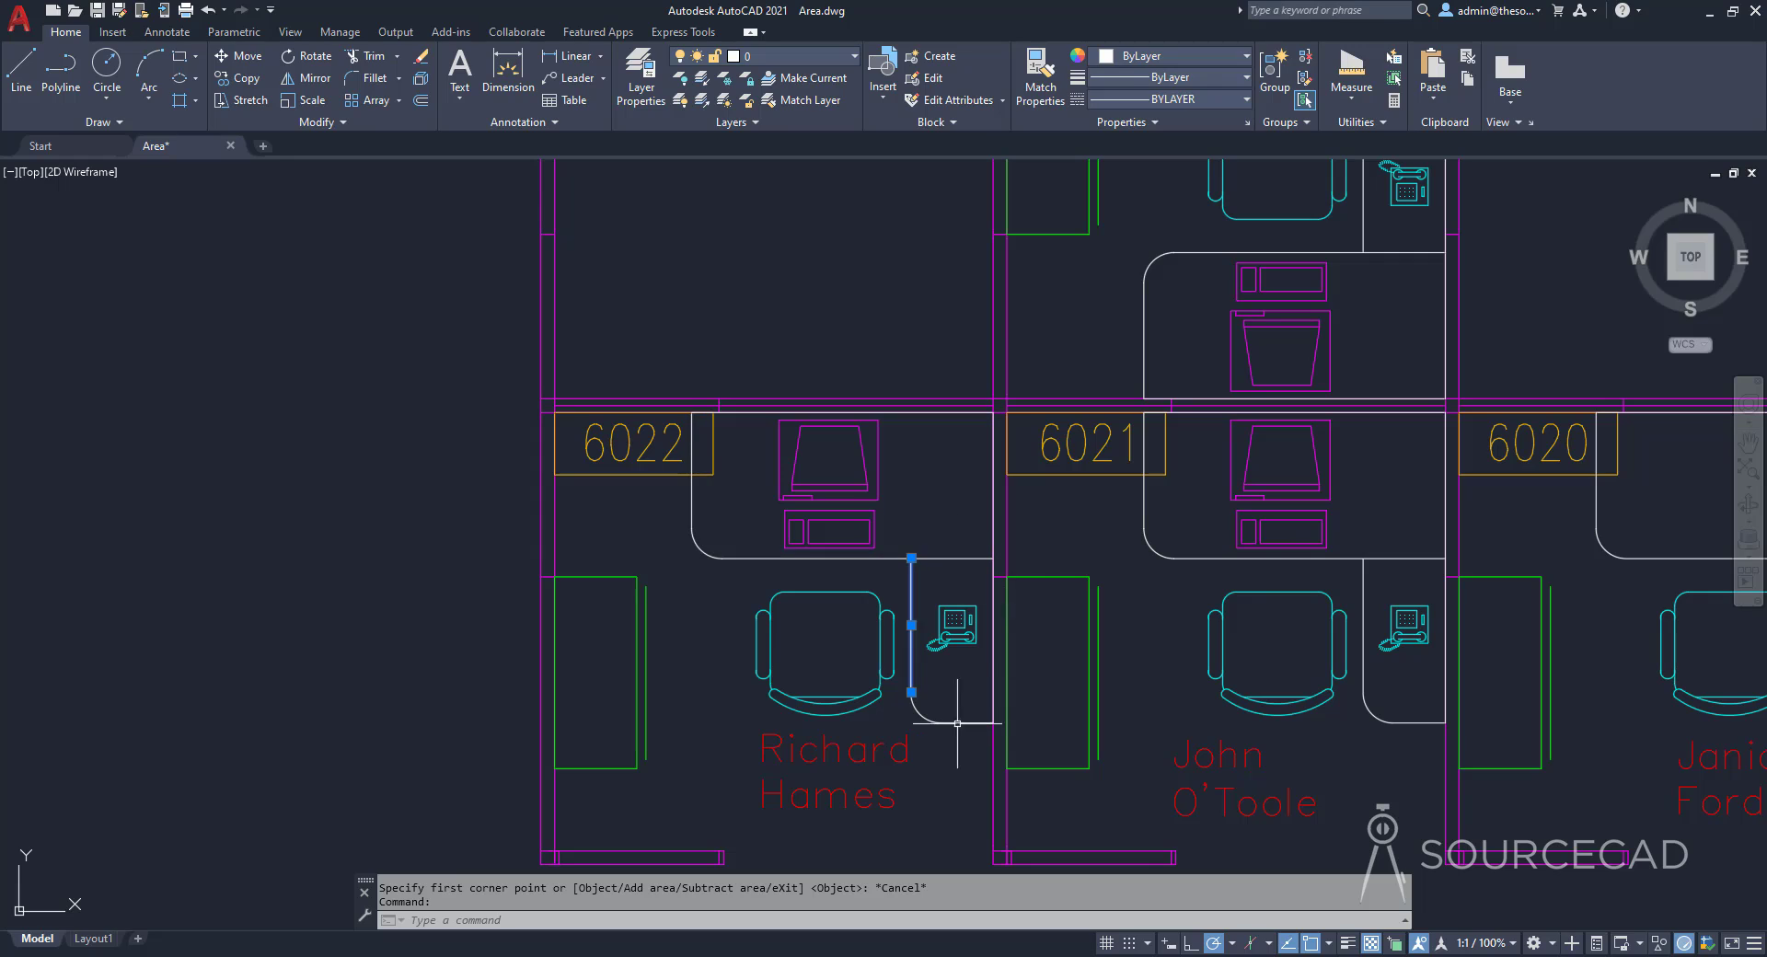
{"action": "key", "text": "Escape"}
{"action": "left_click", "coordinate": [893, 558]}
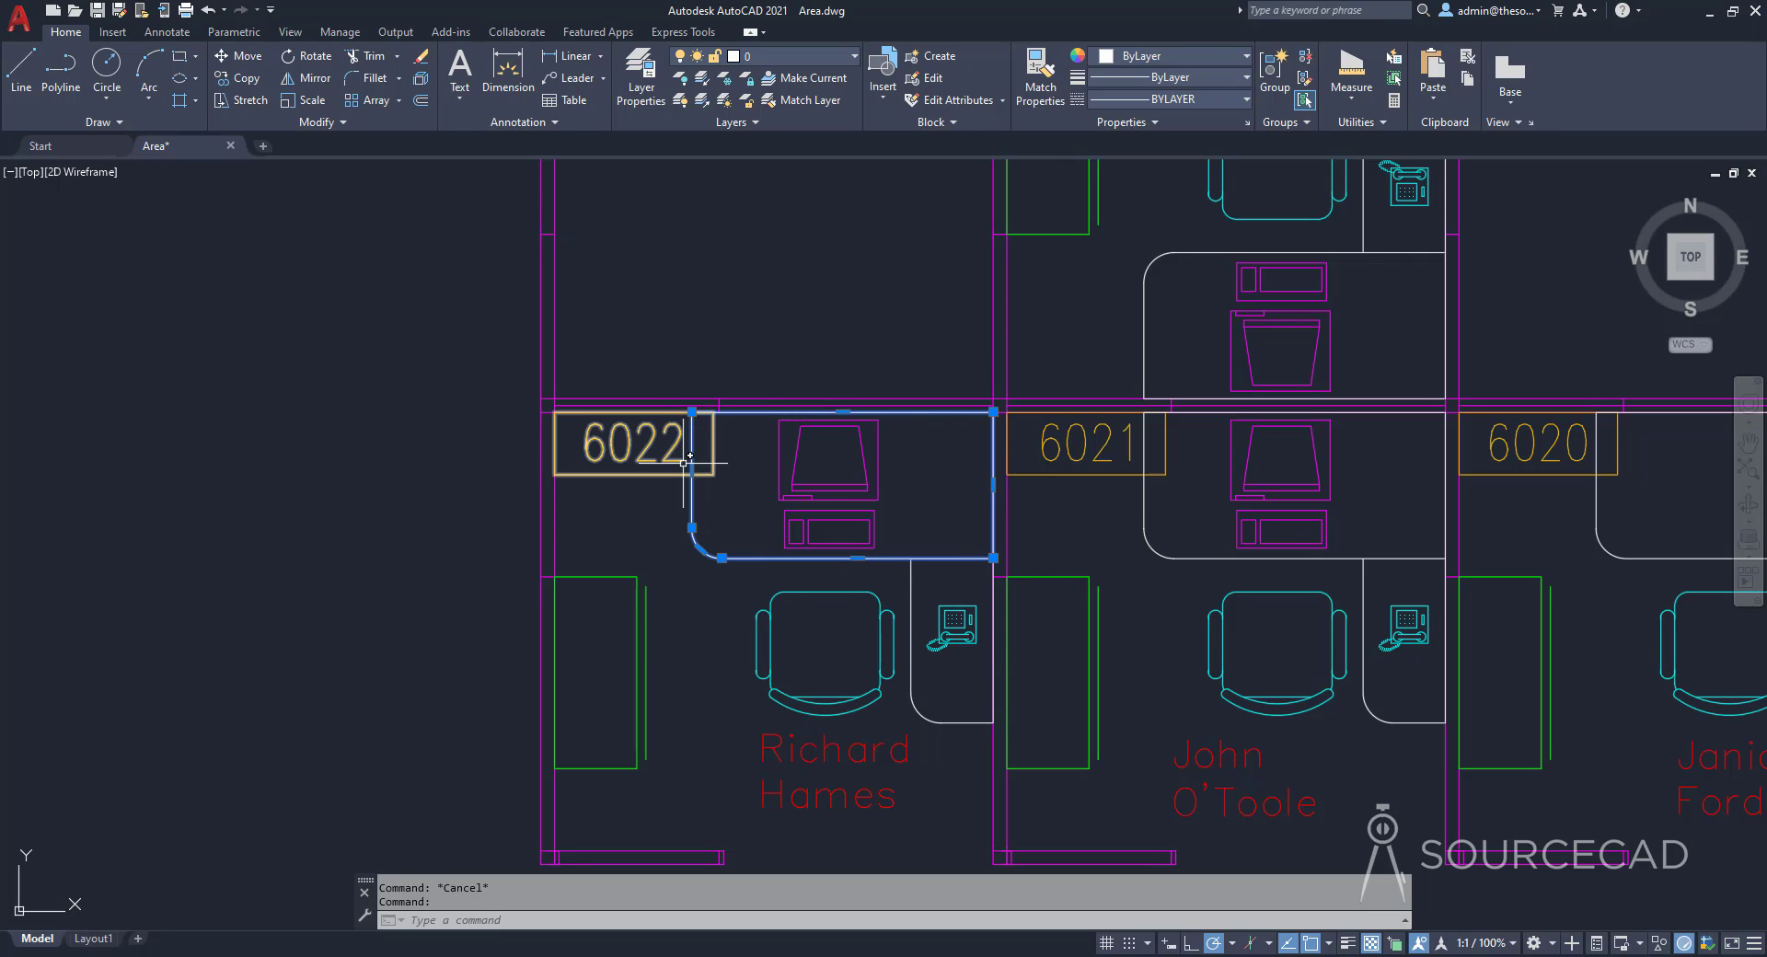
{"action": "key", "text": "Escape"}
{"action": "left_click", "coordinate": [911, 649]}
{"action": "left_click", "coordinate": [920, 713]}
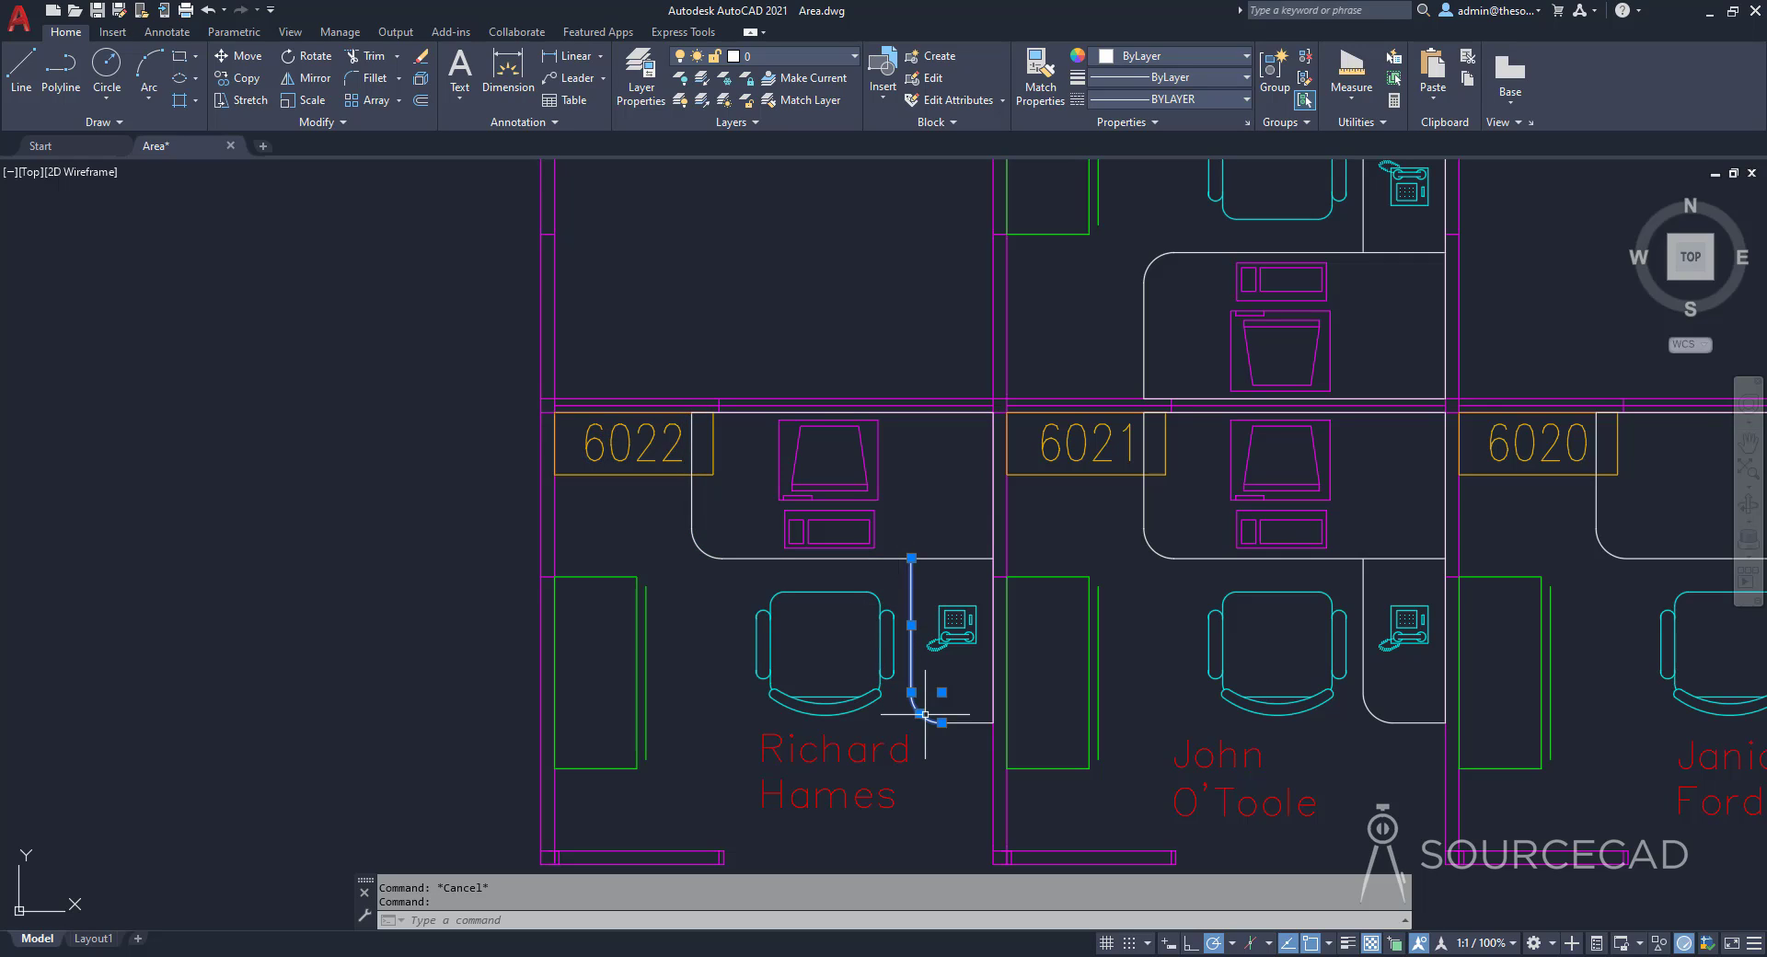
{"action": "left_click", "coordinate": [971, 722]}
{"action": "left_click", "coordinate": [993, 677]}
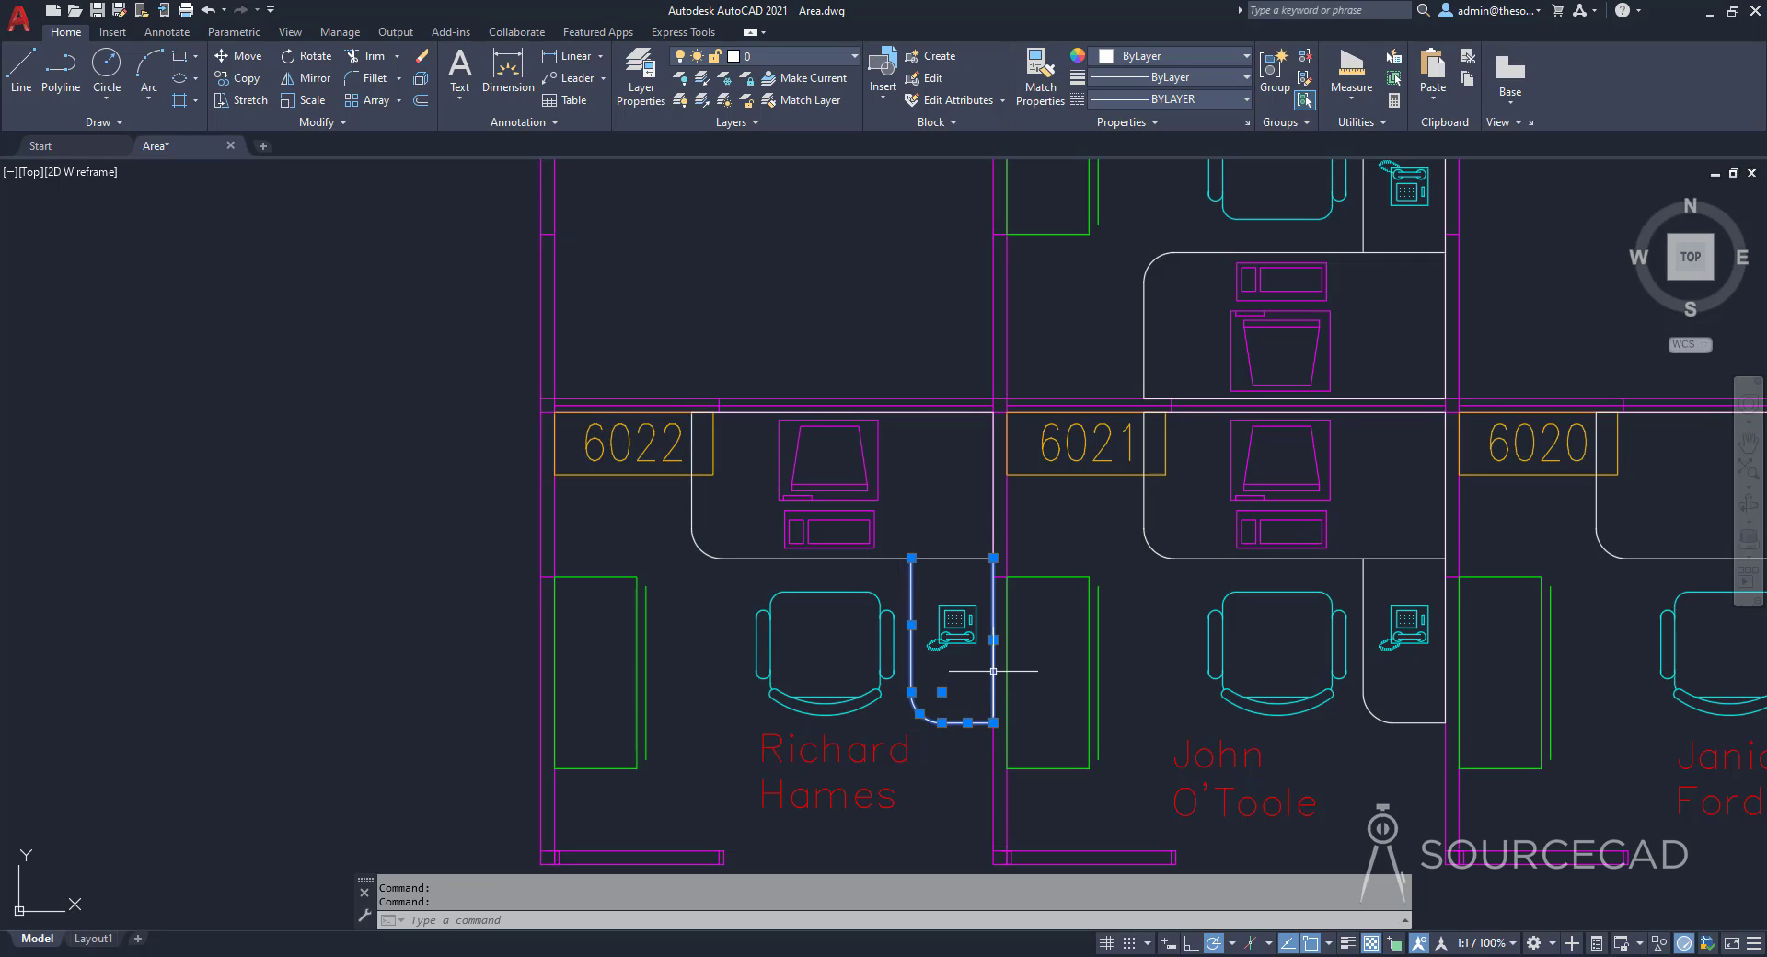
{"action": "left_click", "coordinate": [942, 564]}
{"action": "key", "text": "Escape"}
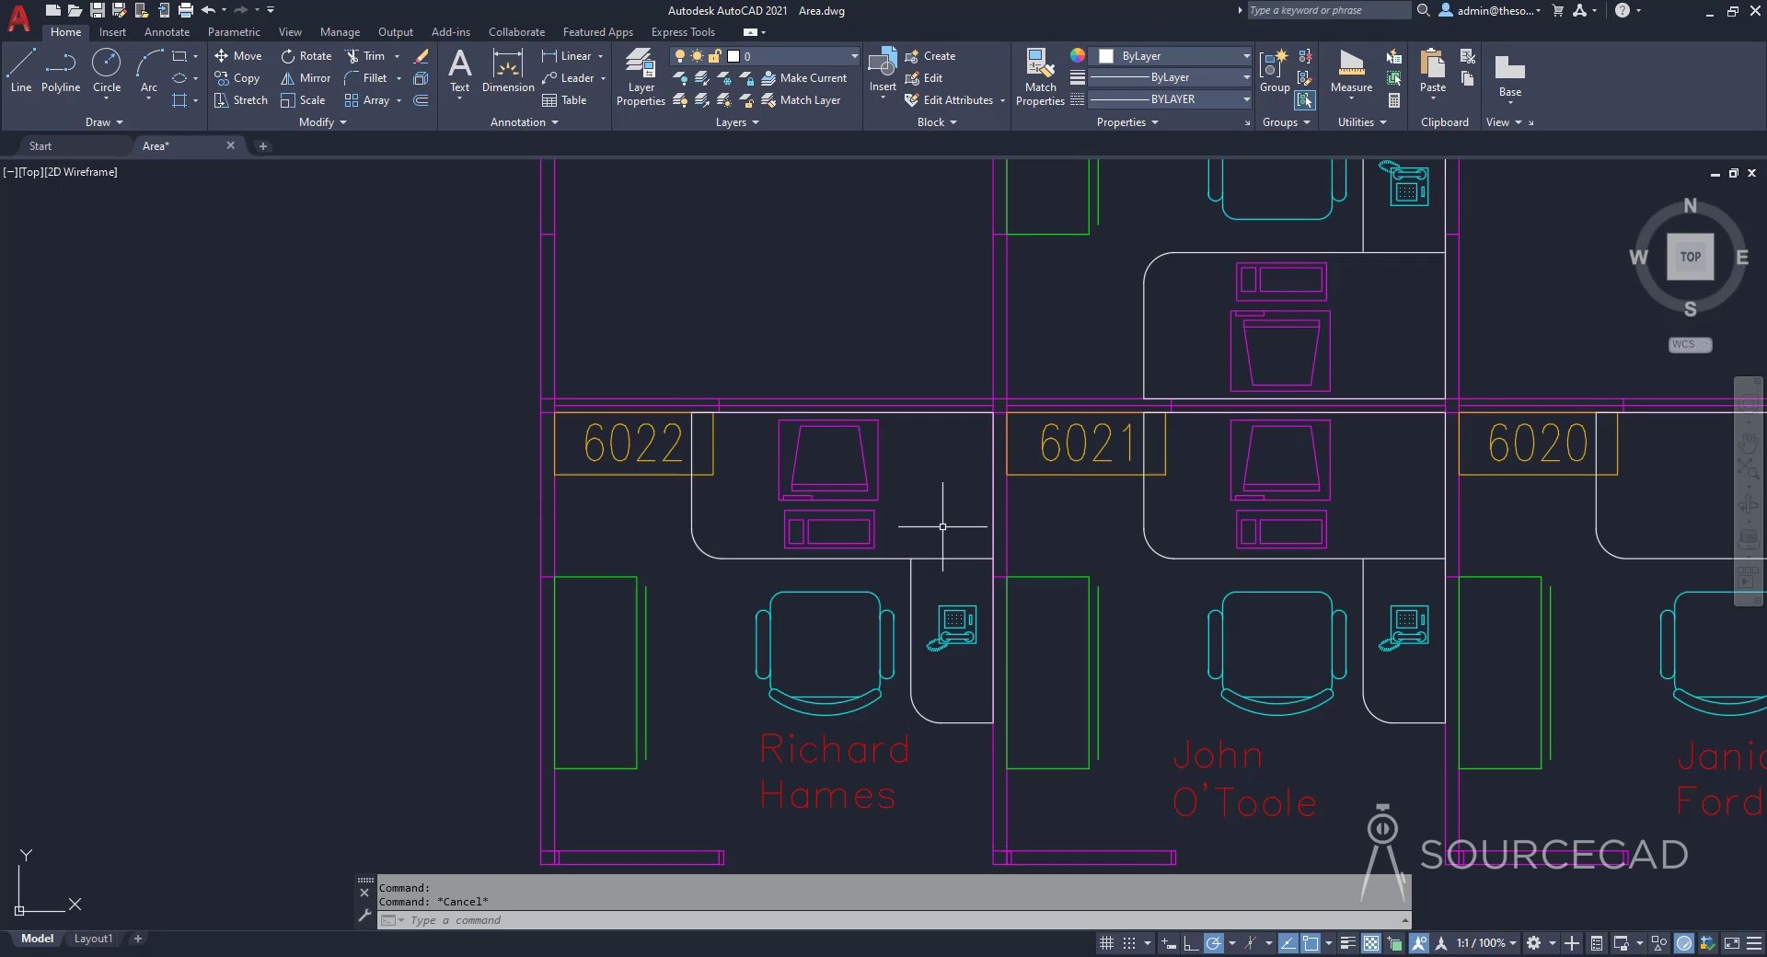
Step: Draw a line across the open upper end of the phone side desk in room 6022, between its two upper corners
{"action": "left_click", "coordinate": [21, 81]}
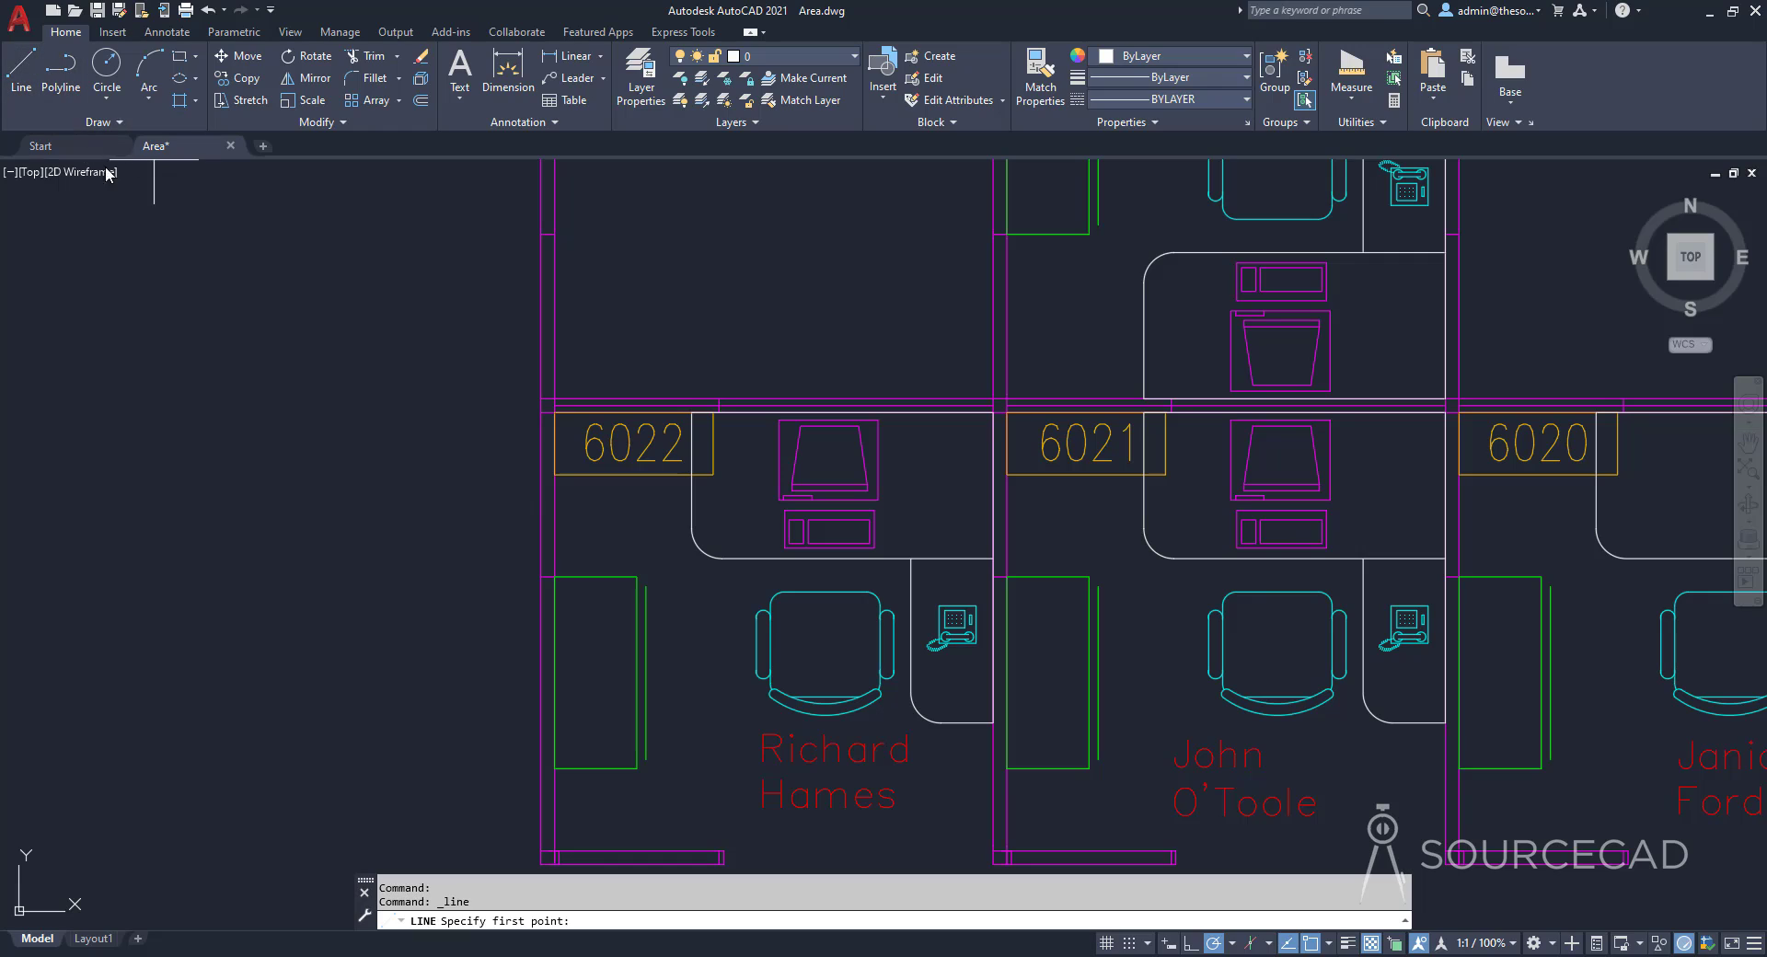
{"action": "left_click", "coordinate": [722, 557]}
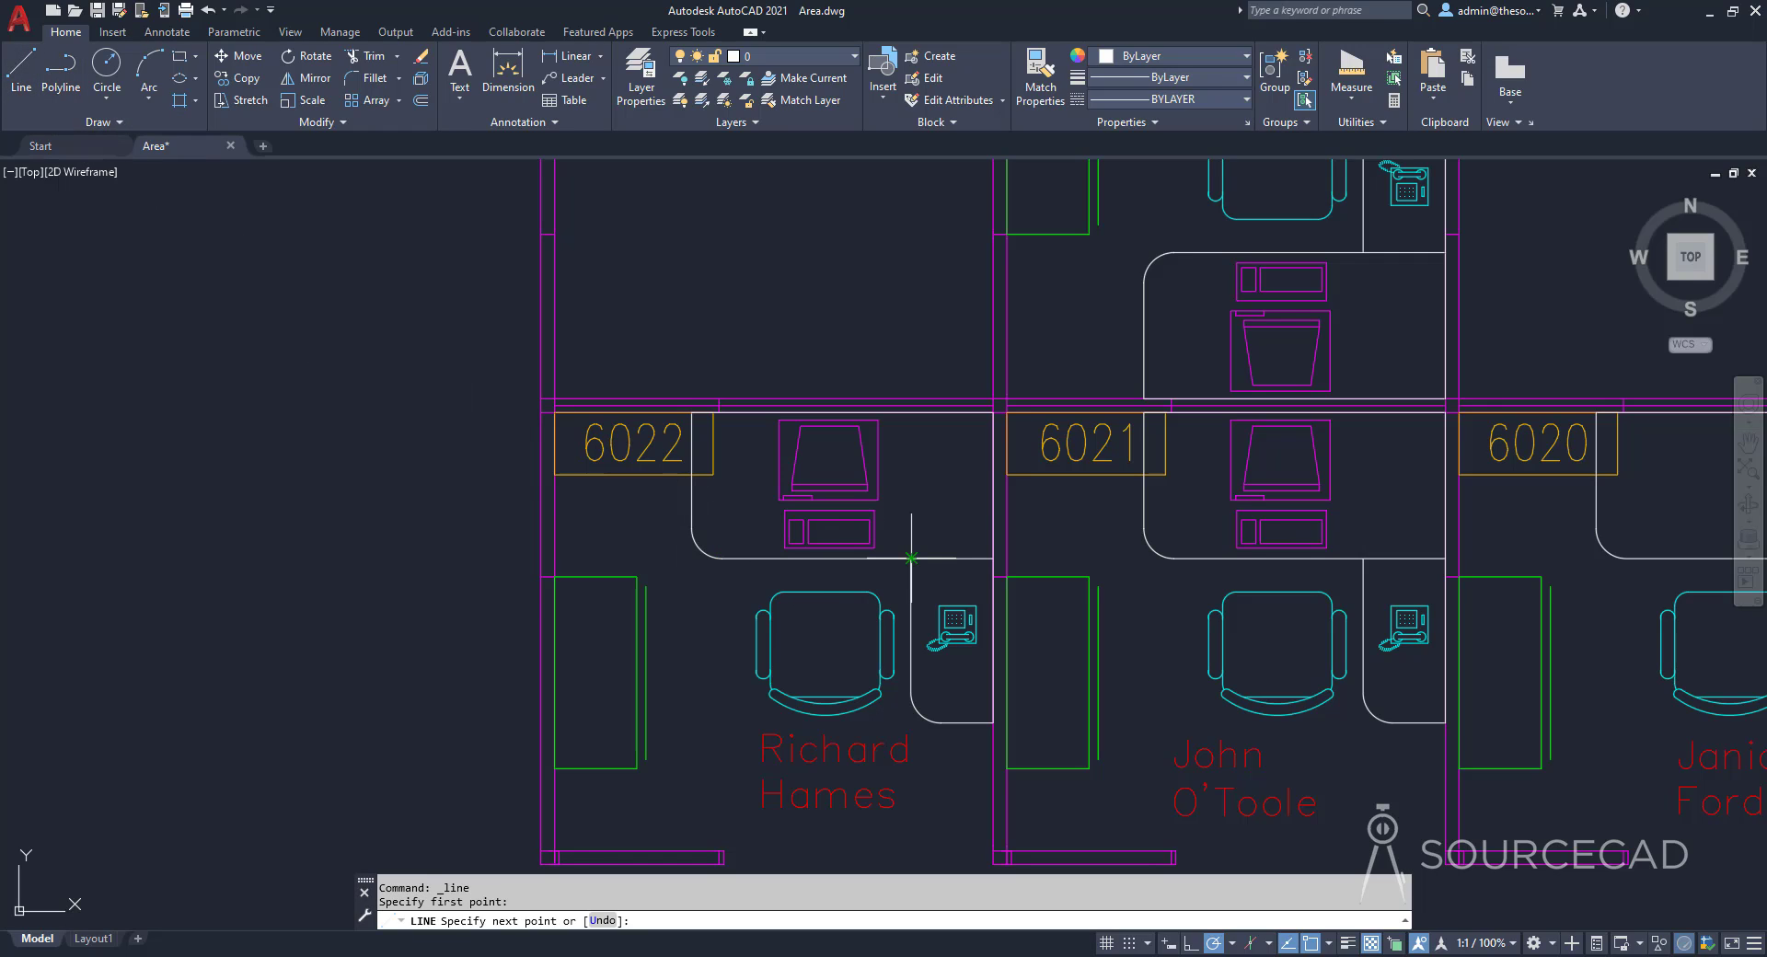
{"action": "left_click", "coordinate": [983, 557]}
{"action": "key", "text": "Return"}
Step: Join the boundary segments of the phone side desk in room 6022 into one polyline, leaving the phone out of the selection
{"action": "left_click", "coordinate": [898, 538]}
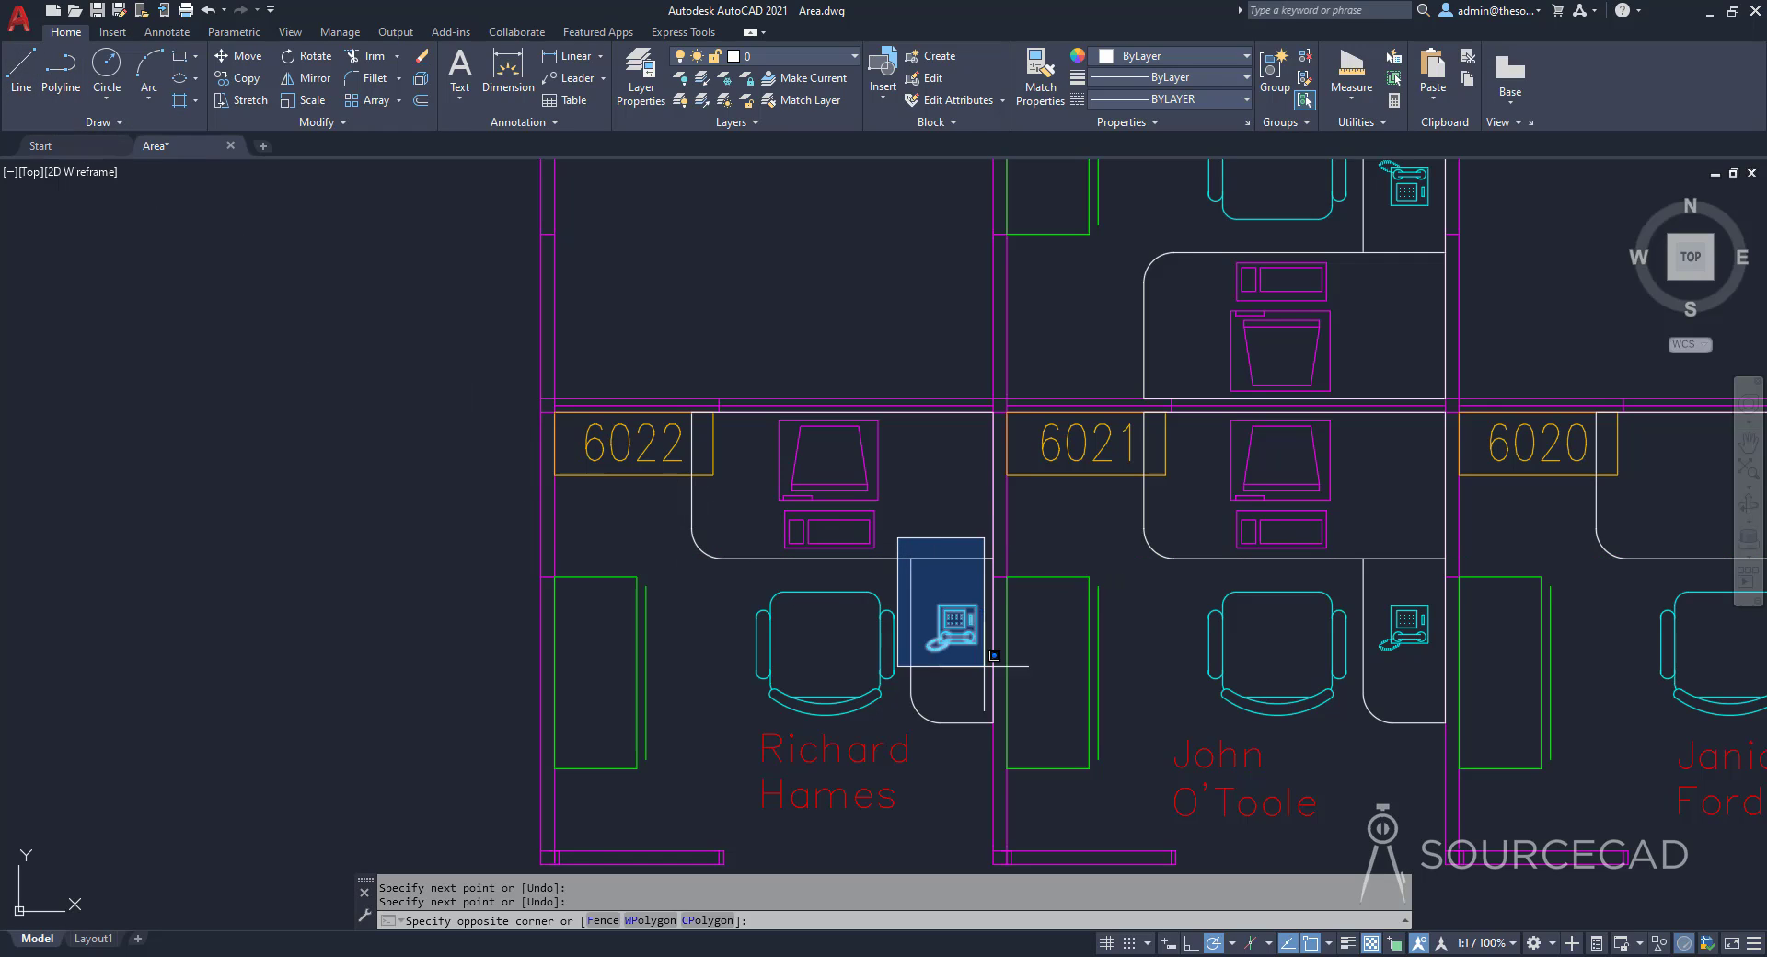
{"action": "left_click", "coordinate": [1021, 727]}
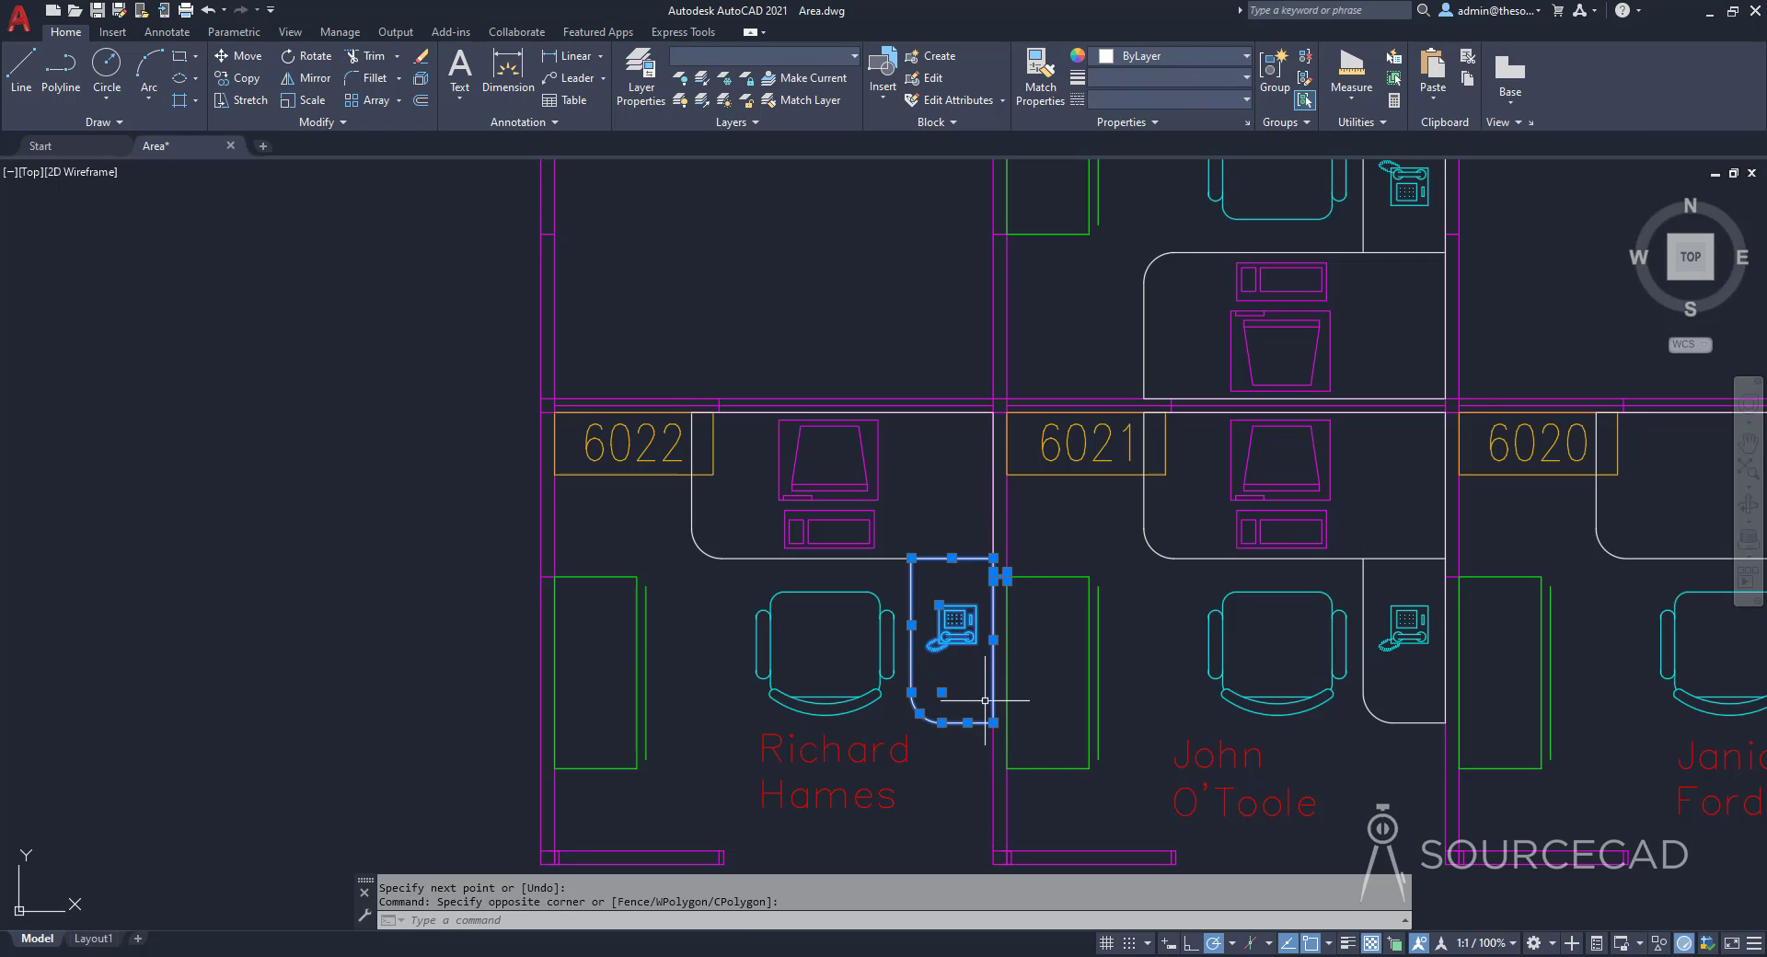
{"action": "left_click", "coordinate": [963, 612], "text": "shift"}
{"action": "scroll", "coordinate": [1002, 582], "scroll_direction": "up", "scroll_amount": 5}
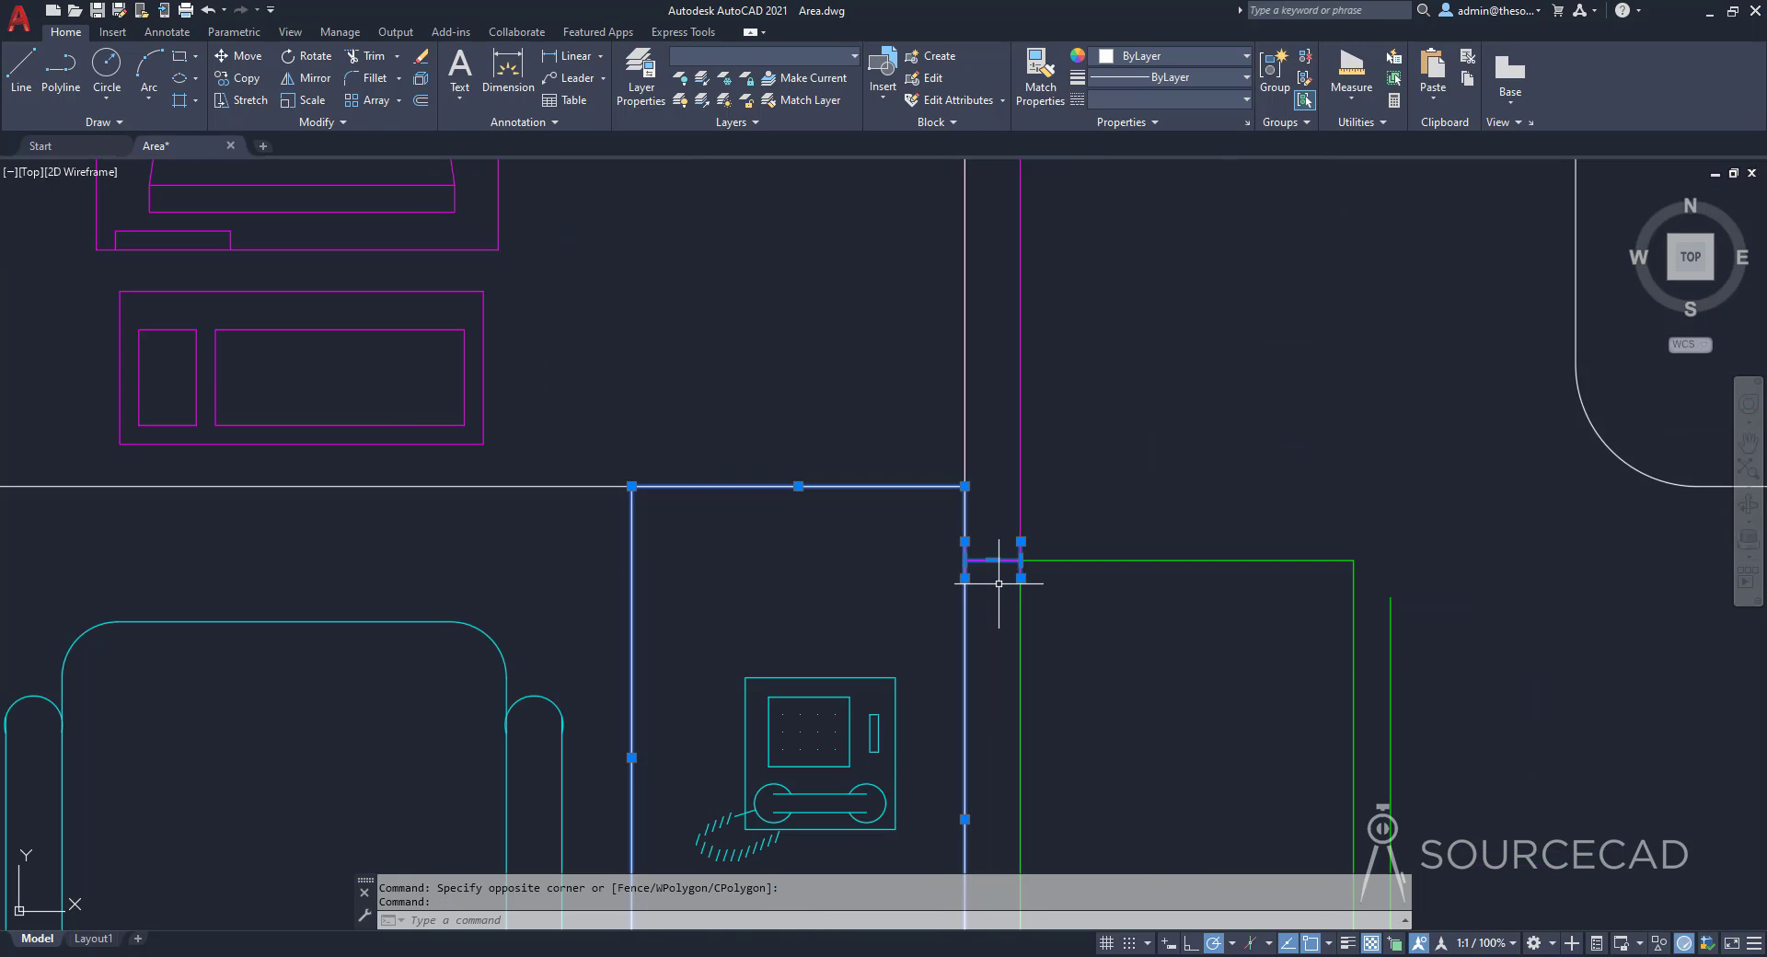
{"action": "scroll", "coordinate": [999, 582], "scroll_direction": "up", "scroll_amount": 2}
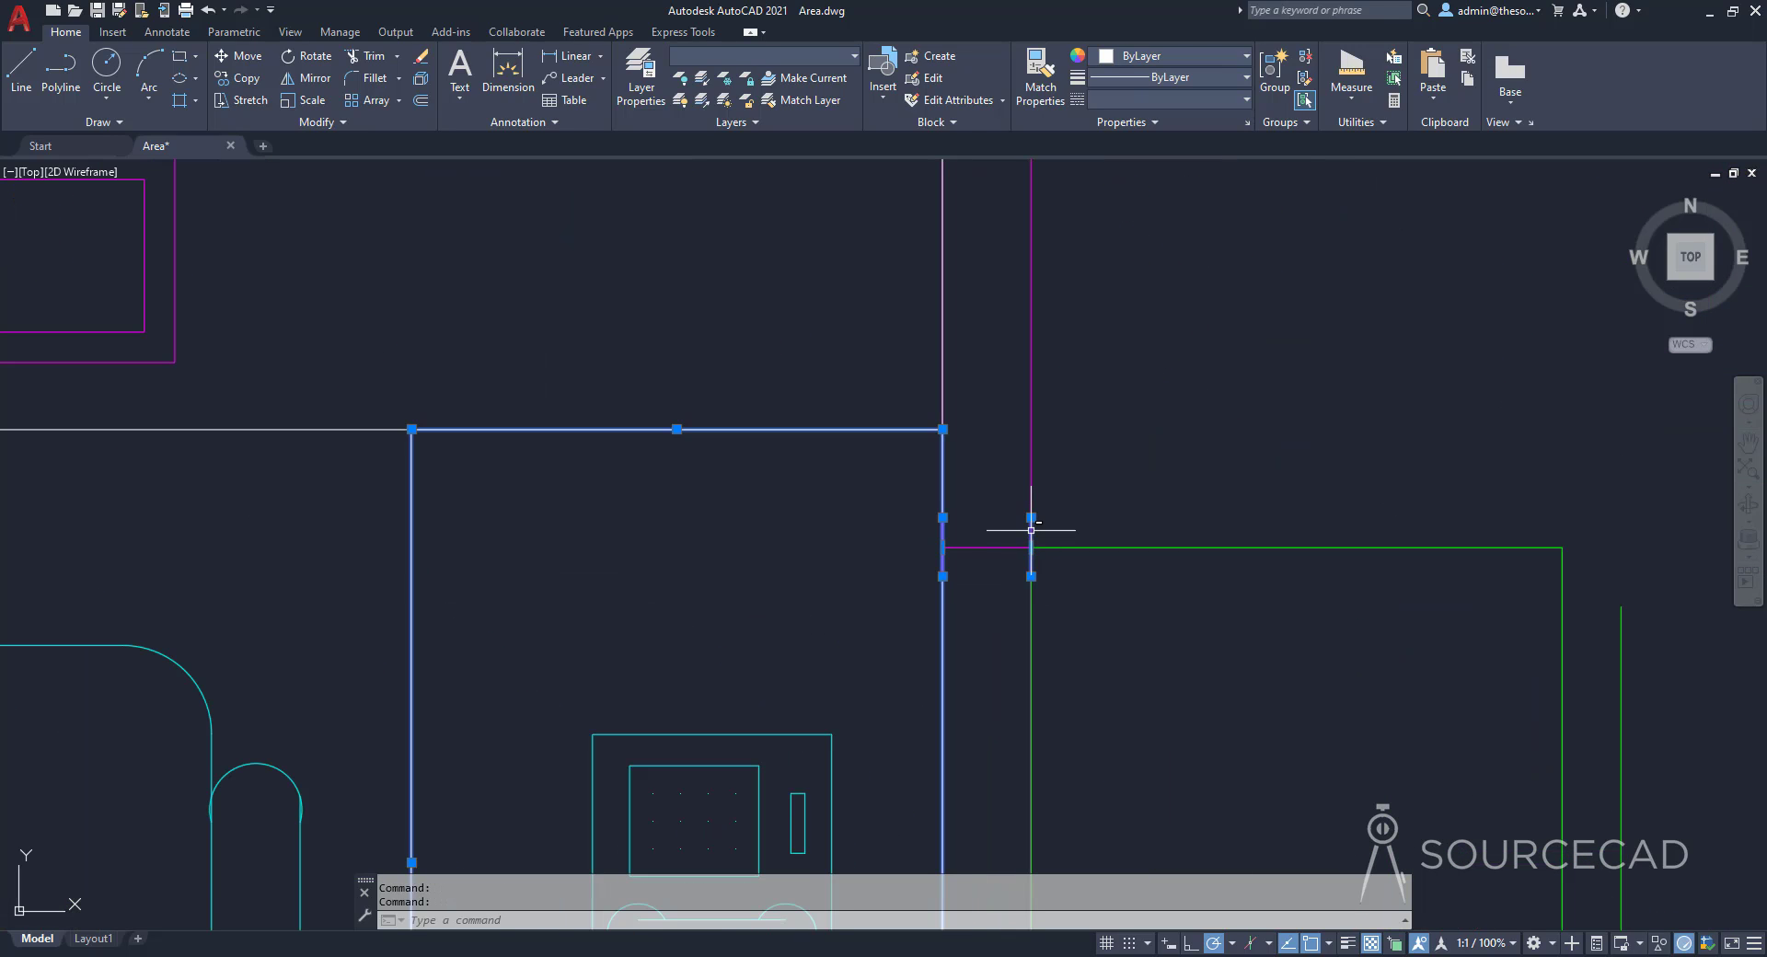
{"action": "scroll", "coordinate": [1017, 615], "scroll_direction": "down", "scroll_amount": 5}
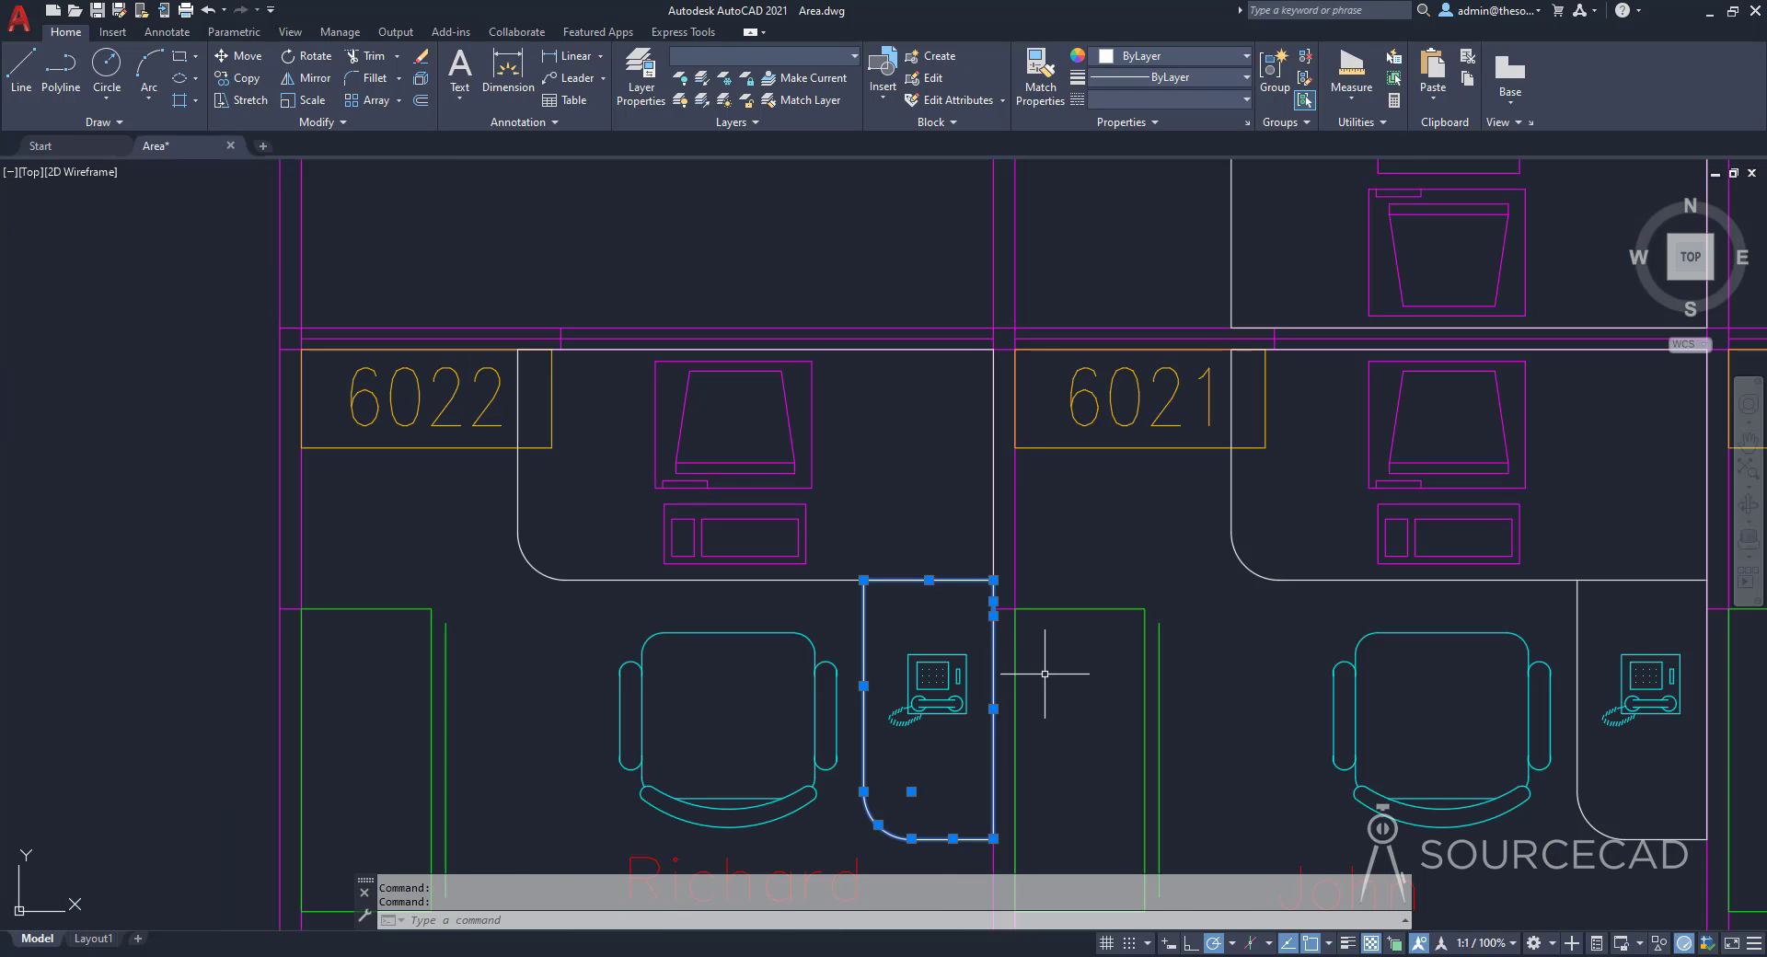
{"action": "middle_click_drag", "start_coordinate": [1044, 674], "coordinate": [1058, 600]}
{"action": "type", "text": "j"}
{"action": "key", "text": "Return"}
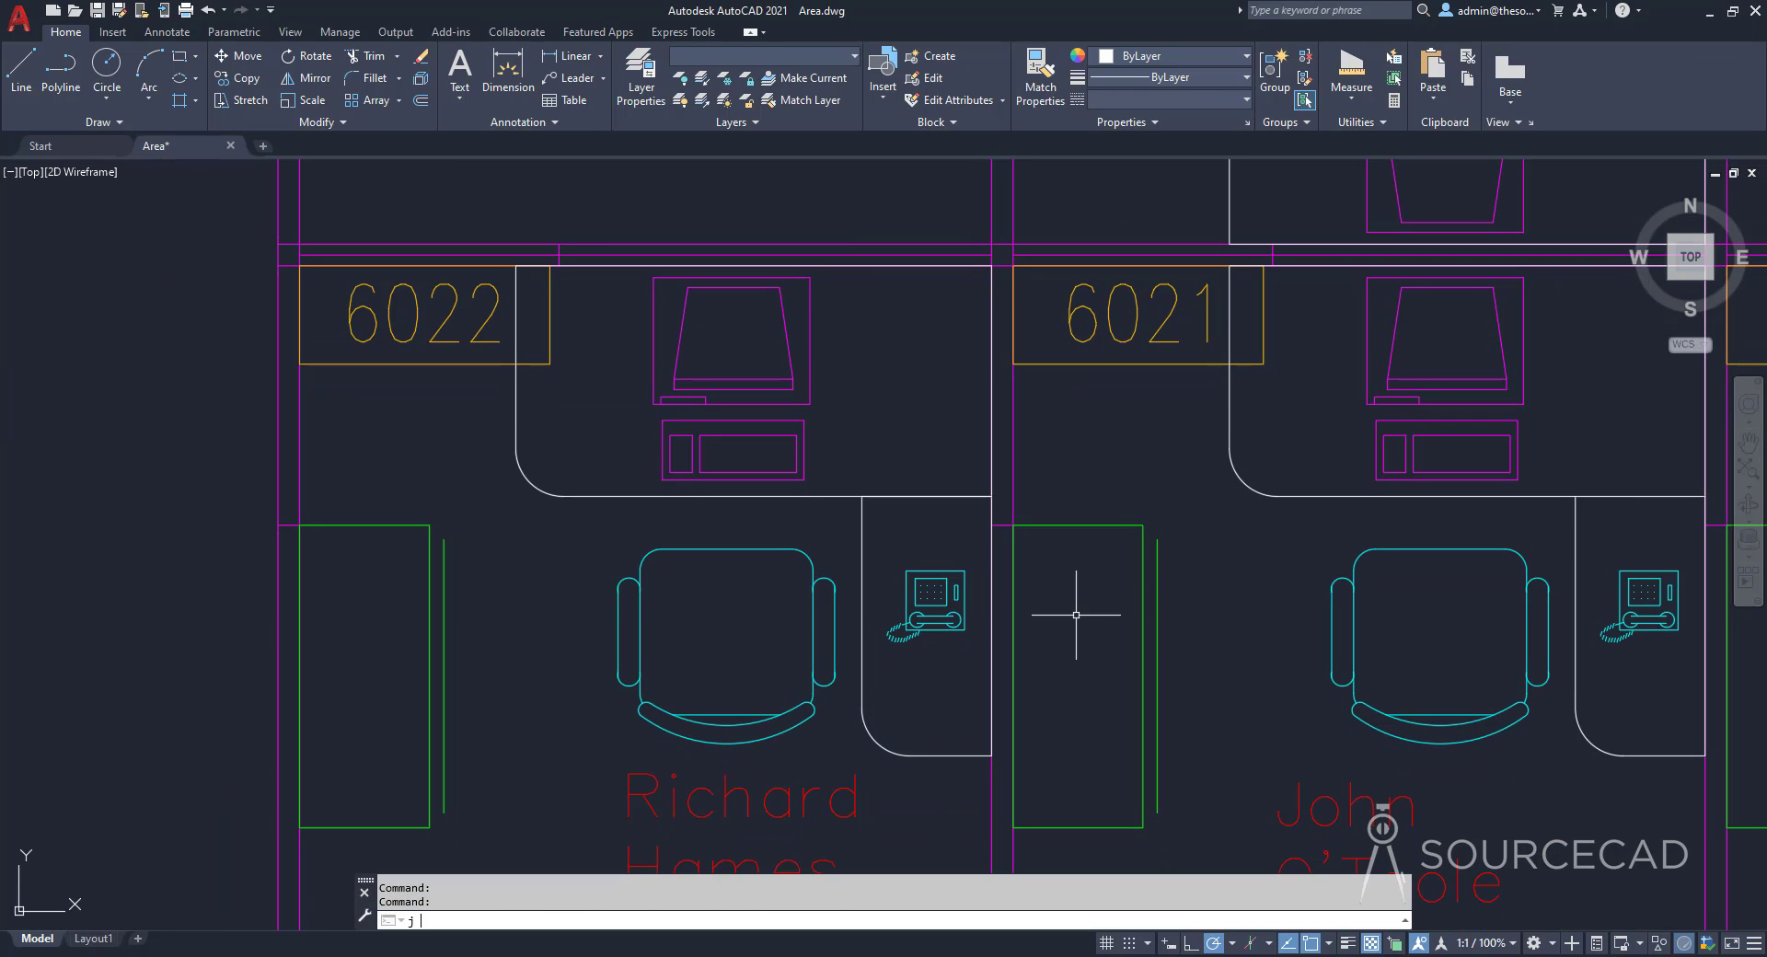
{"action": "left_click", "coordinate": [863, 522]}
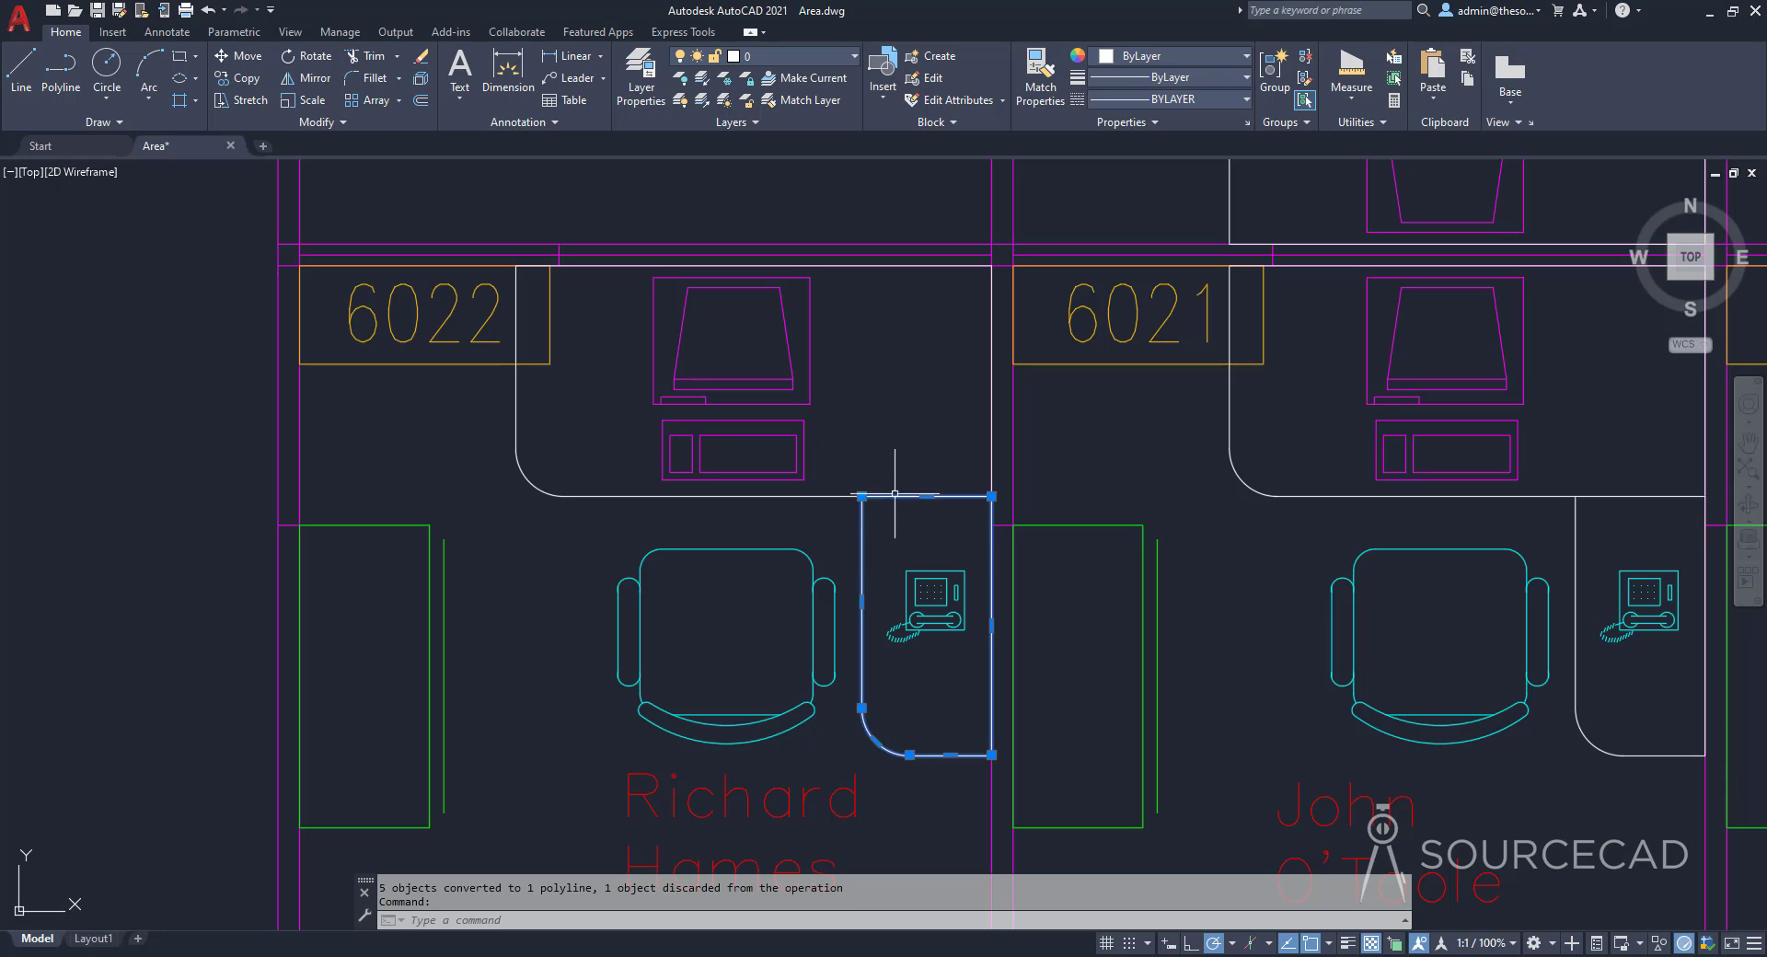
Step: Measure the combined area of the main desk and phone side desk in room 6022 with the Area tool's Add area and Object options
{"action": "key", "text": "Escape"}
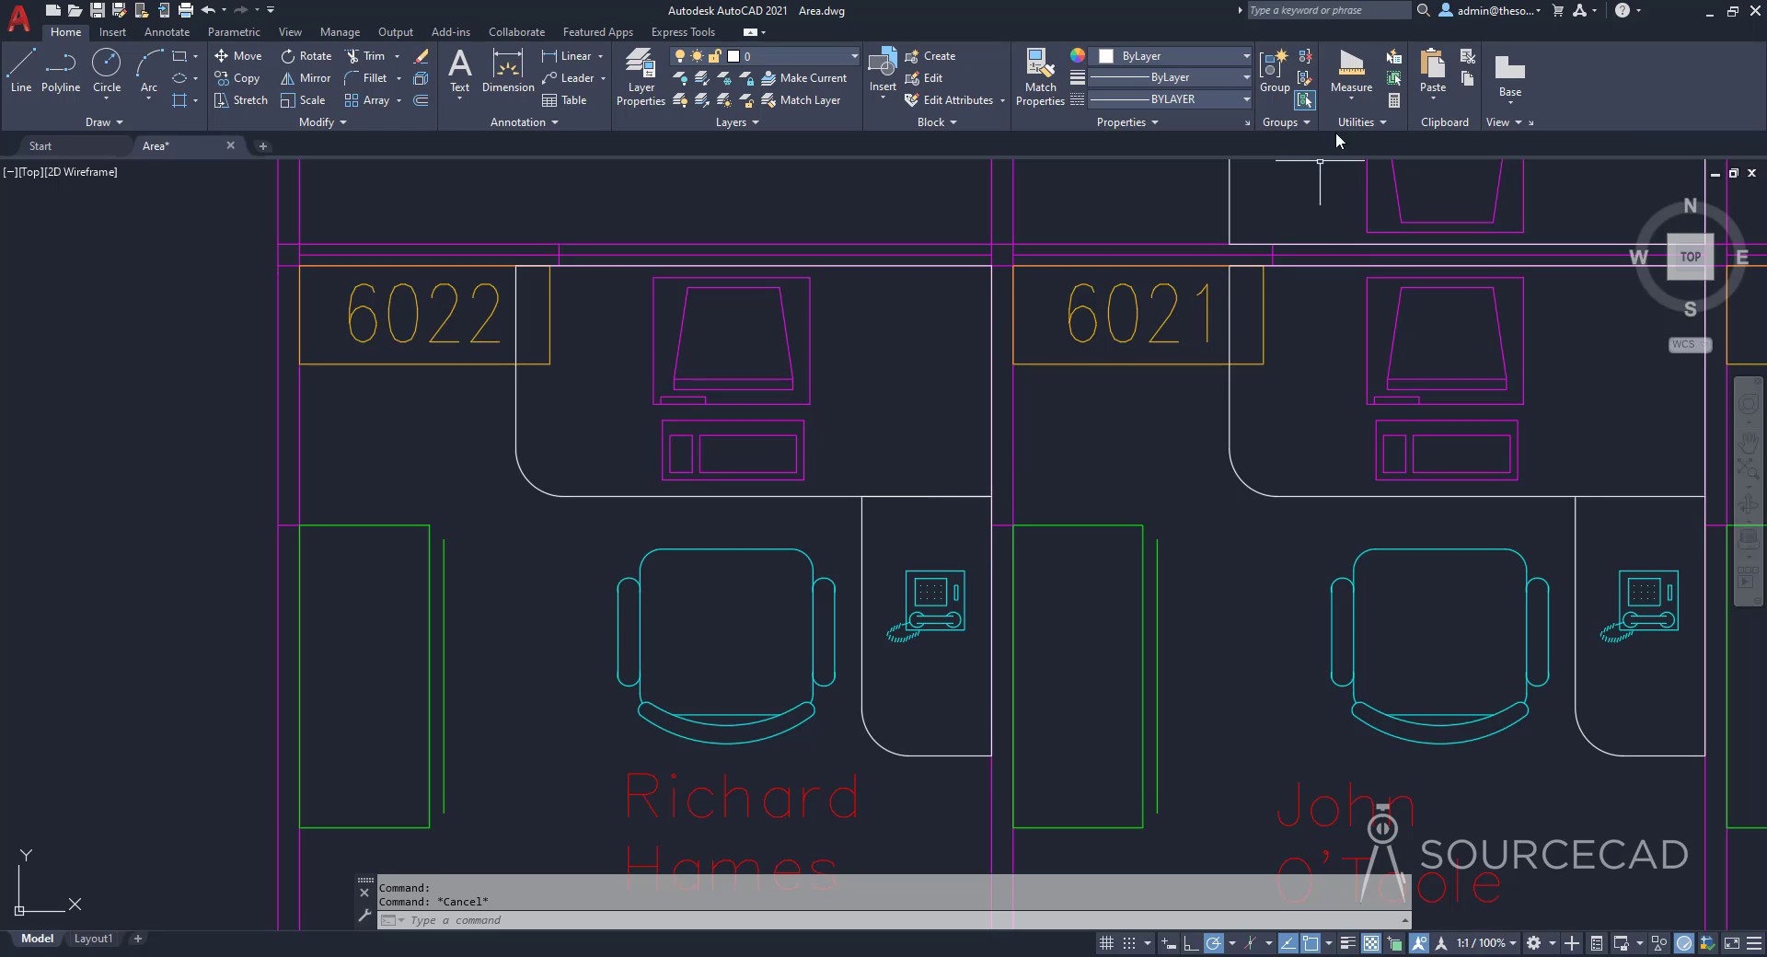
{"action": "left_click", "coordinate": [1351, 92]}
{"action": "left_click", "coordinate": [1372, 278]}
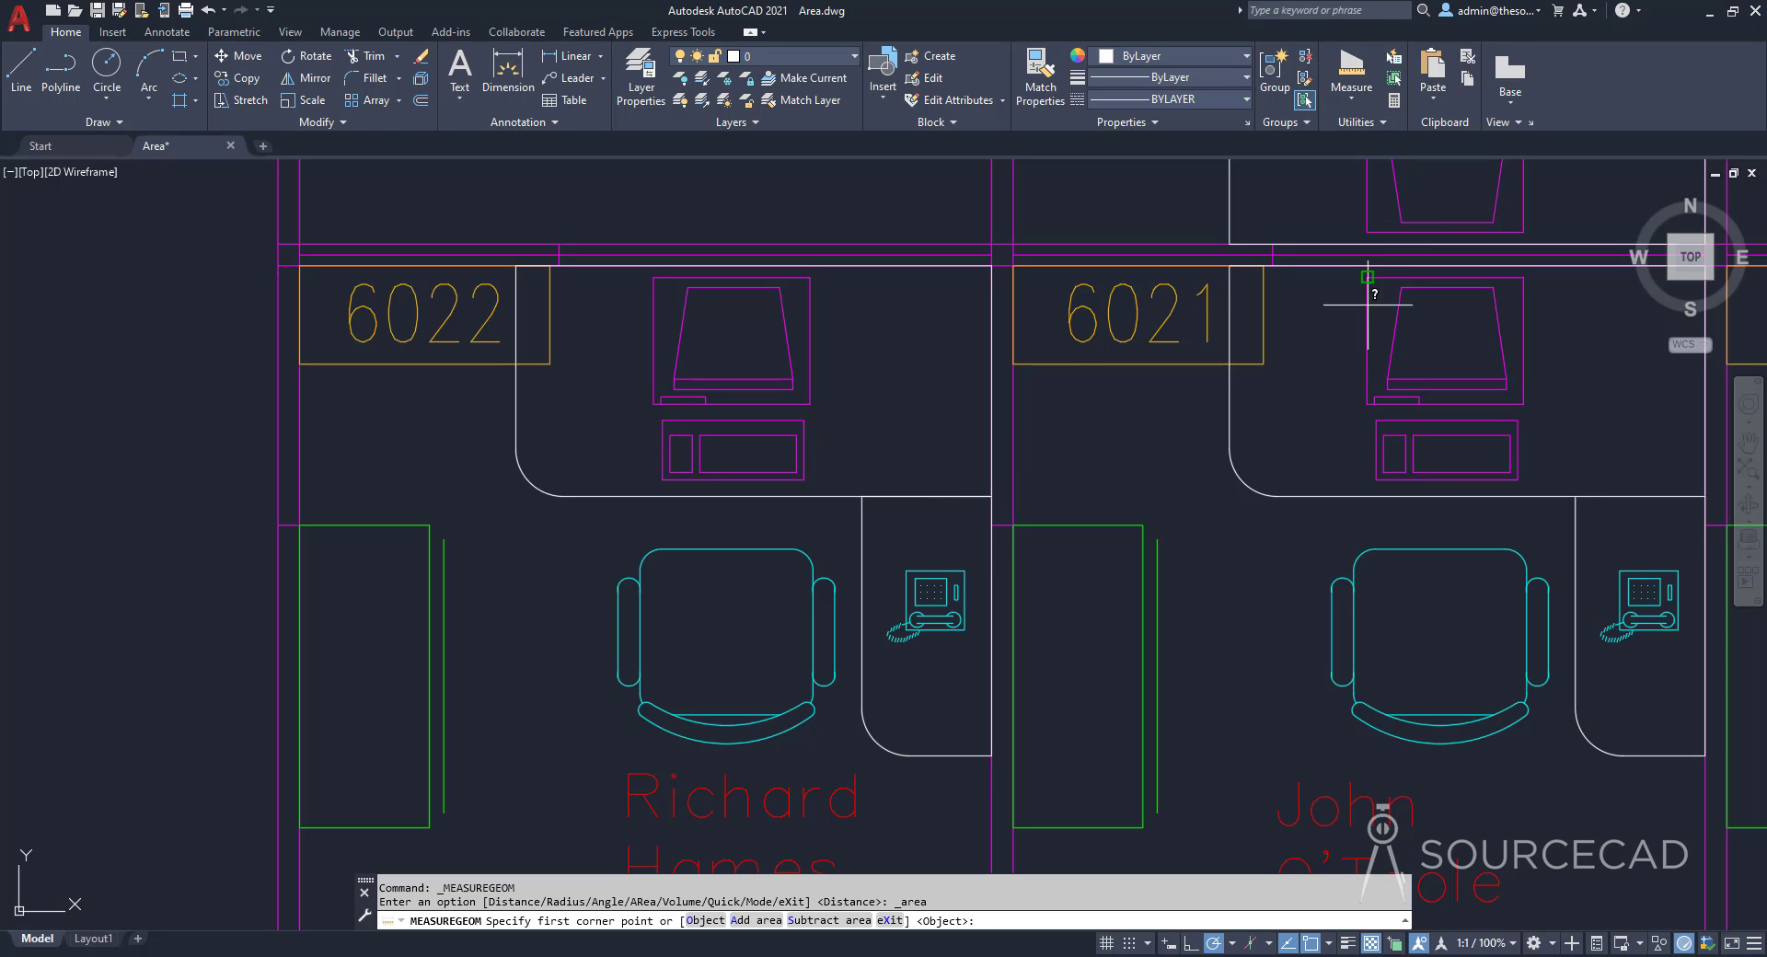
{"action": "left_click", "coordinate": [757, 921]}
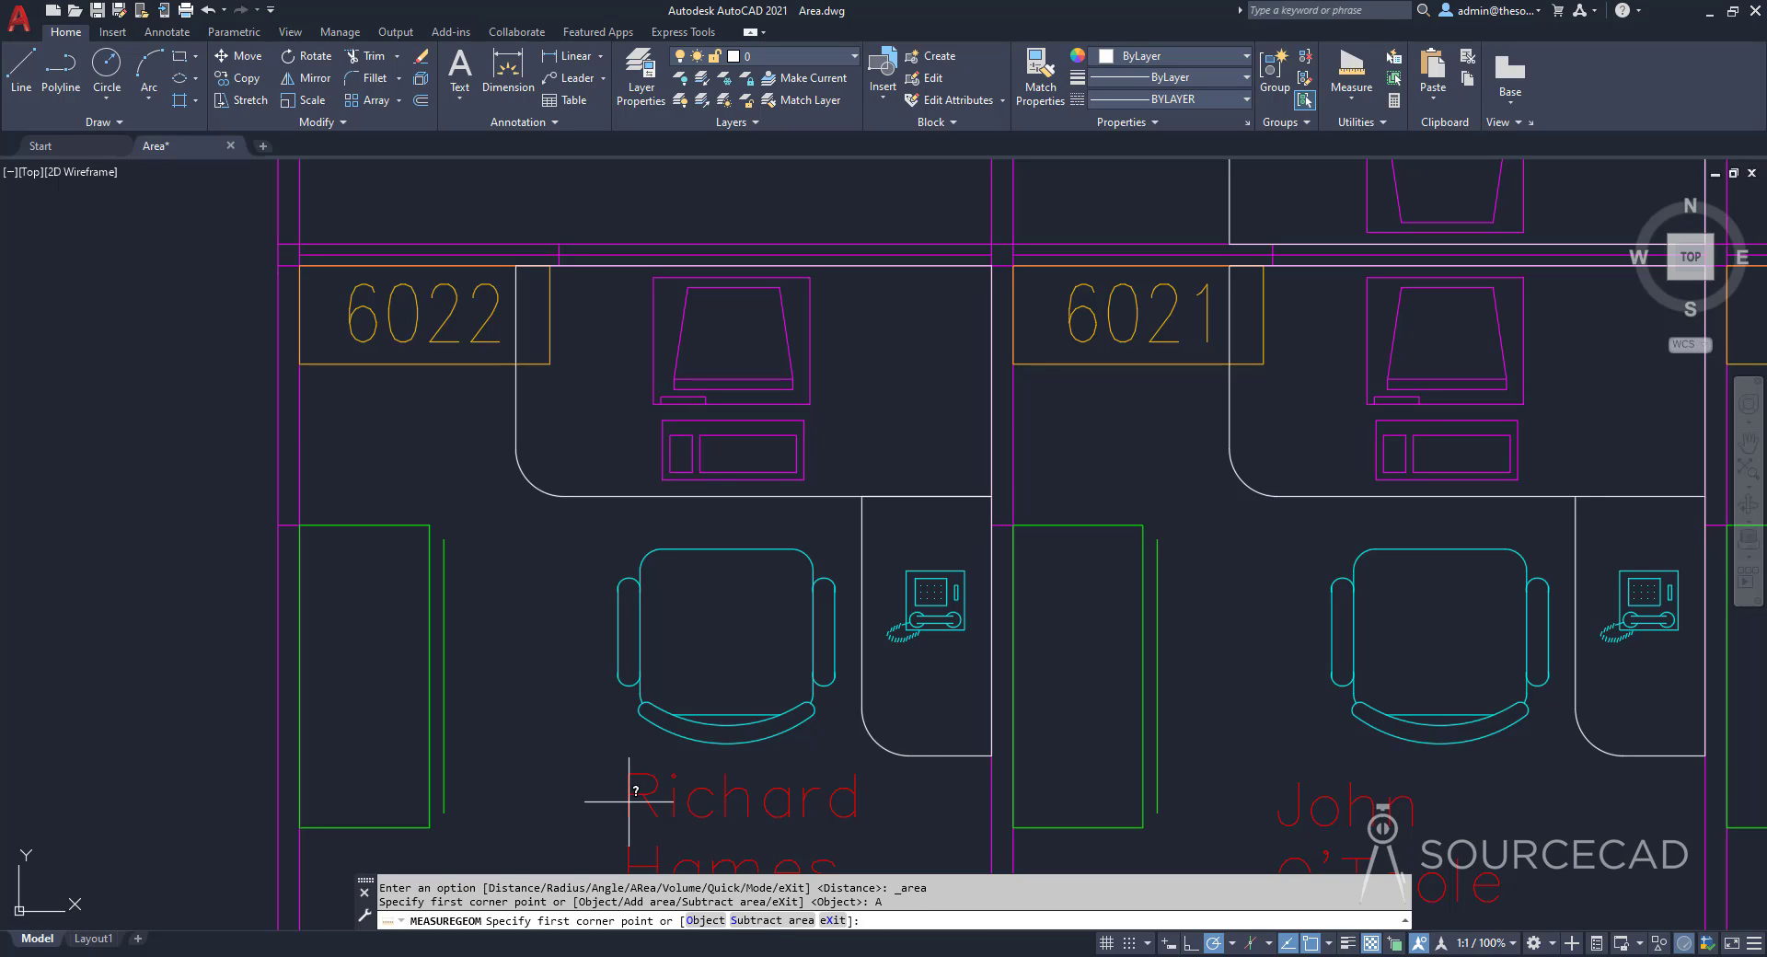
{"action": "left_click", "coordinate": [704, 921]}
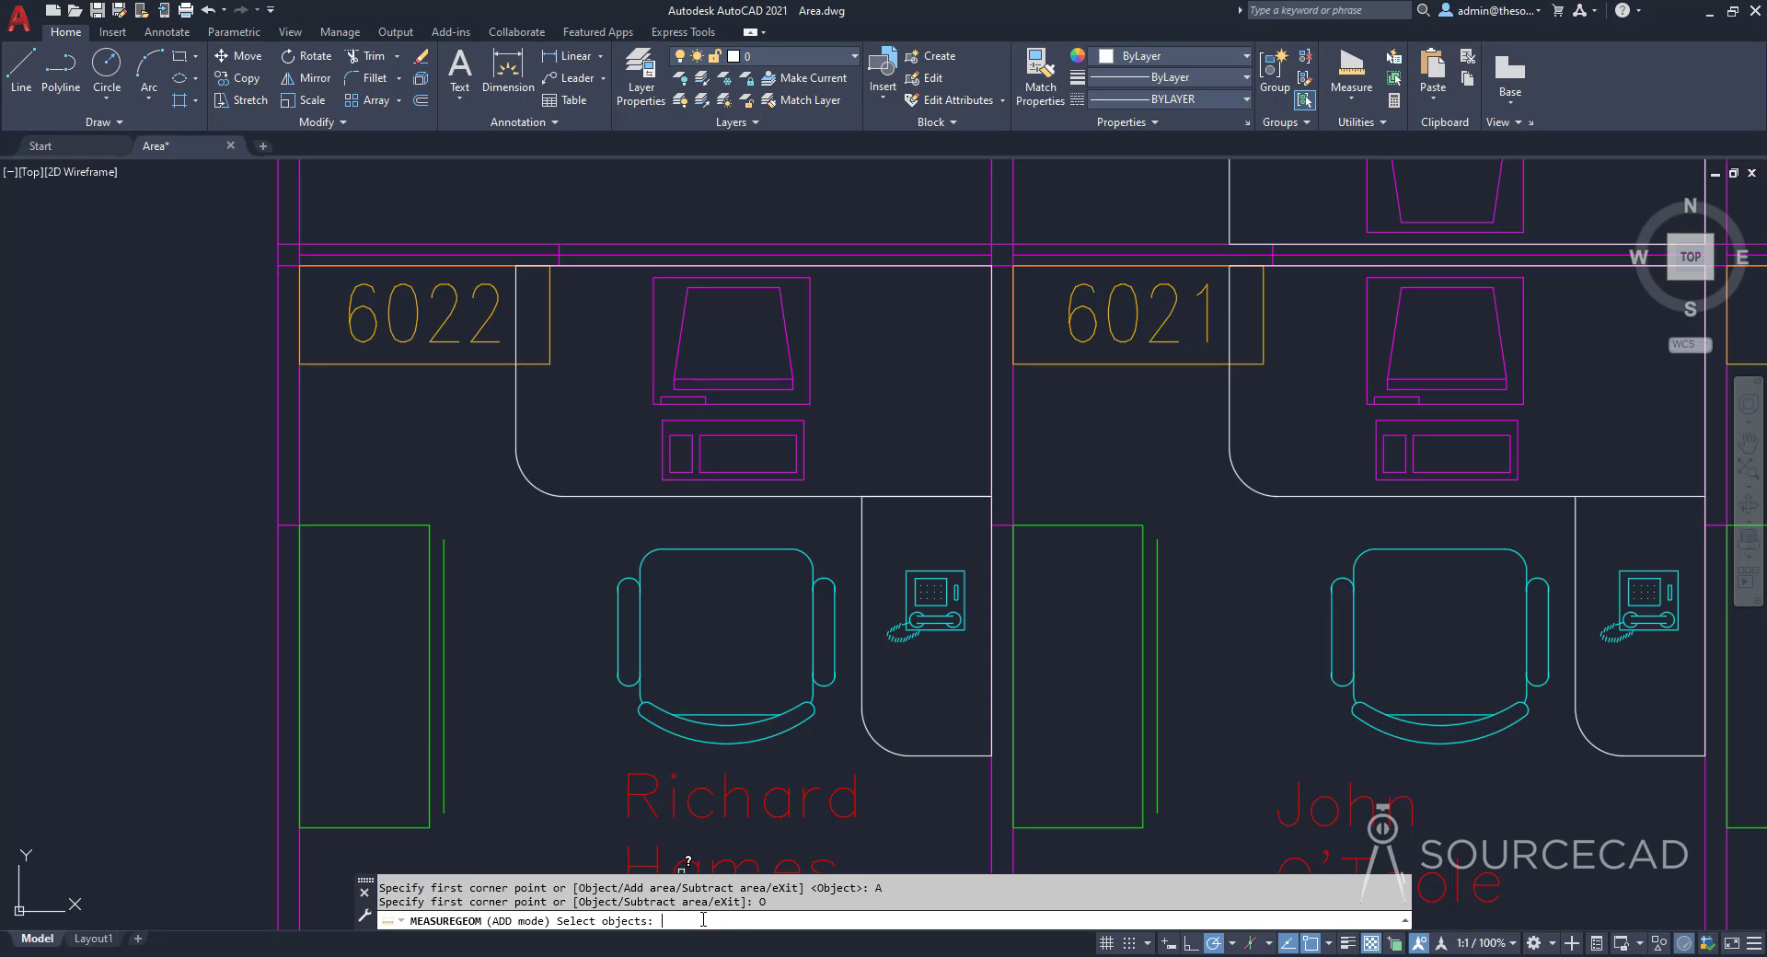
{"action": "left_click", "coordinate": [586, 497]}
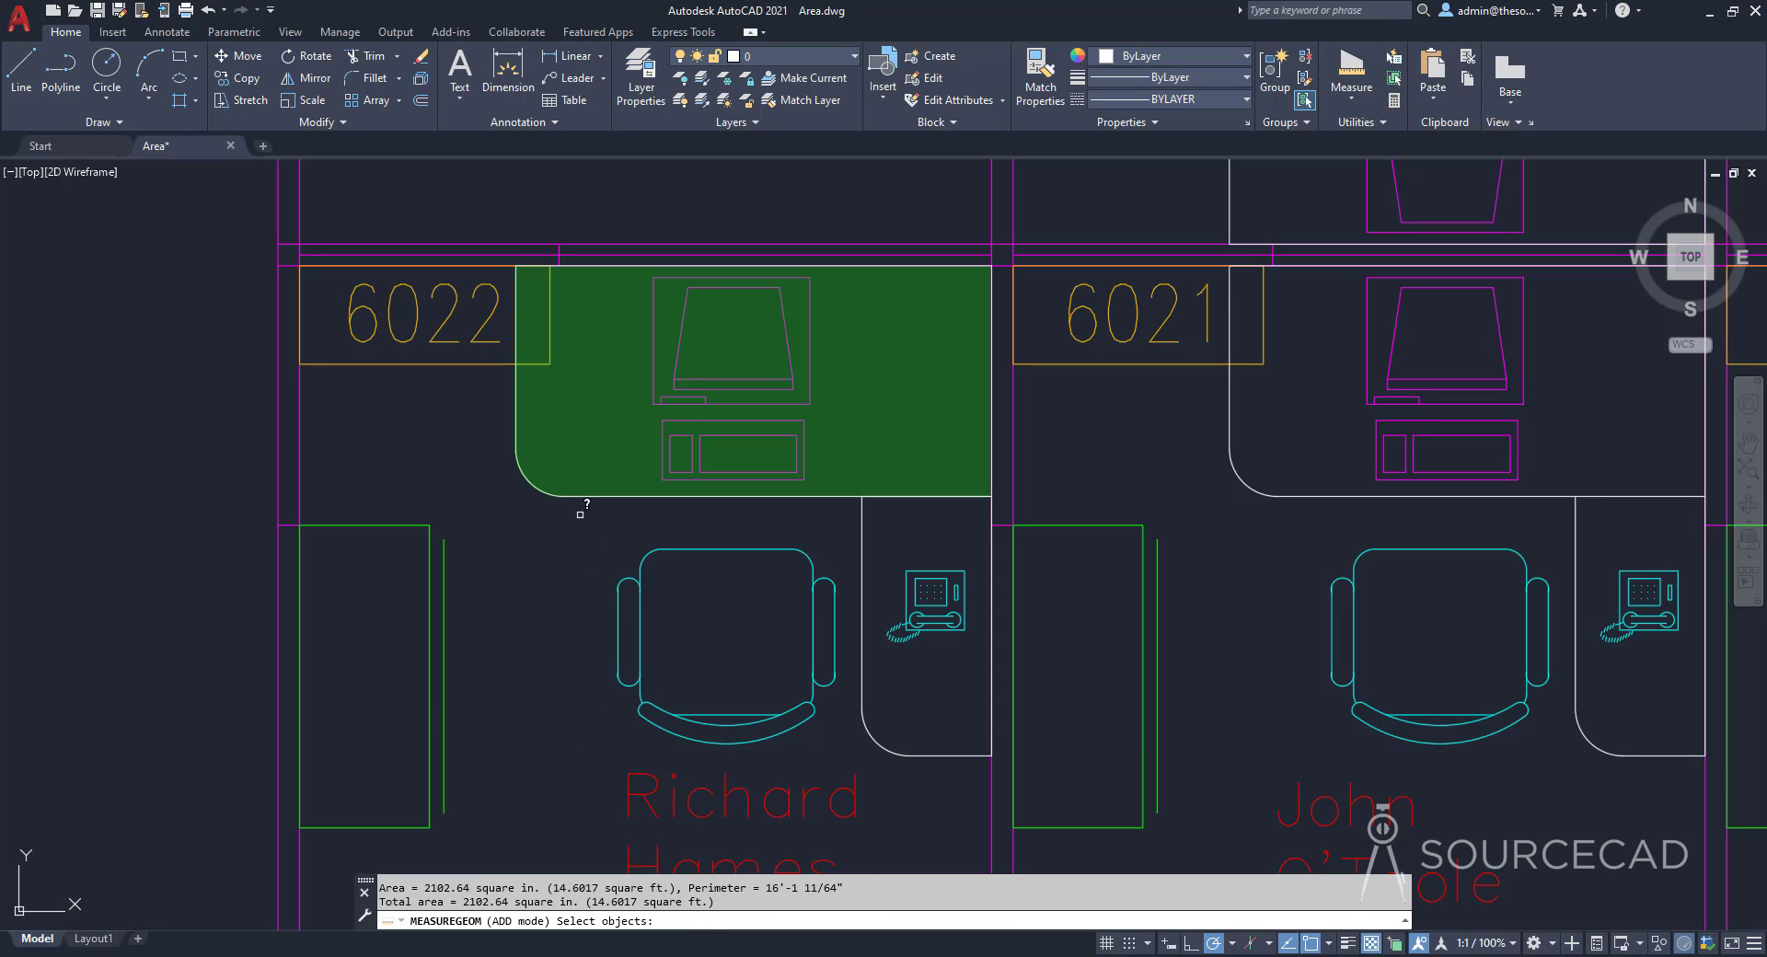
{"action": "left_click", "coordinate": [859, 524]}
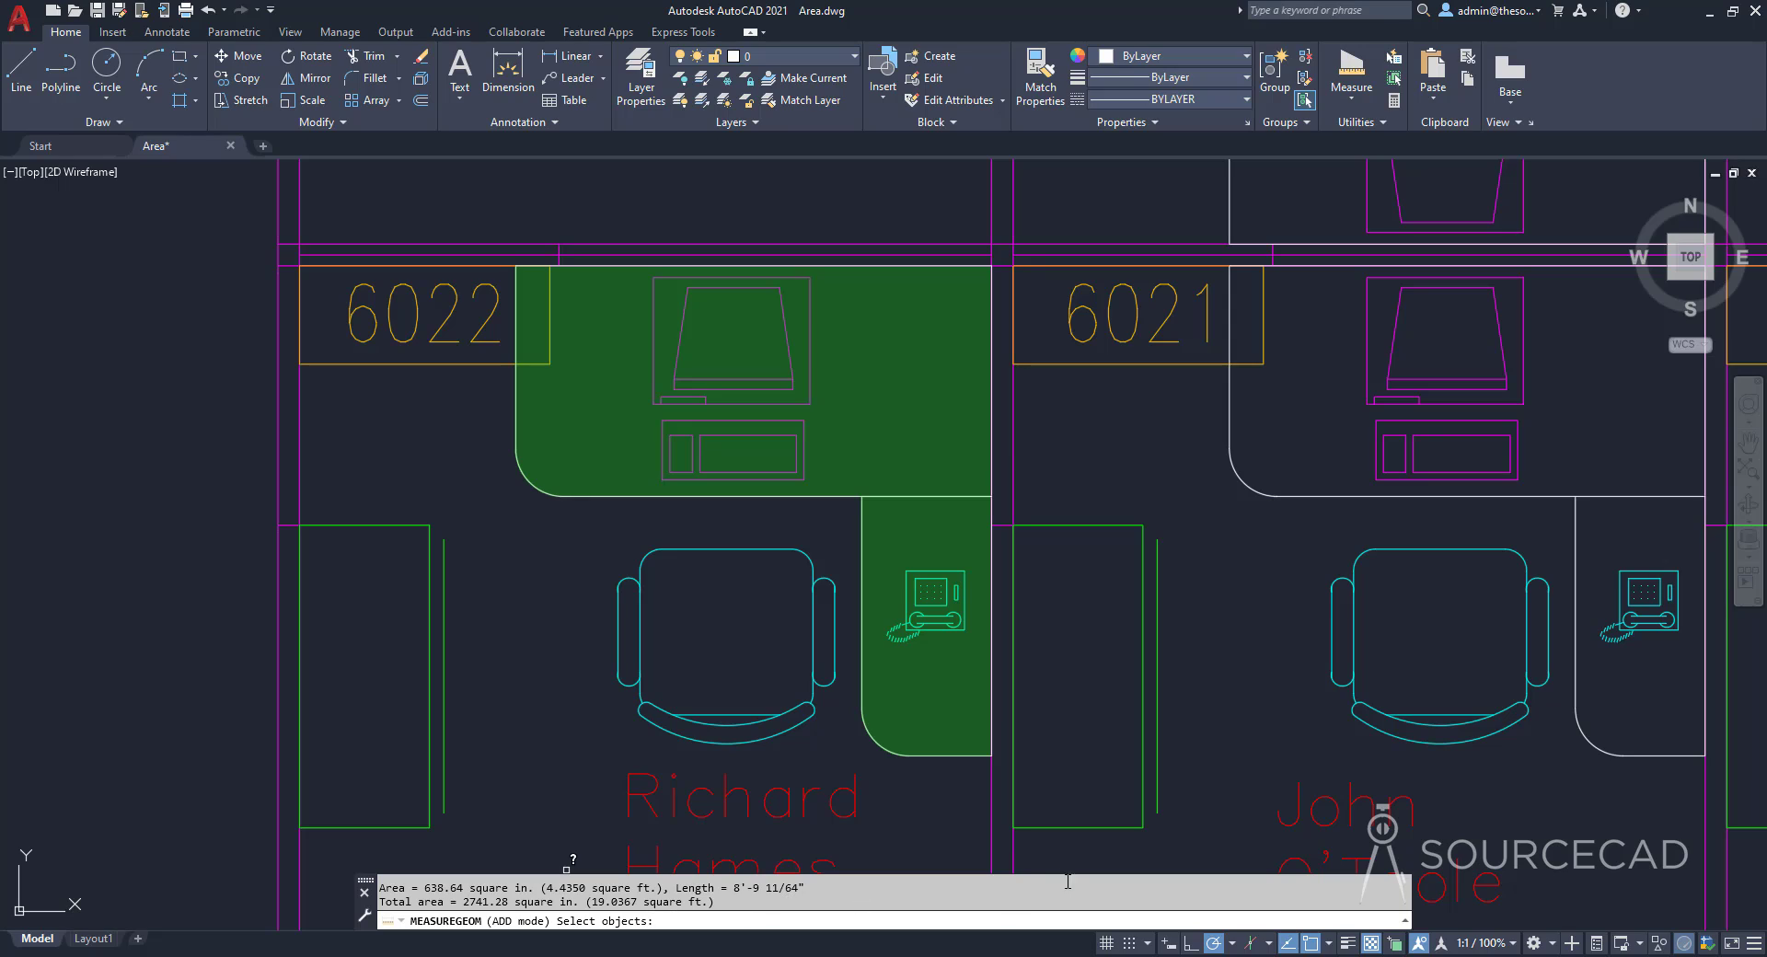
{"action": "key", "text": "Escape"}
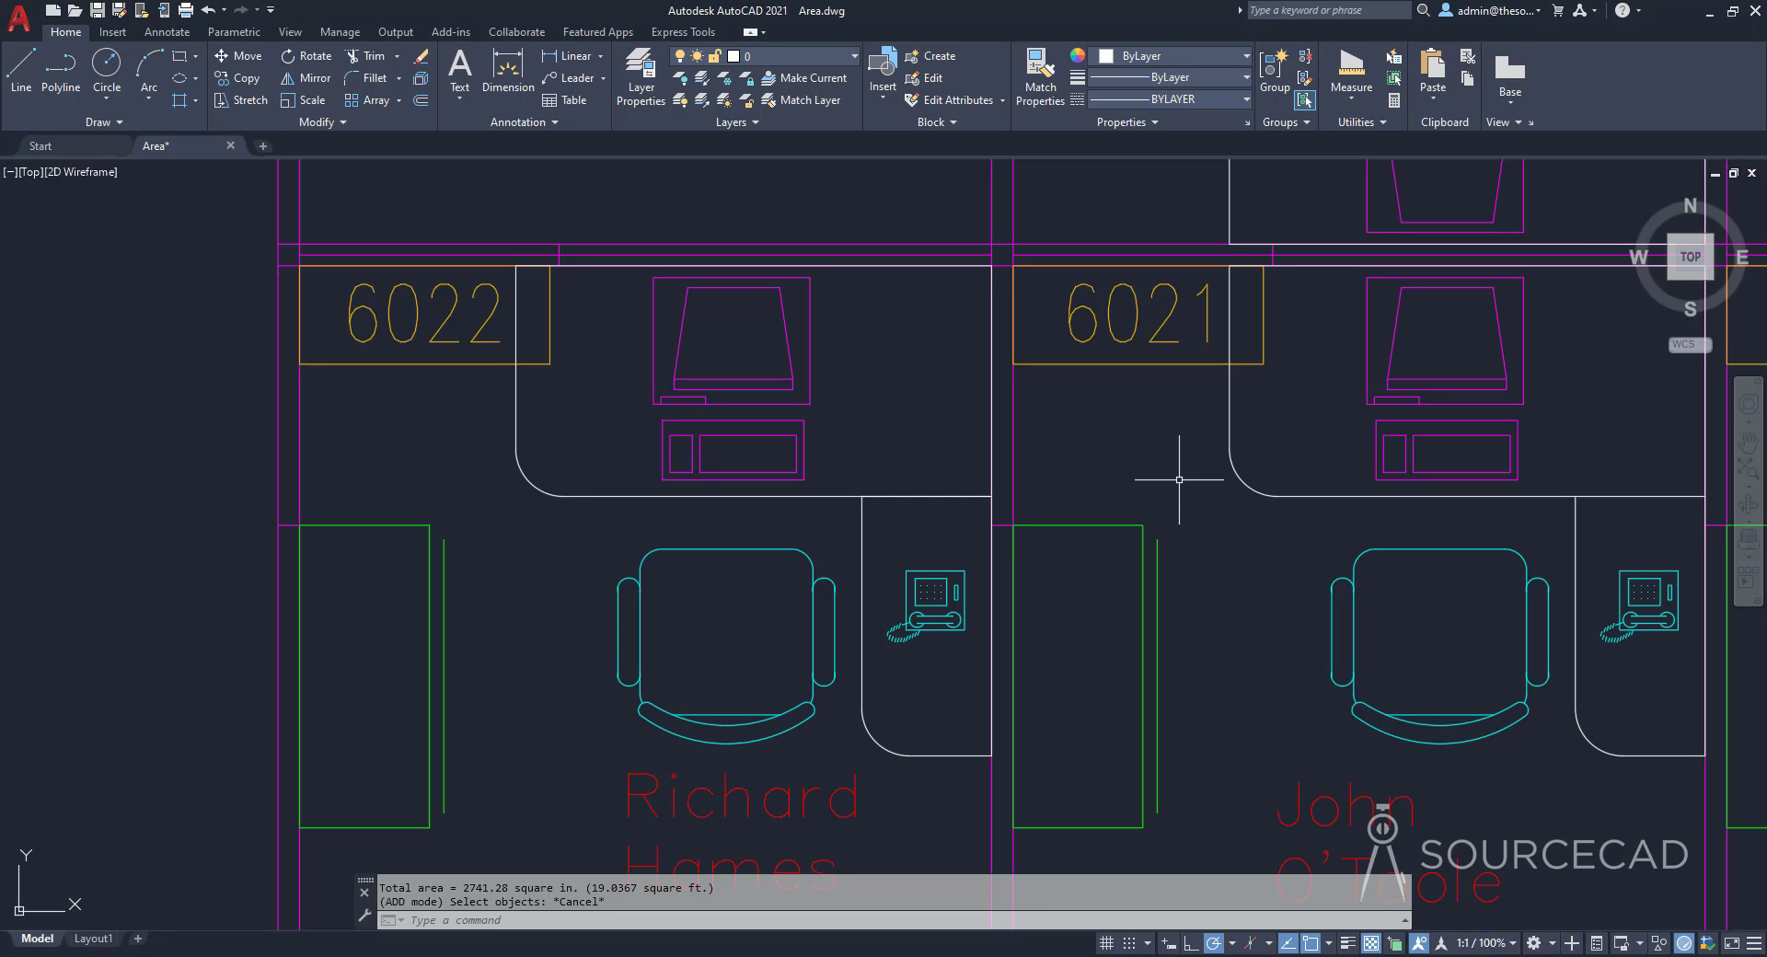
Step: Turn off the layers of the computers, room number tags and phones by picking those objects in room 6022
{"action": "scroll", "coordinate": [1178, 479], "scroll_direction": "down", "scroll_amount": 2}
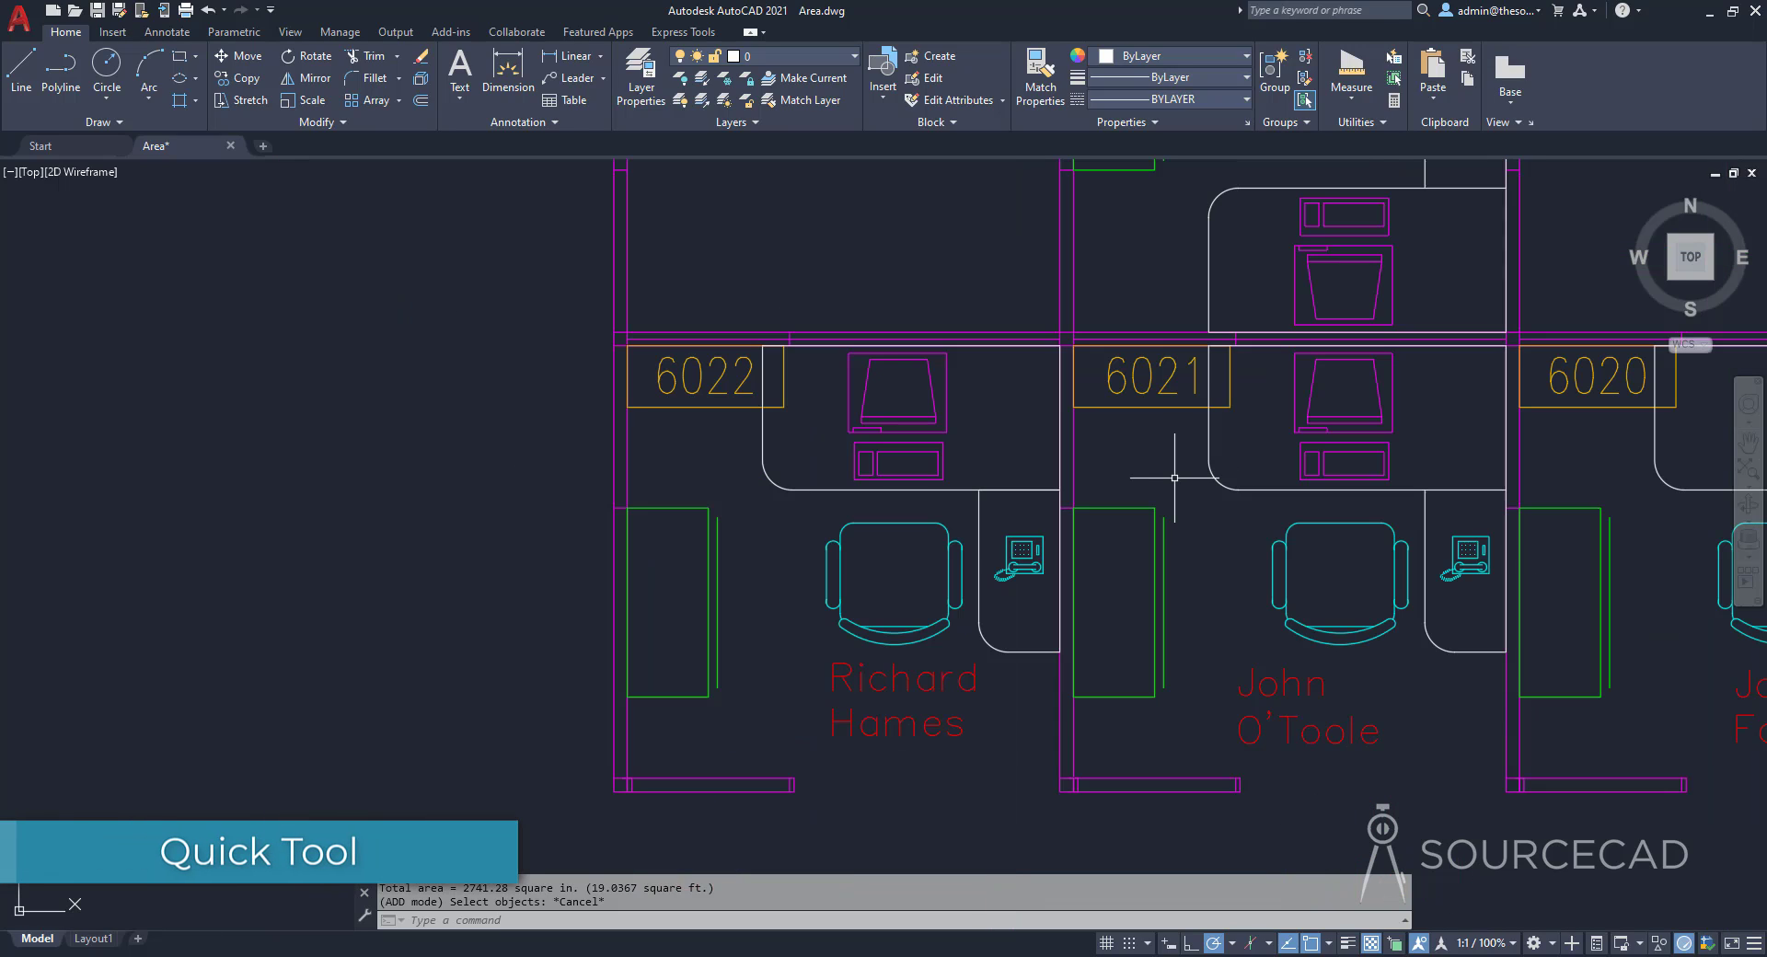
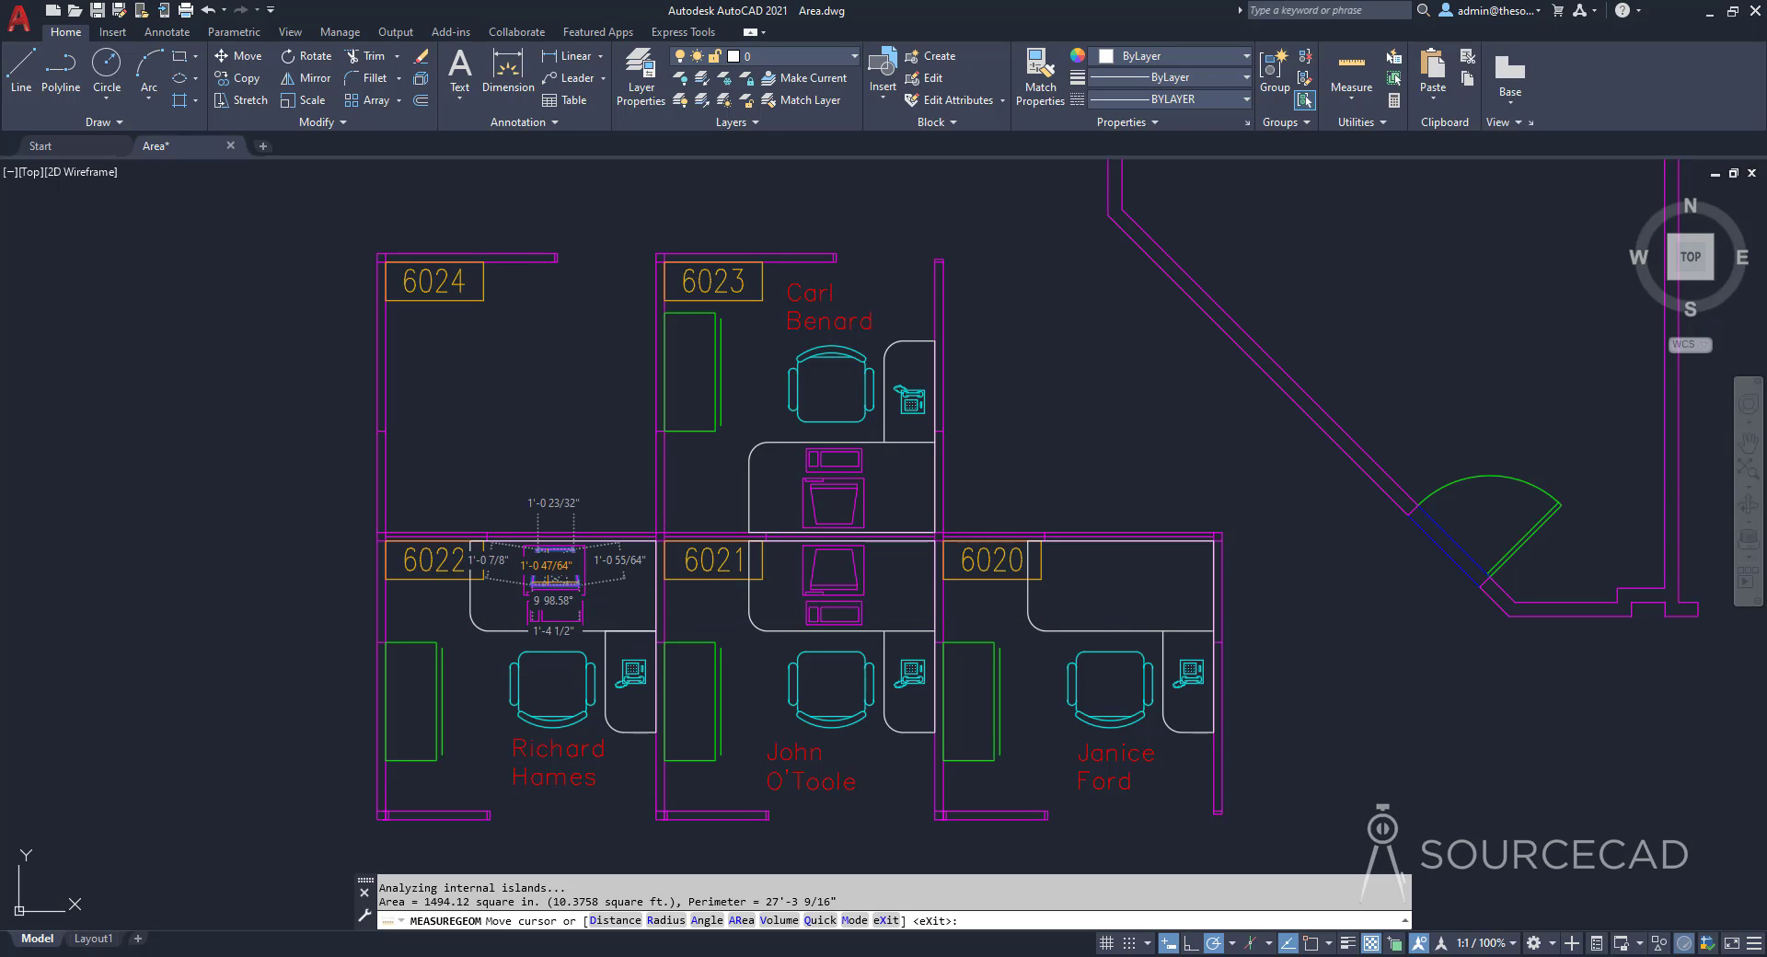
{"action": "key", "text": "Escape"}
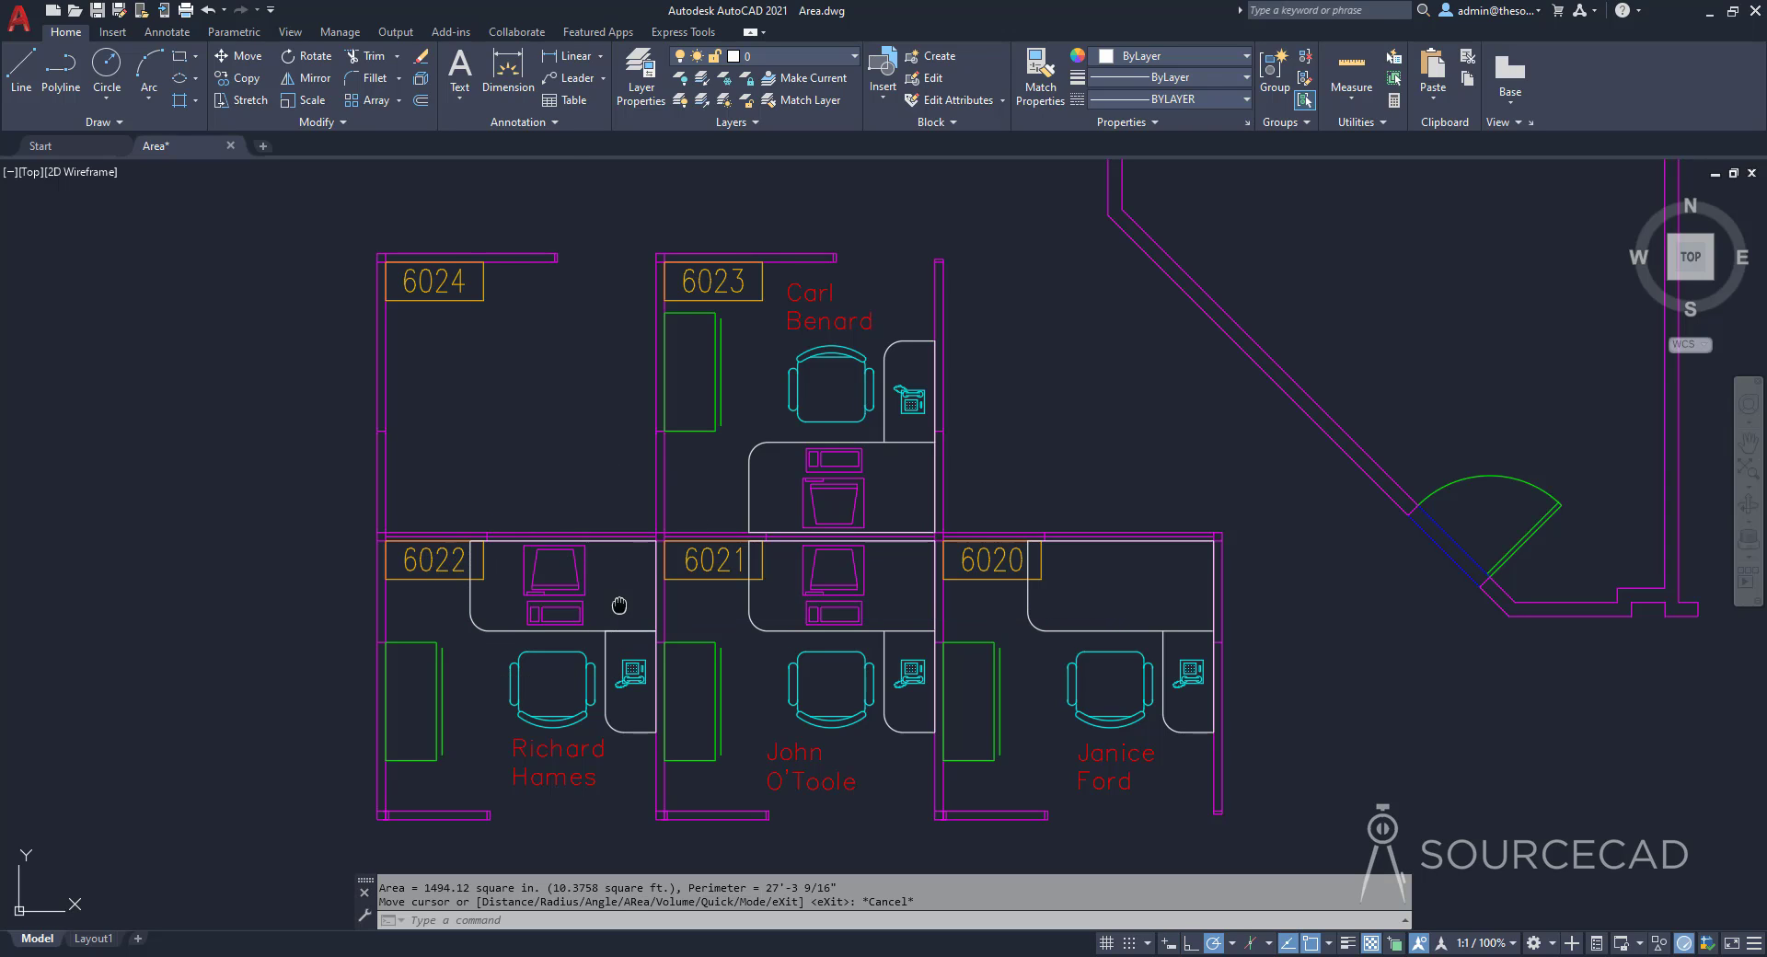
{"action": "middle_click_drag", "start_coordinate": [619, 604], "coordinate": [679, 568]}
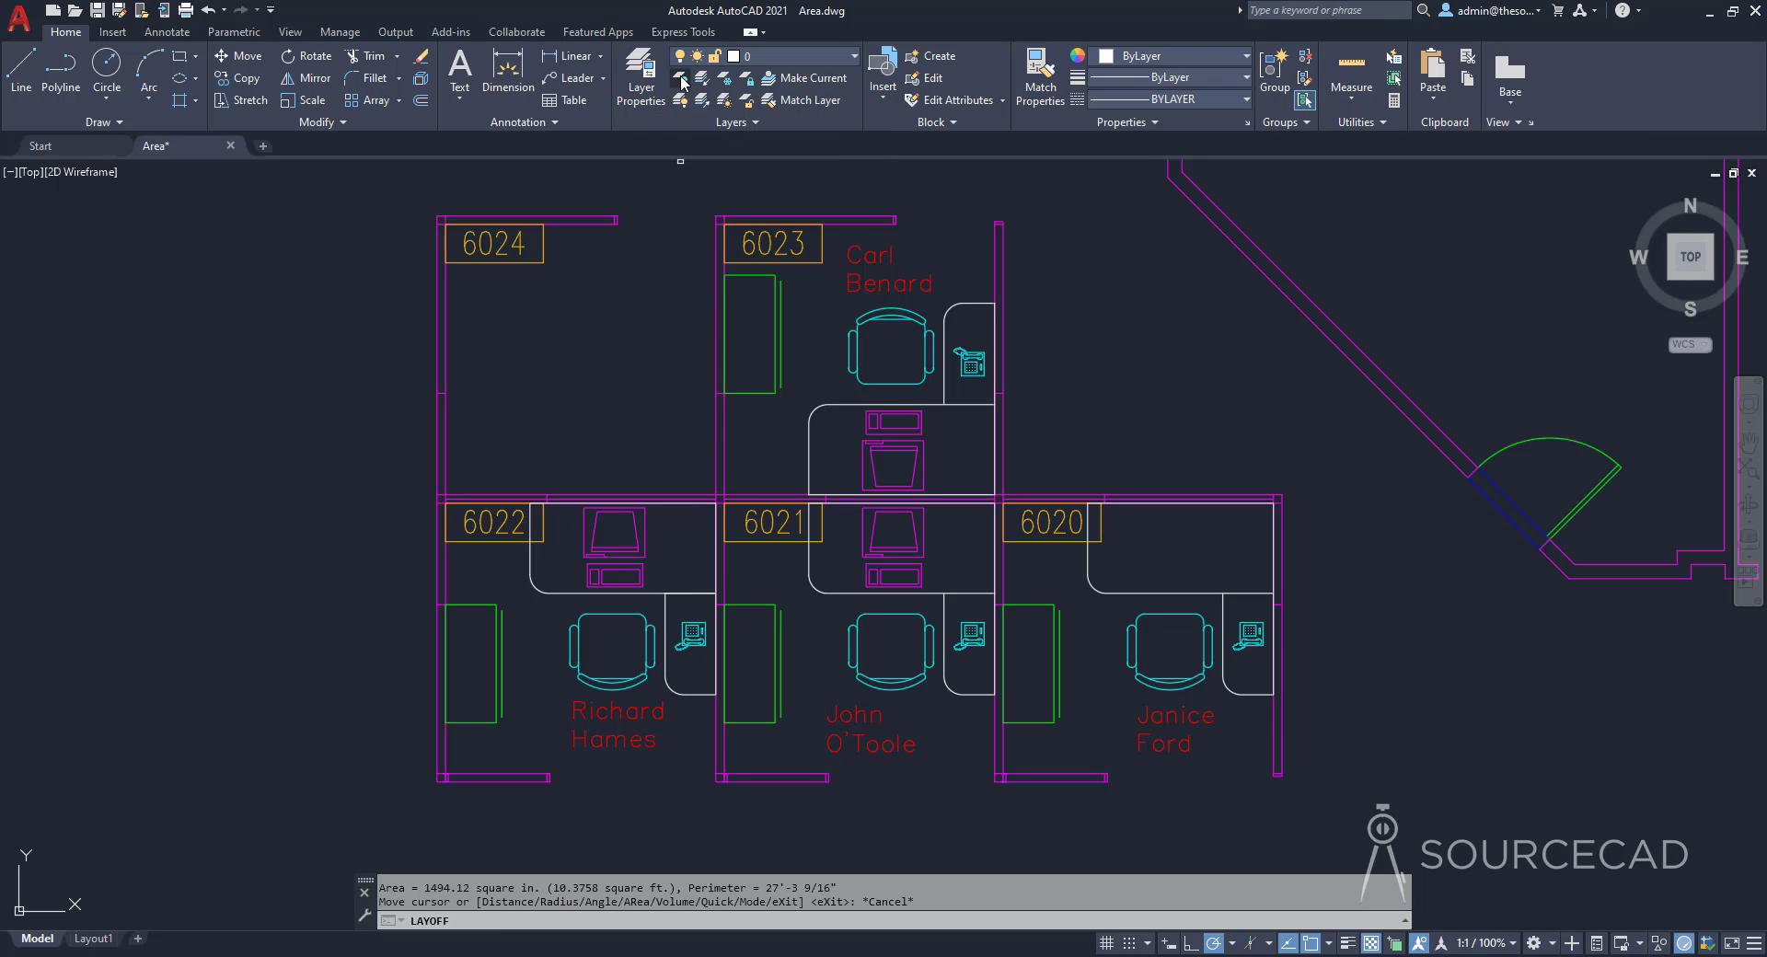
{"action": "left_click", "coordinate": [682, 81]}
{"action": "left_click", "coordinate": [639, 549]}
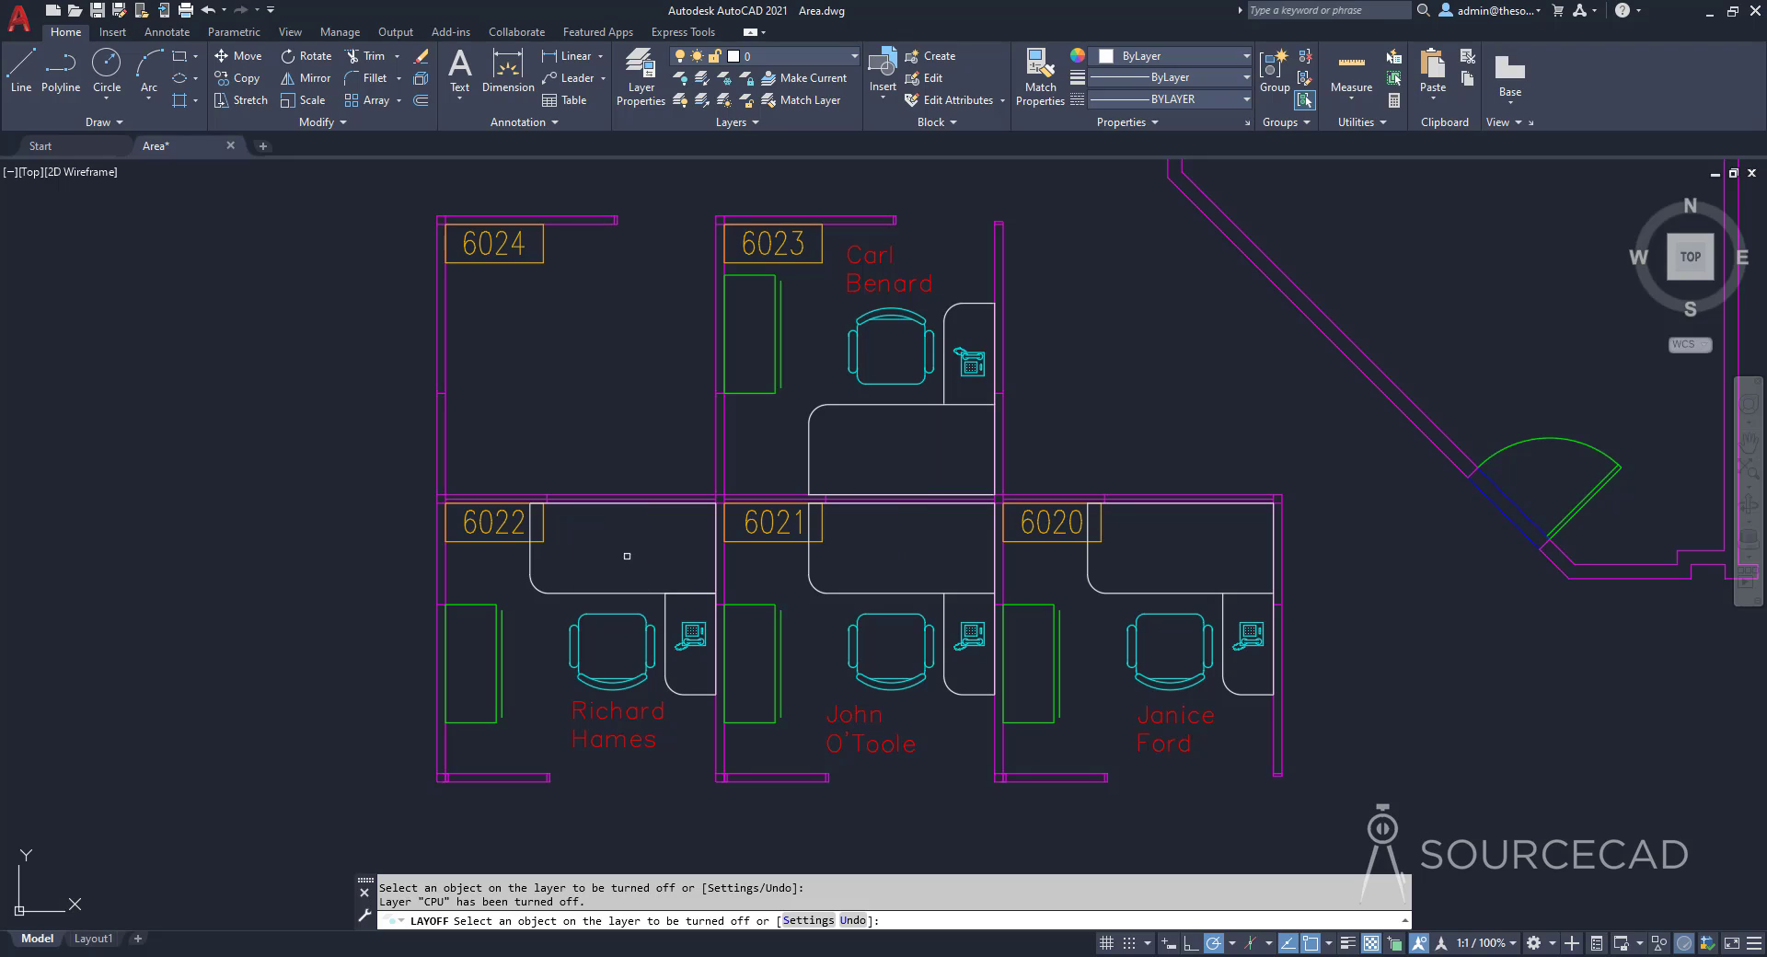
{"action": "left_click", "coordinate": [497, 531]}
{"action": "left_click", "coordinate": [692, 635]}
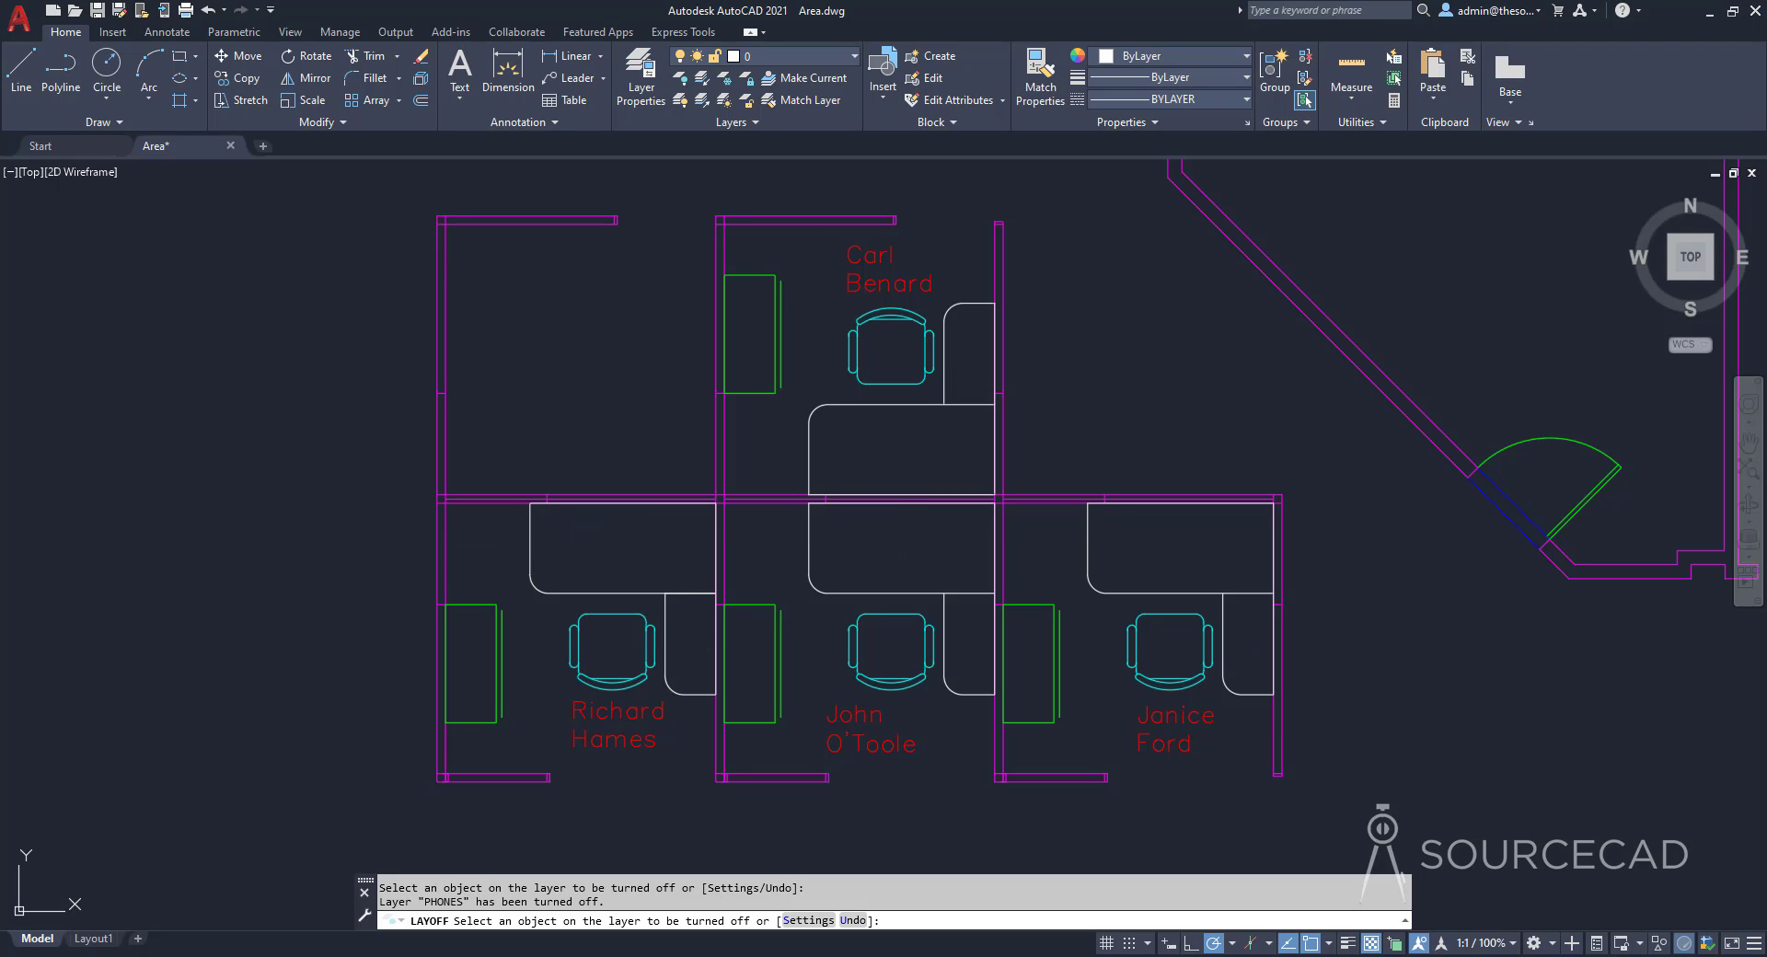
{"action": "key", "text": "Escape"}
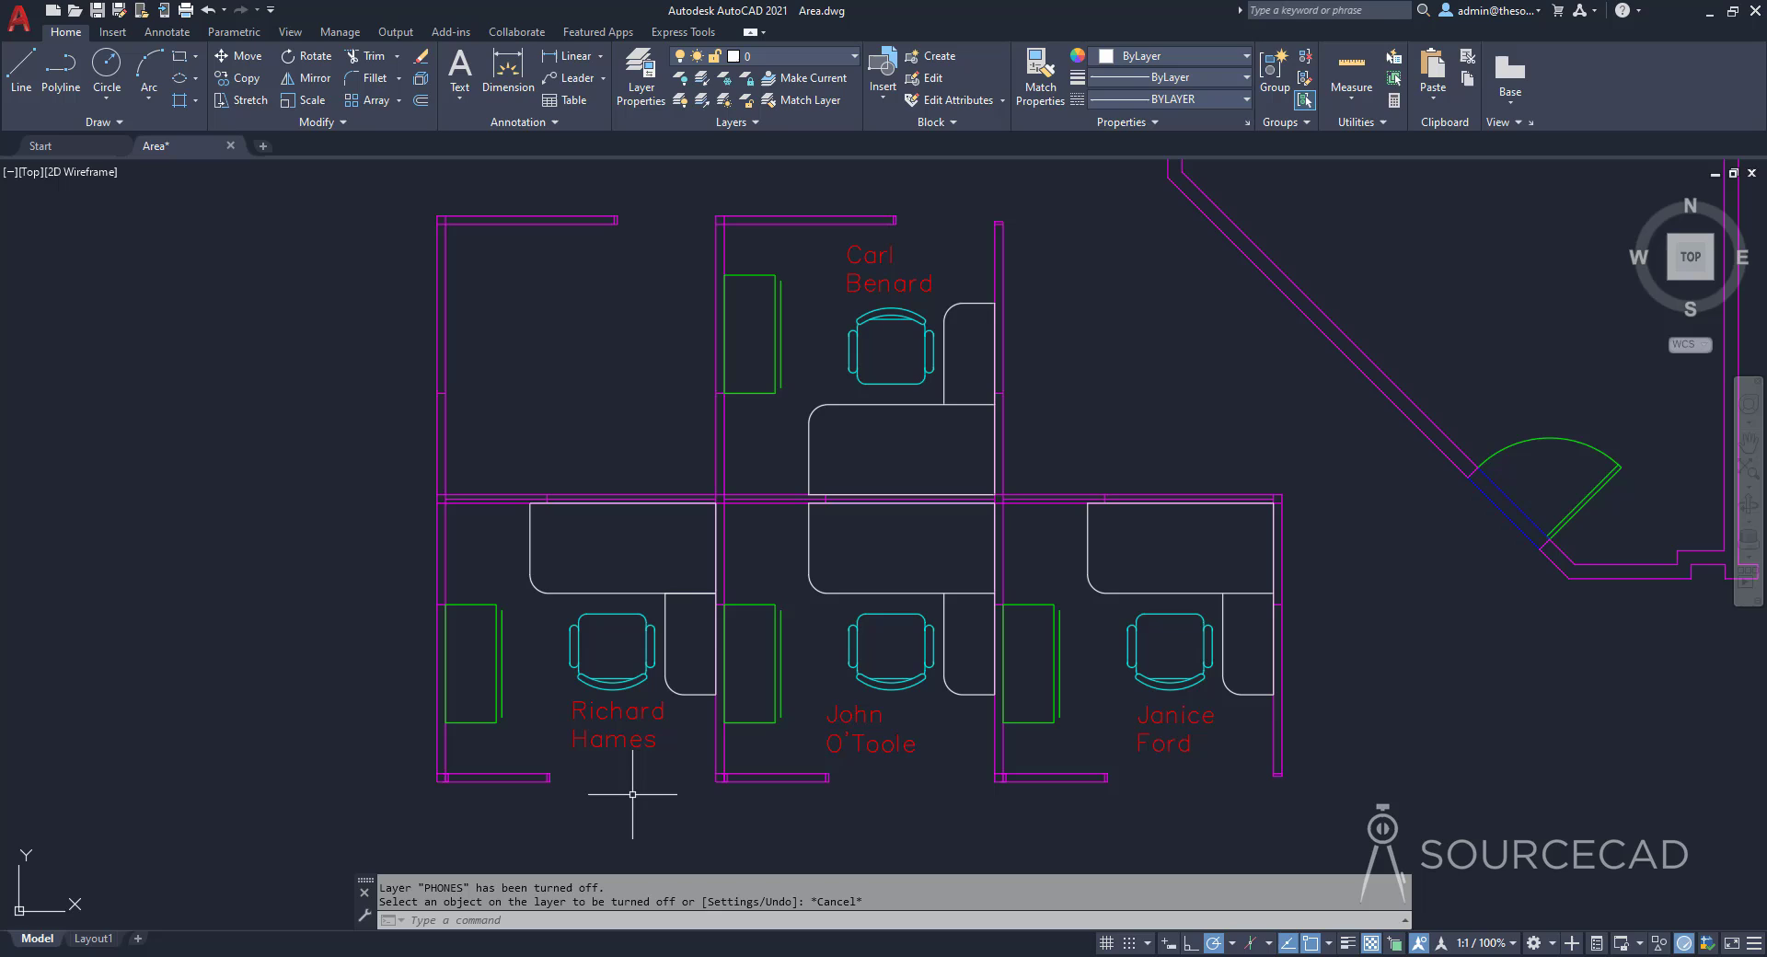
Step: Measure the combined area of all main and side desks in the three lower cubicles with Quick measure, and clear the result
{"action": "left_click", "coordinate": [1371, 109]}
{"action": "left_click", "coordinate": [1353, 138]}
{"action": "left_click", "coordinate": [626, 553]}
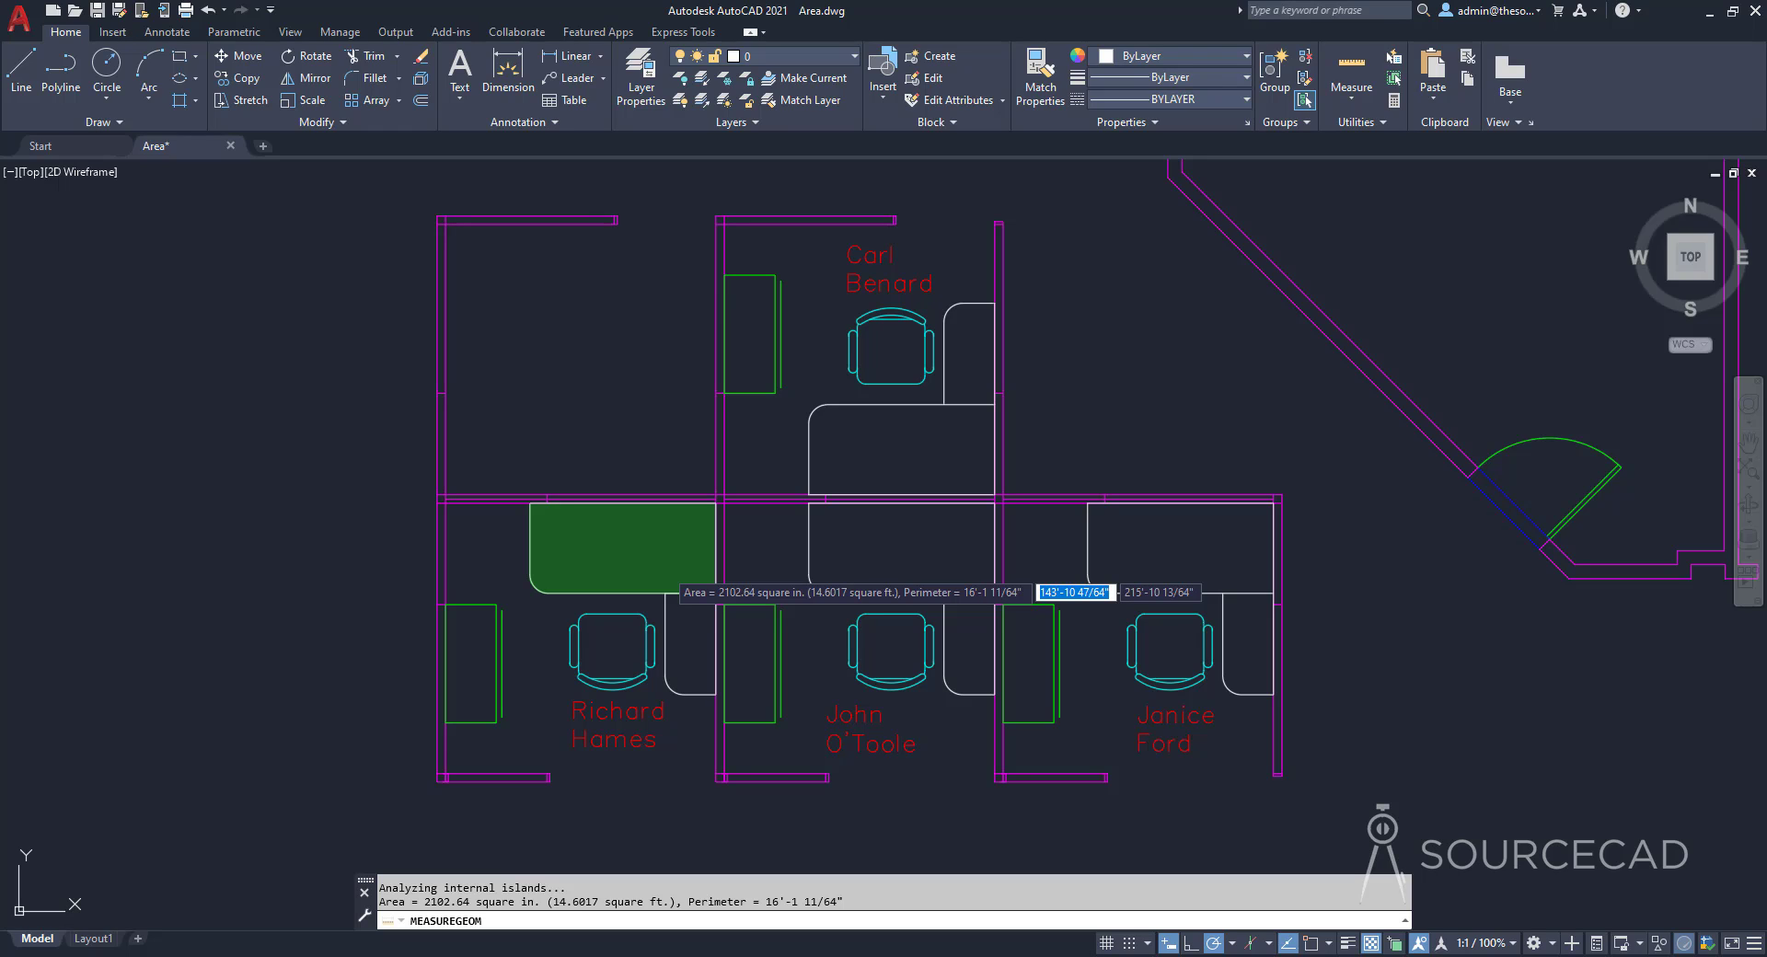
{"action": "left_click", "coordinate": [690, 644], "text": "shift"}
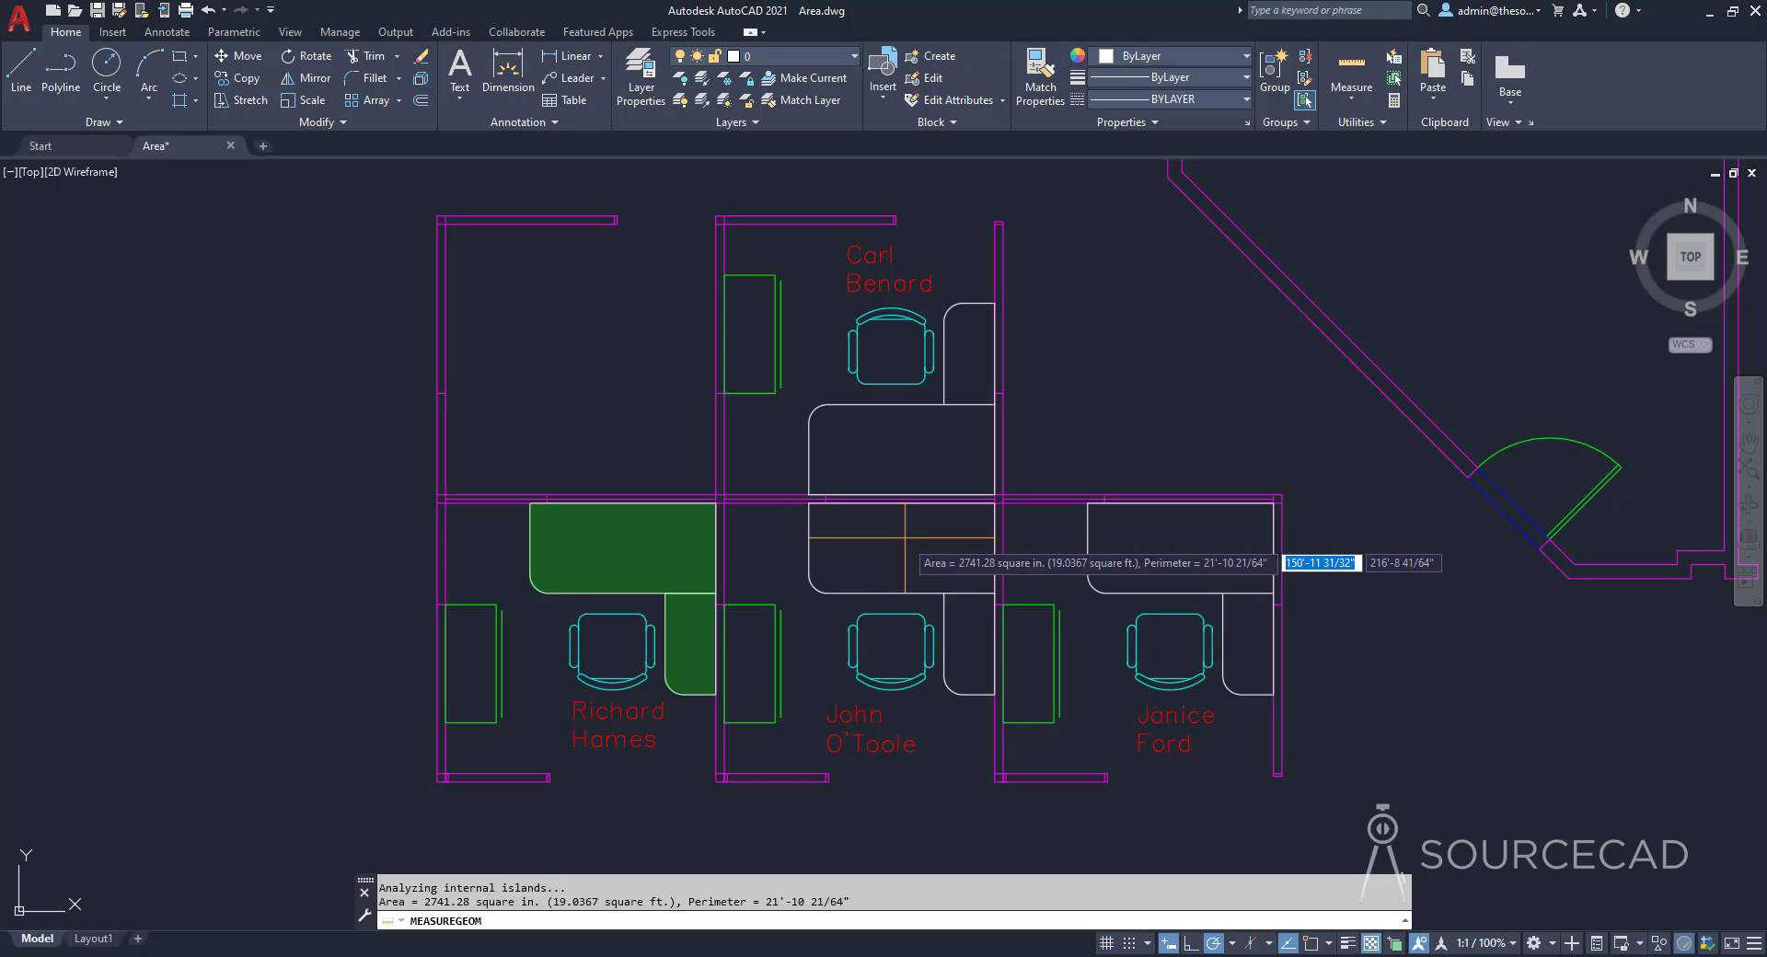
{"action": "left_click", "coordinate": [884, 552]}
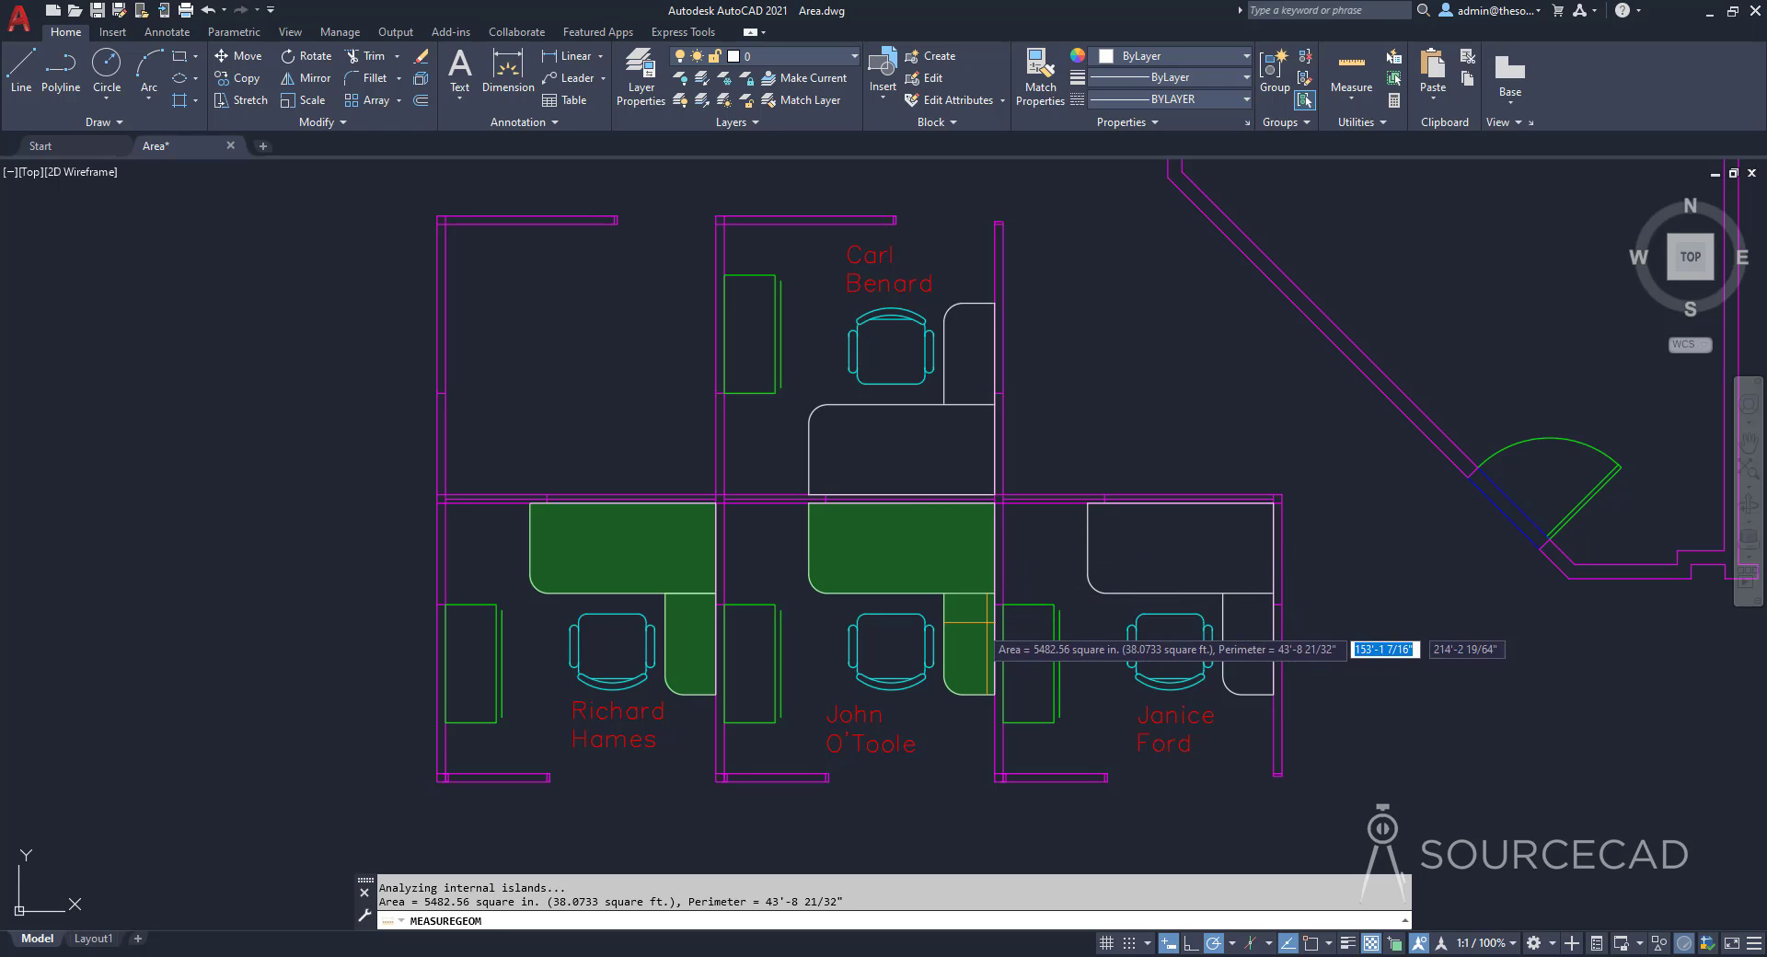
{"action": "left_click", "coordinate": [1178, 584]}
{"action": "left_click", "coordinate": [1250, 657]}
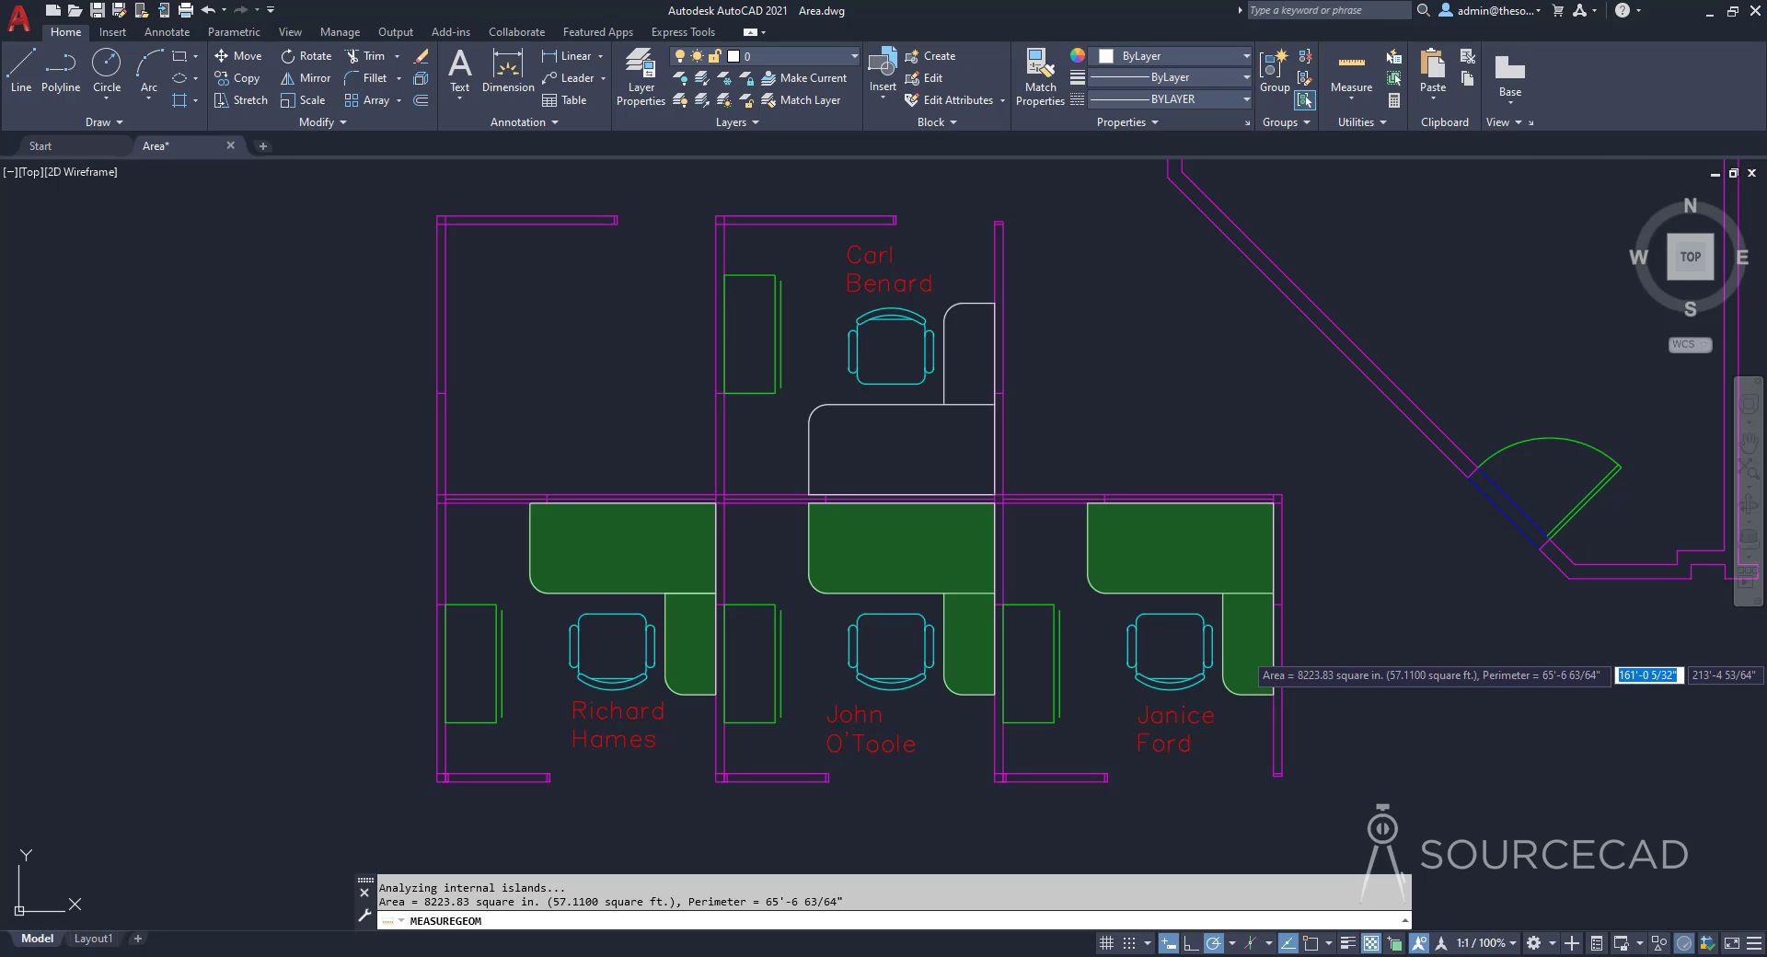
{"action": "key", "text": "Return"}
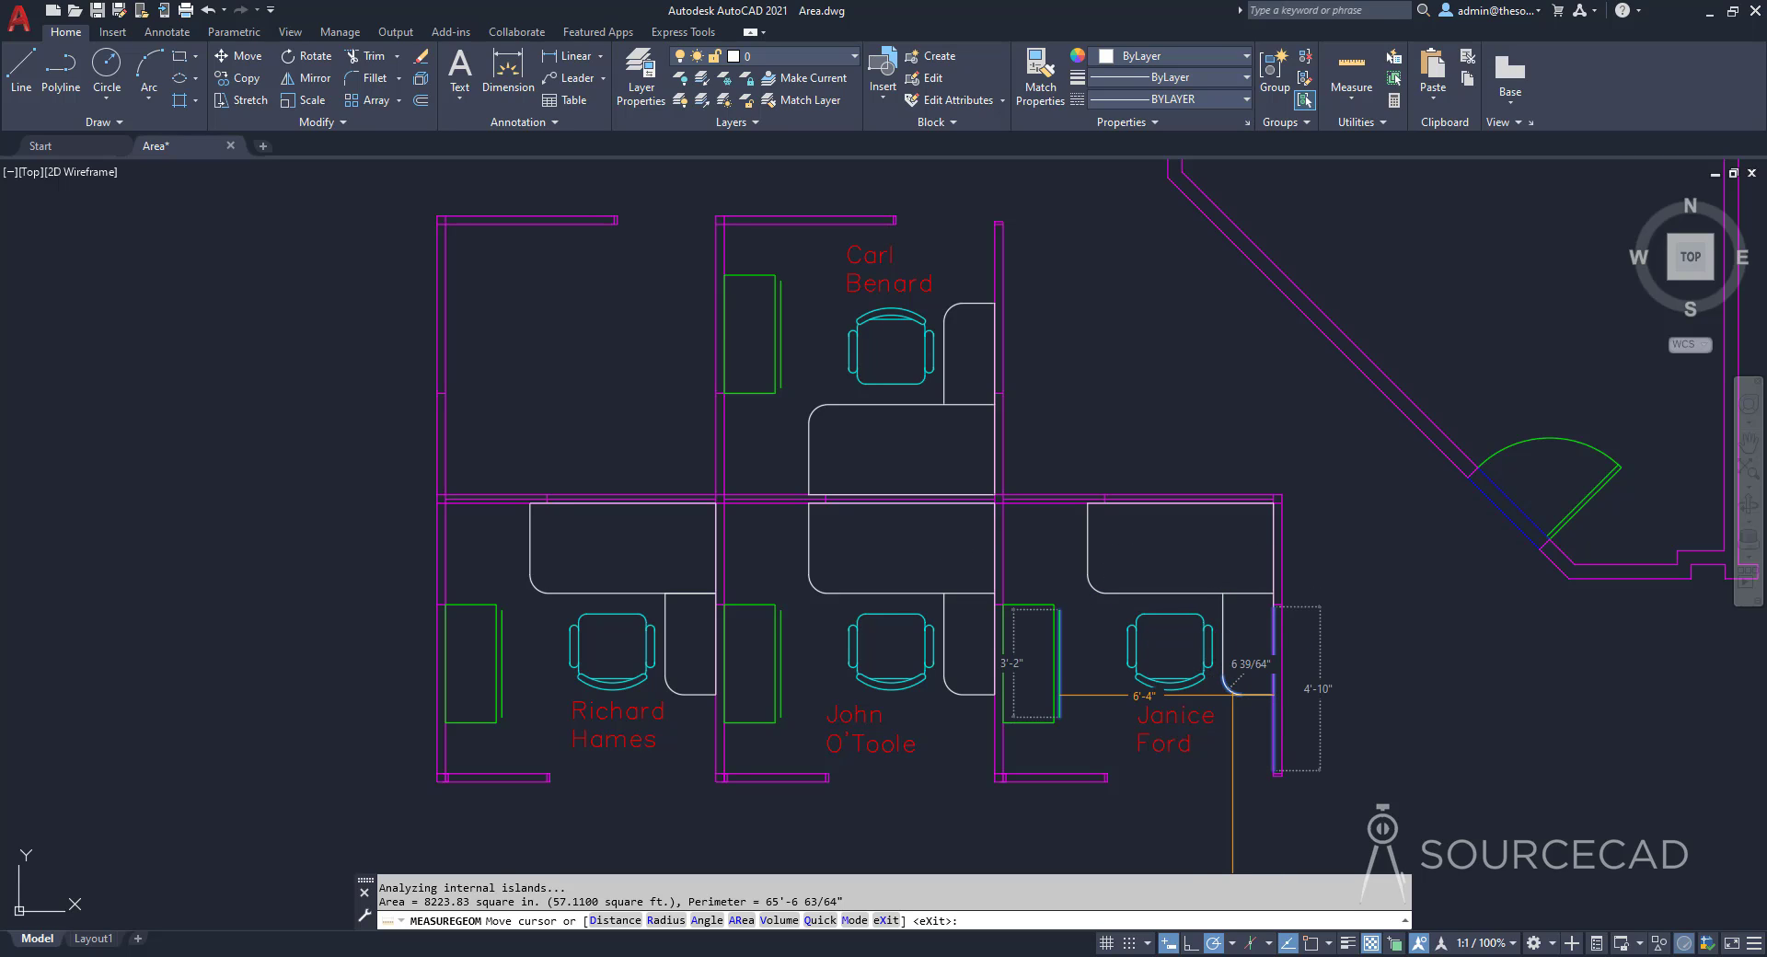
Step: Repeat the Quick measurement of the six lower desk areas, working from the easternmost cubicle to the westernmost, and exit the tool
{"action": "left_click", "coordinate": [1247, 665]}
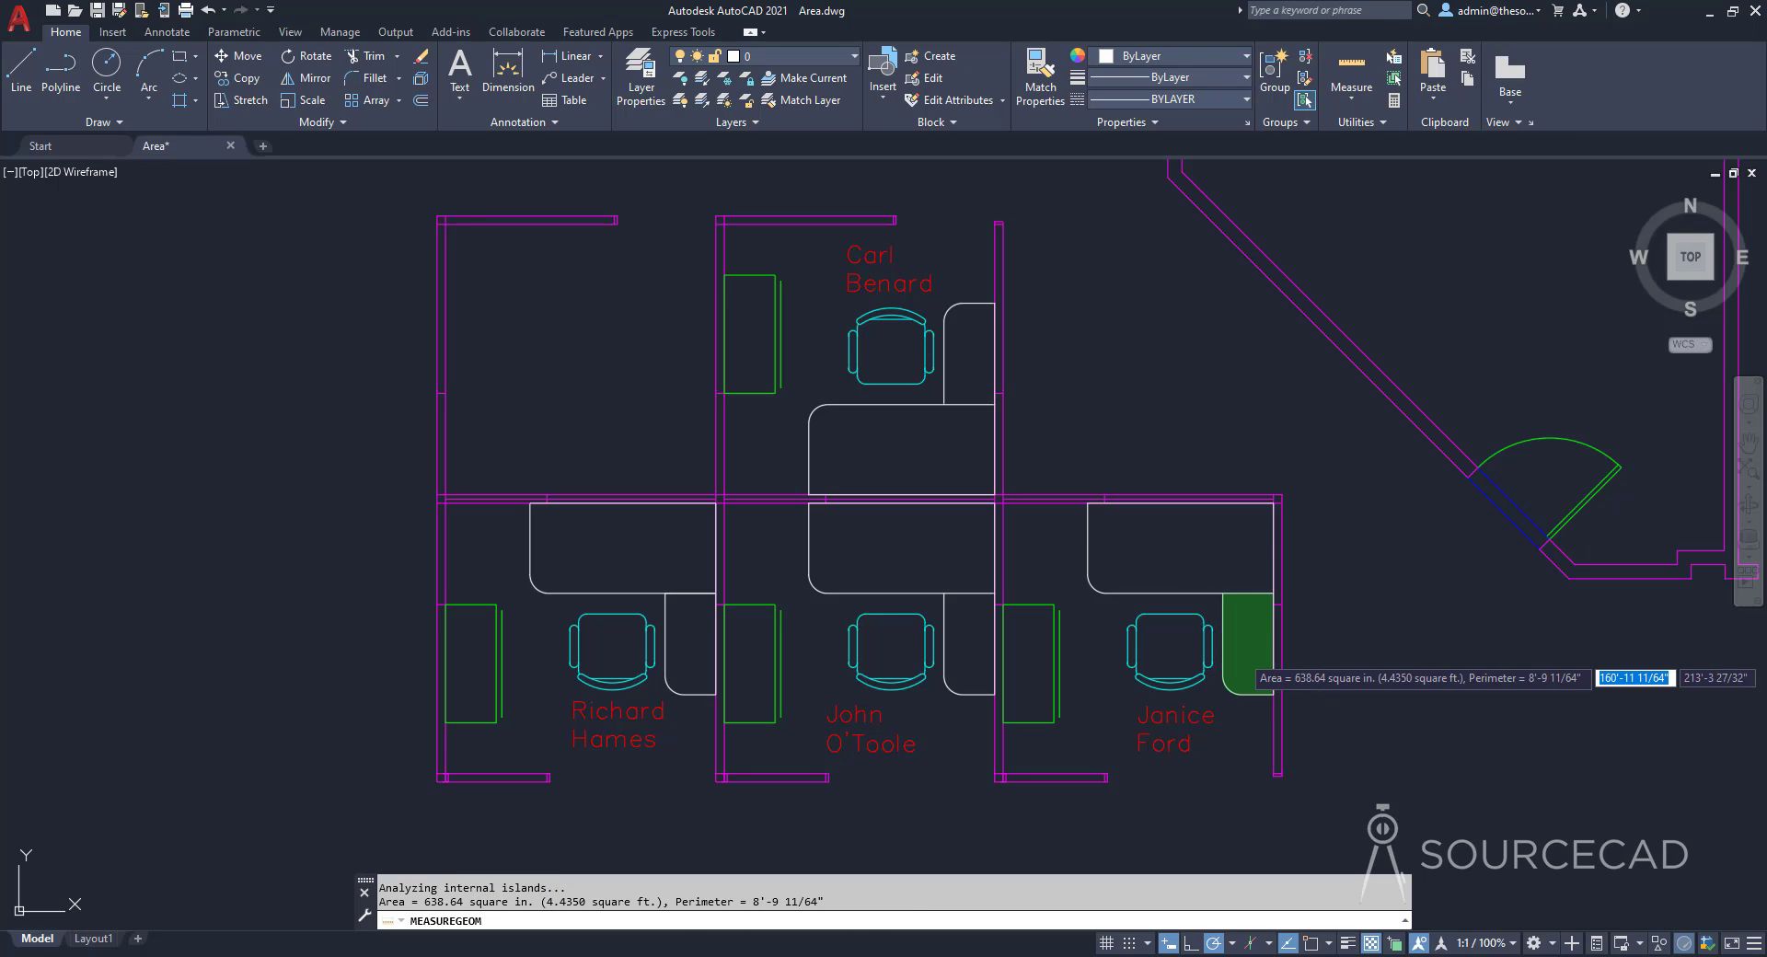
{"action": "left_click", "coordinate": [1205, 566]}
{"action": "left_click", "coordinate": [911, 575]}
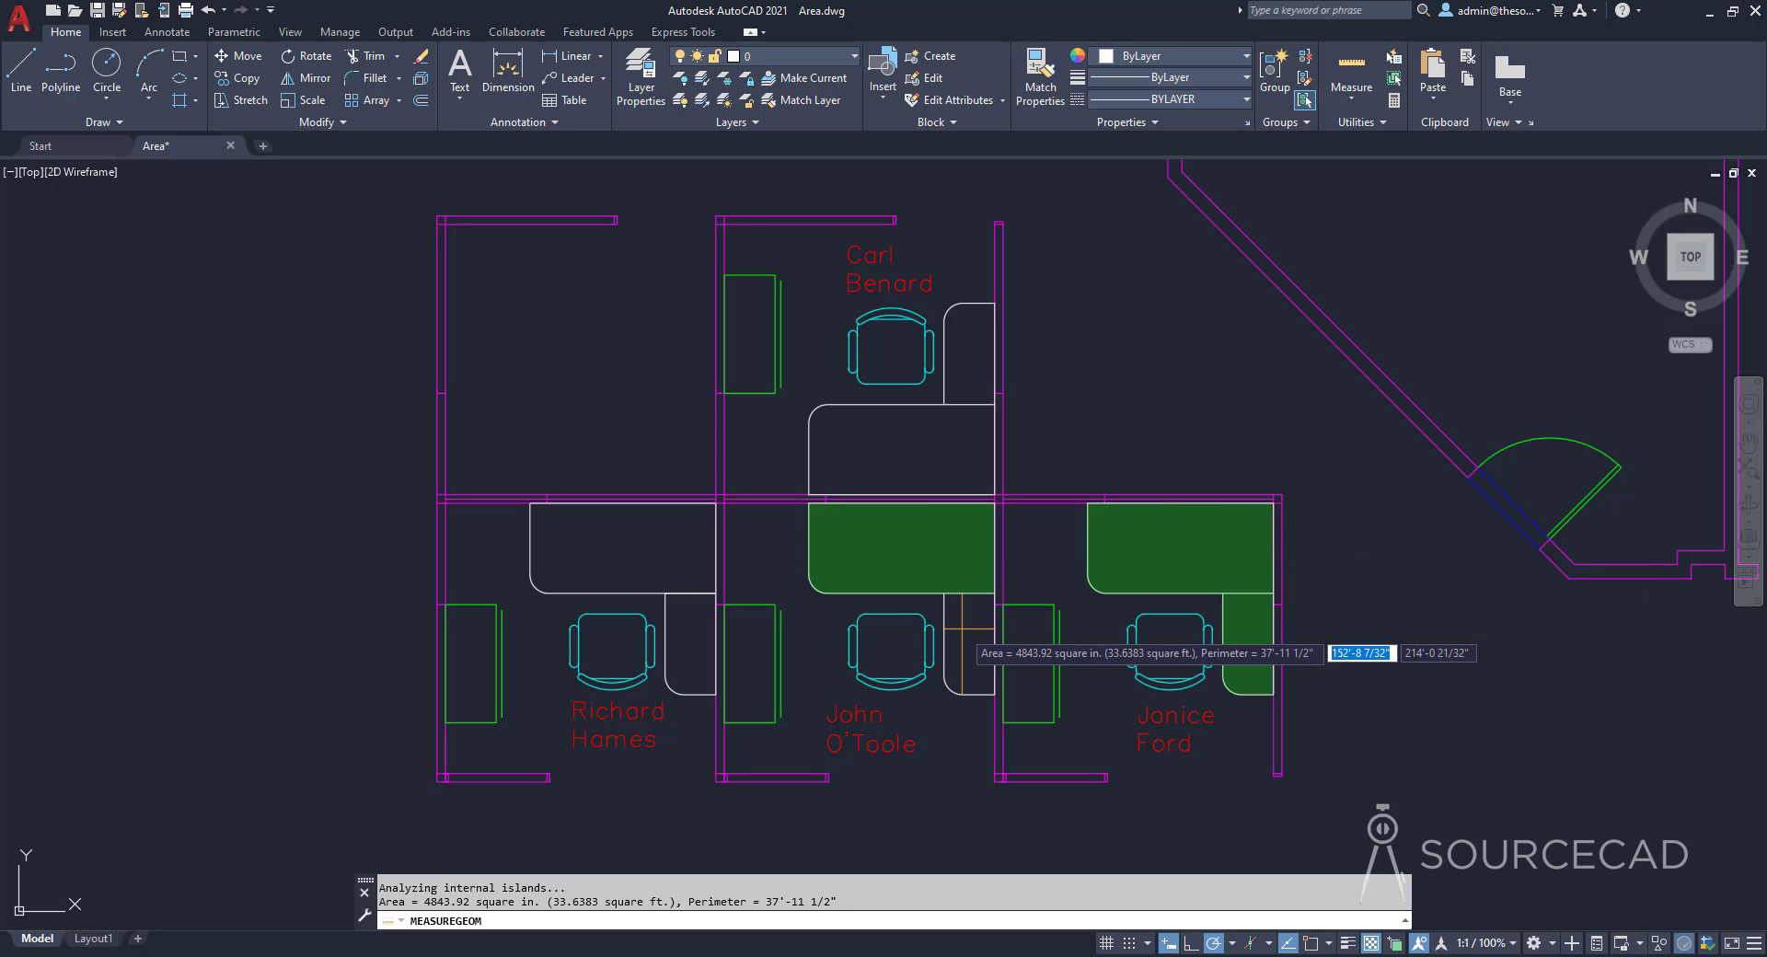
{"action": "left_click", "coordinate": [962, 629]}
{"action": "left_click", "coordinate": [675, 631]}
{"action": "left_click", "coordinate": [661, 550]}
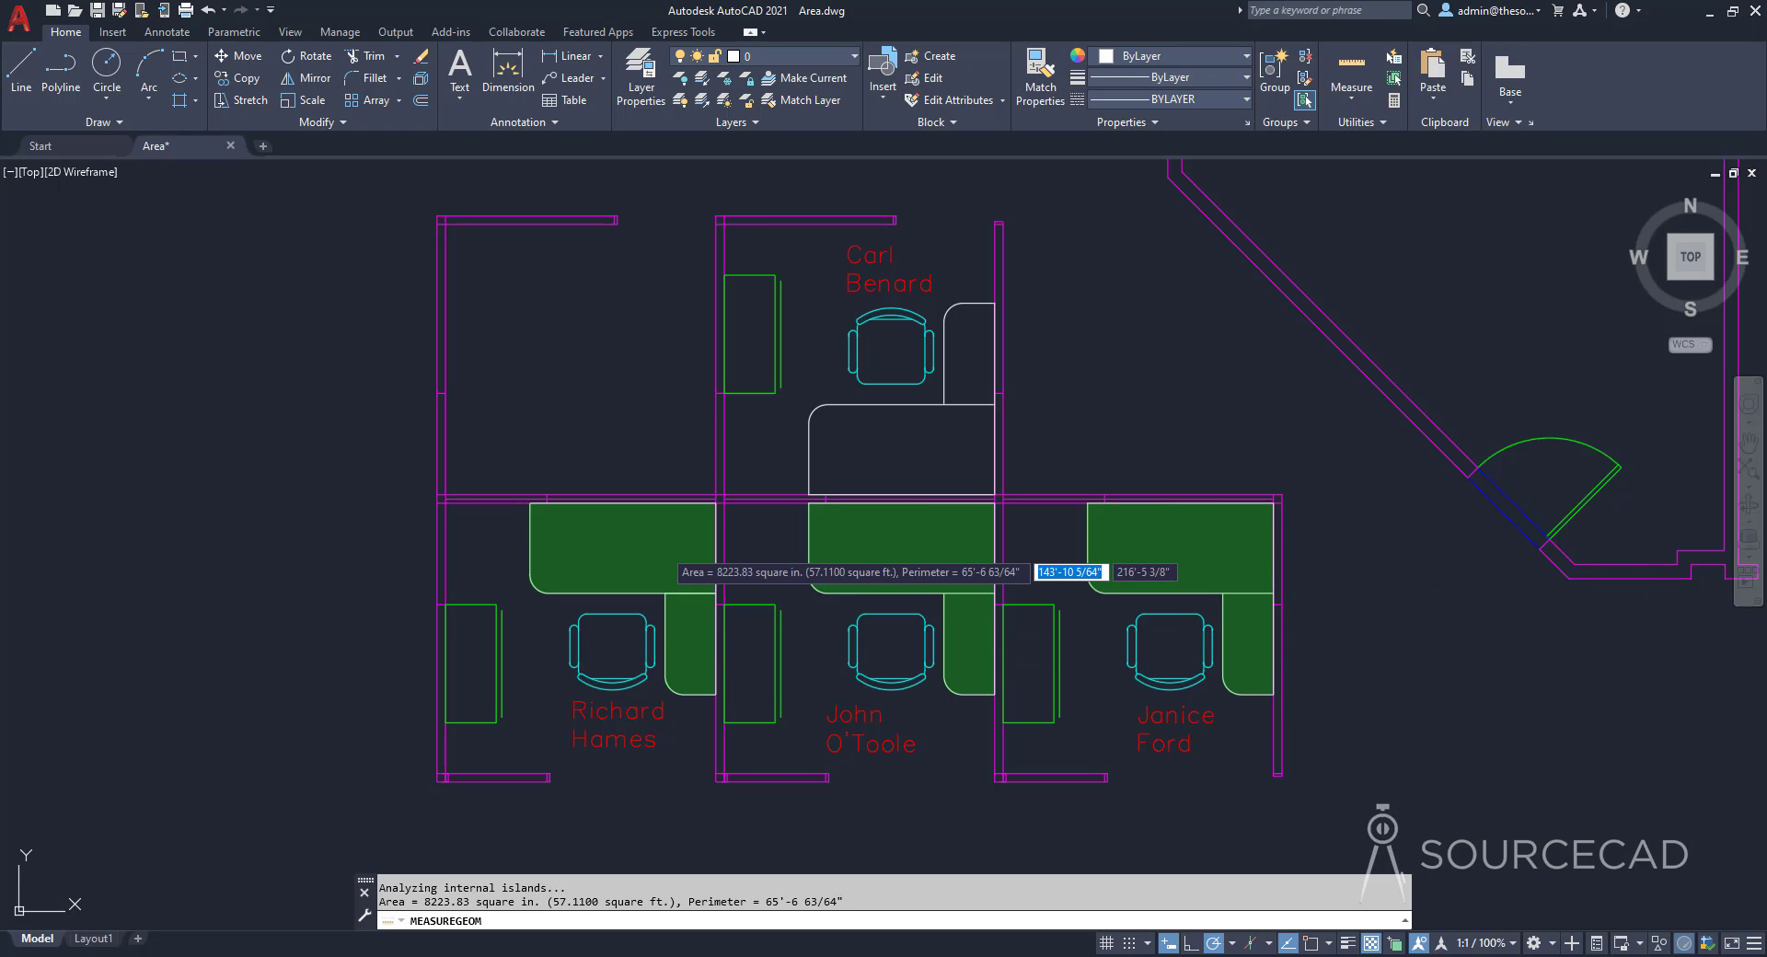
{"action": "key", "text": "Escape"}
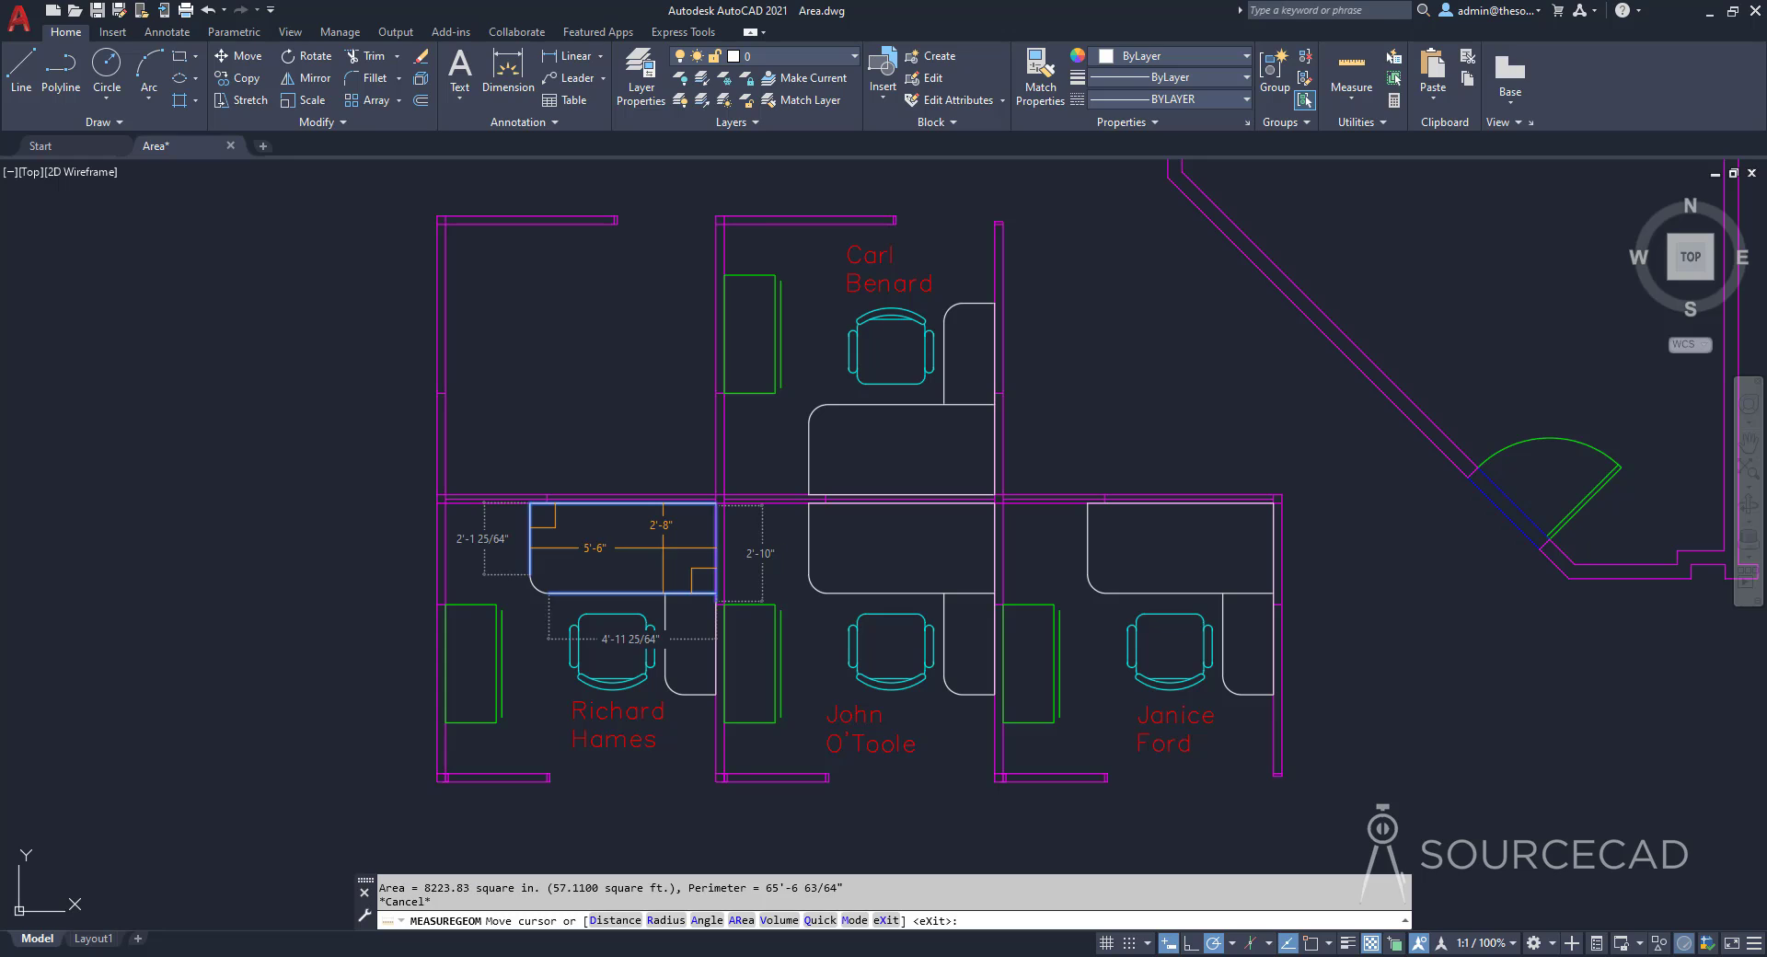
{"action": "key", "text": "Escape"}
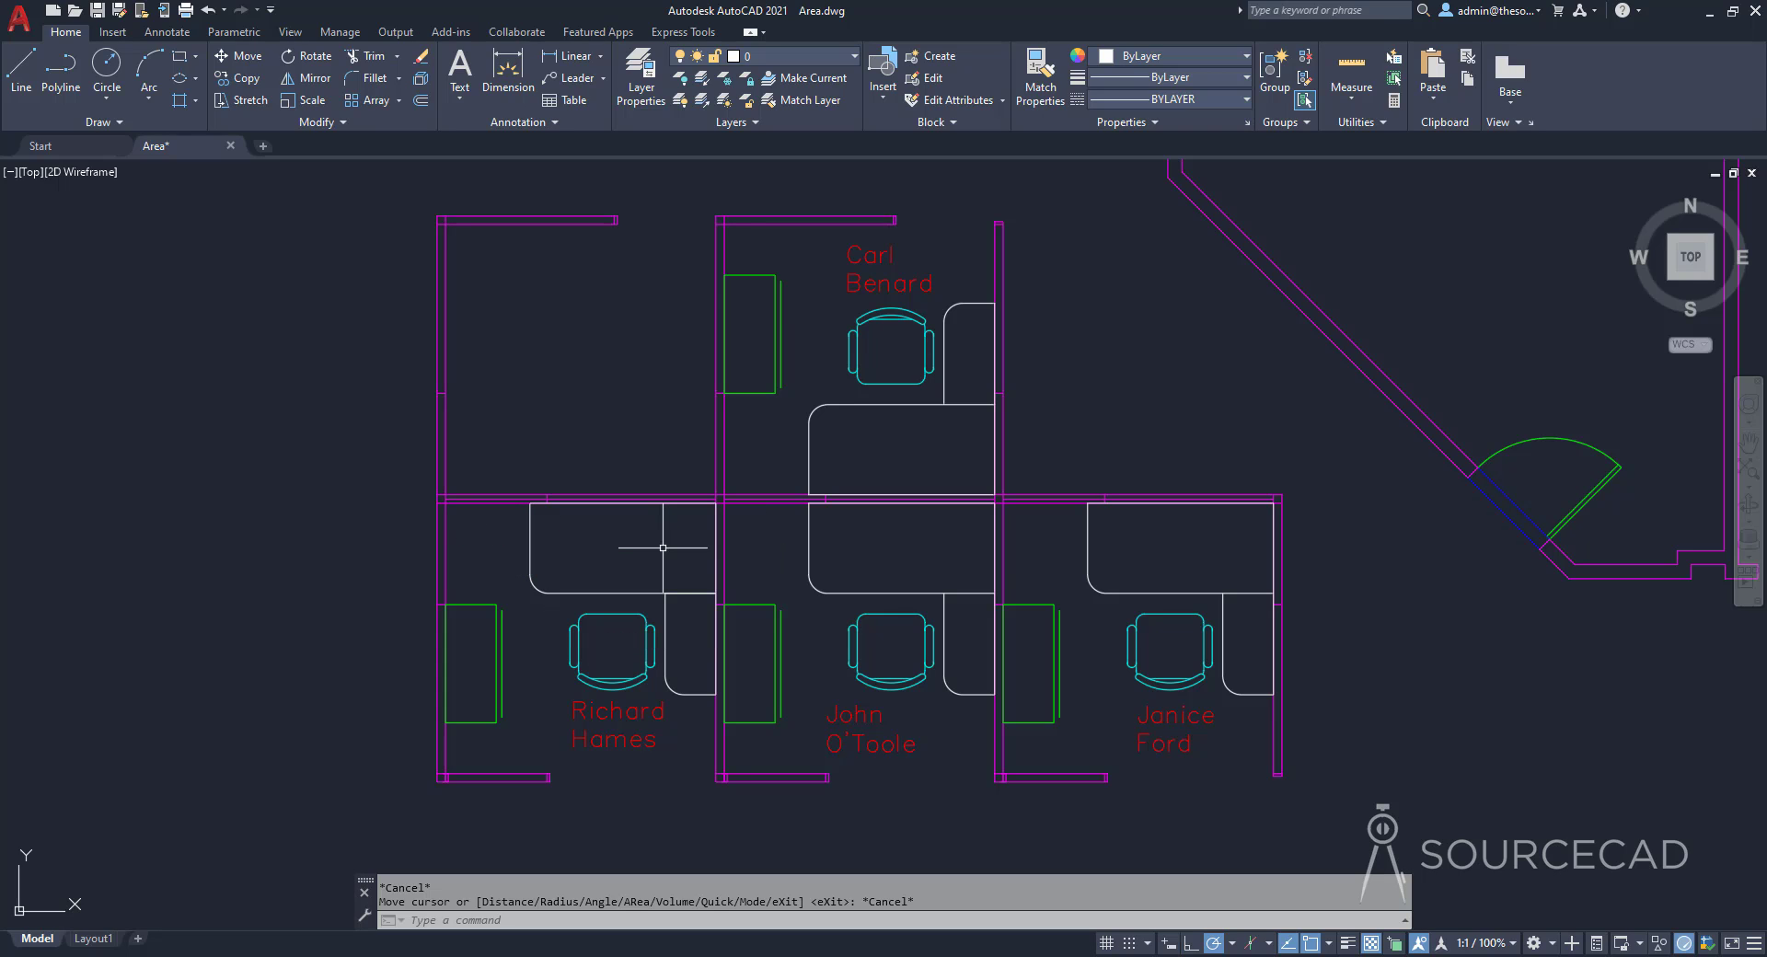
Step: Draw a line across the entrance opening of the empty upper cubicle, from the inner wall end to the neighbouring partition
{"action": "middle_click_drag", "start_coordinate": [640, 386], "coordinate": [694, 468]}
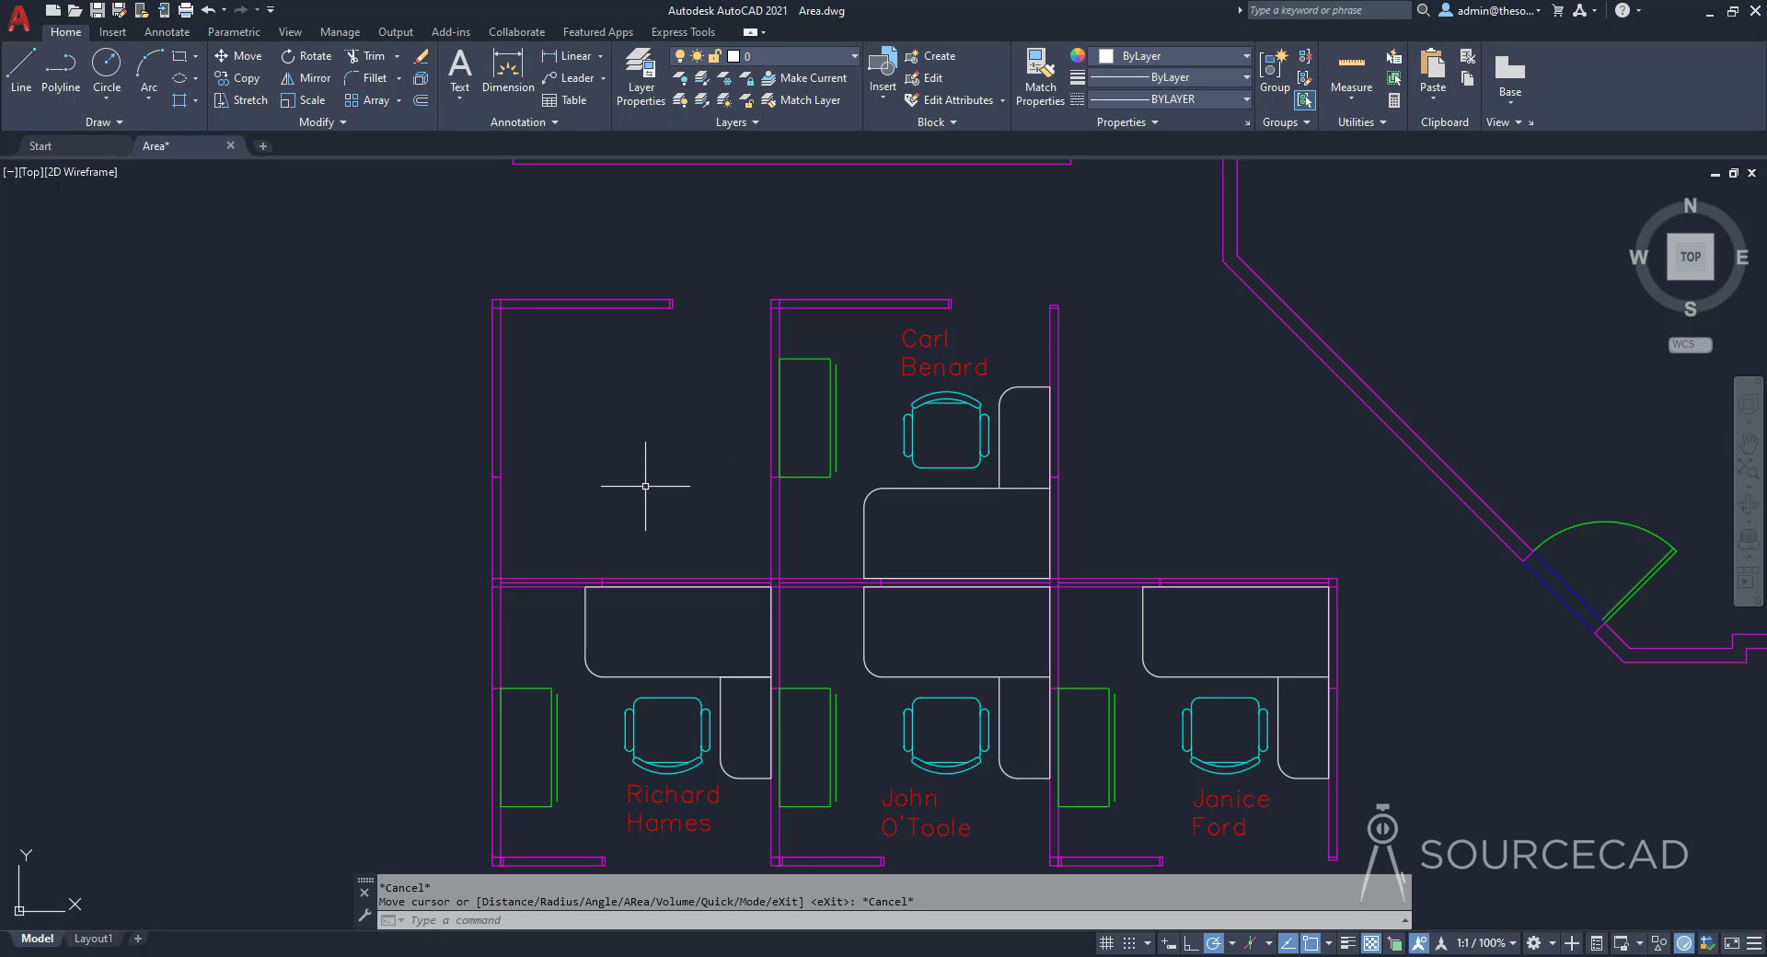
{"action": "left_click", "coordinate": [25, 81]}
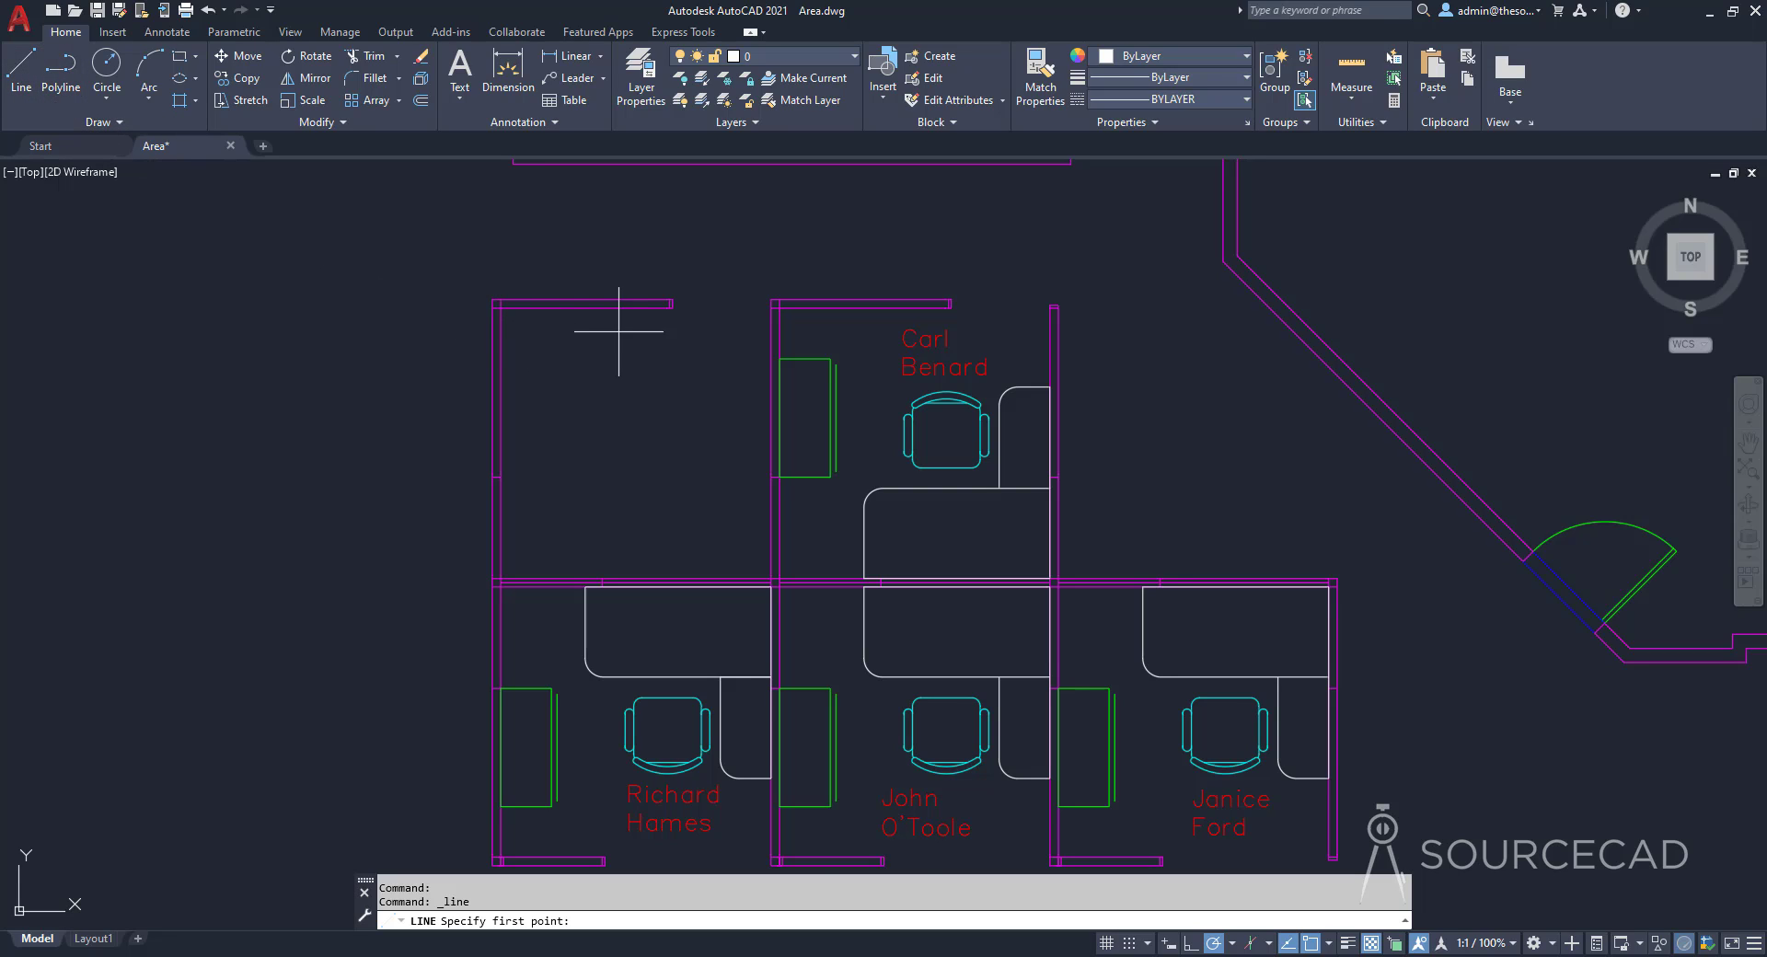
{"action": "scroll", "coordinate": [681, 327], "scroll_direction": "up", "scroll_amount": 2}
{"action": "scroll", "coordinate": [680, 326], "scroll_direction": "up", "scroll_amount": 2}
{"action": "left_click", "coordinate": [655, 276]}
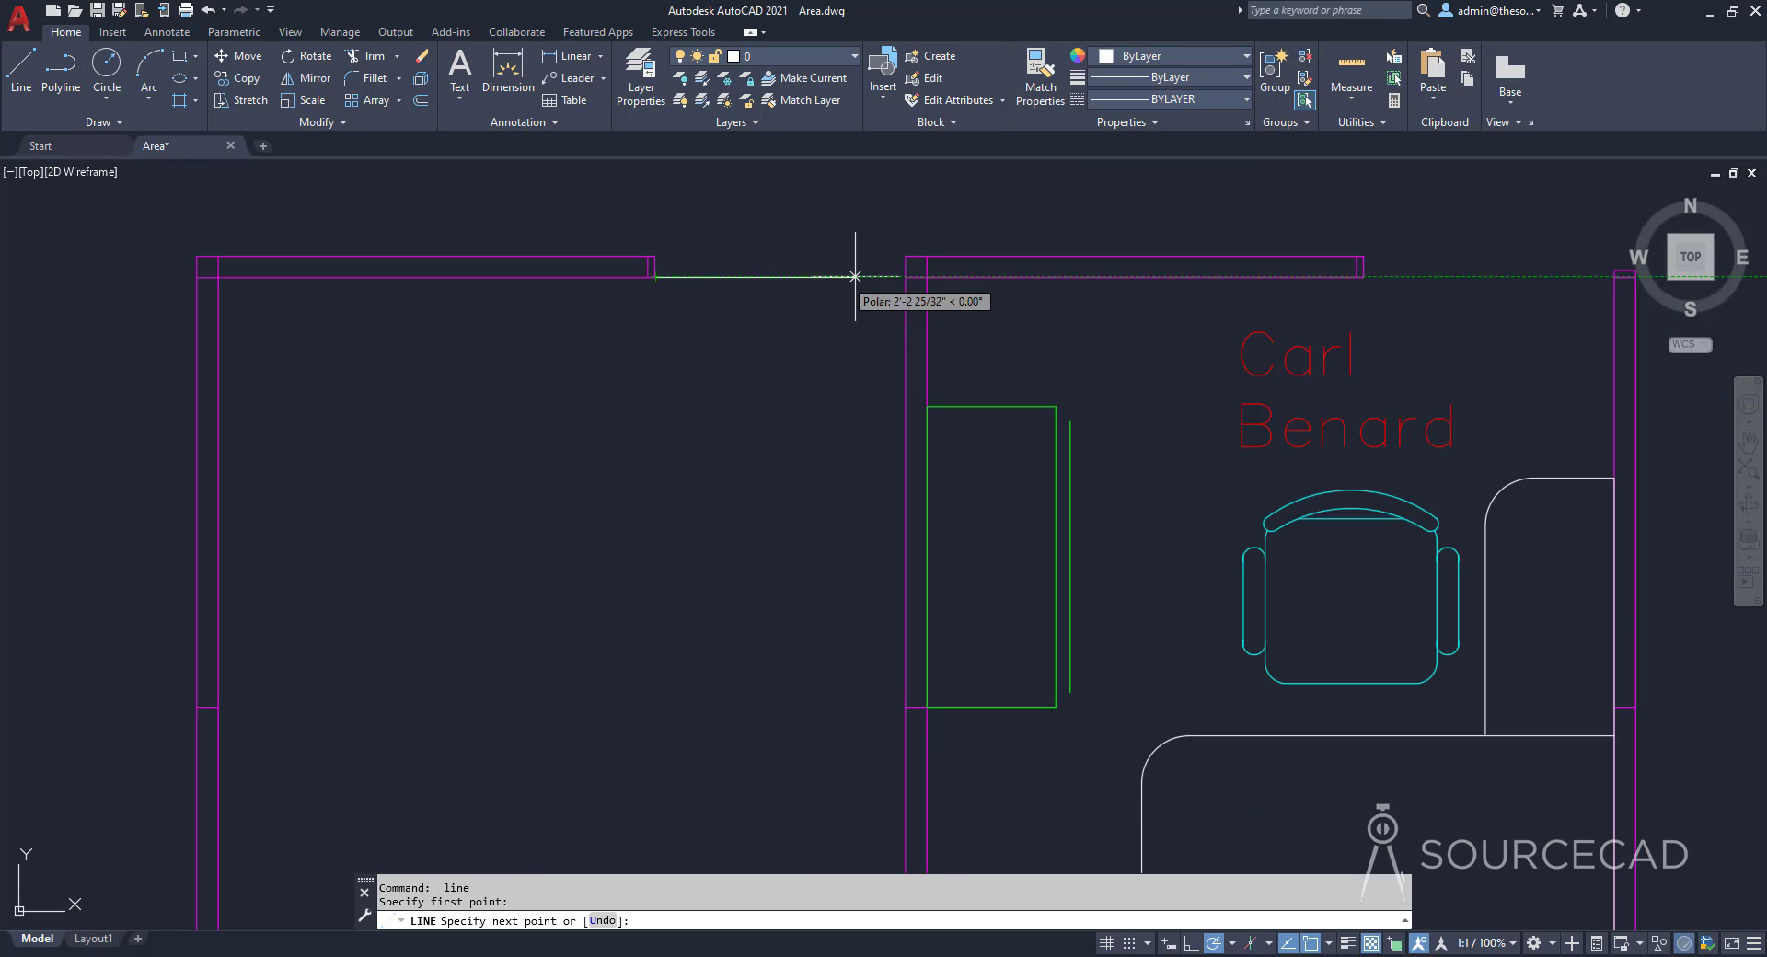
{"action": "left_click", "coordinate": [906, 276]}
{"action": "key", "text": "Return"}
Step: Measure the floor area of the closed-off empty upper cubicle with Quick measure
{"action": "scroll", "coordinate": [797, 466], "scroll_direction": "down", "scroll_amount": 2}
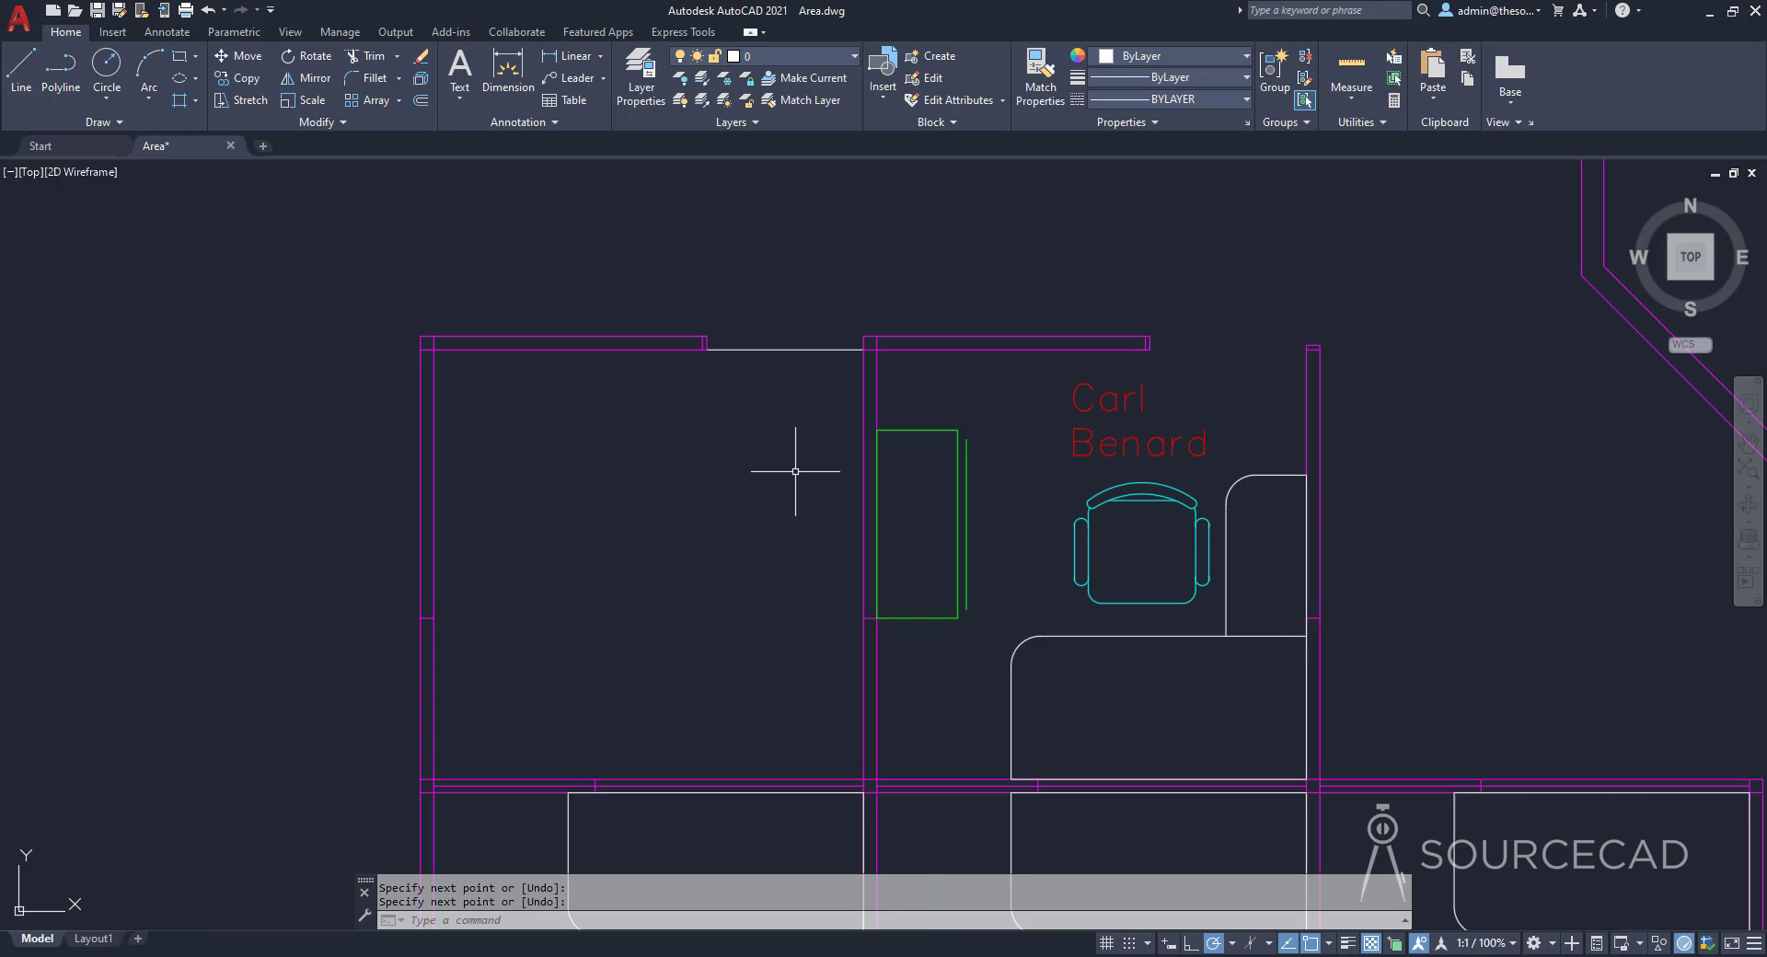
{"action": "left_click", "coordinate": [1350, 90]}
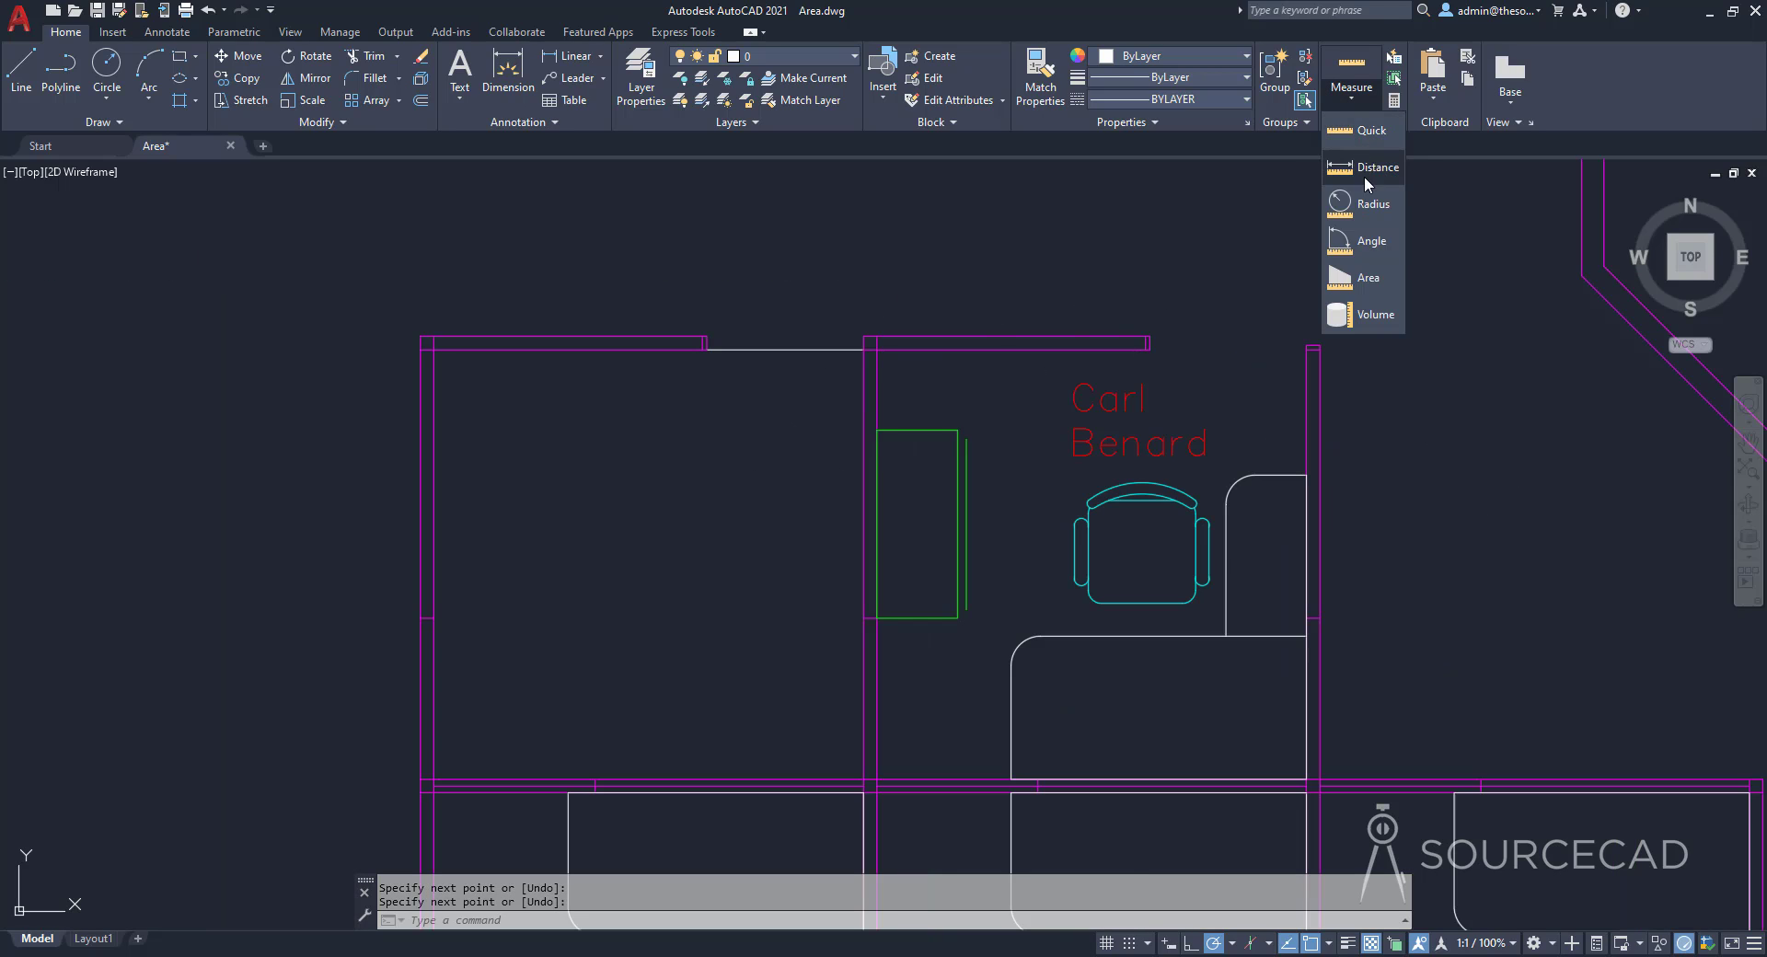
{"action": "left_click", "coordinate": [1362, 133]}
{"action": "left_click", "coordinate": [692, 526]}
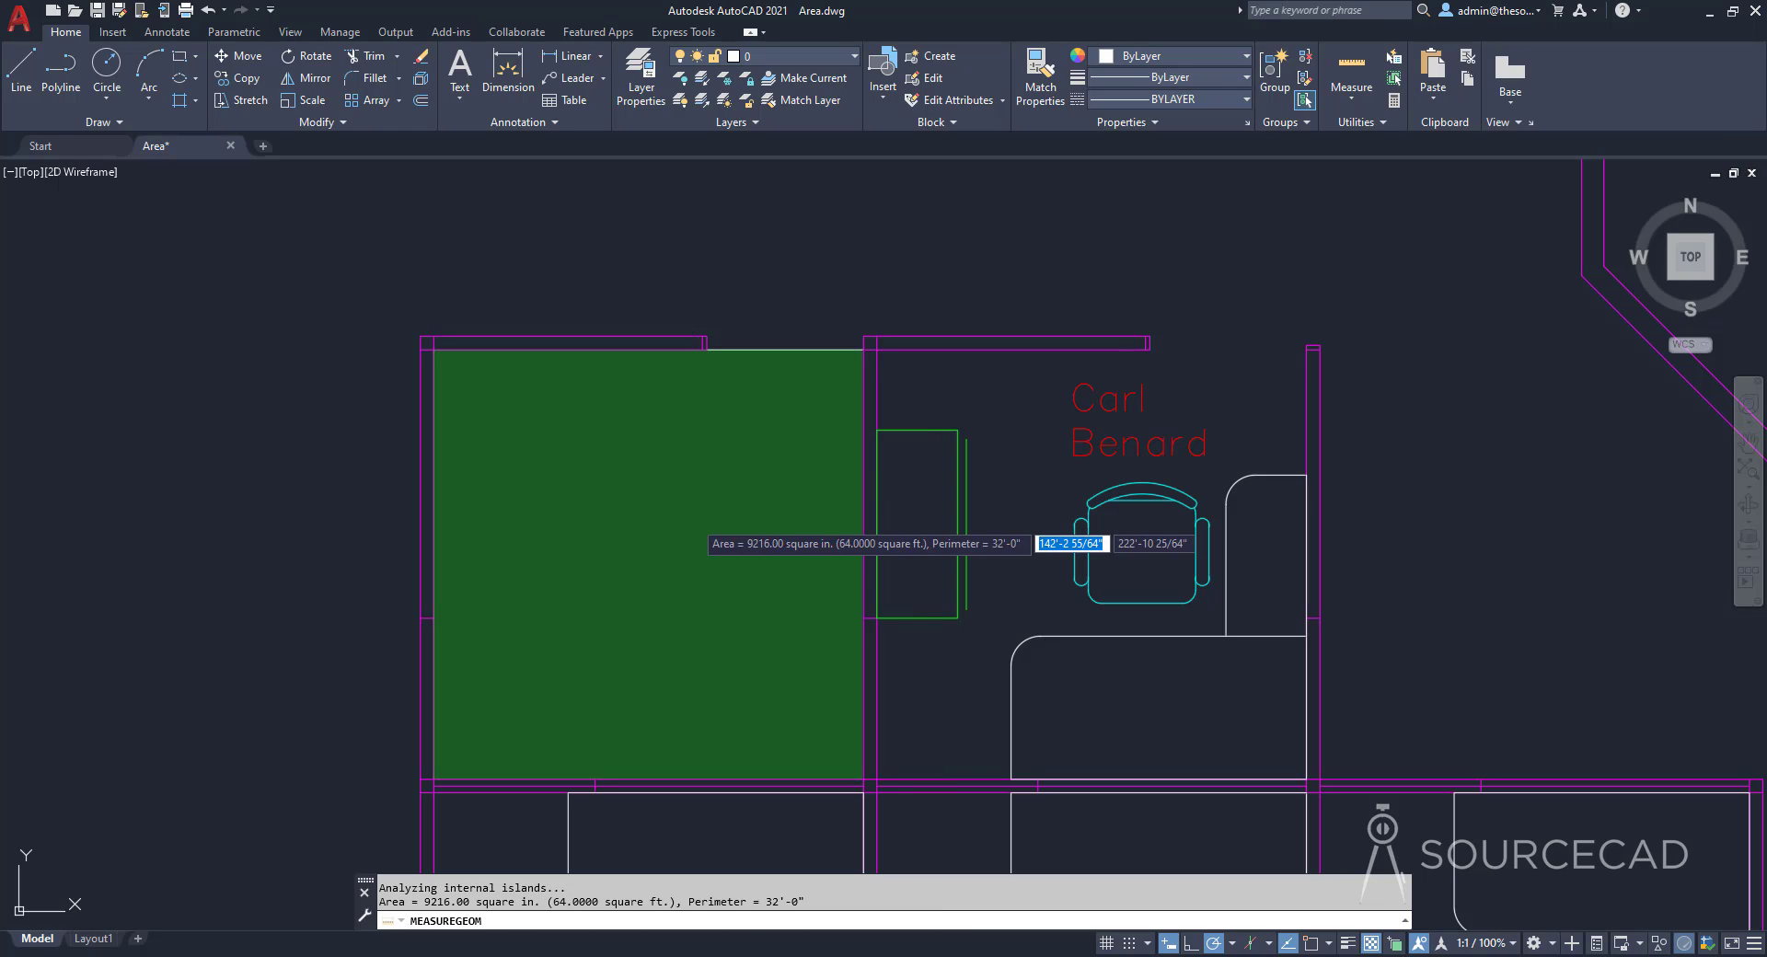
{"action": "key", "text": "Escape"}
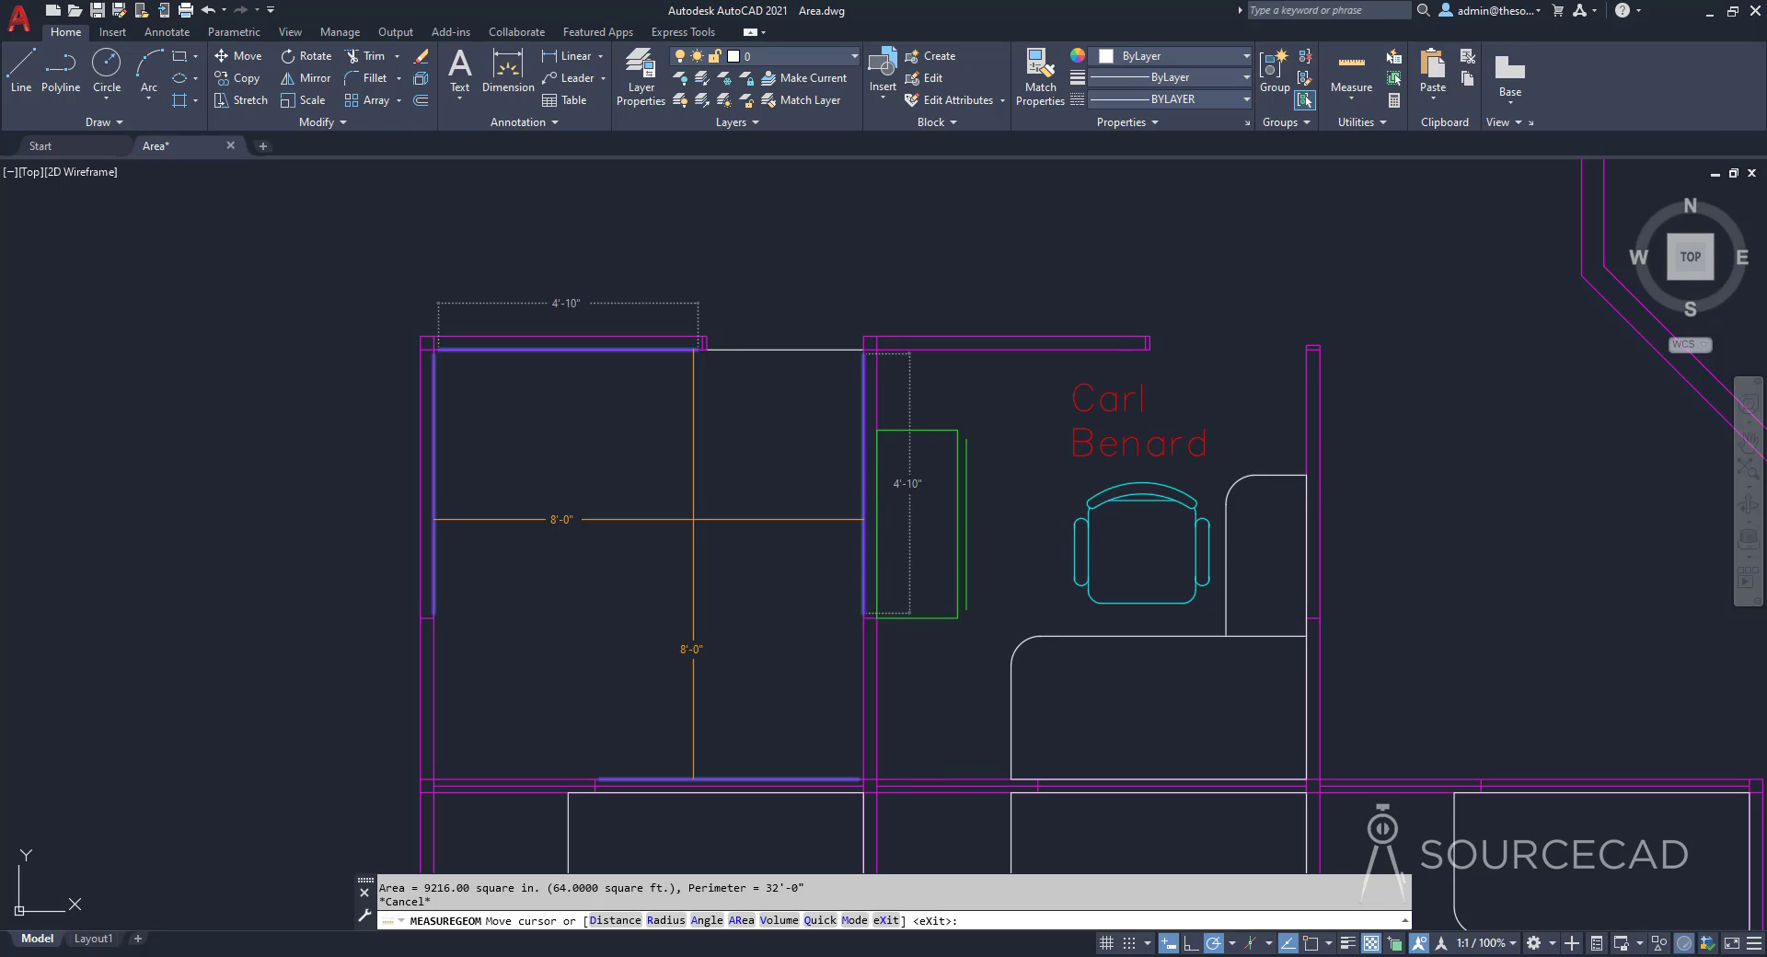
{"action": "key", "text": "Escape"}
Step: Turn off the EMPLOYEE, CHAIRS, FURNITURE, E-F-PLMB and E-F-DOOR layers by picking objects on them in the plan
{"action": "scroll", "coordinate": [812, 494], "scroll_direction": "down", "scroll_amount": 2}
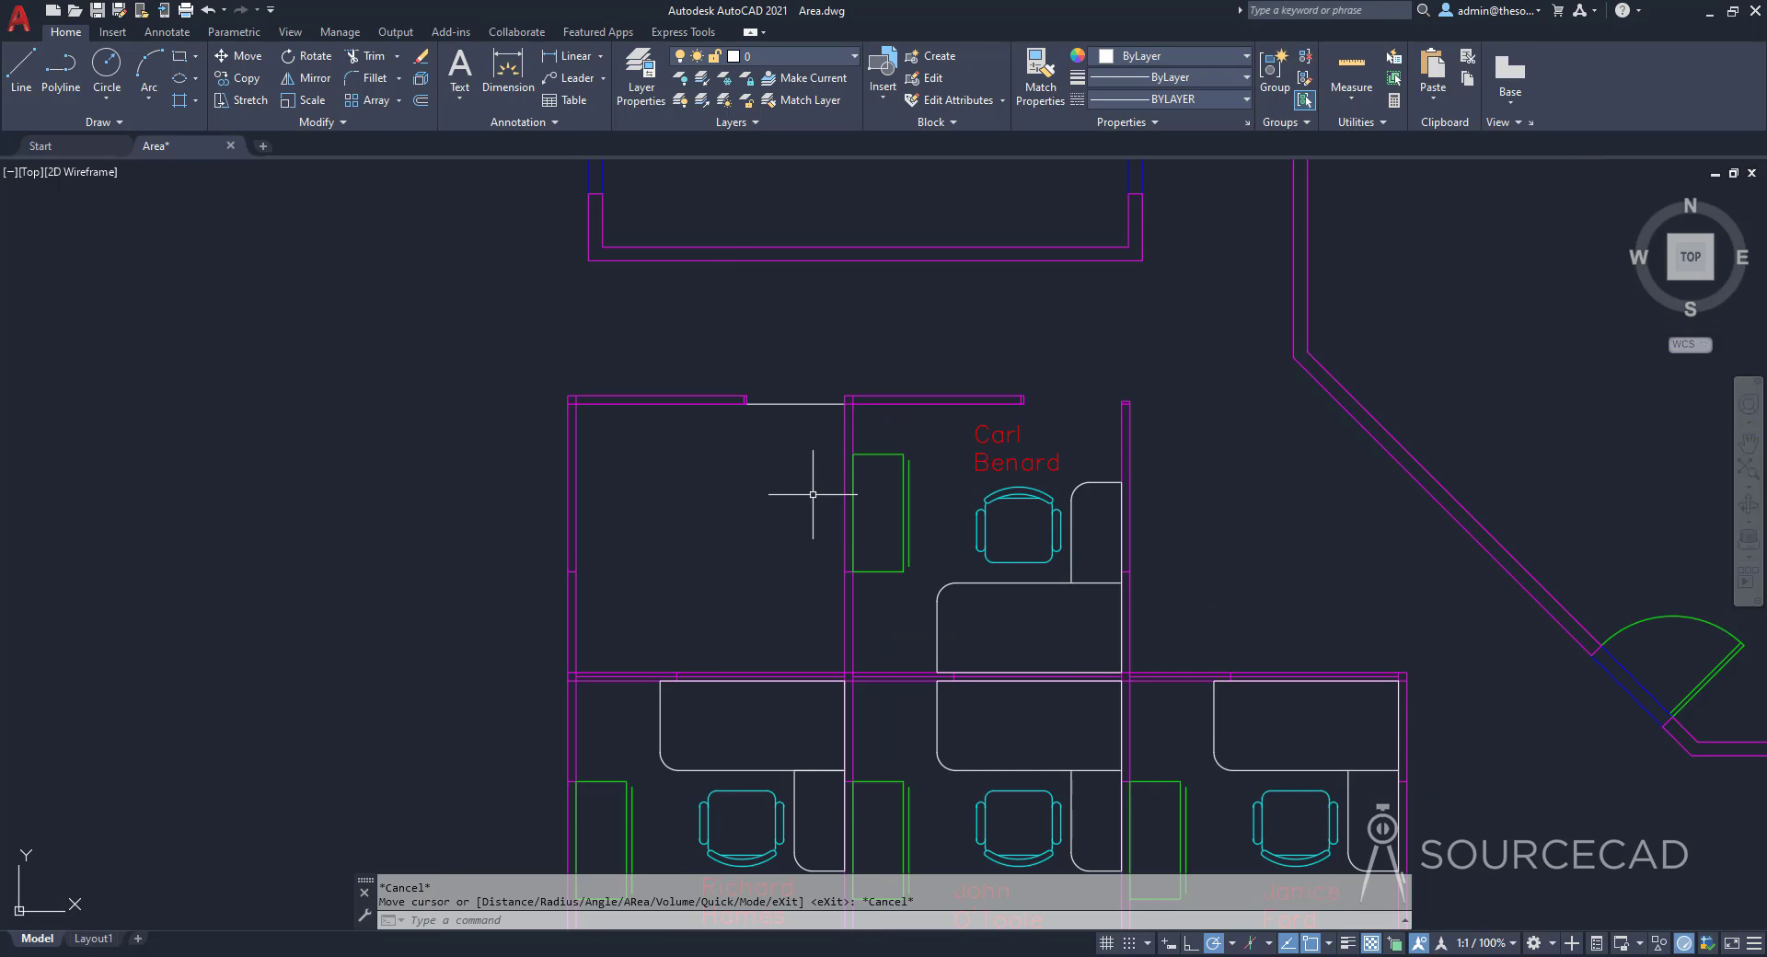
{"action": "scroll", "coordinate": [813, 494], "scroll_direction": "down", "scroll_amount": 2}
{"action": "mouse_move", "coordinate": [1091, 545]}
{"action": "middle_mouse_down"}
{"action": "mouse_move", "coordinate": [1081, 522]}
{"action": "mouse_move", "coordinate": [923, 546]}
{"action": "middle_mouse_up"}
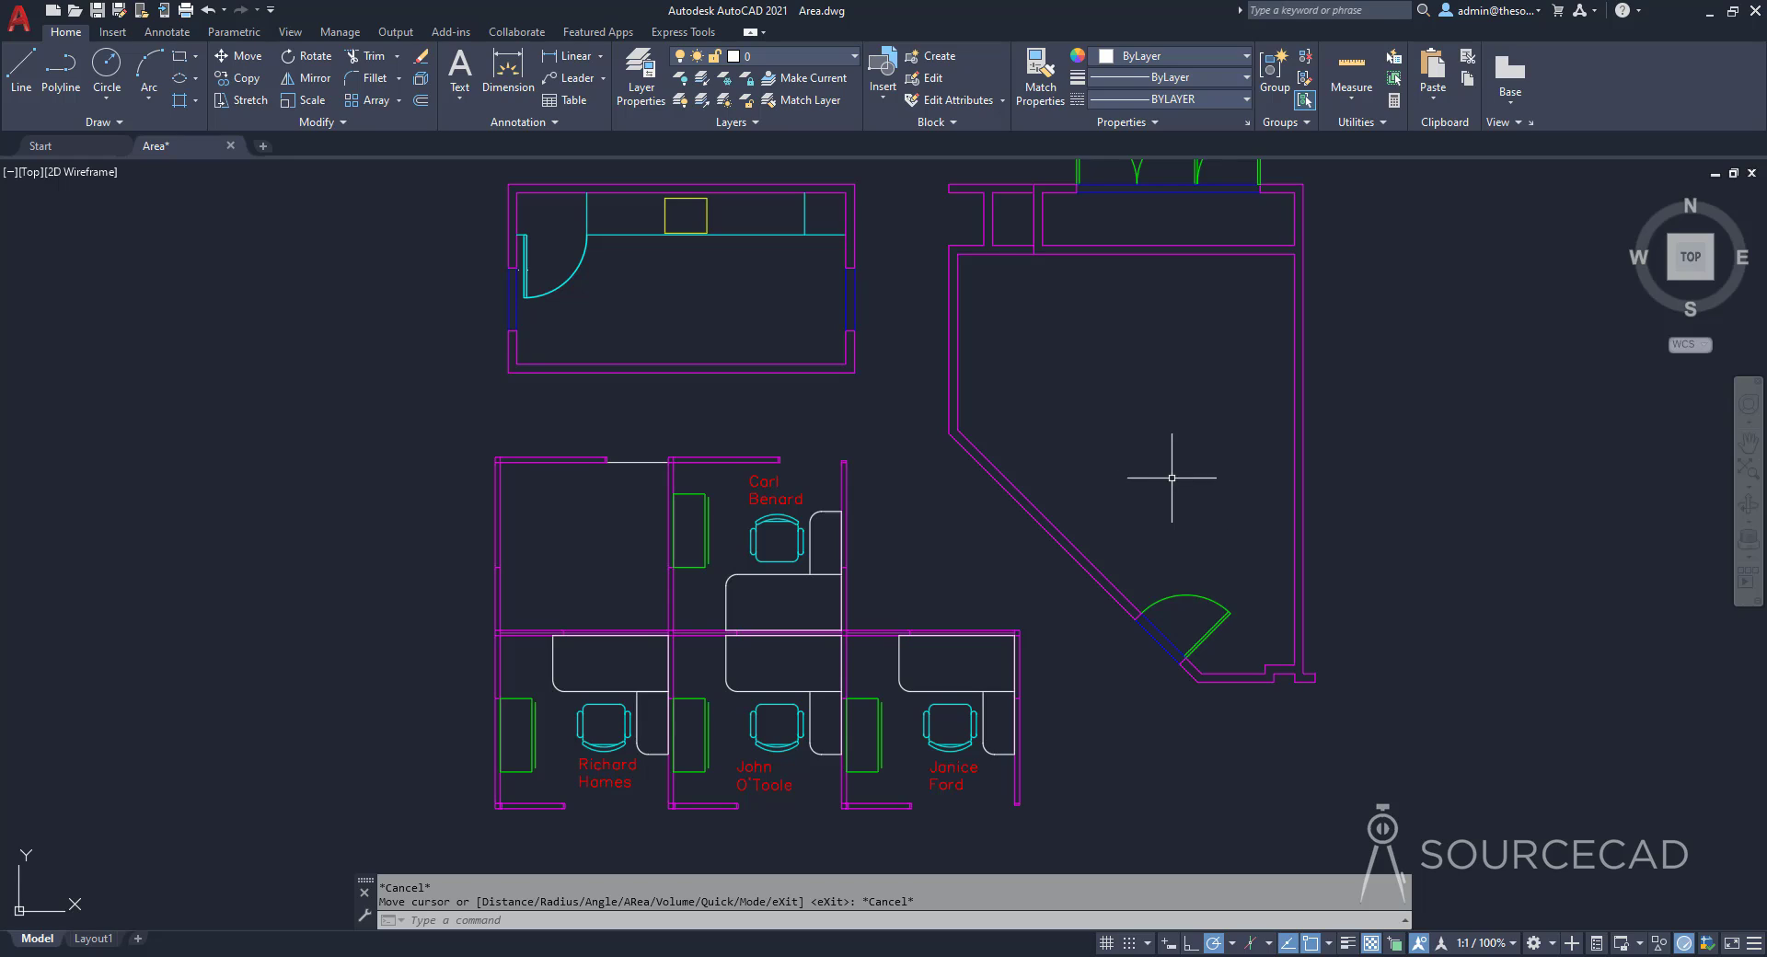
{"action": "middle_click_drag", "start_coordinate": [1171, 498], "coordinate": [1172, 529]}
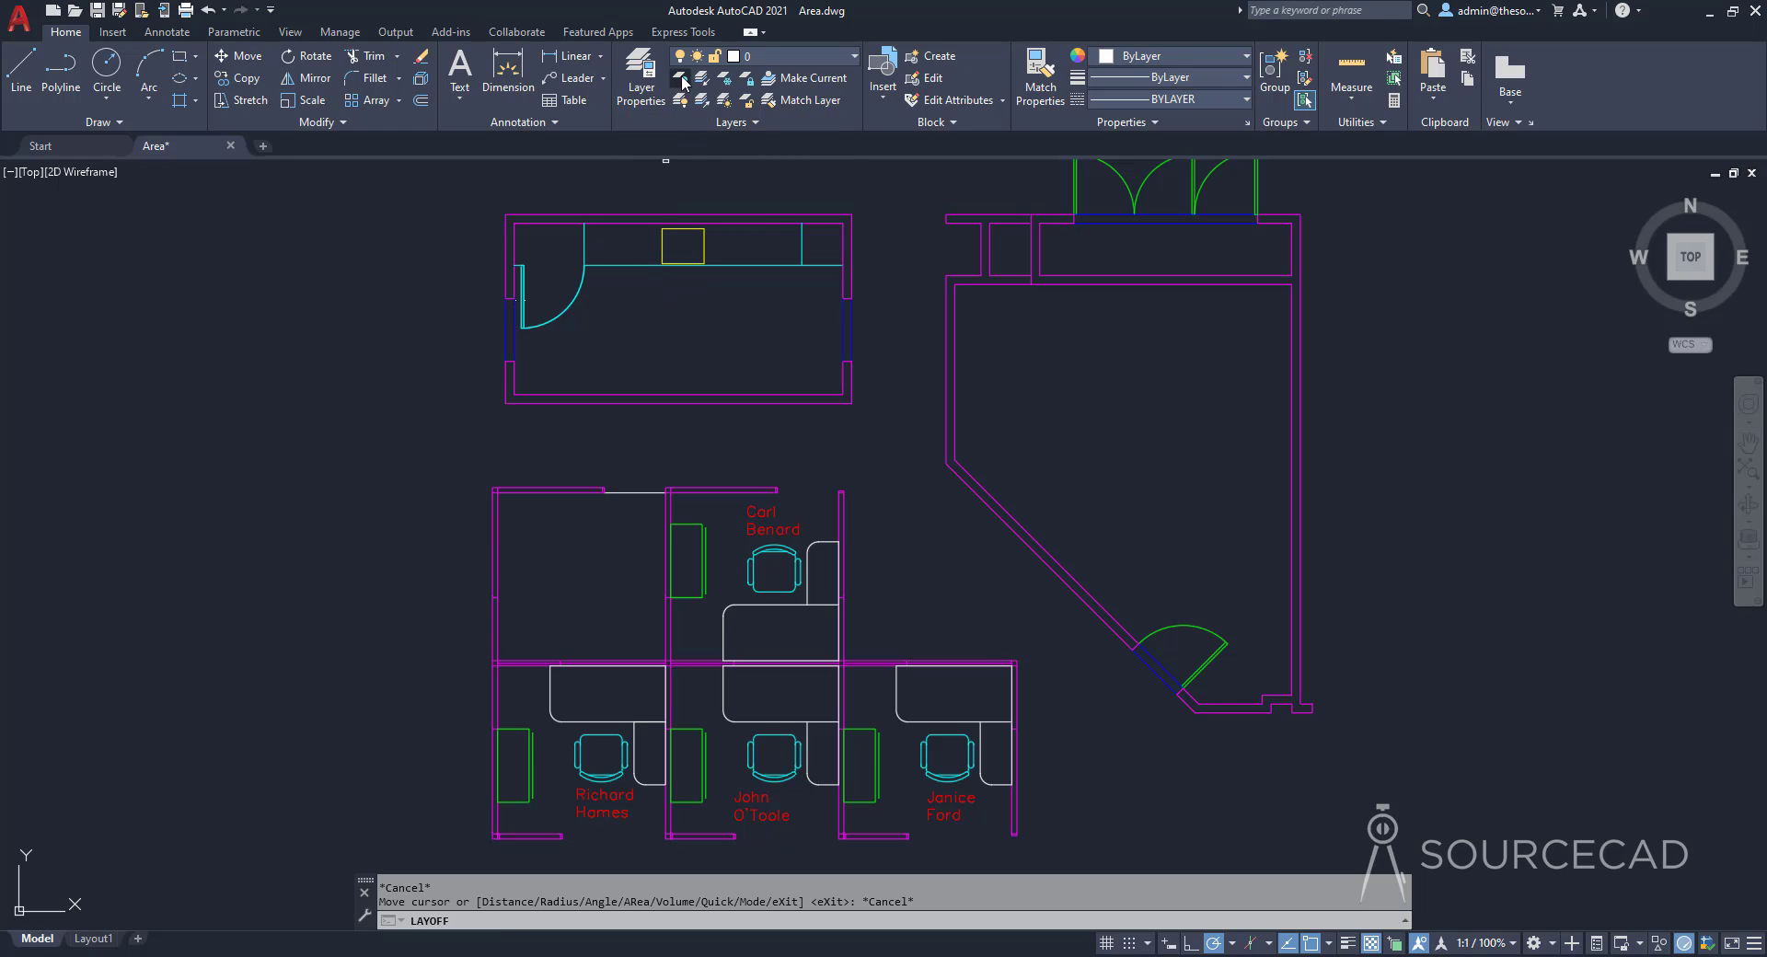
{"action": "left_click", "coordinate": [682, 81]}
{"action": "left_click", "coordinate": [769, 518]}
{"action": "left_click", "coordinate": [769, 540]}
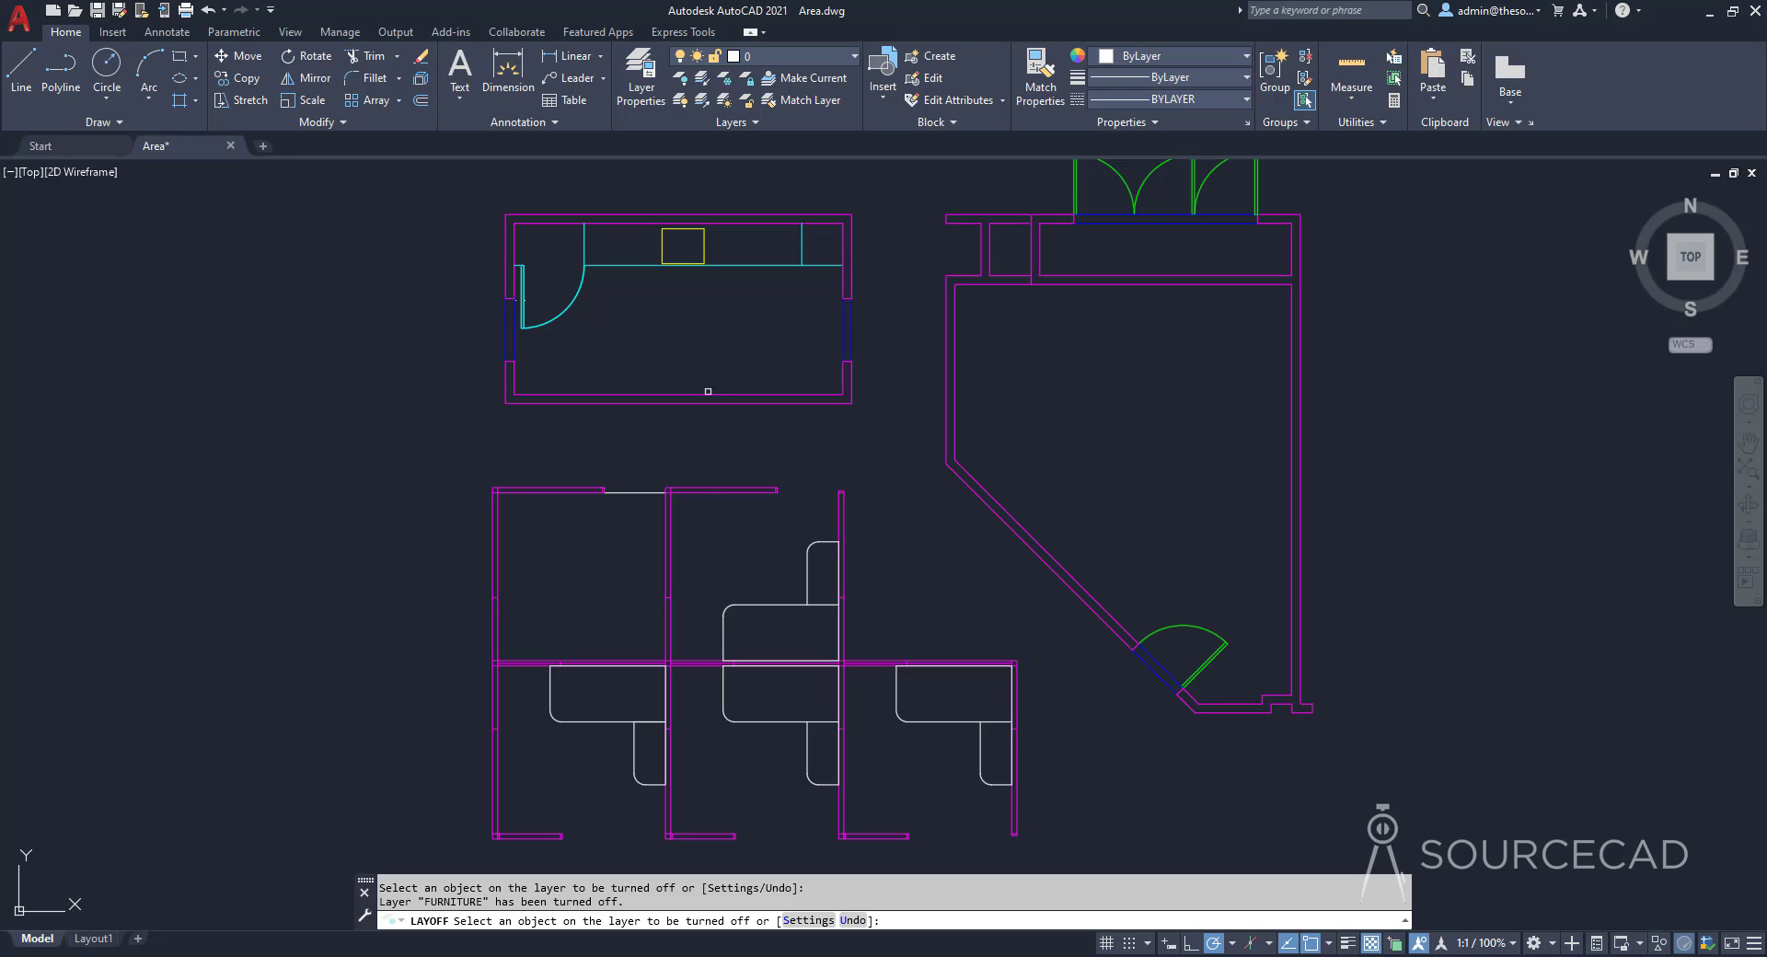
{"action": "left_click", "coordinate": [703, 248]}
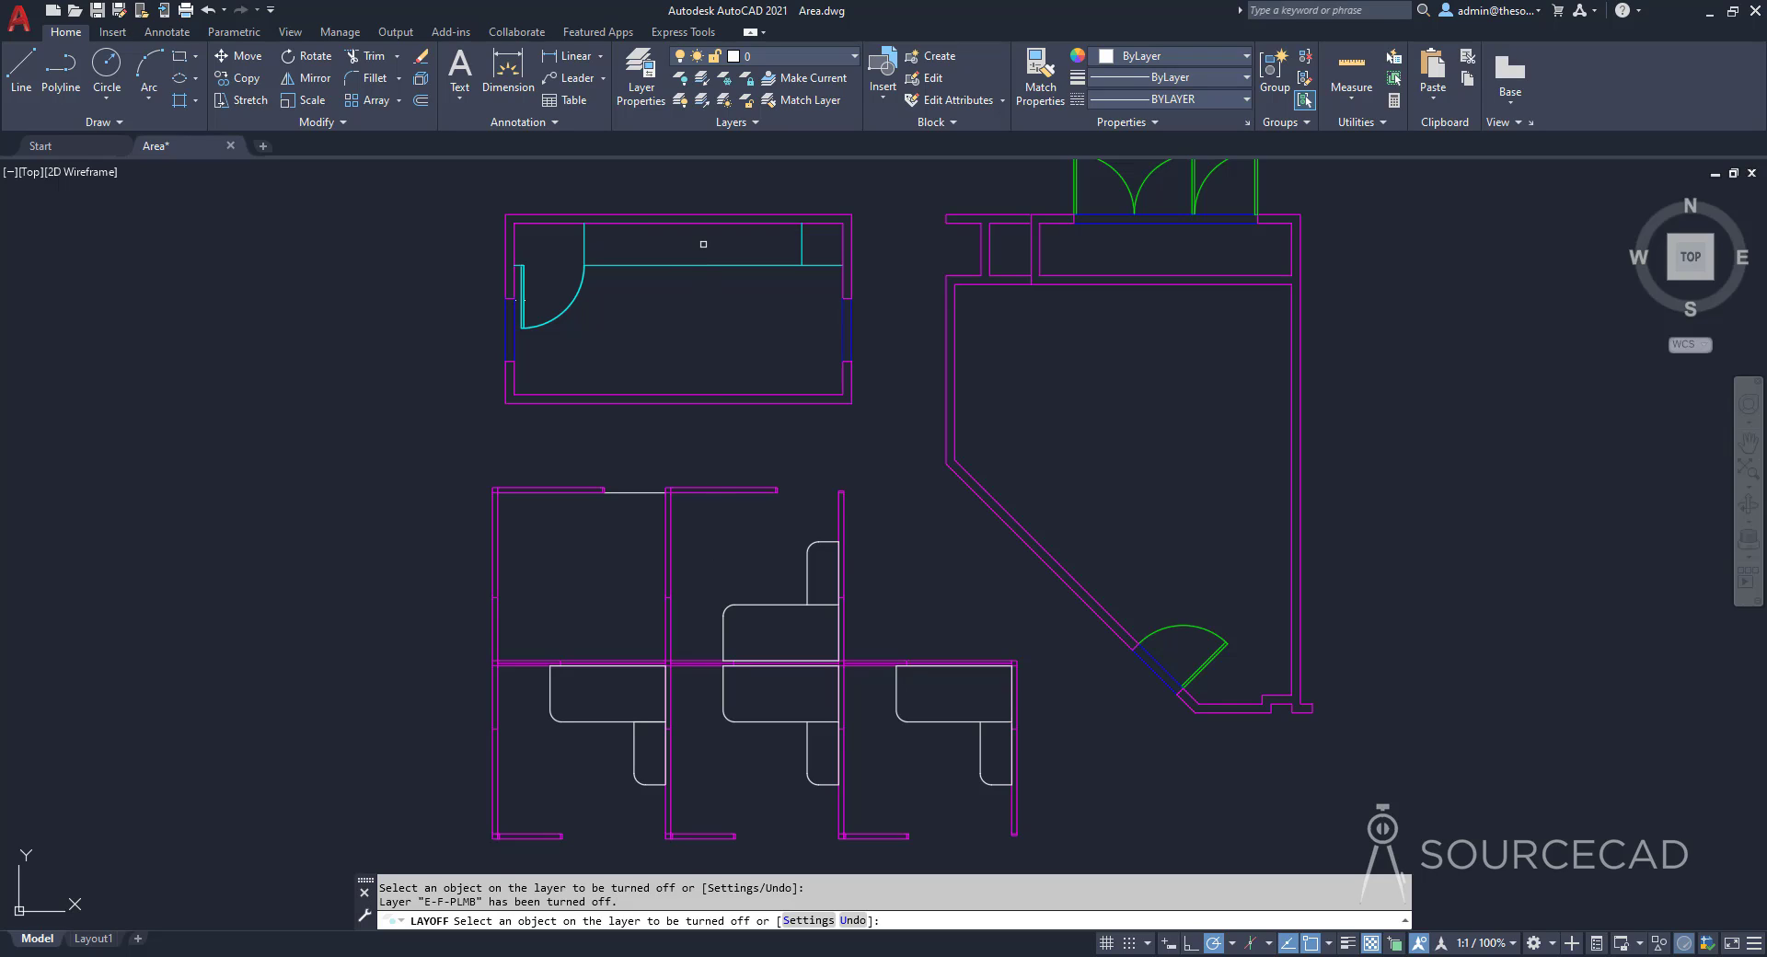
{"action": "left_click", "coordinate": [1154, 172]}
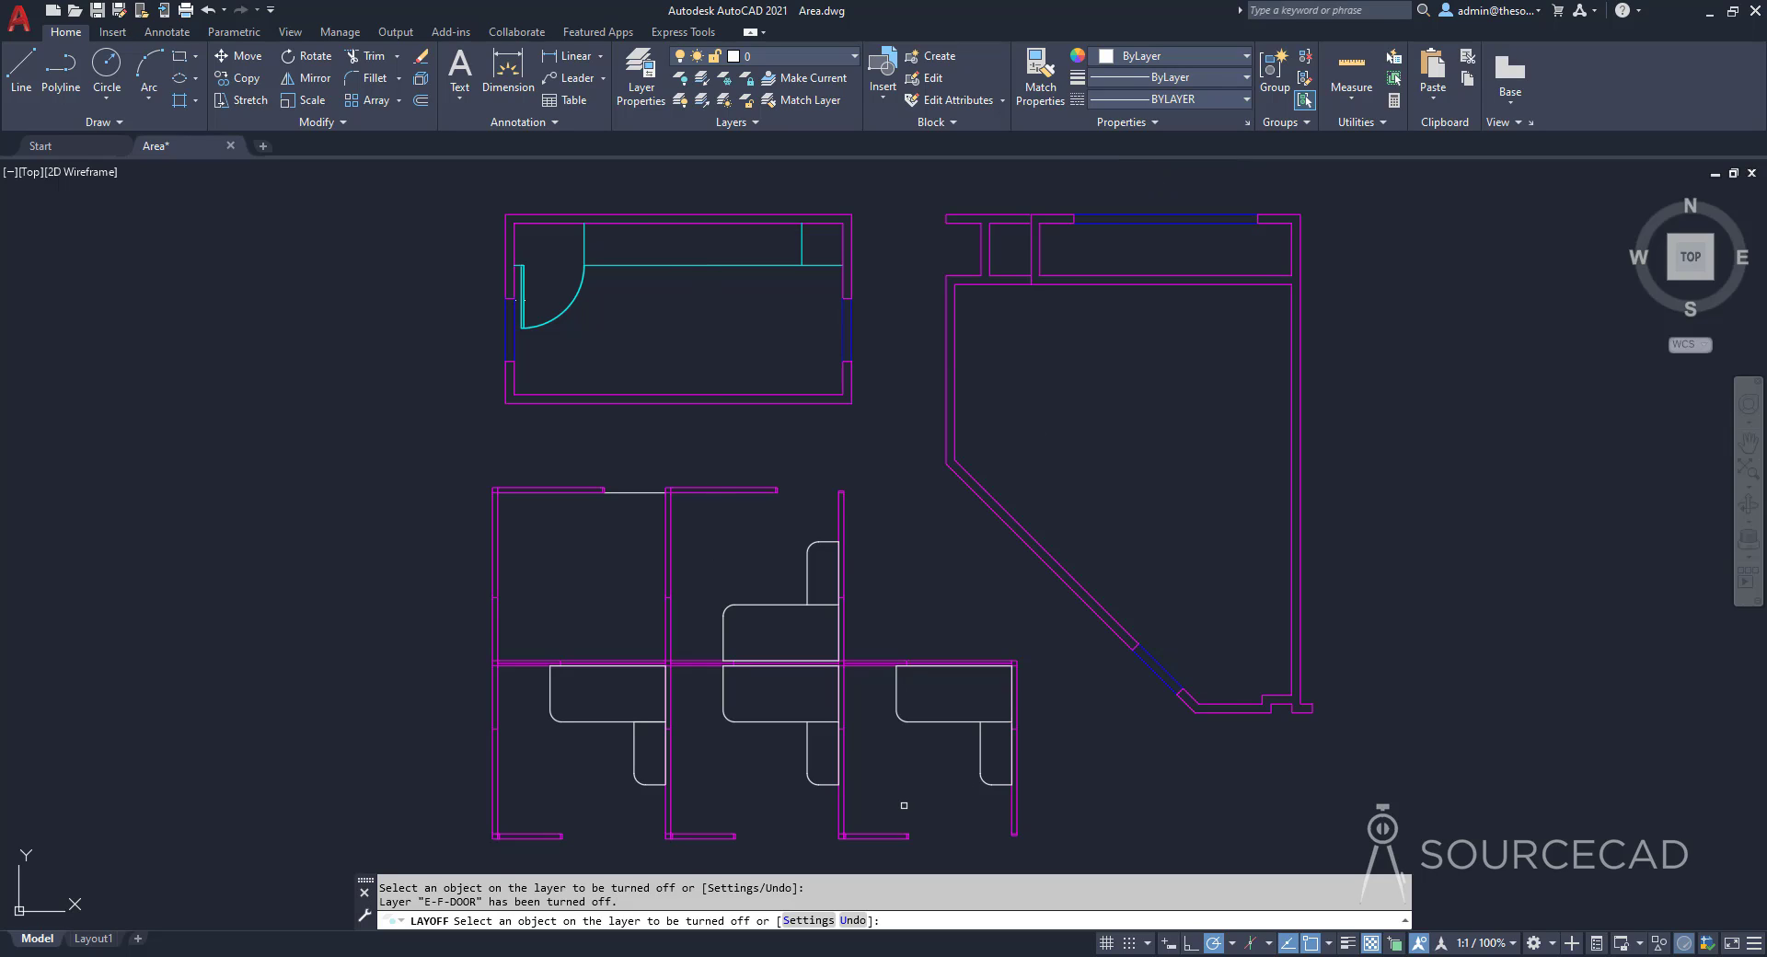
Step: Make A-DOOR-TRIM-3D the current layer and turn off layer 0 by picking a desk
{"action": "left_click", "coordinate": [610, 716]}
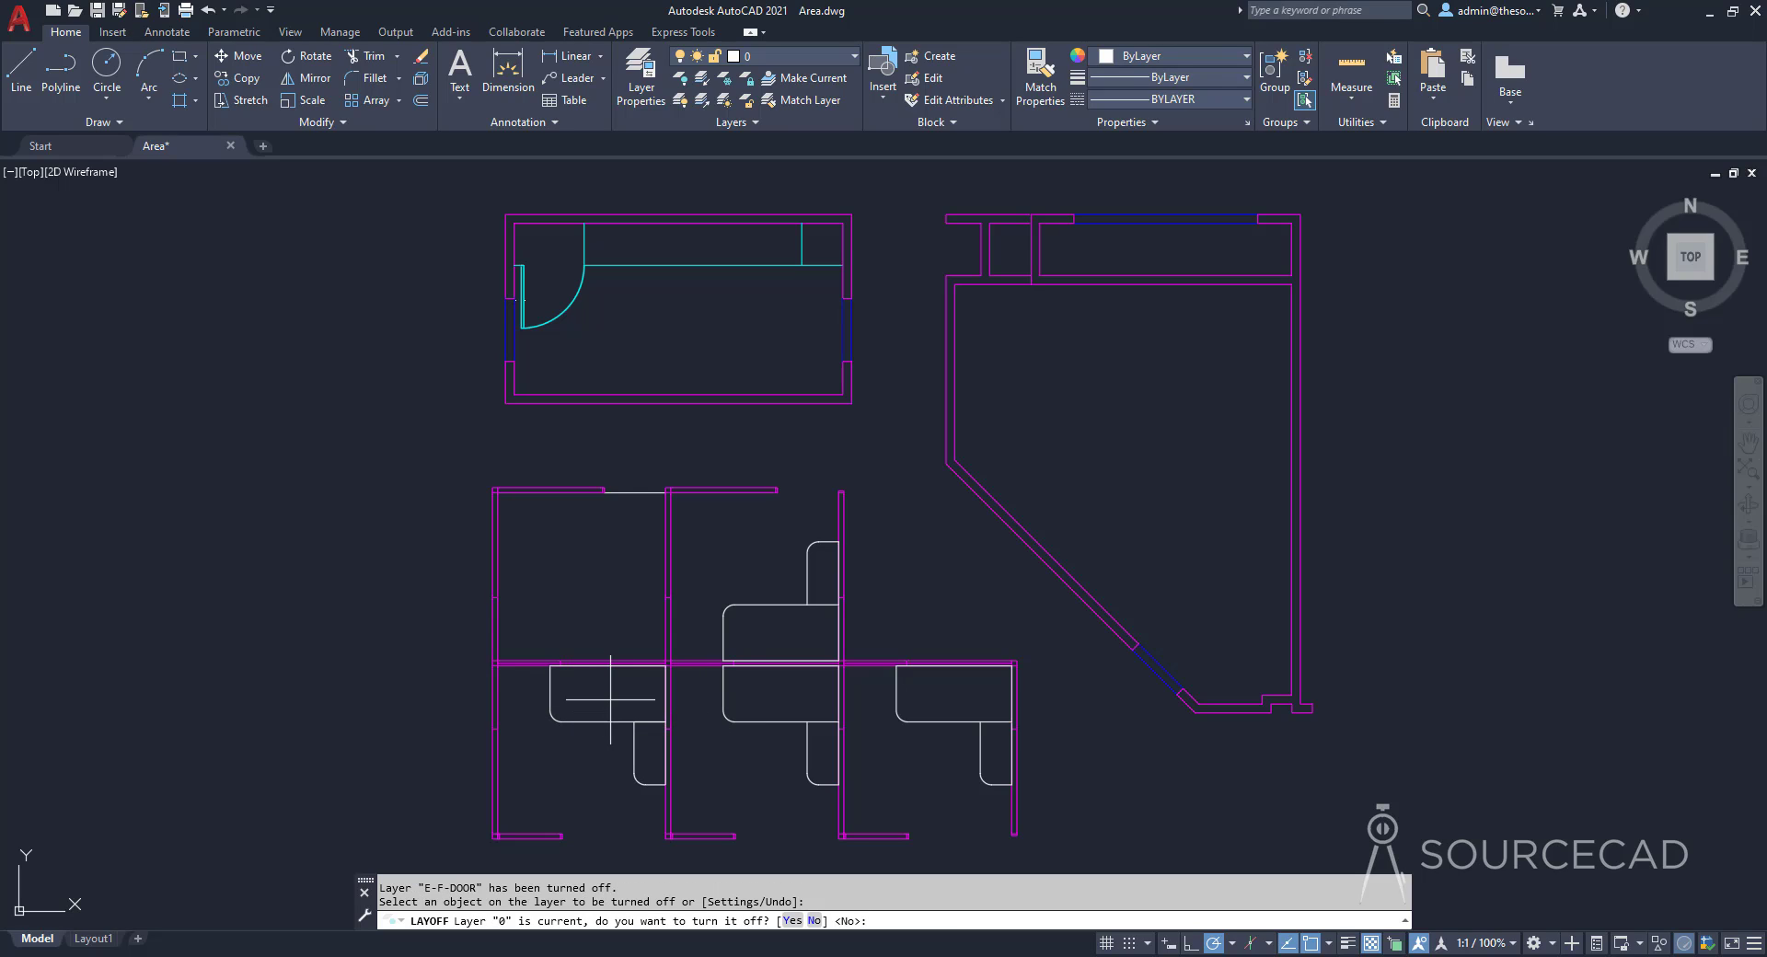
{"action": "key", "text": "Escape"}
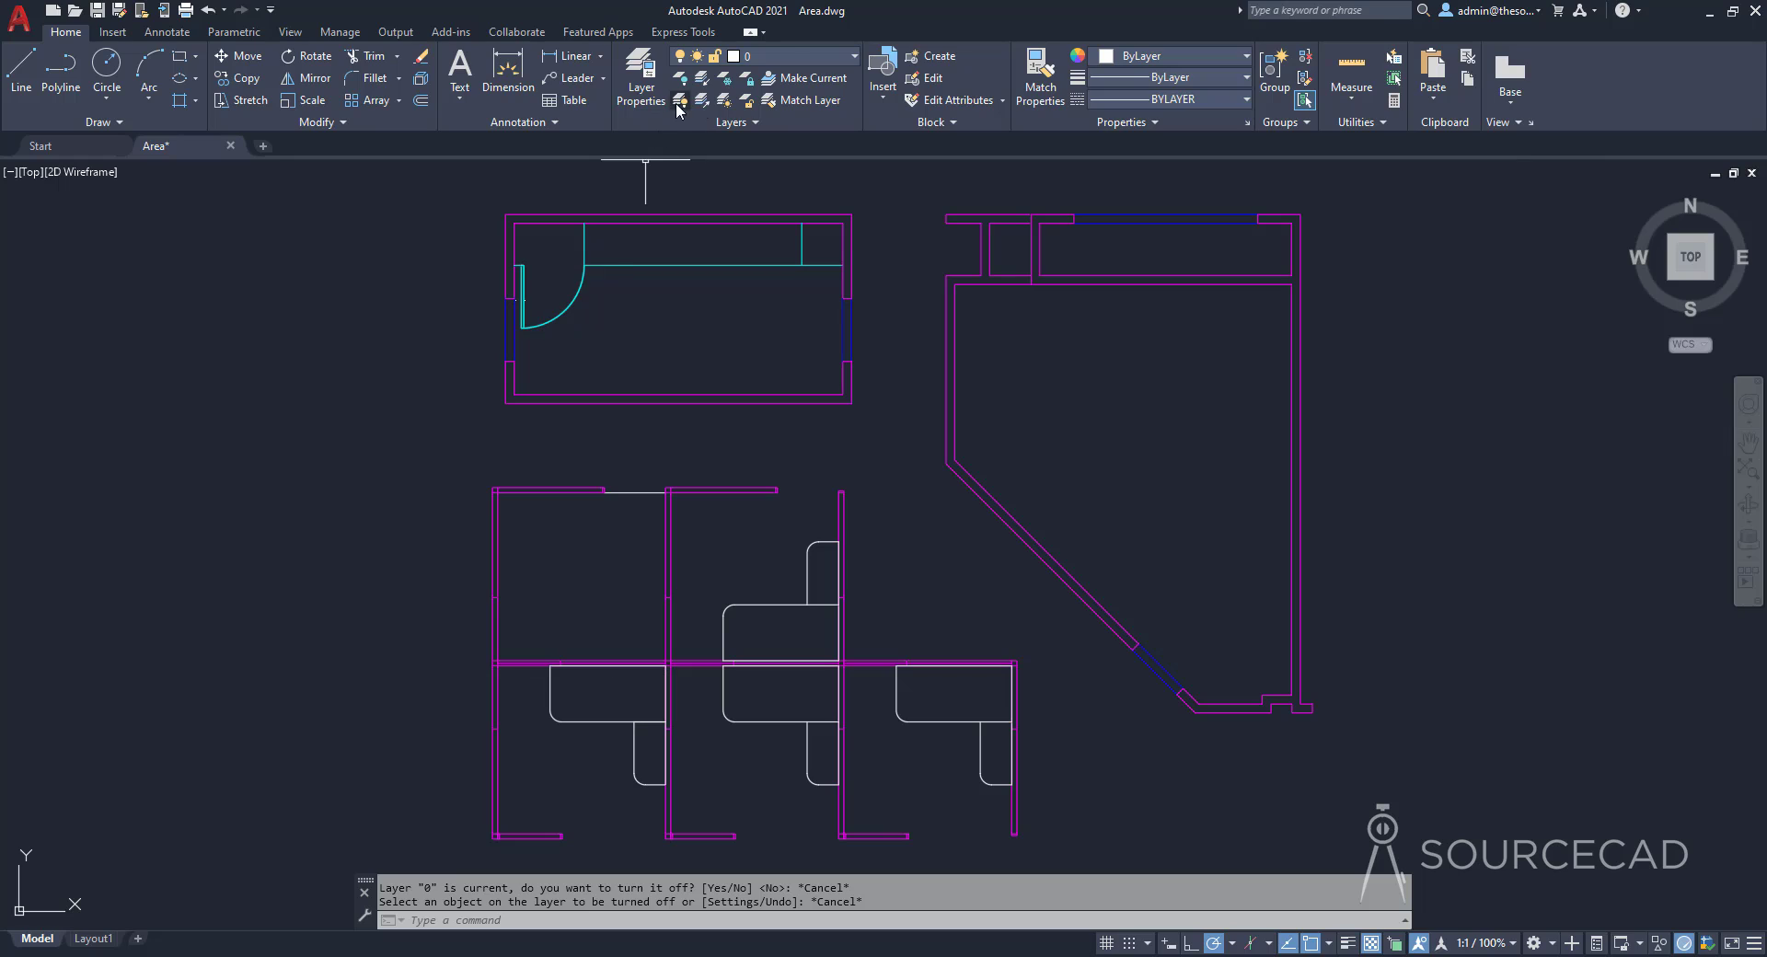
{"action": "left_click", "coordinate": [792, 52]}
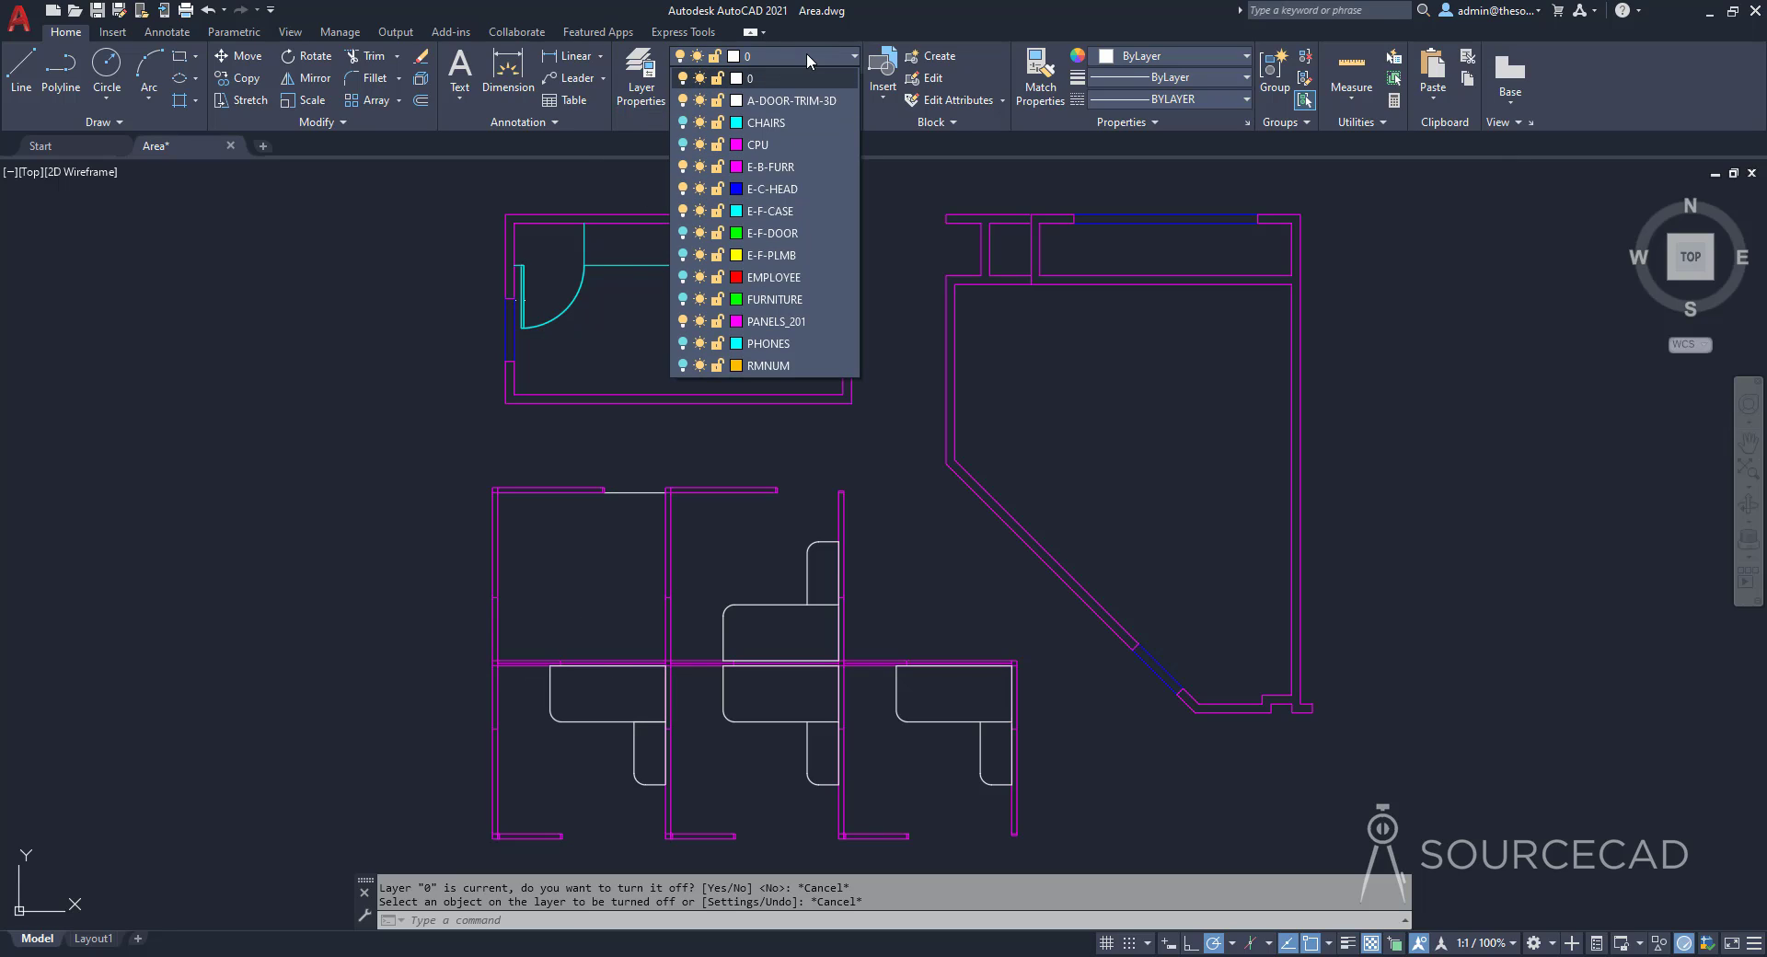
{"action": "left_click", "coordinate": [805, 103]}
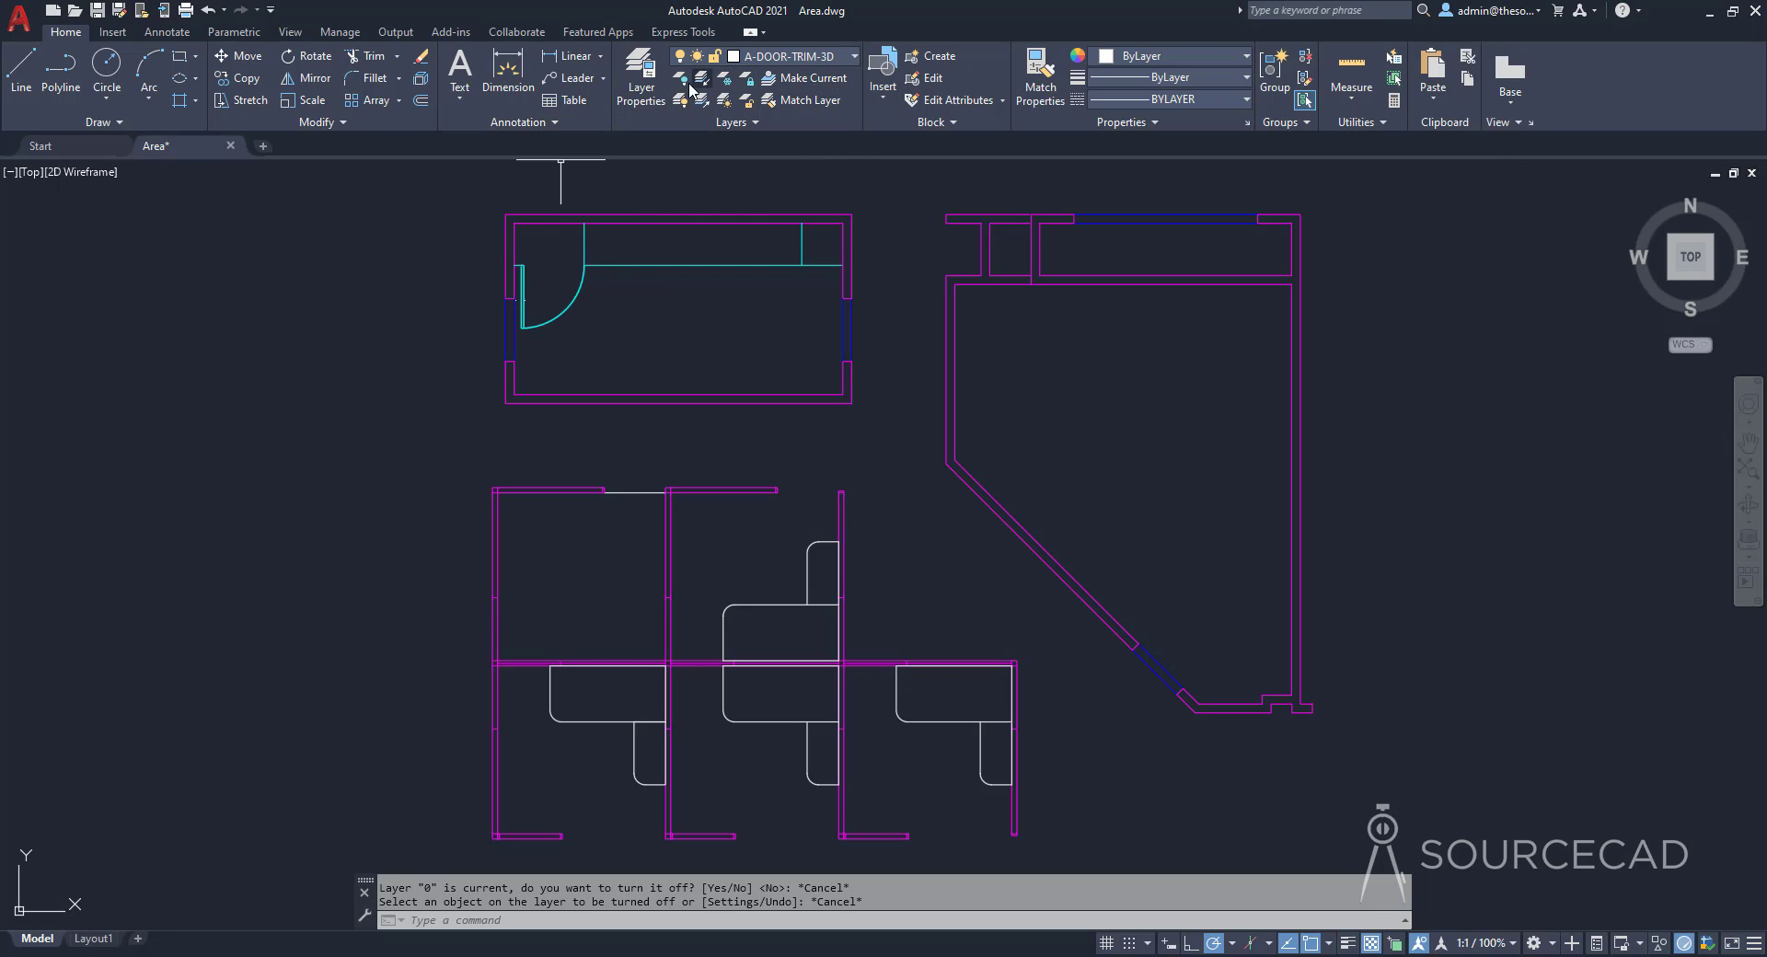
{"action": "left_click", "coordinate": [680, 81]}
{"action": "left_click", "coordinate": [645, 723]}
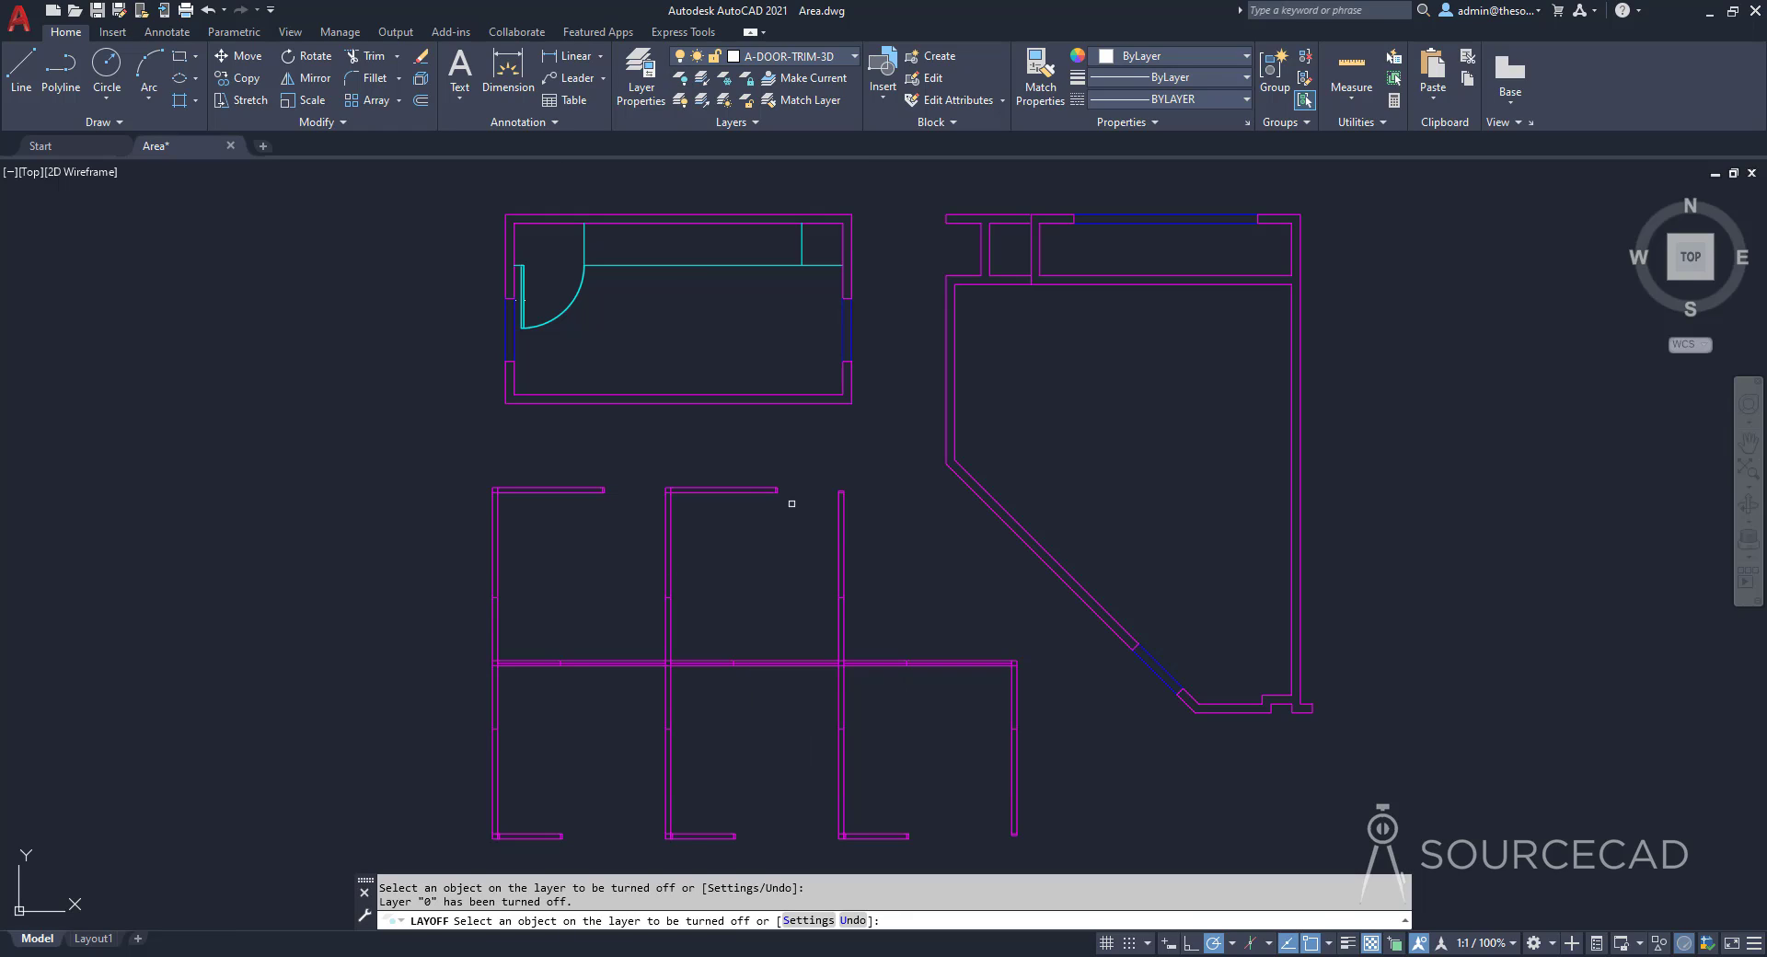
{"action": "key", "text": "Escape"}
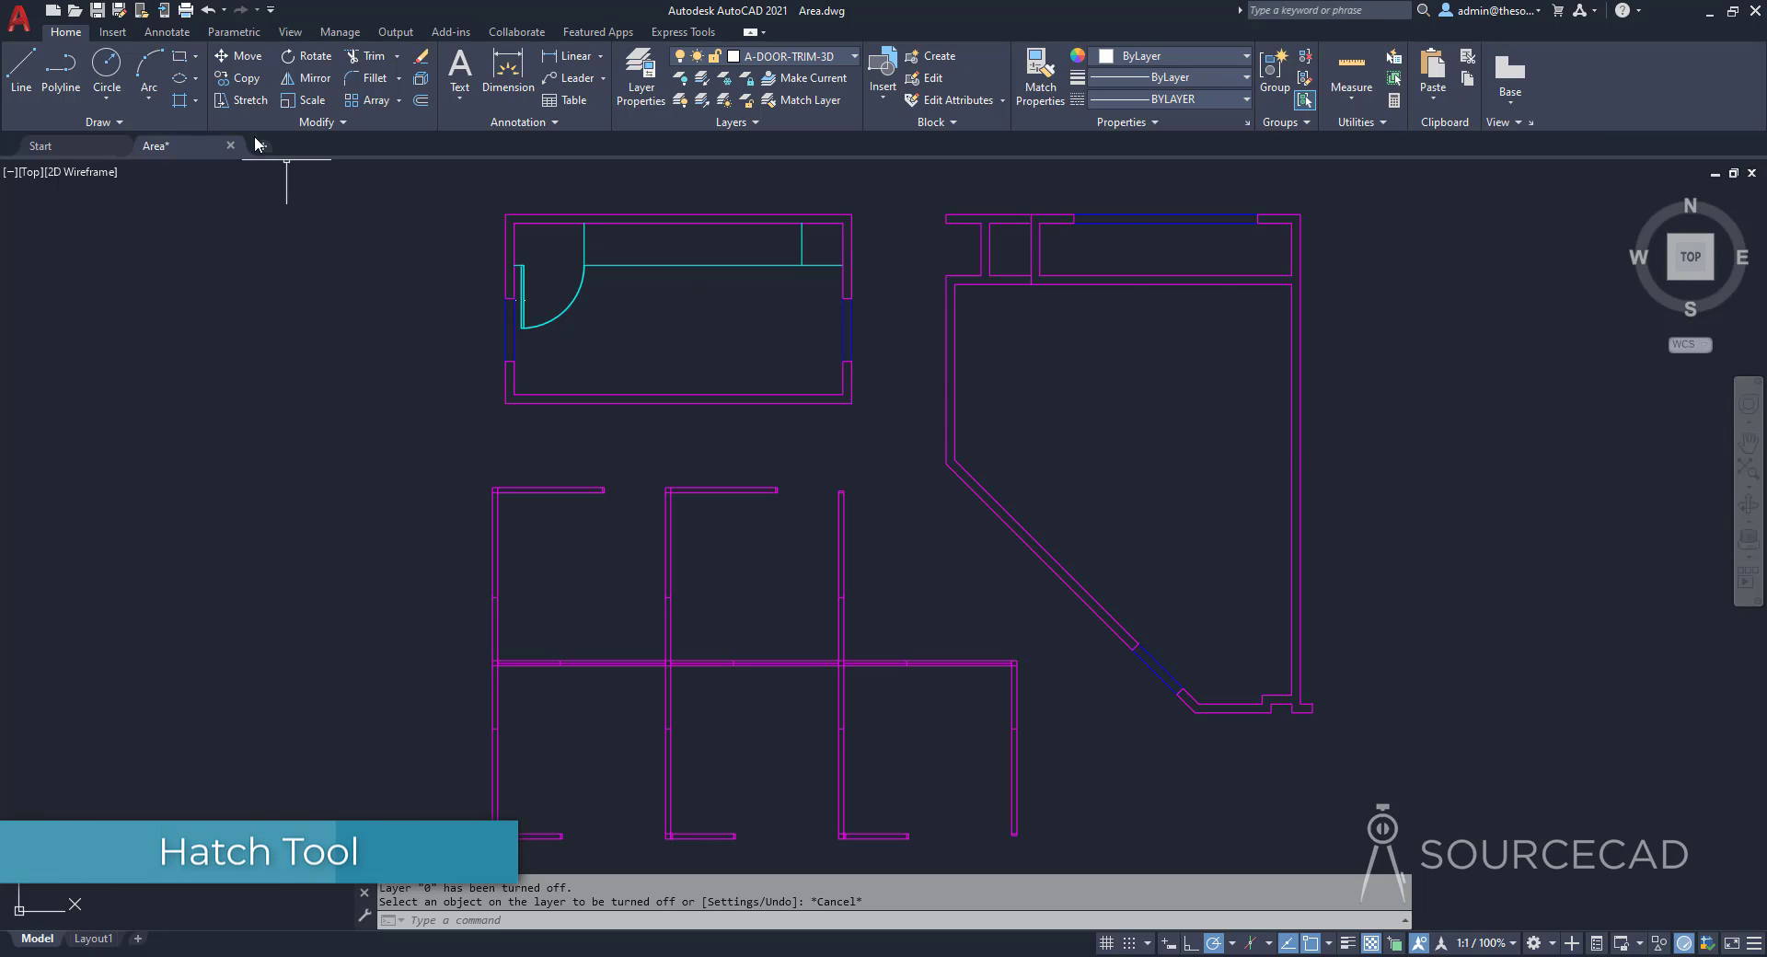
Step: Hatch the interior of the large angled room with the ANSI31 pattern and finish the hatch
{"action": "left_click", "coordinate": [195, 99]}
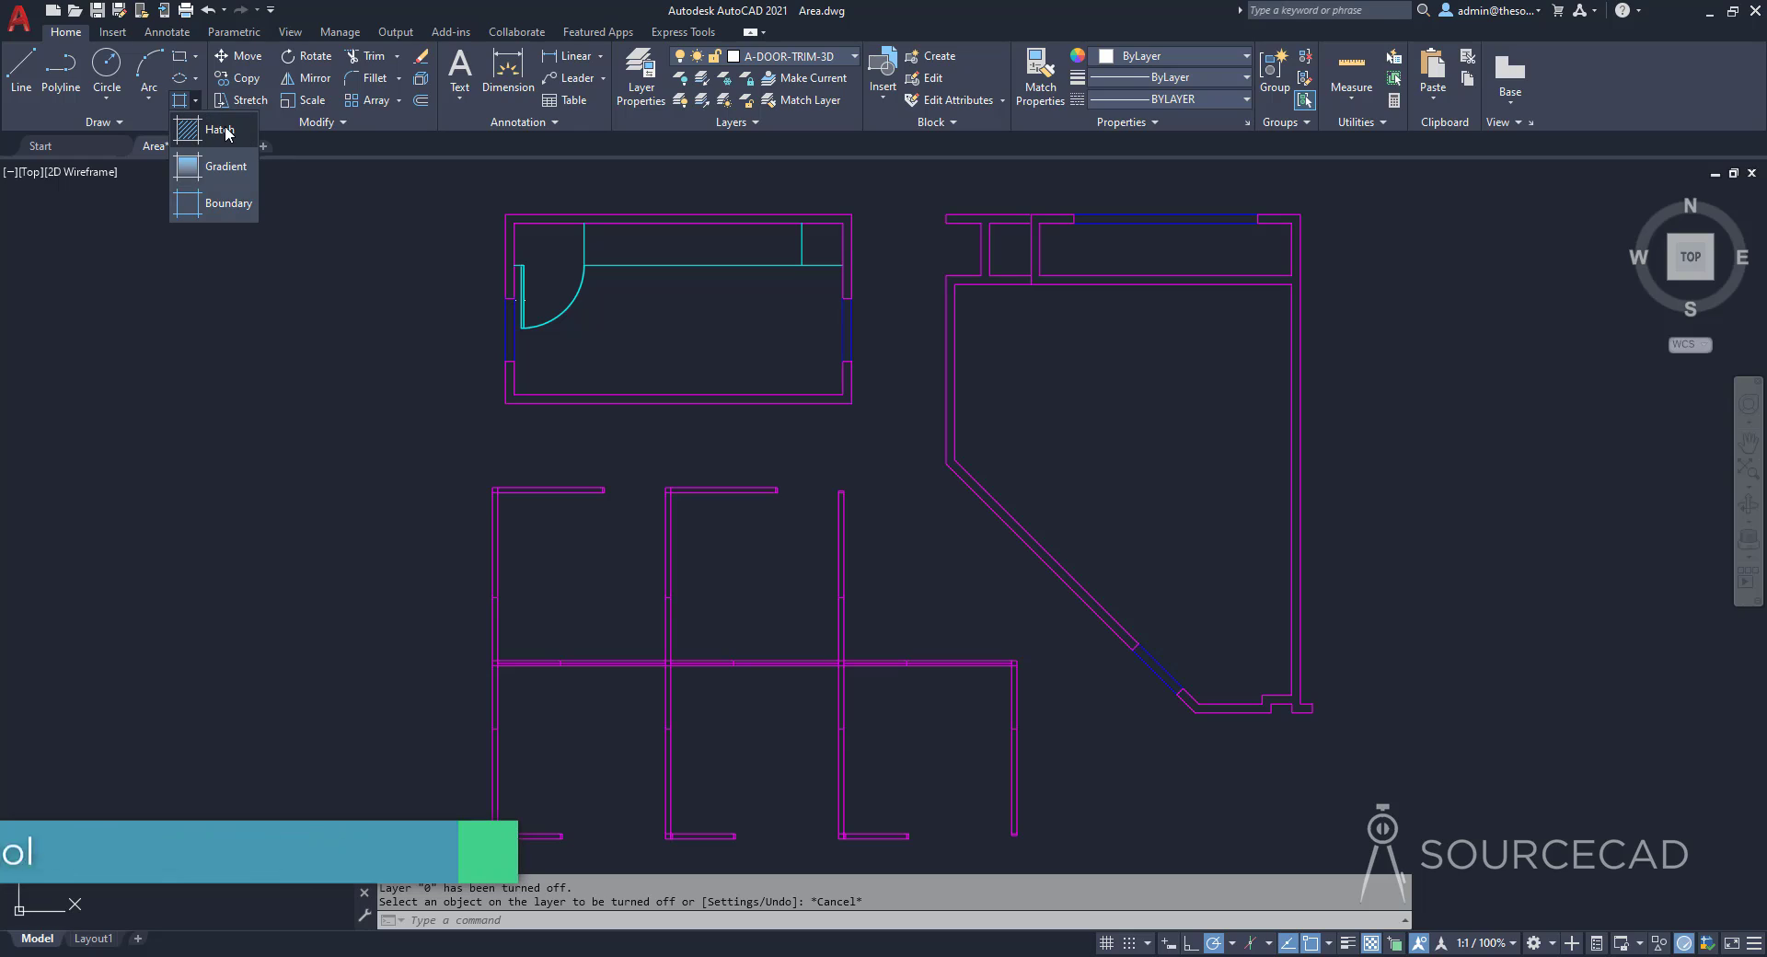
{"action": "left_click", "coordinate": [217, 130]}
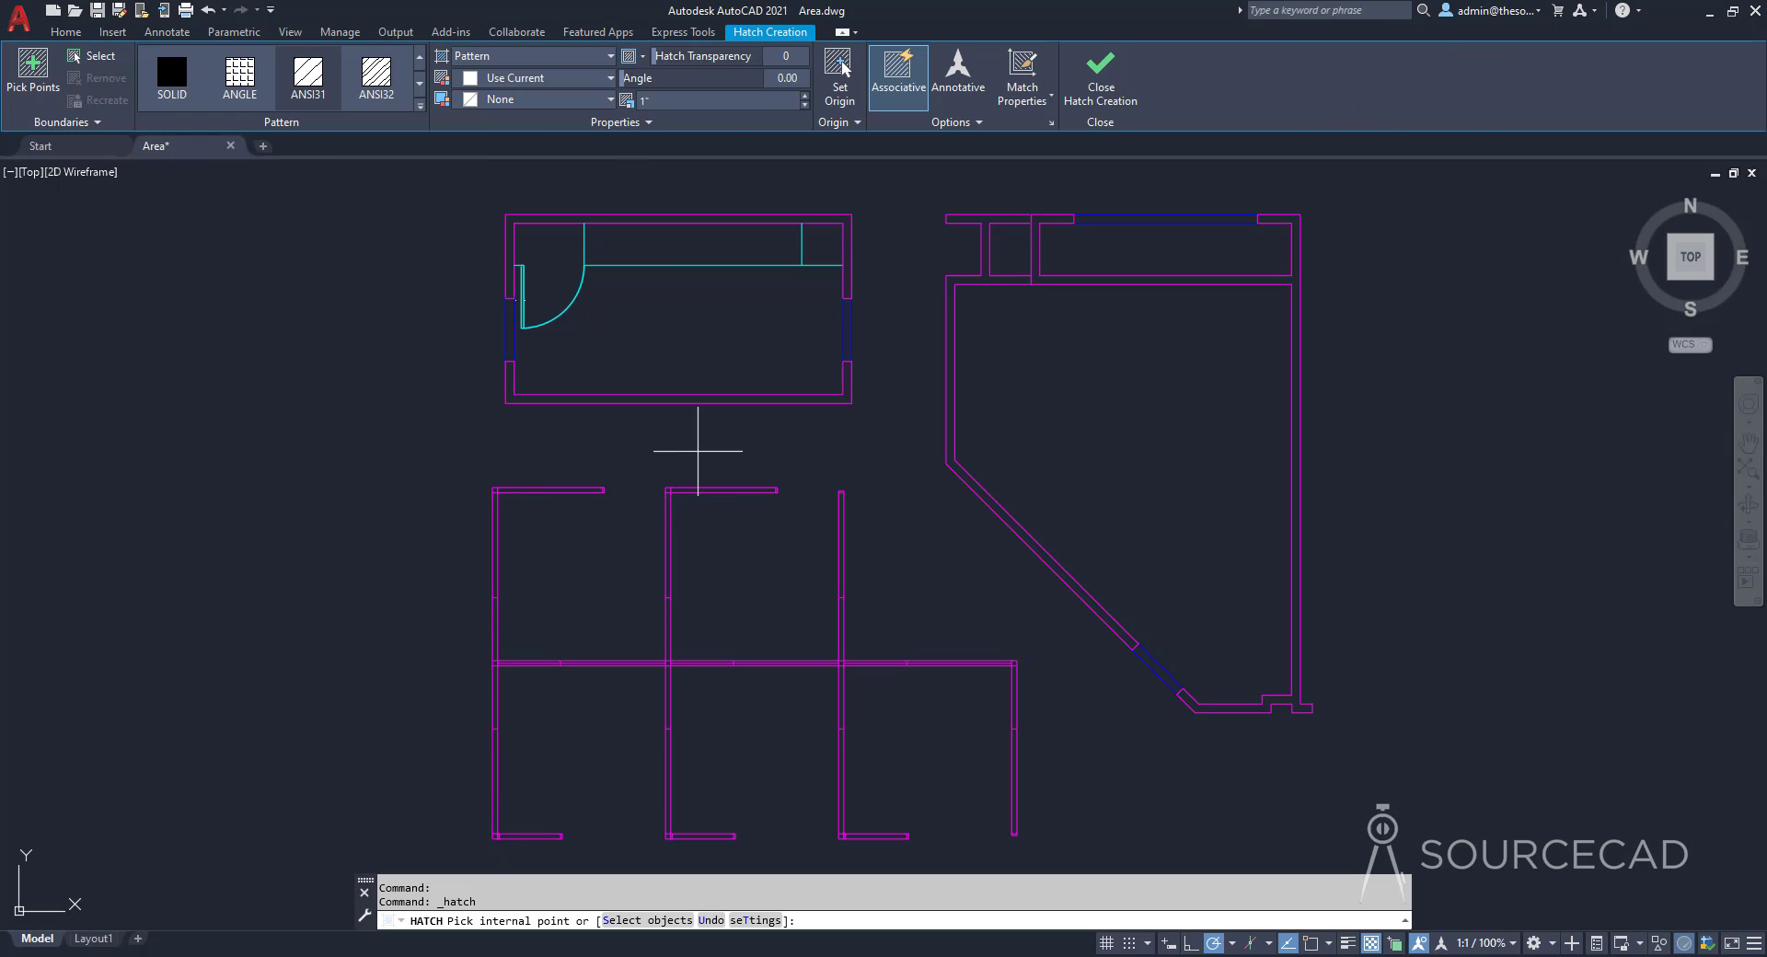
{"action": "left_click", "coordinate": [1083, 355]}
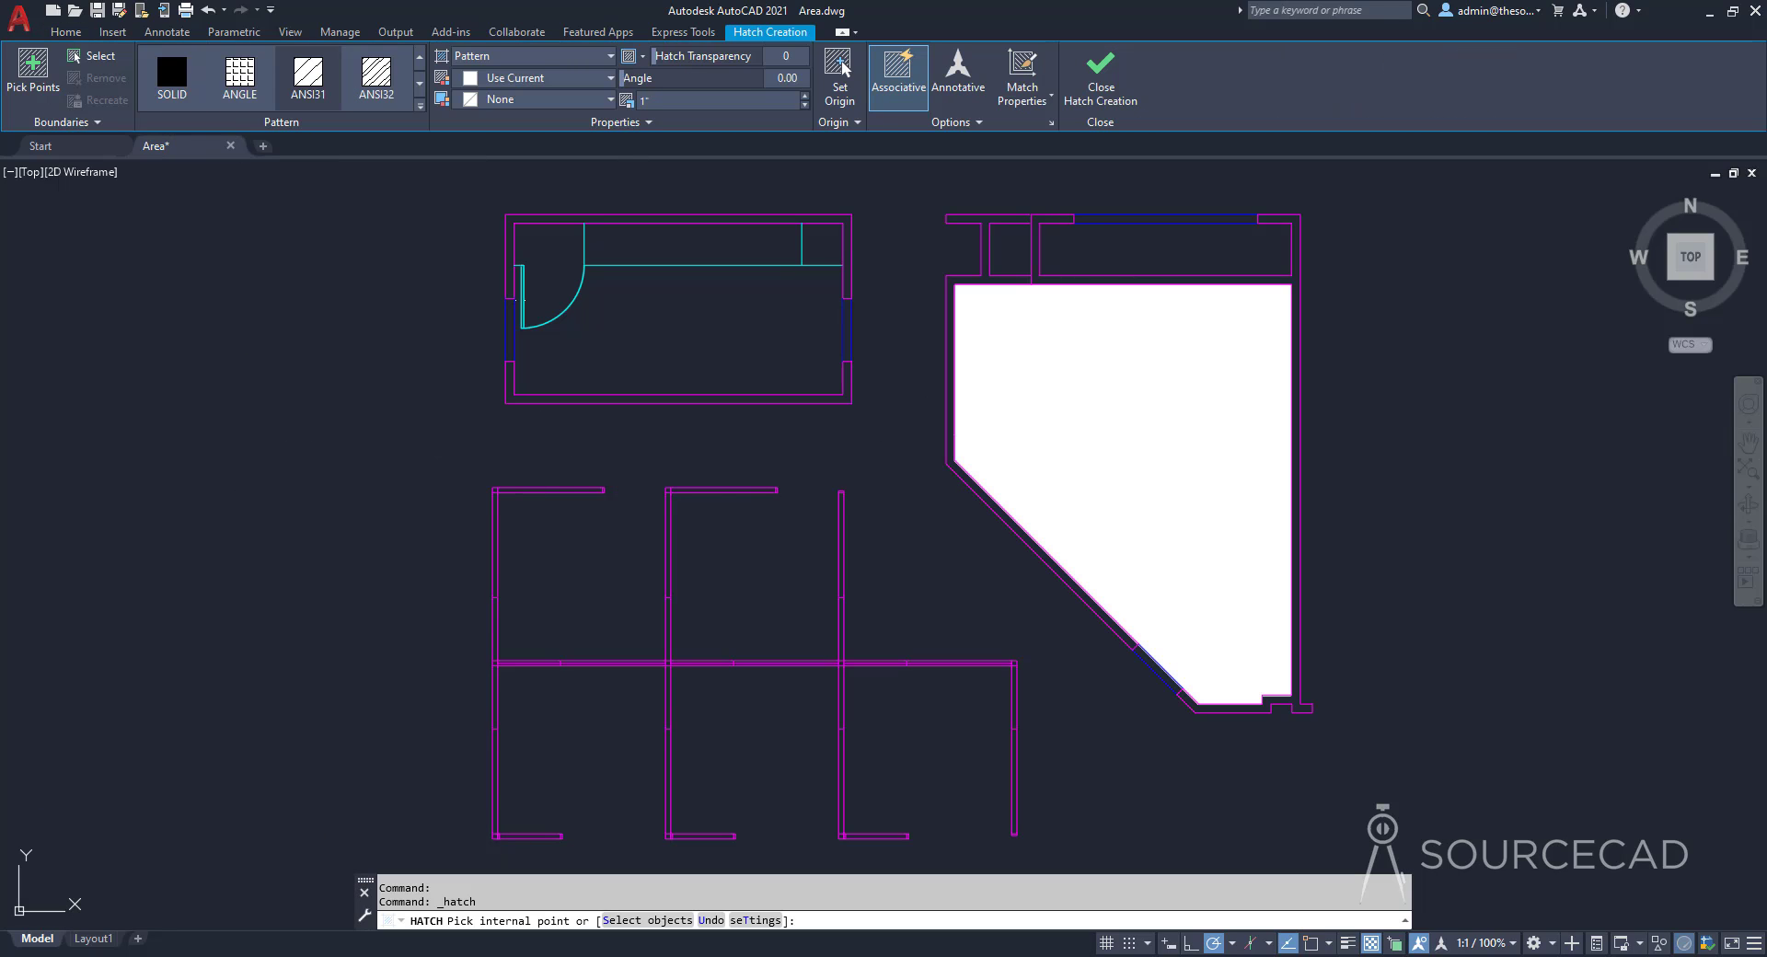
{"action": "left_click", "coordinate": [1083, 355]}
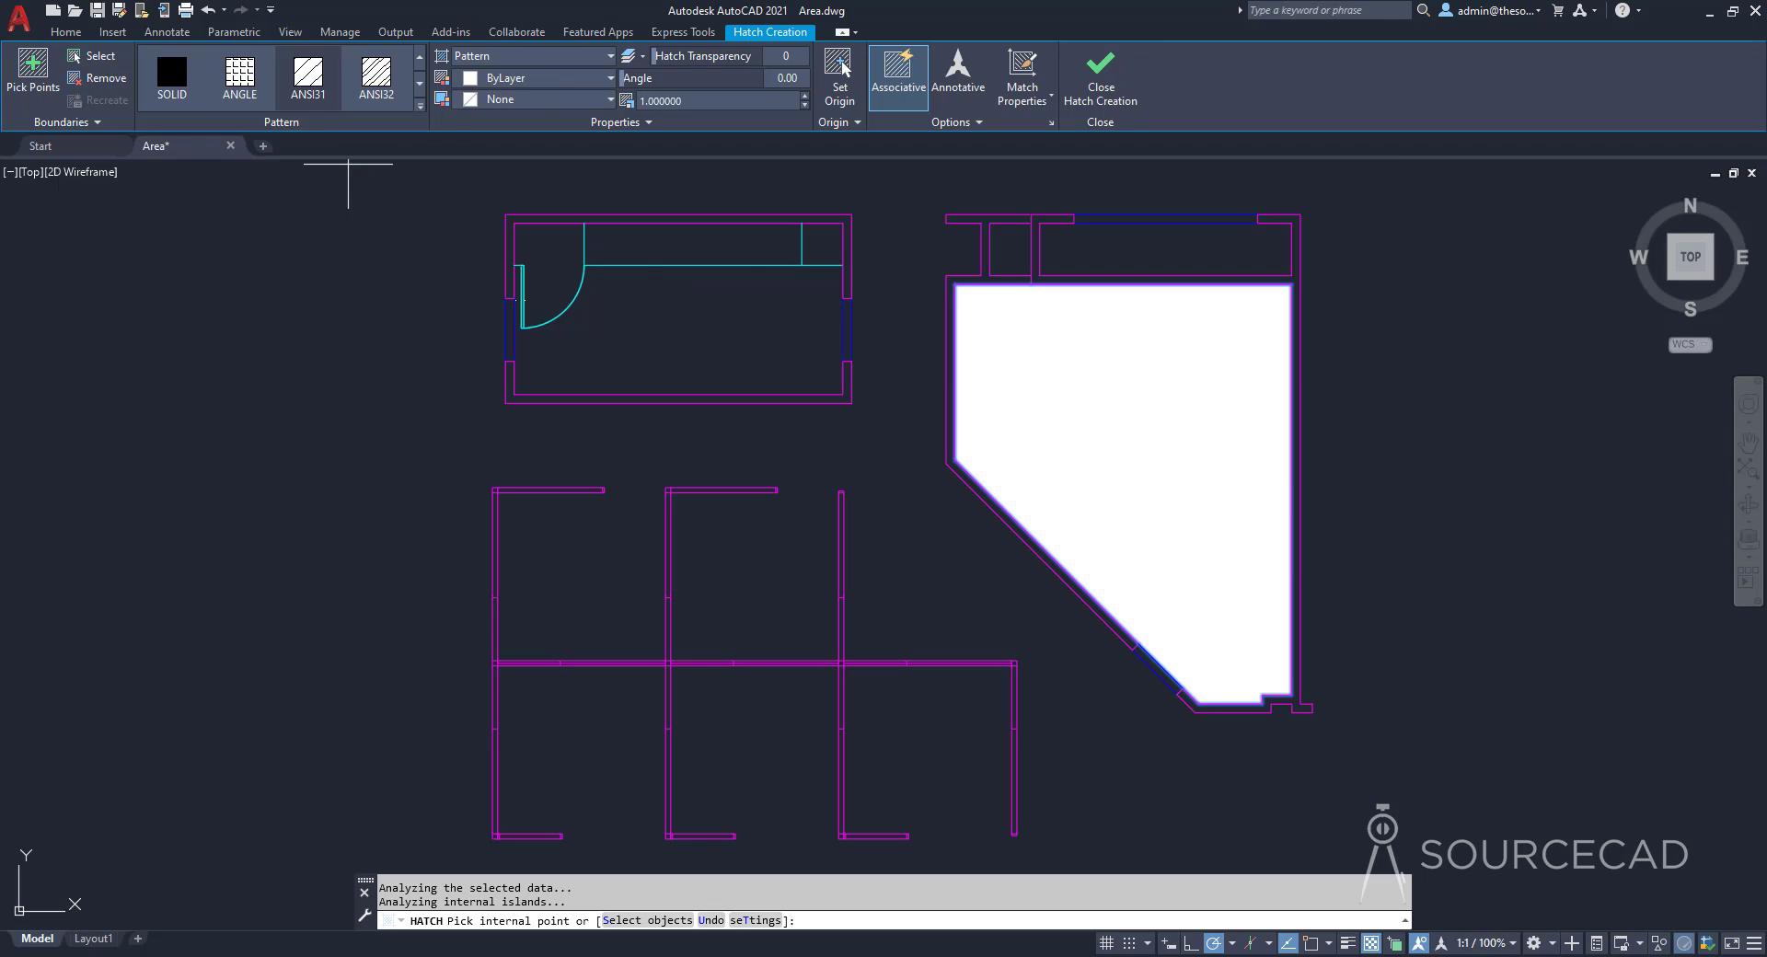
{"action": "left_click", "coordinate": [306, 92]}
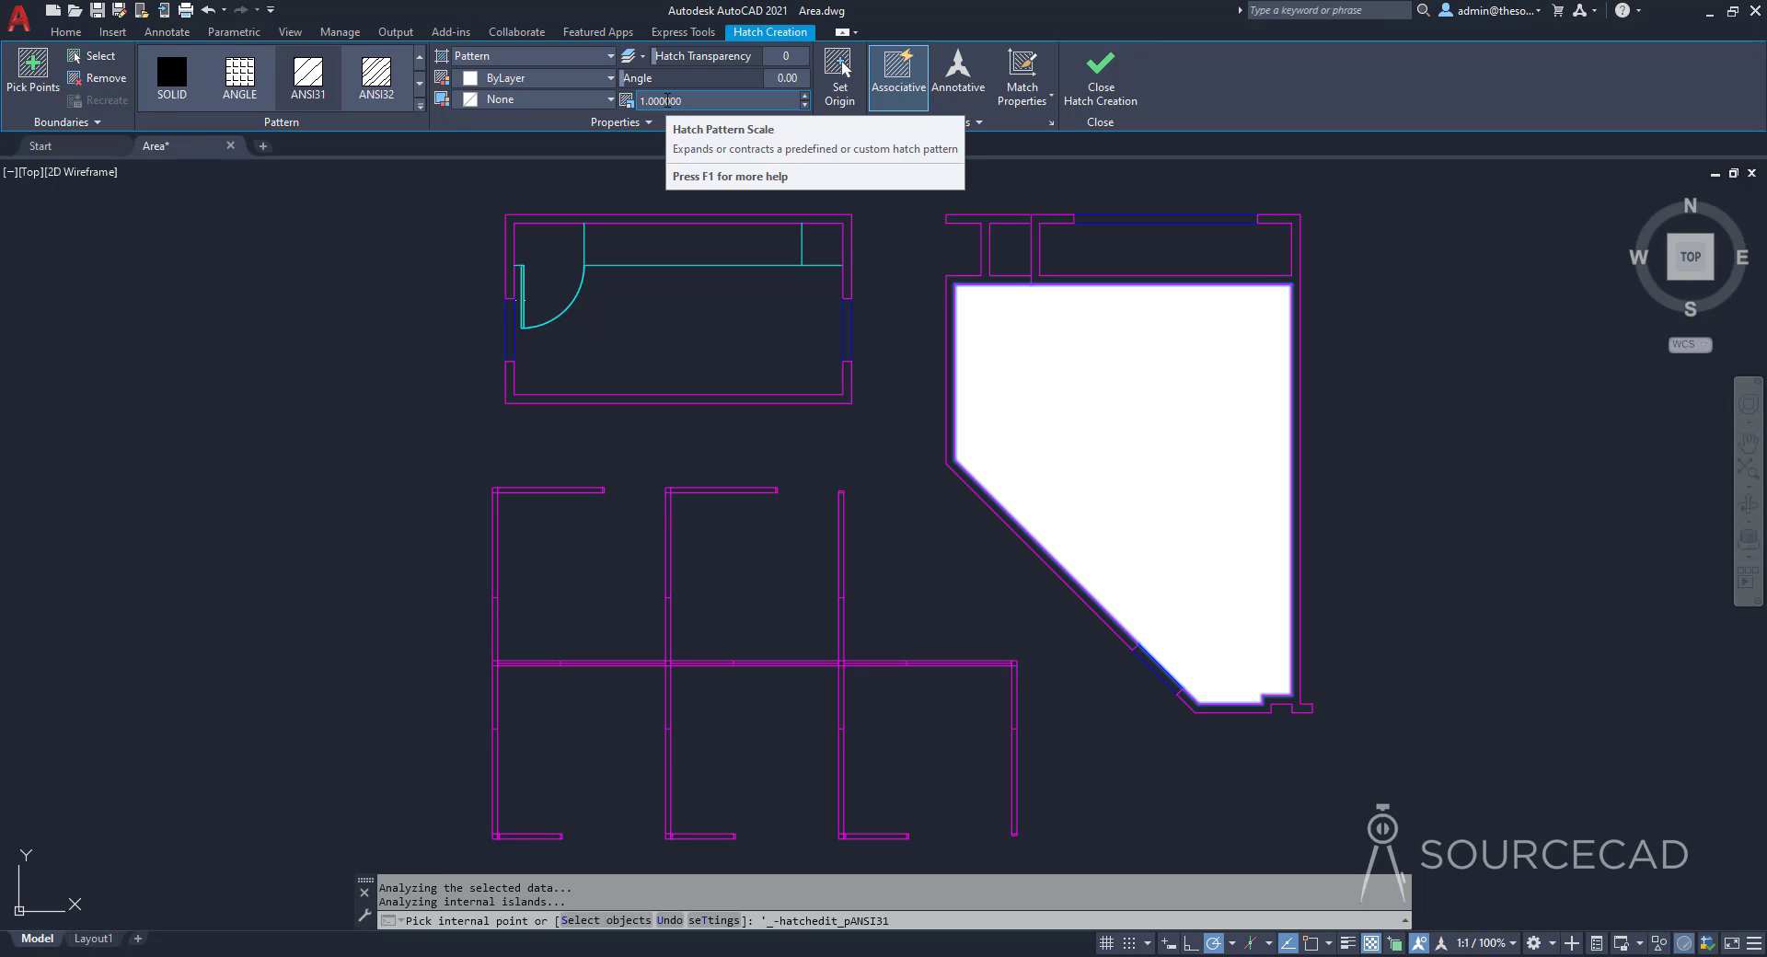
{"action": "left_click", "coordinate": [1110, 77]}
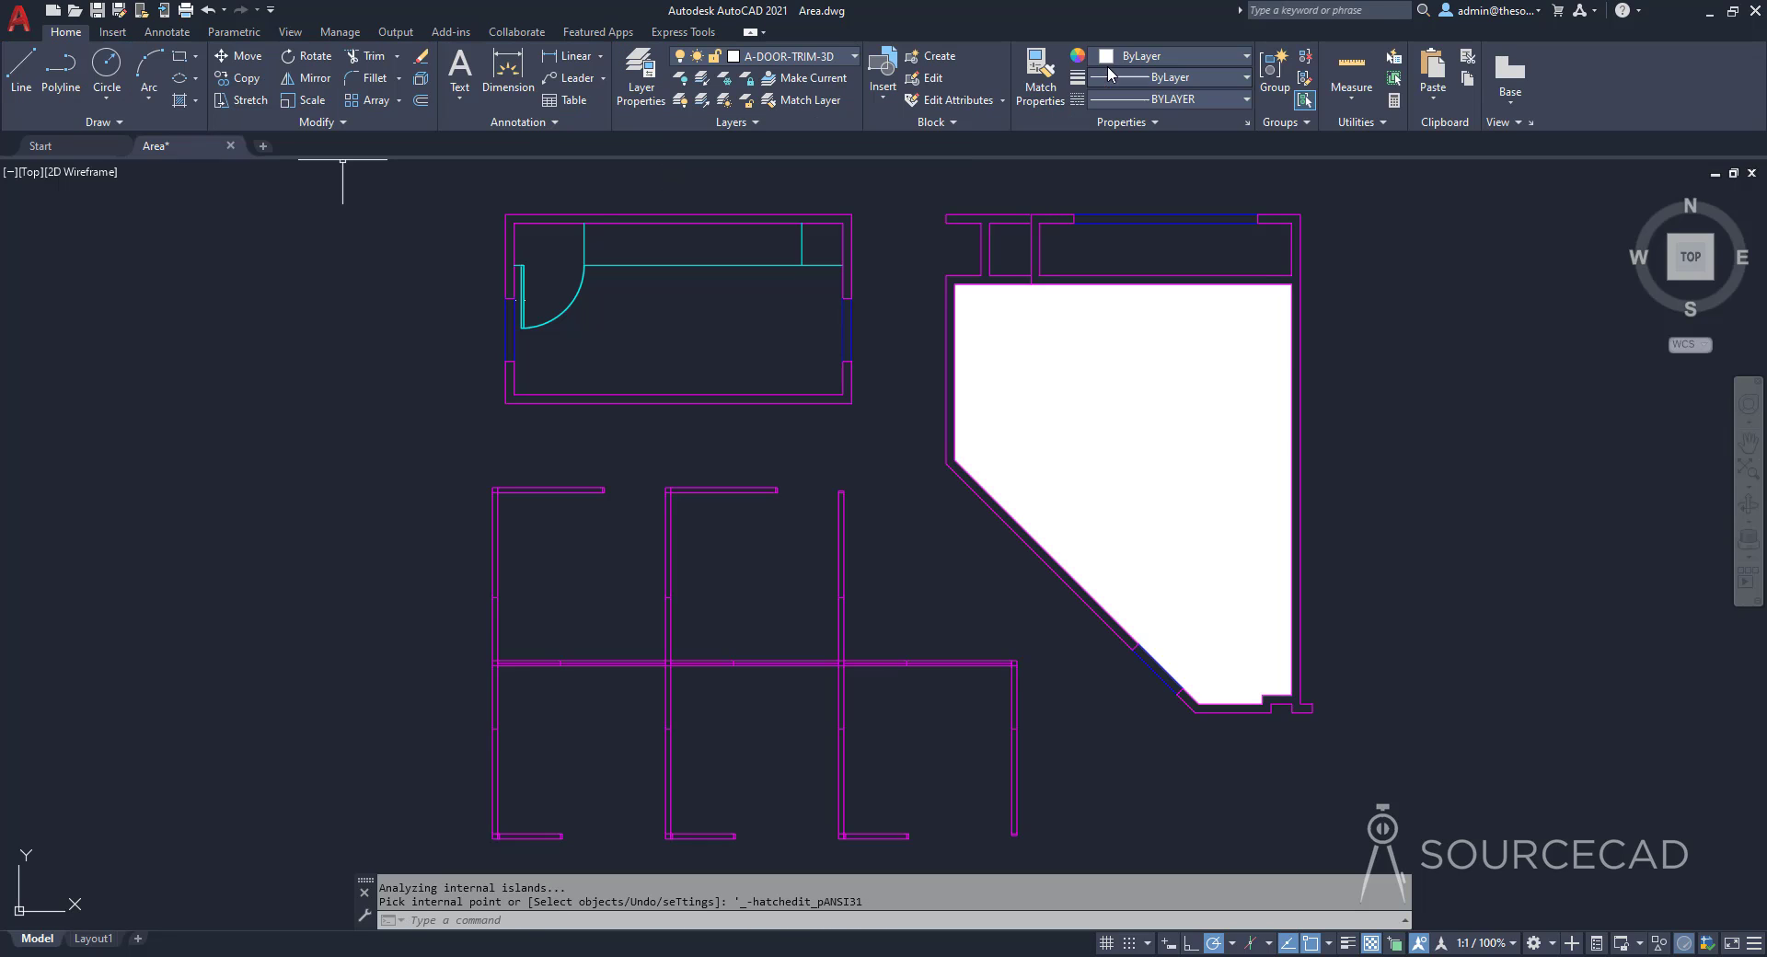
Step: Check the area of the angled room's hatch in its object properties
{"action": "left_click", "coordinate": [1154, 364]}
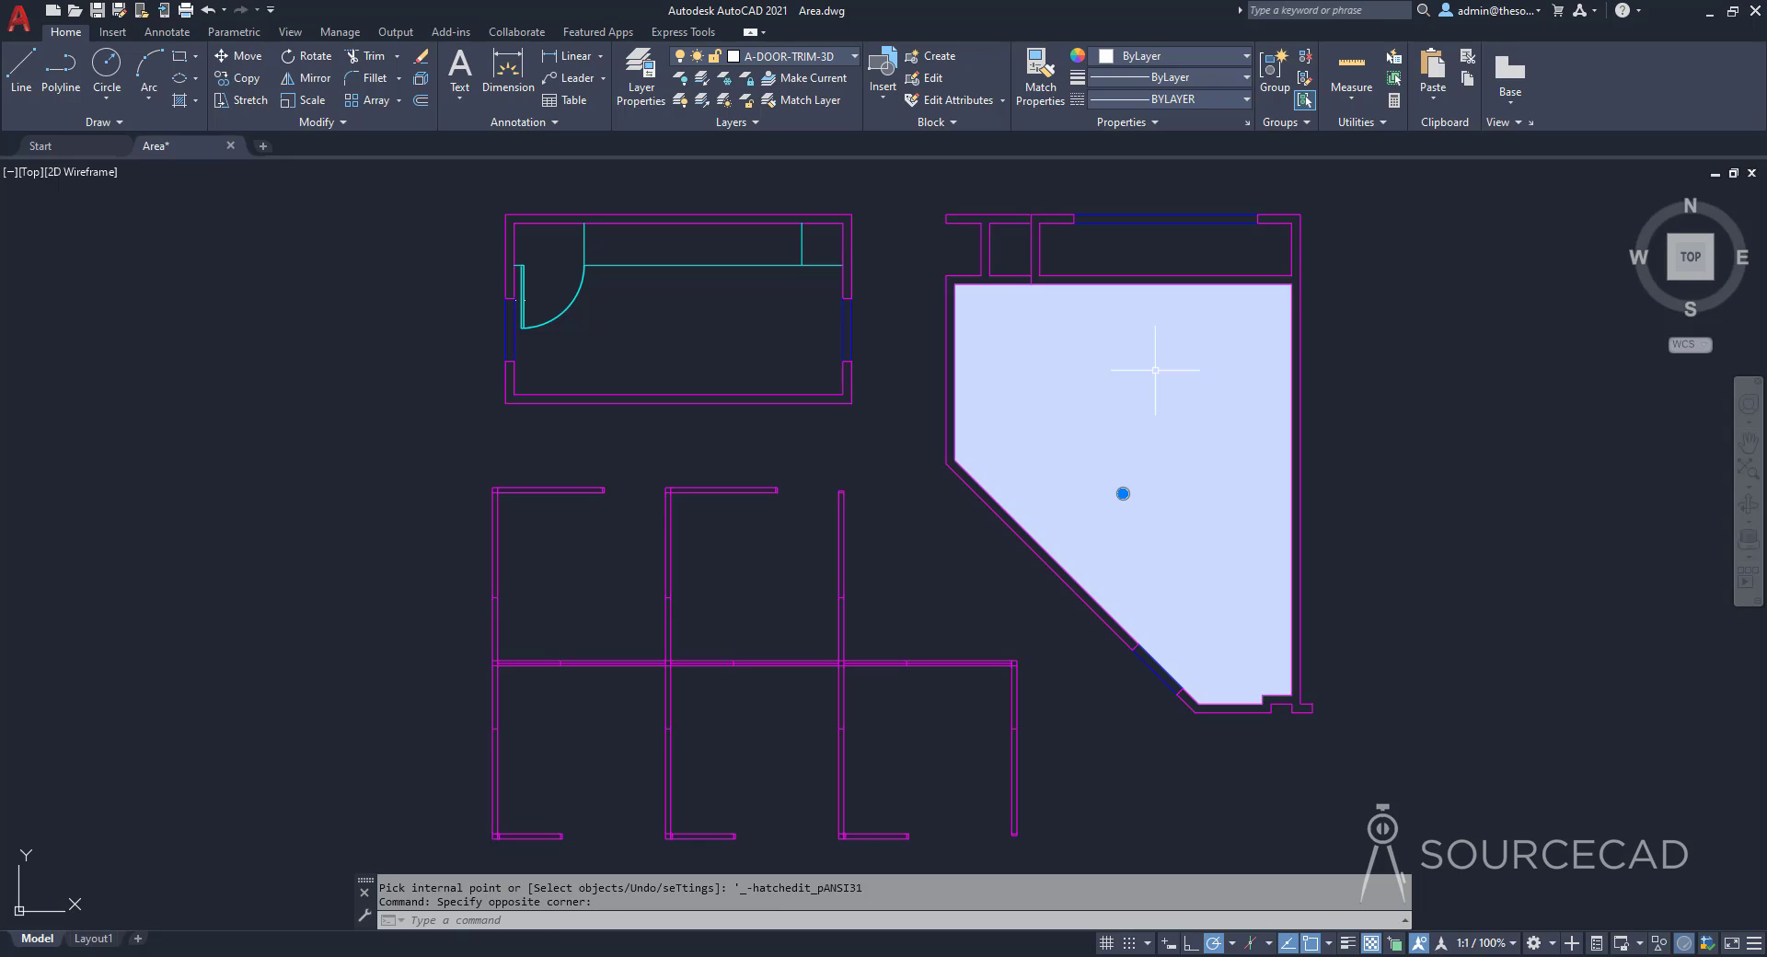
{"action": "right_click", "coordinate": [1346, 318]}
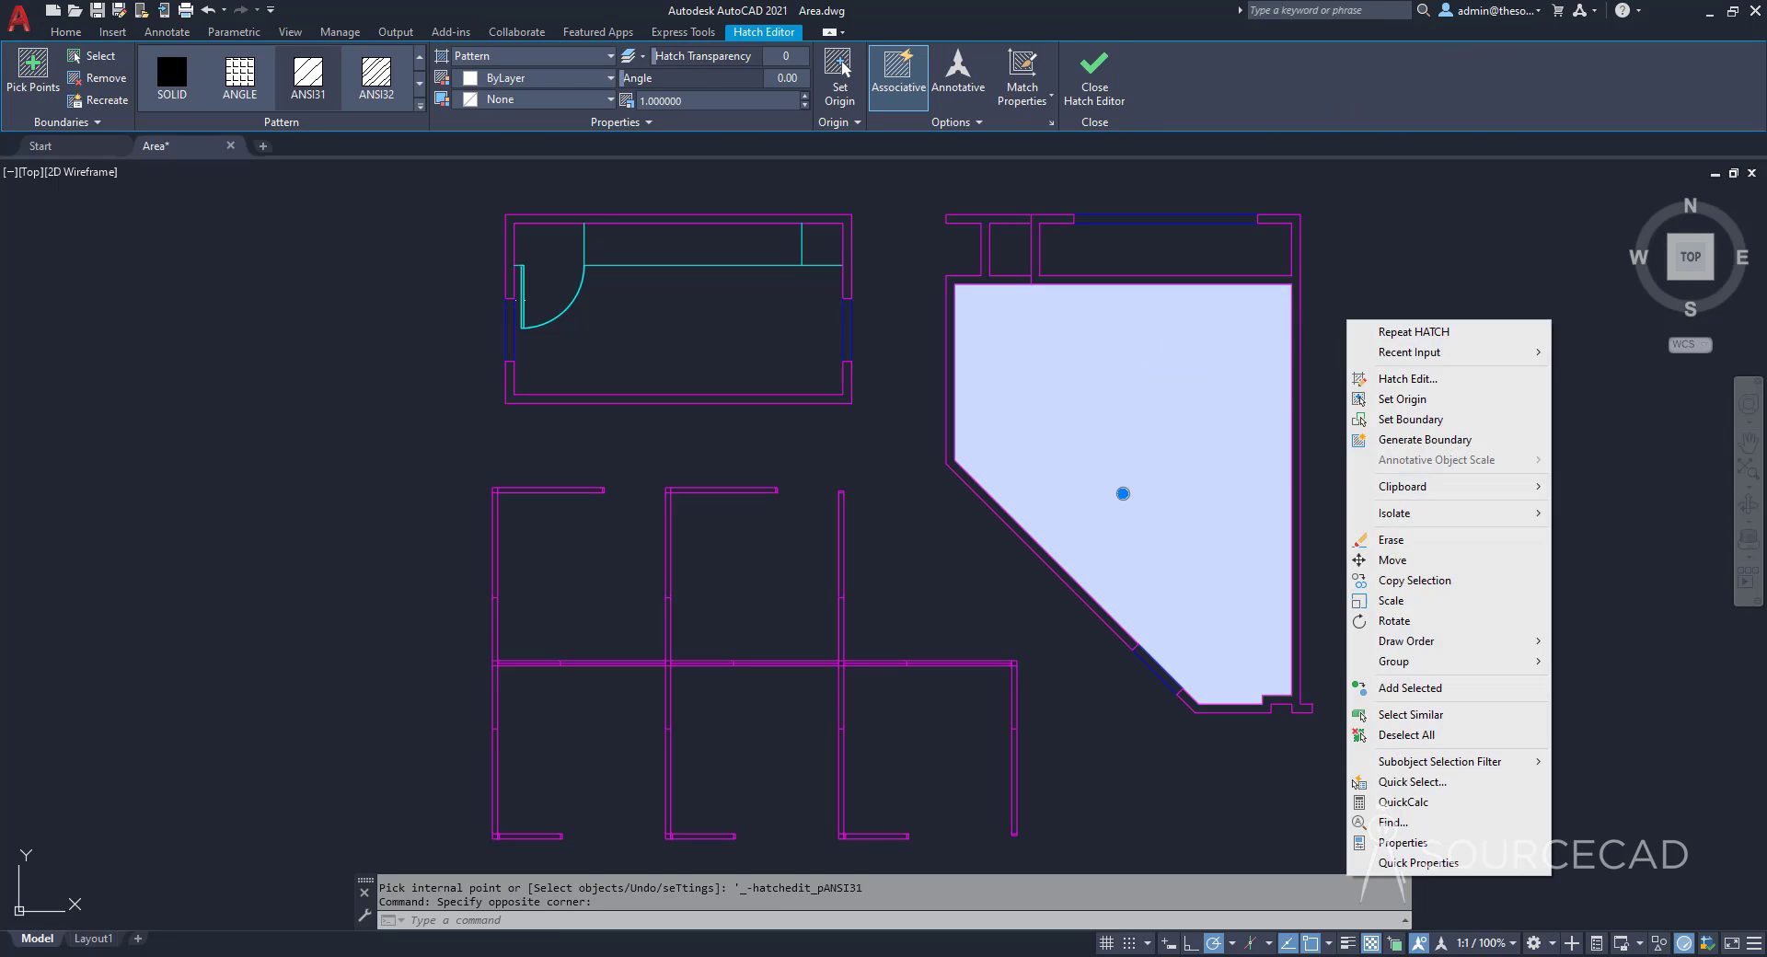
{"action": "left_click", "coordinate": [1449, 843]}
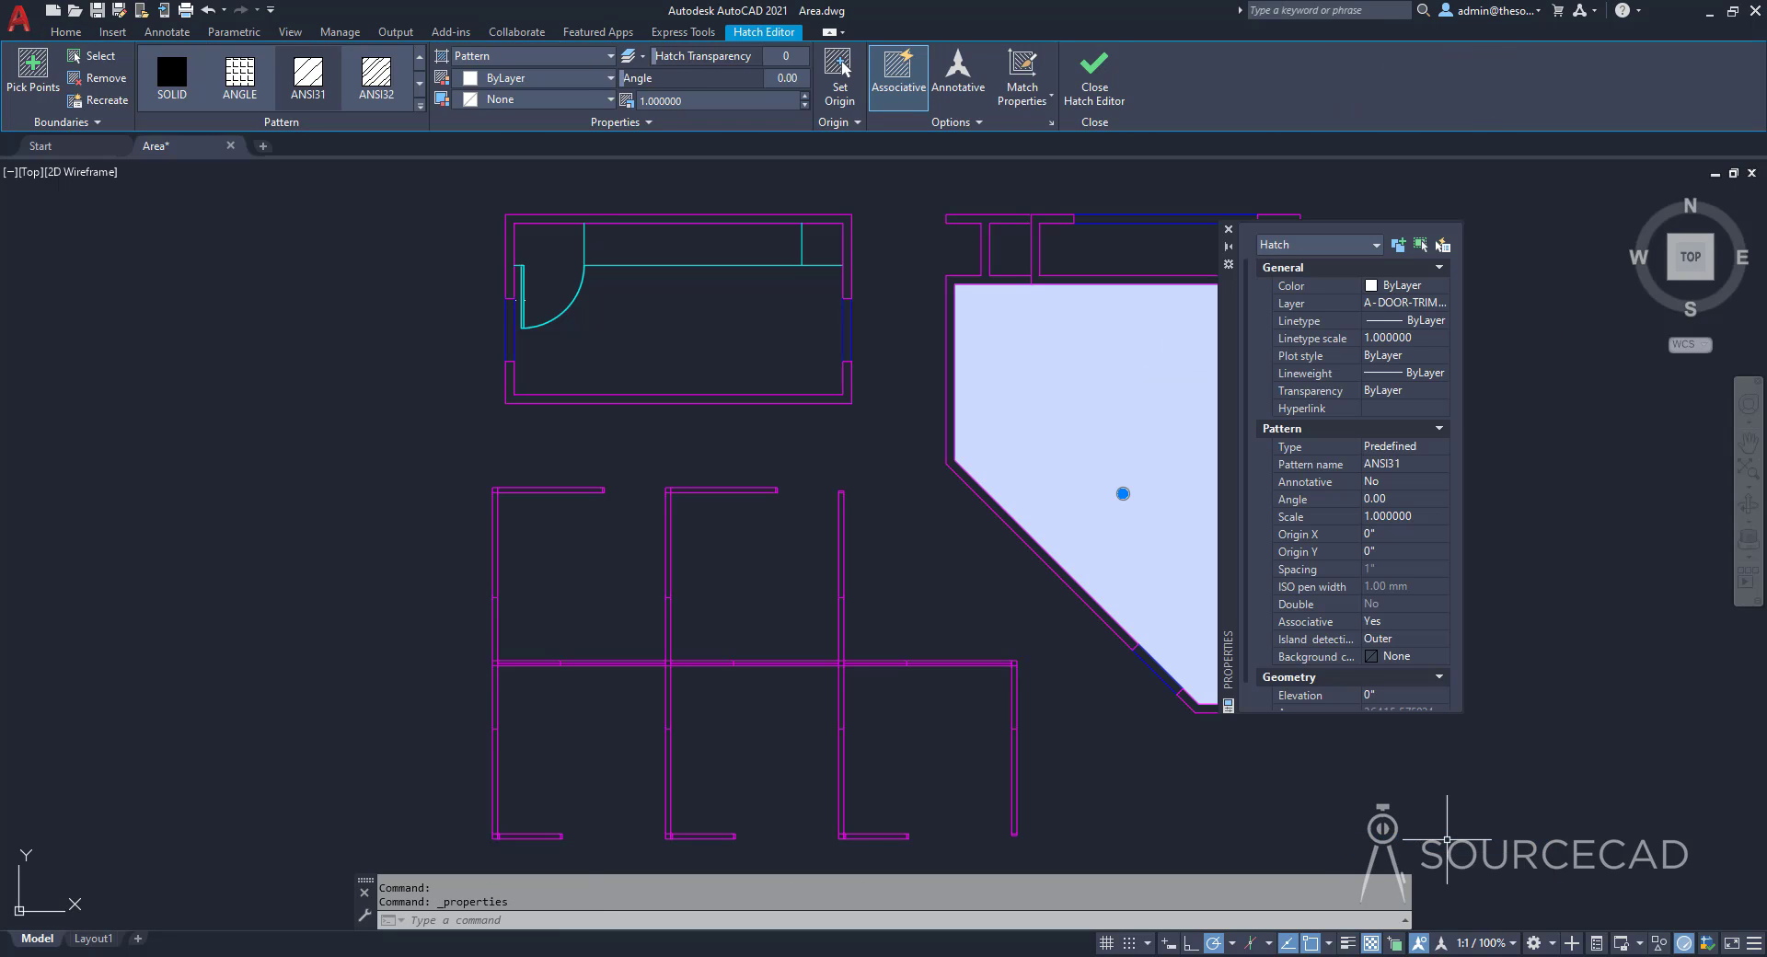
{"action": "scroll", "coordinate": [1420, 448], "scroll_direction": "down", "scroll_amount": 1}
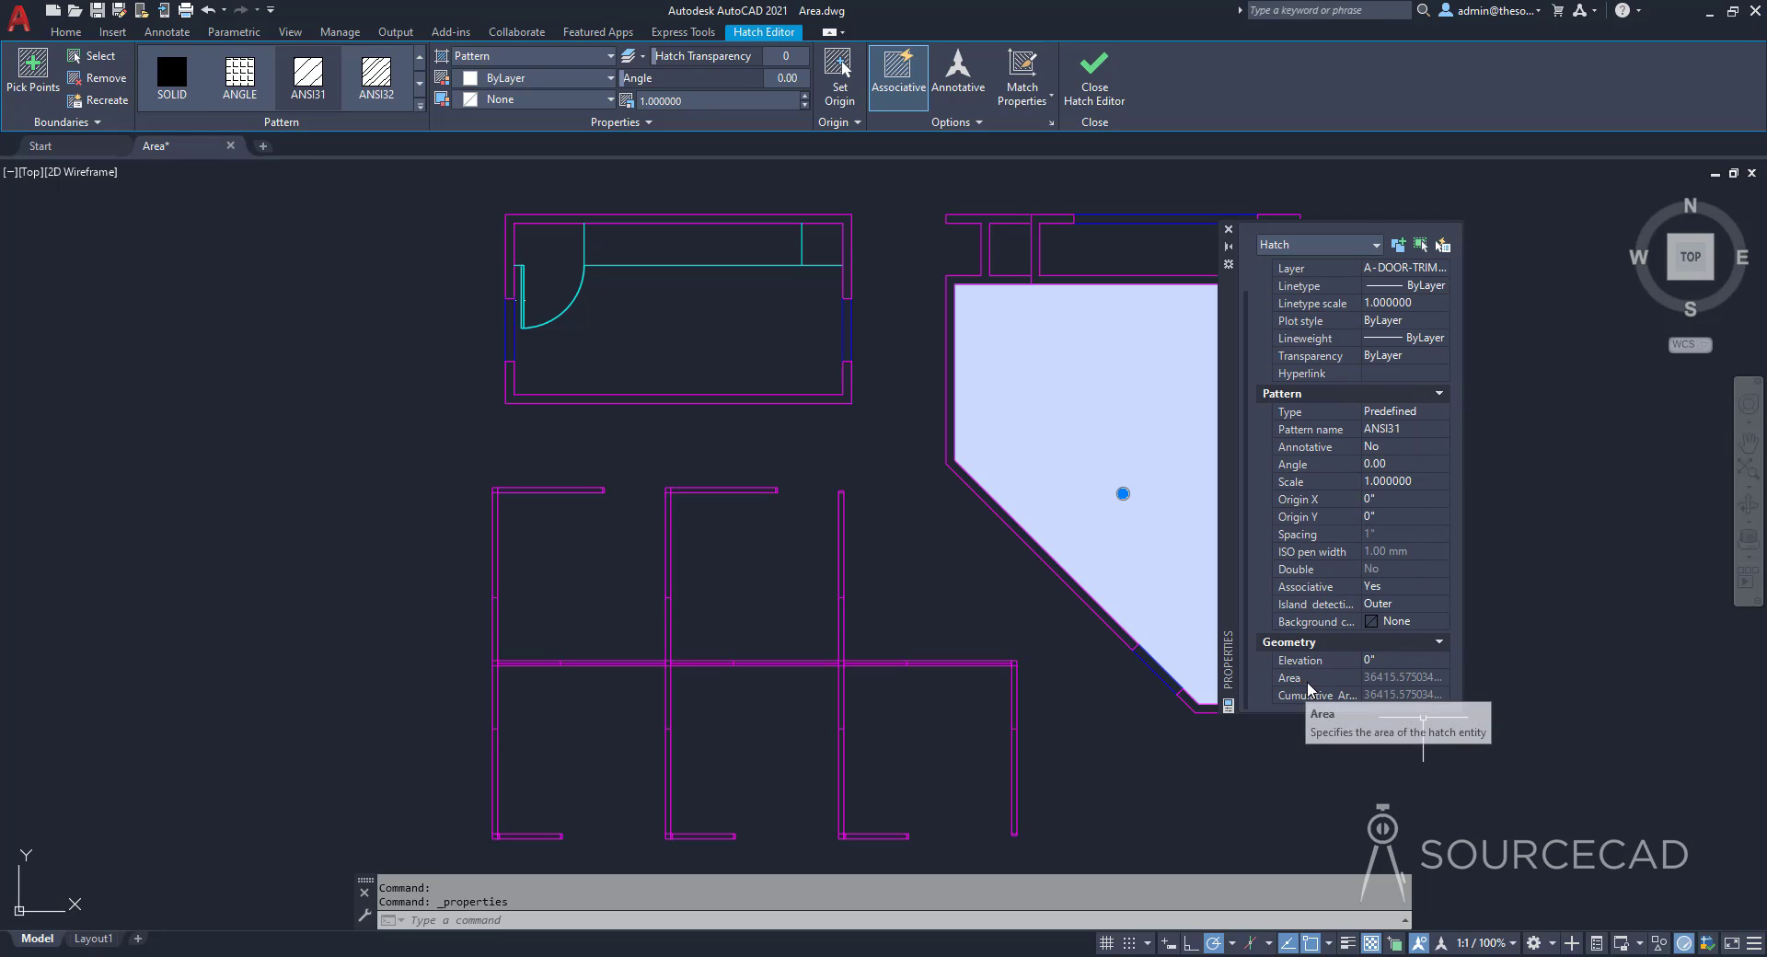
{"action": "mouse_move", "coordinate": [1400, 689]}
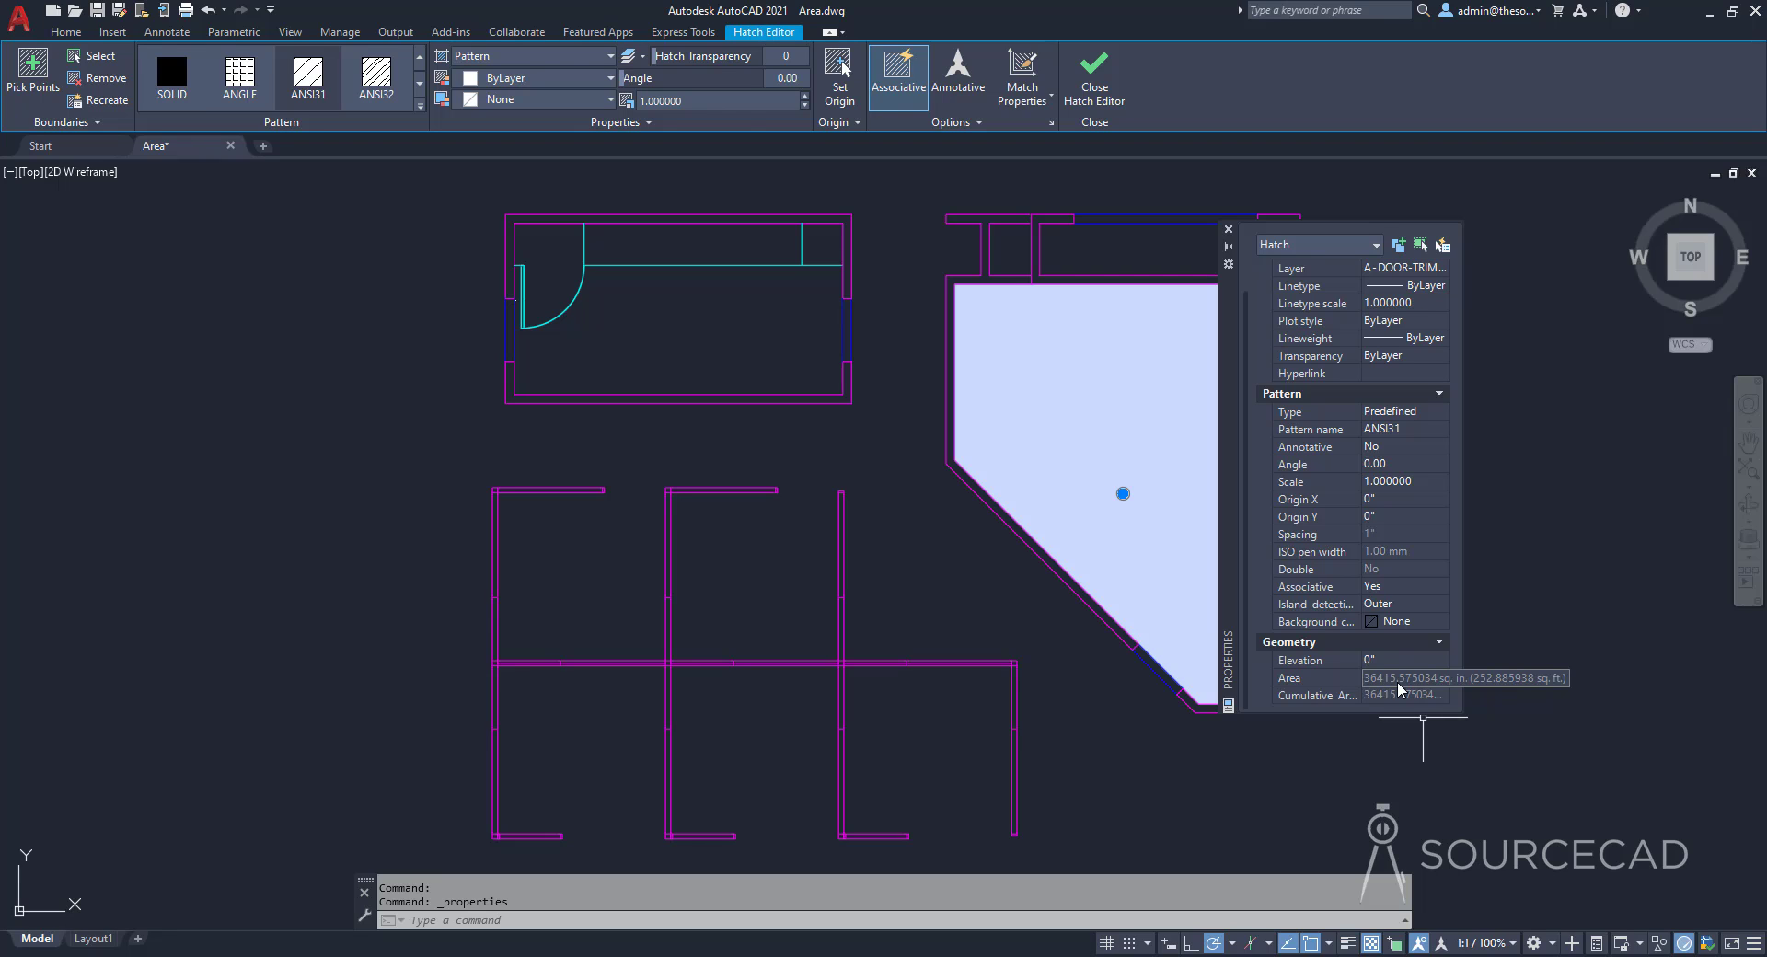
{"action": "key", "text": "Escape"}
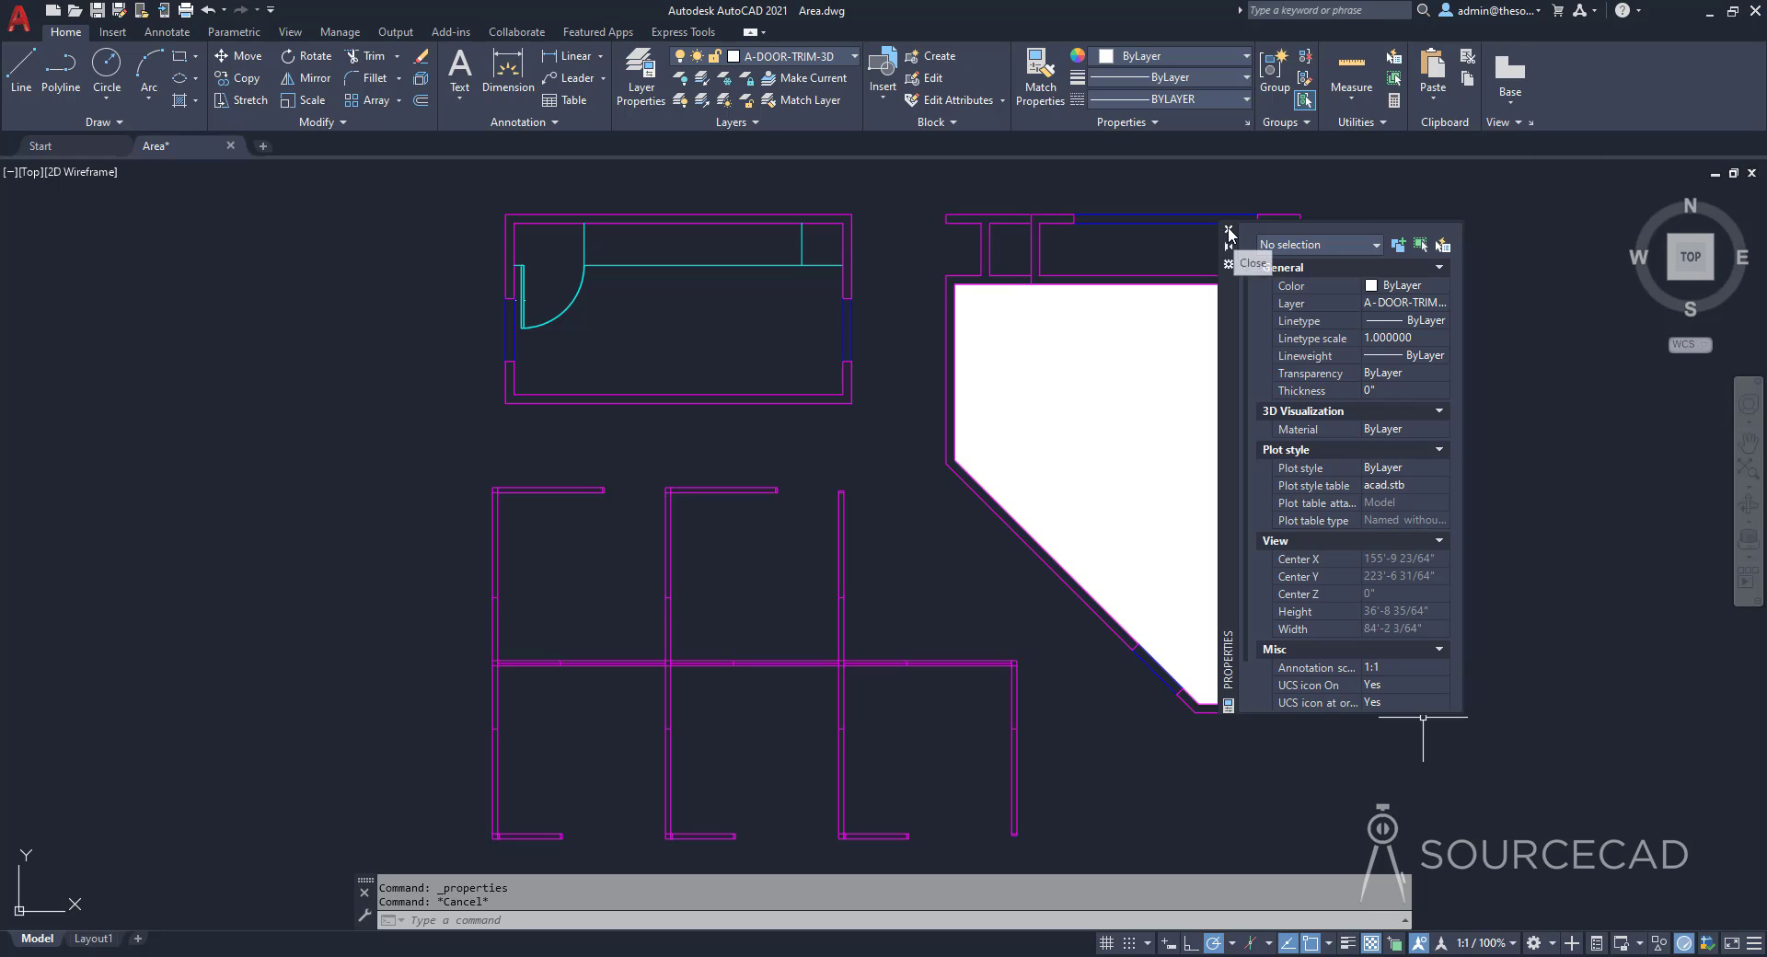
Step: Close the object properties and delete the hatch from the angled room
{"action": "left_click", "coordinate": [1229, 233]}
{"action": "left_click", "coordinate": [1201, 343]}
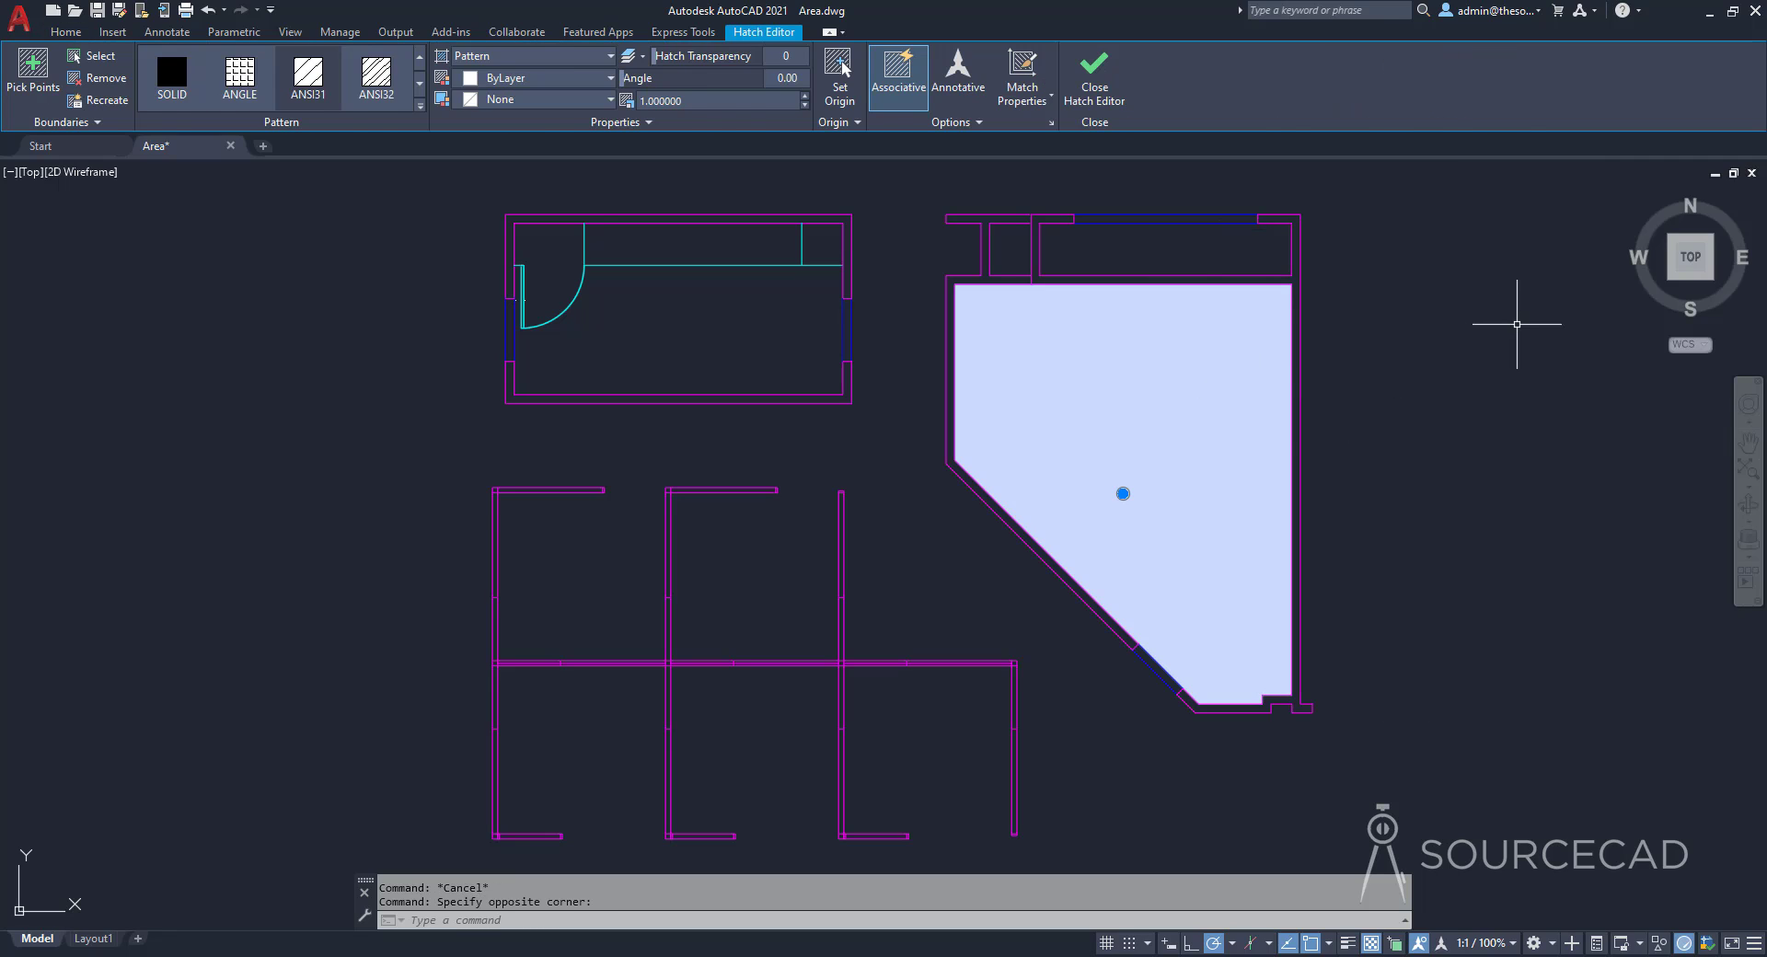
{"action": "key", "text": "Delete"}
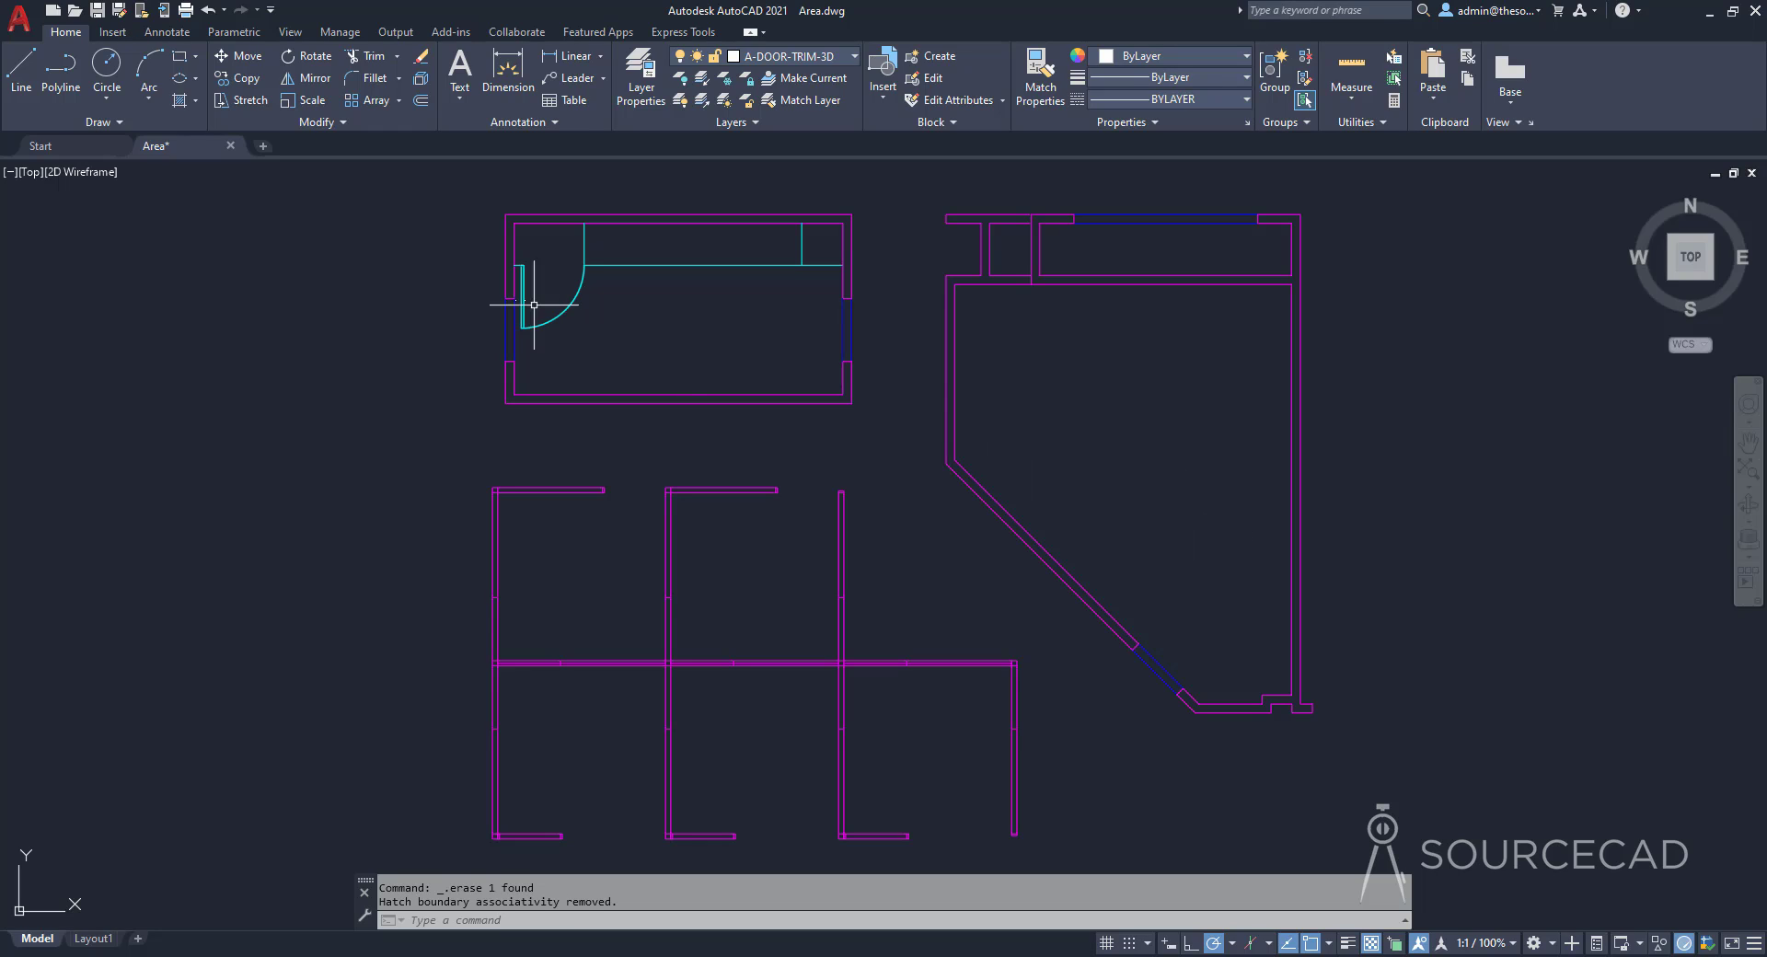
Step: Create a closed boundary of object type Polyline around the interior of the large angled room
{"action": "left_click", "coordinate": [199, 98]}
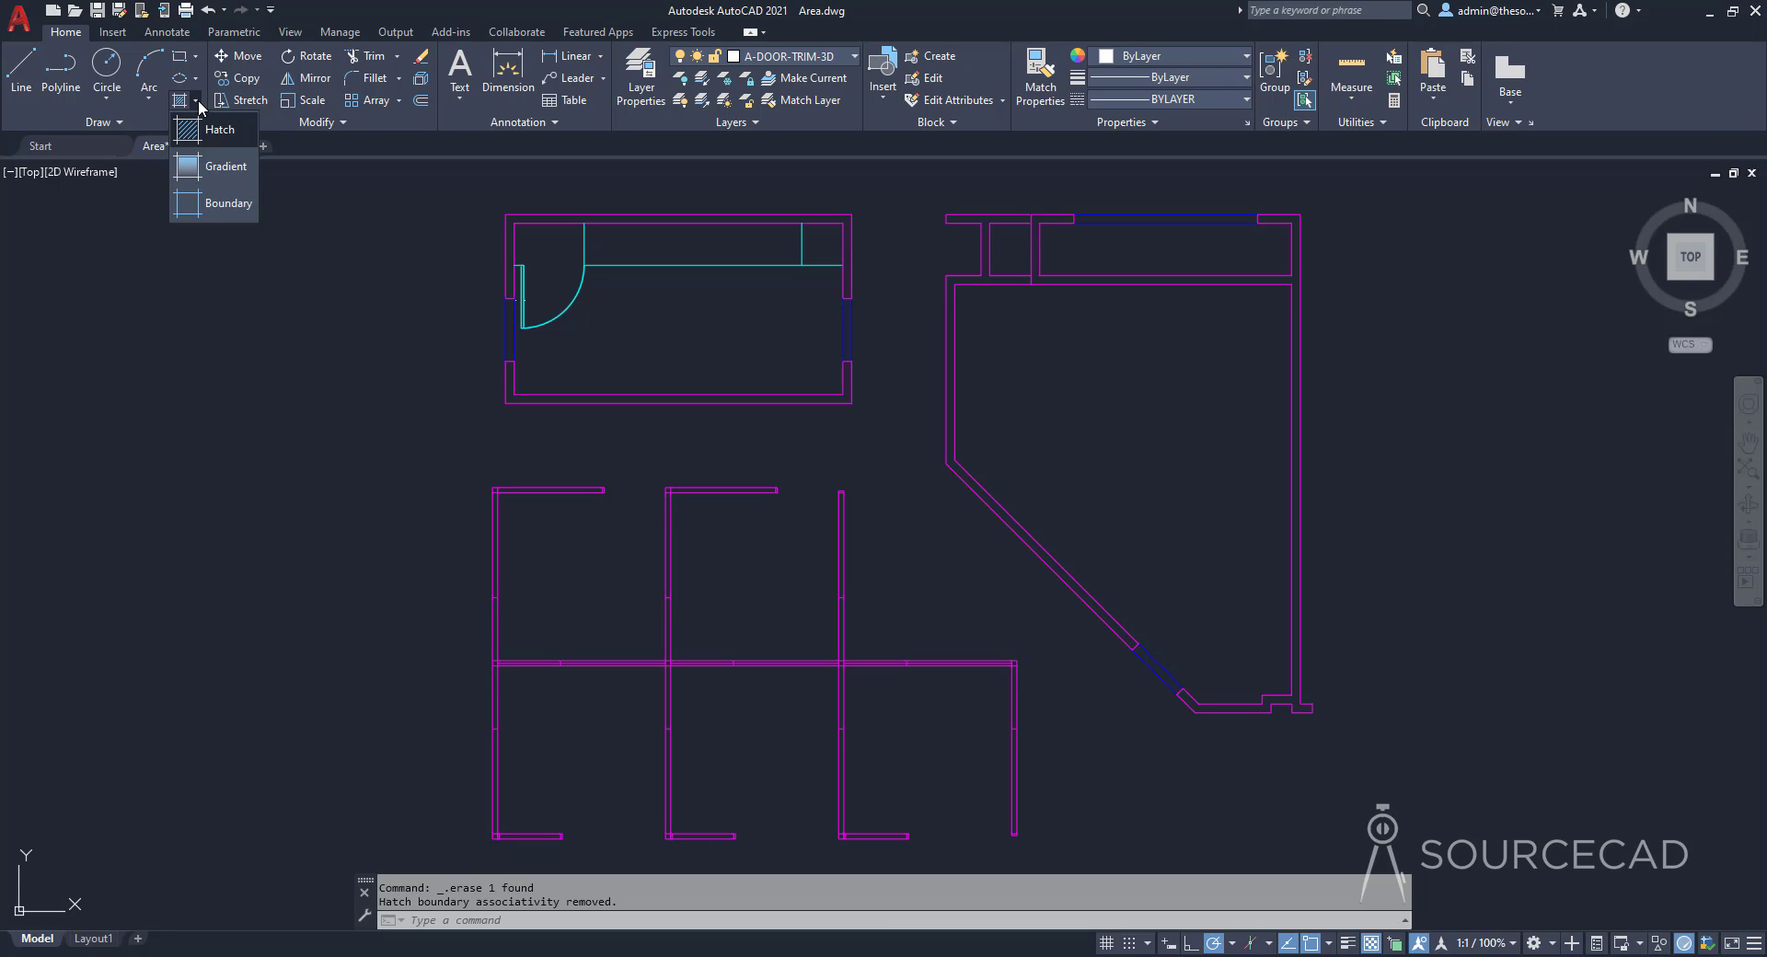
{"action": "left_click", "coordinate": [225, 208]}
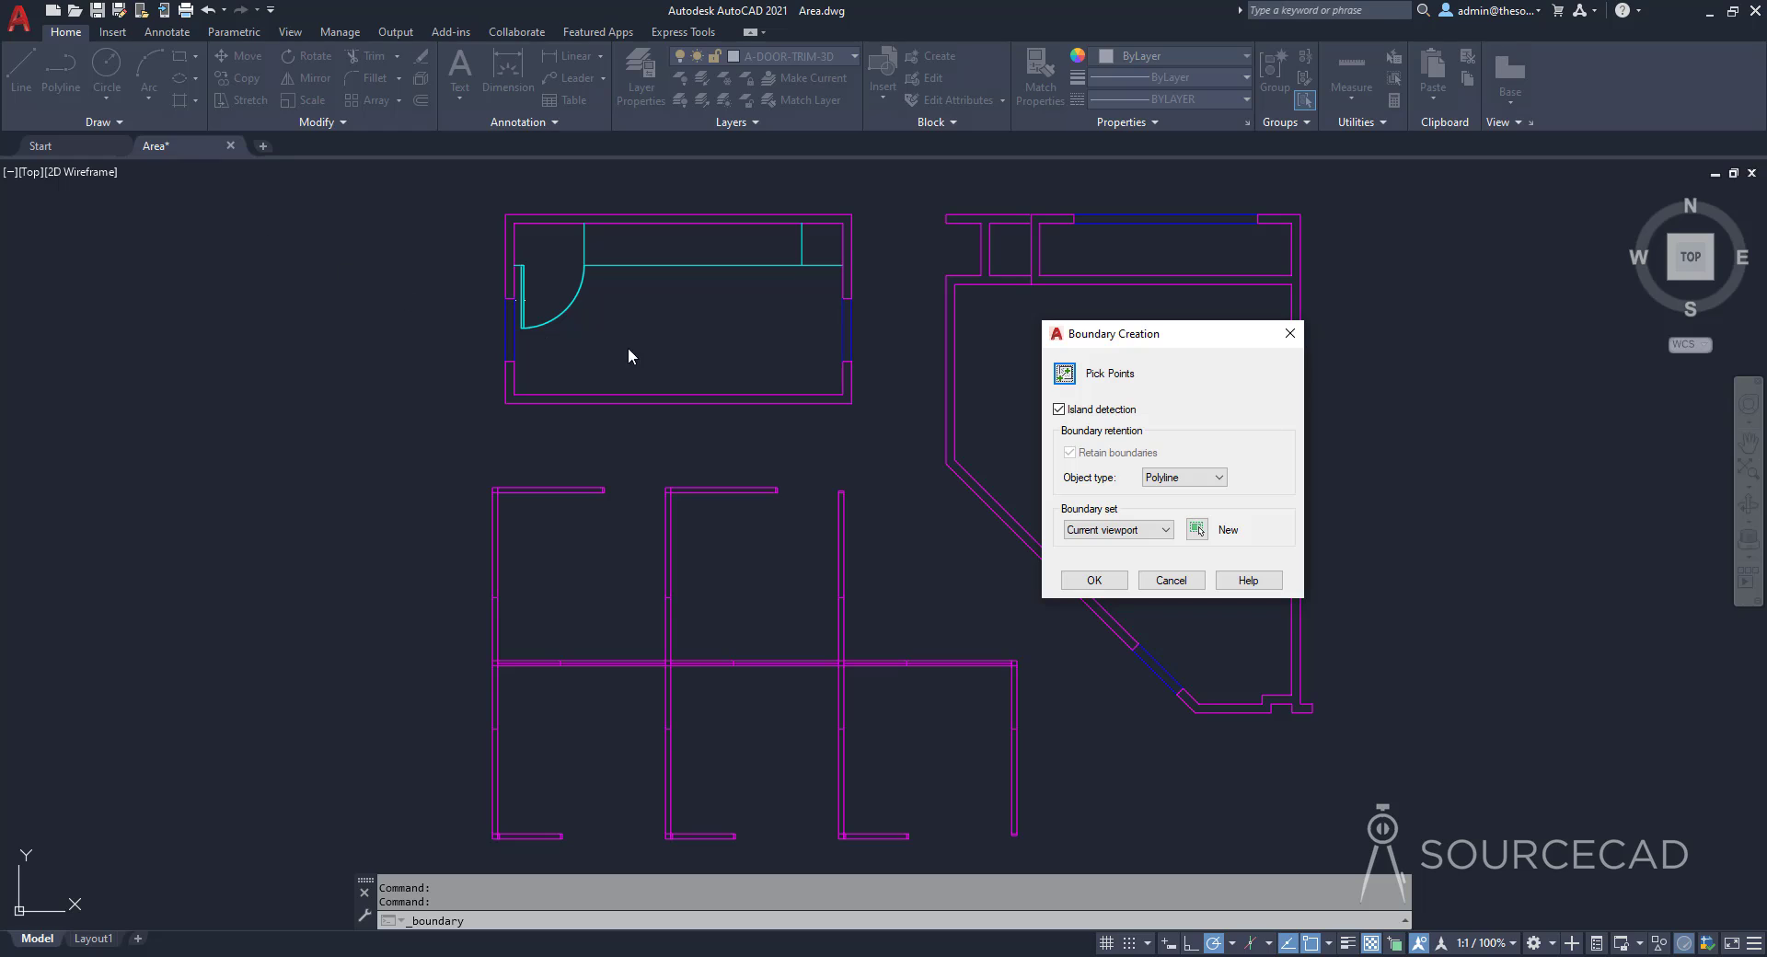
{"action": "left_click_drag", "start_coordinate": [1143, 343], "coordinate": [1460, 303]}
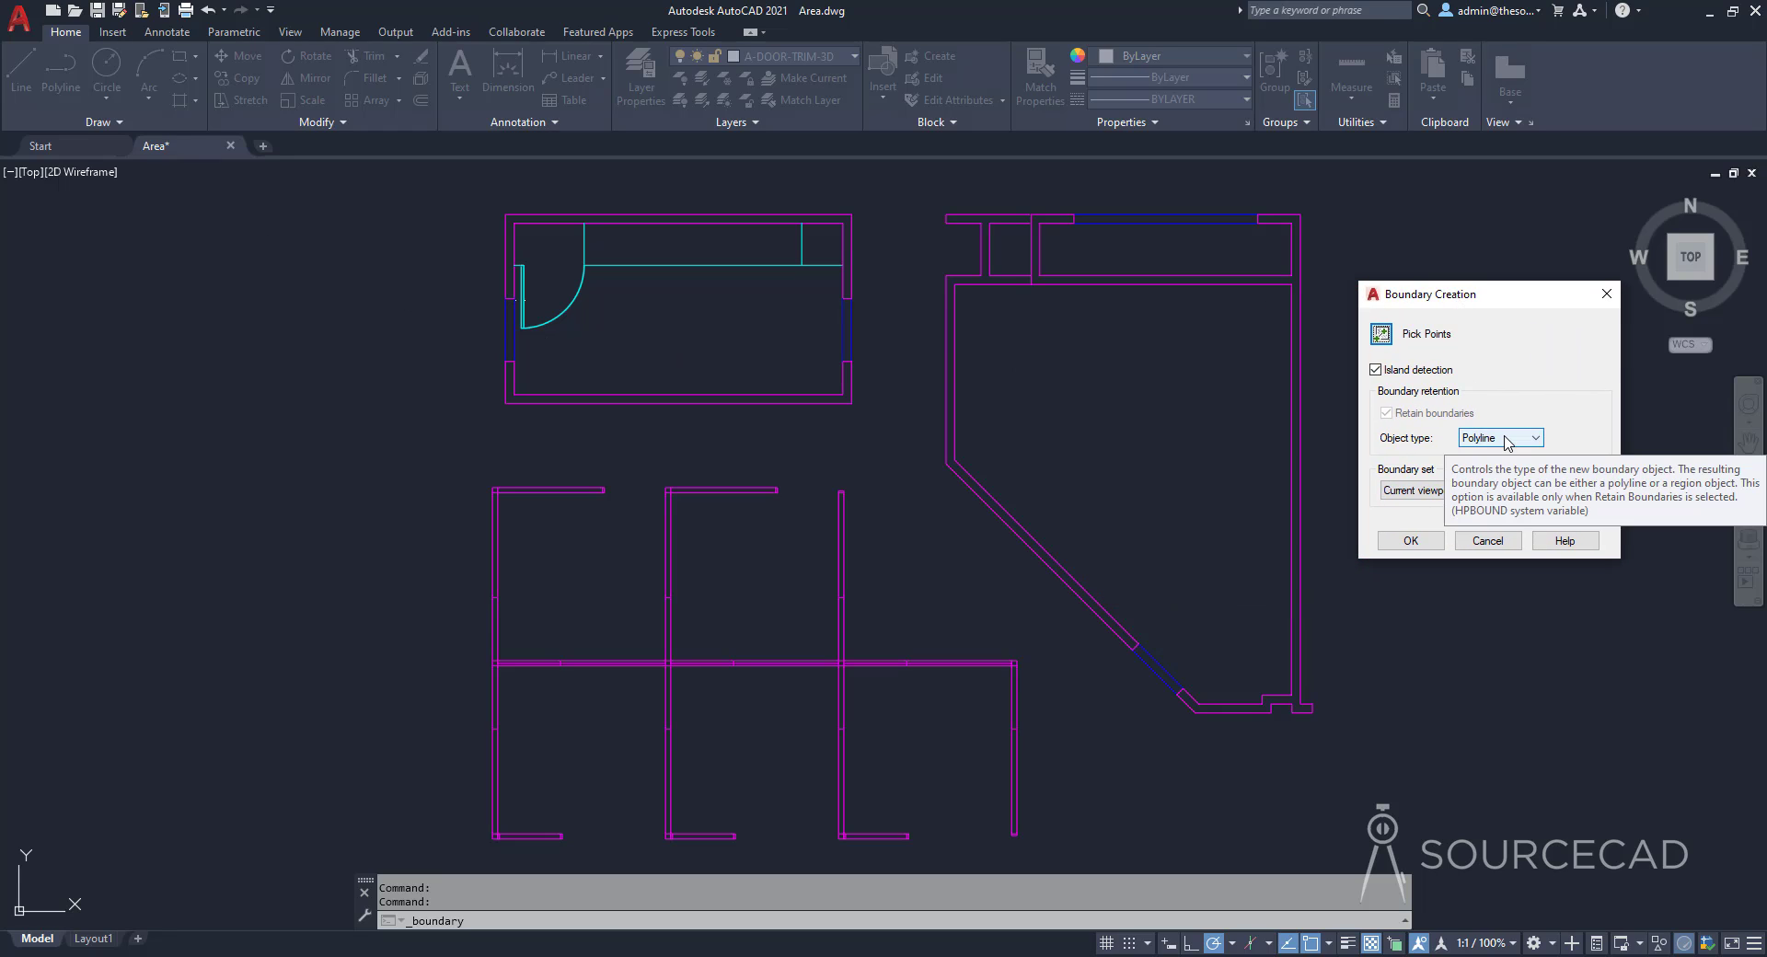
{"action": "left_click", "coordinate": [1507, 441]}
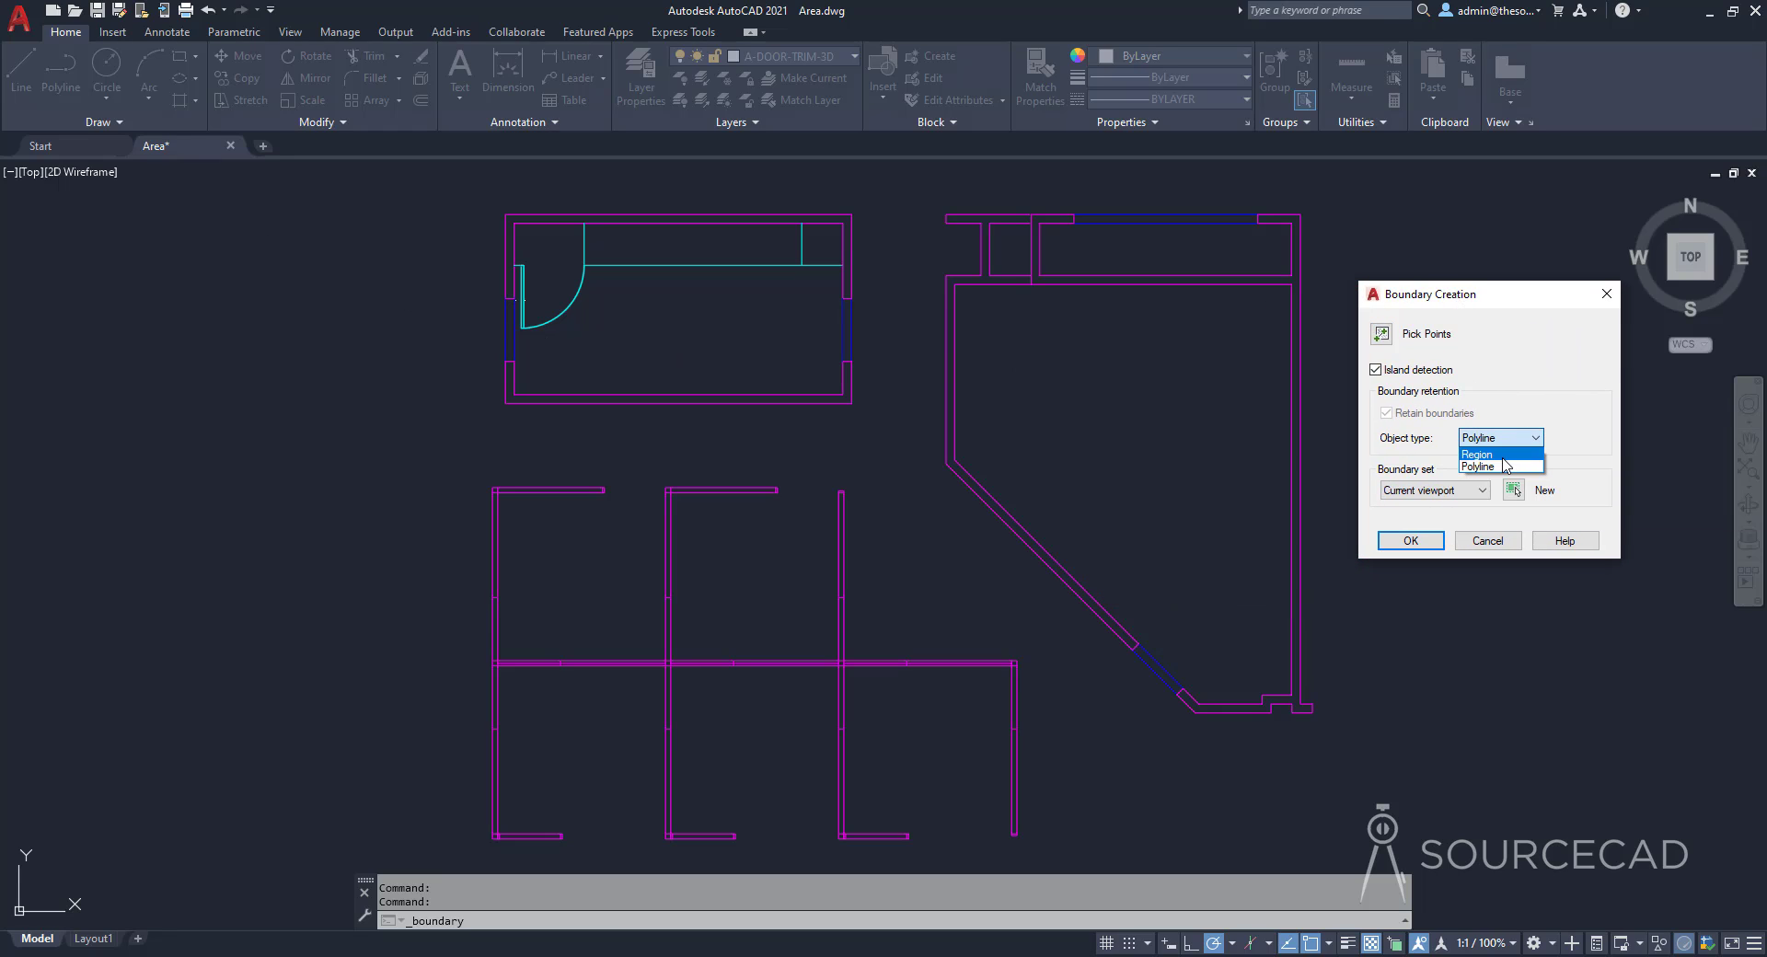
{"action": "left_click", "coordinate": [1504, 467]}
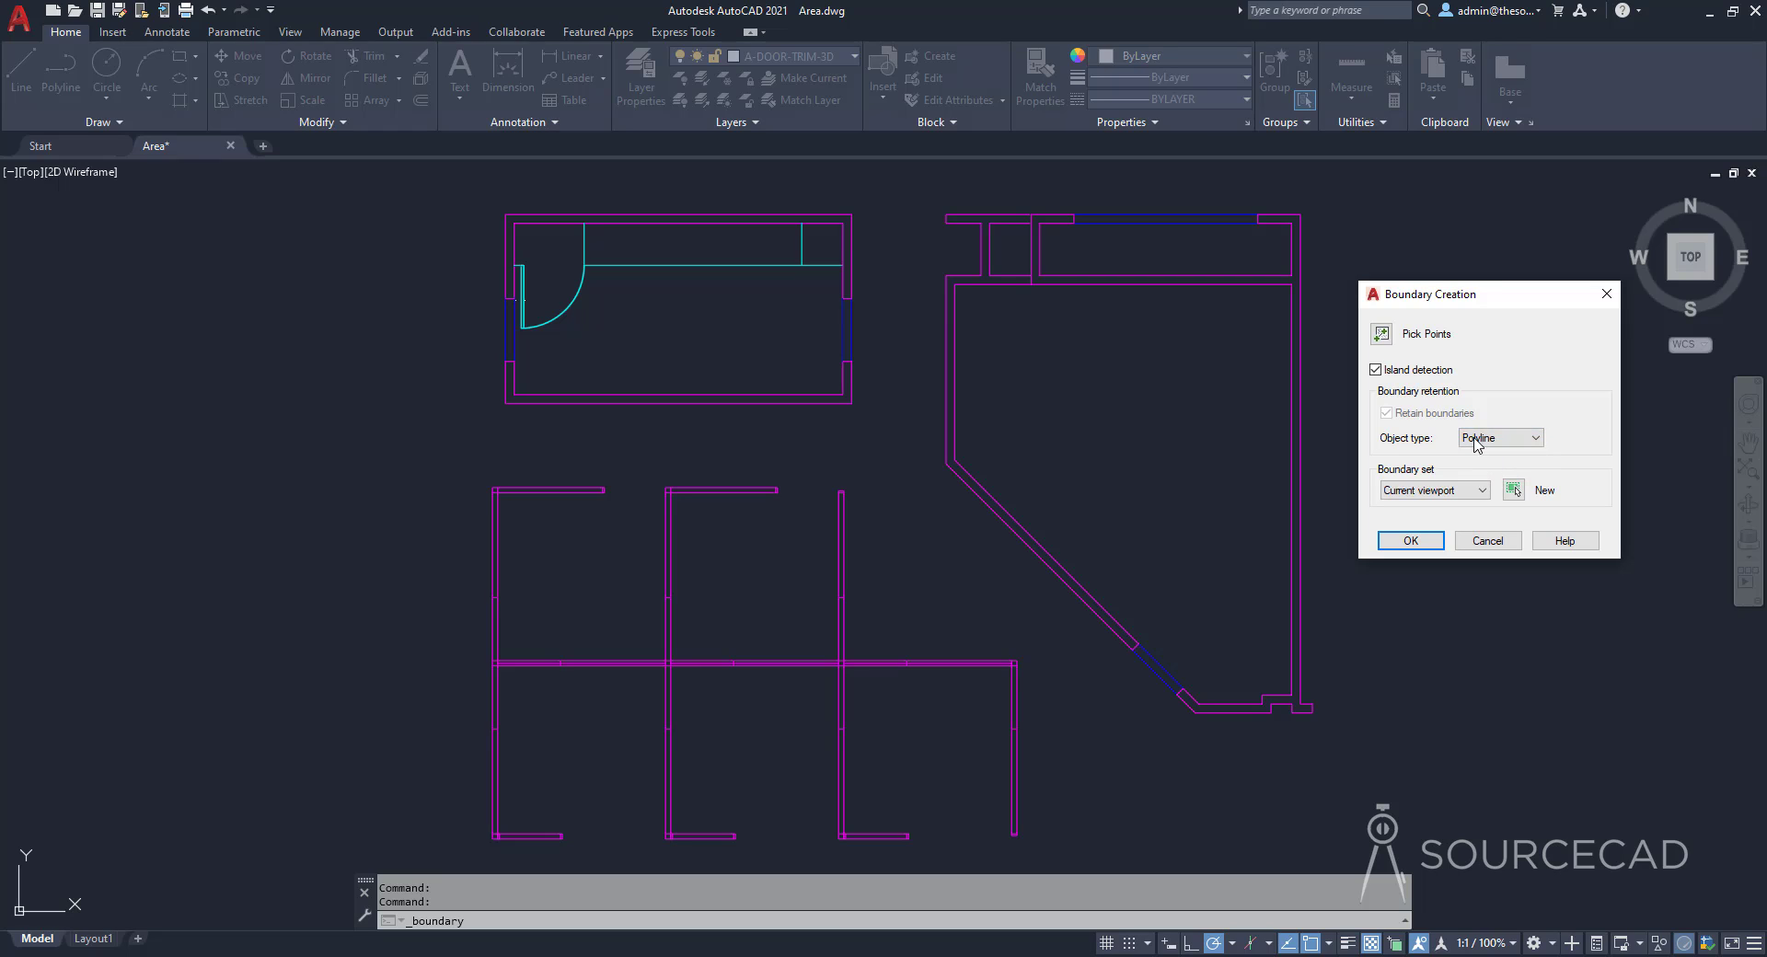
{"action": "left_click", "coordinate": [1384, 334]}
{"action": "left_click", "coordinate": [1129, 394]}
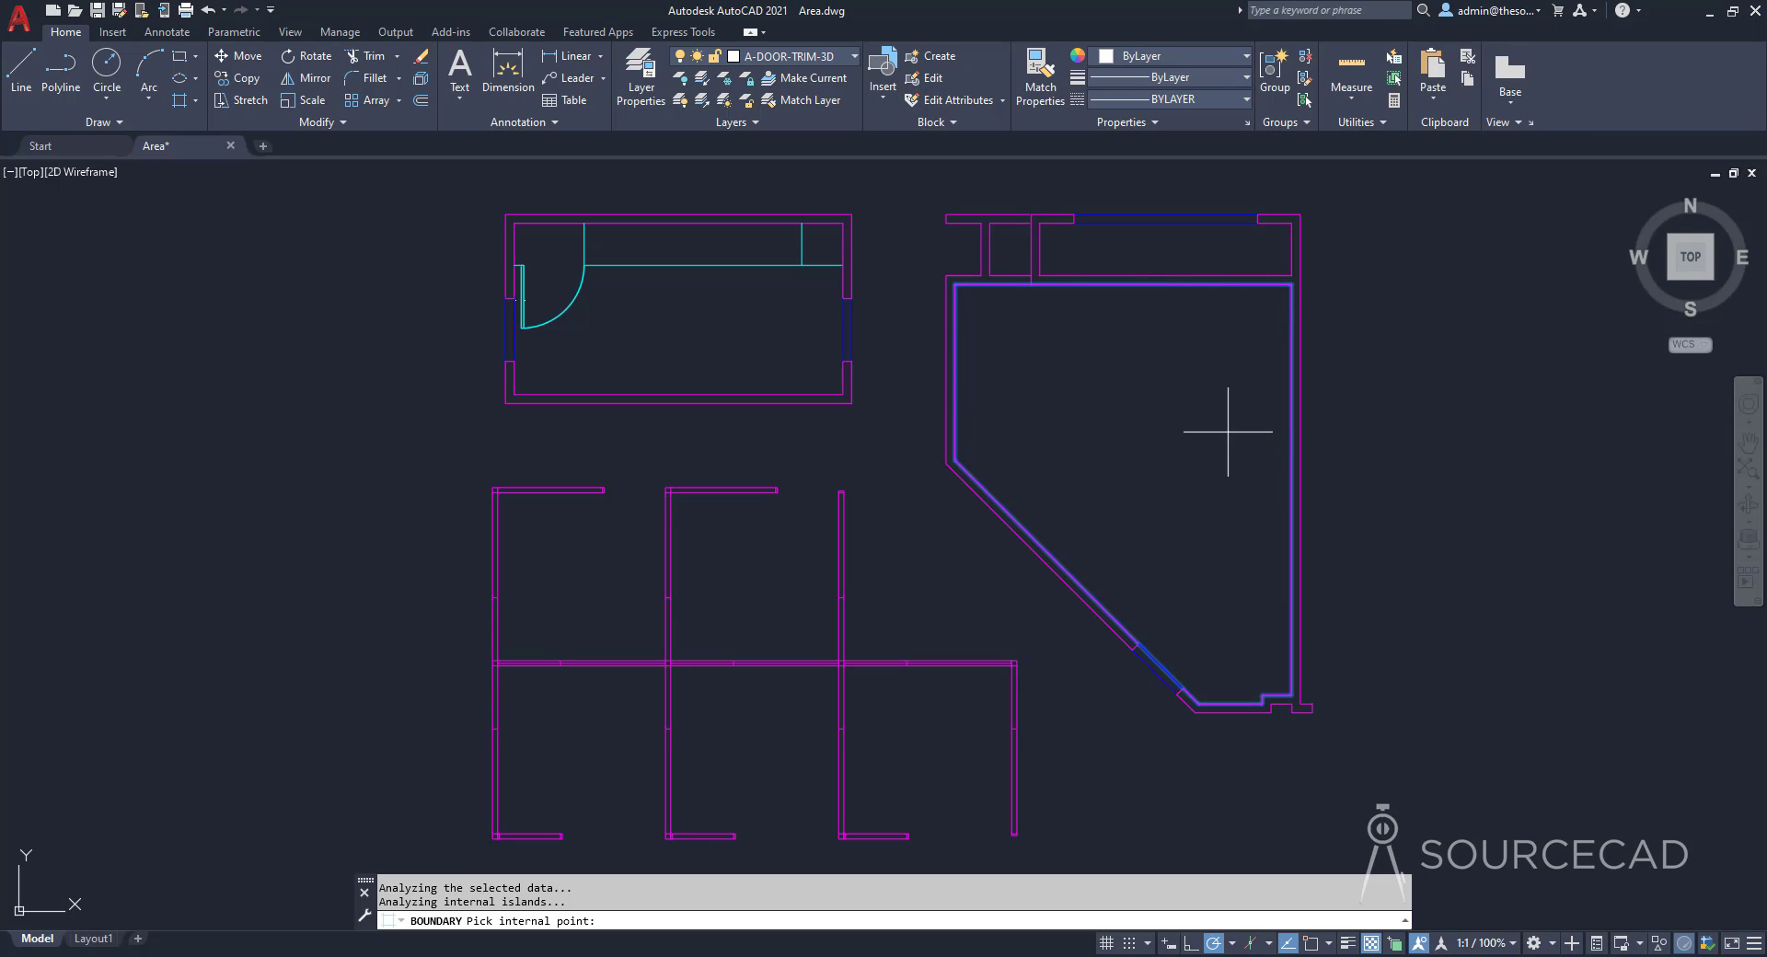
{"action": "key", "text": "Return"}
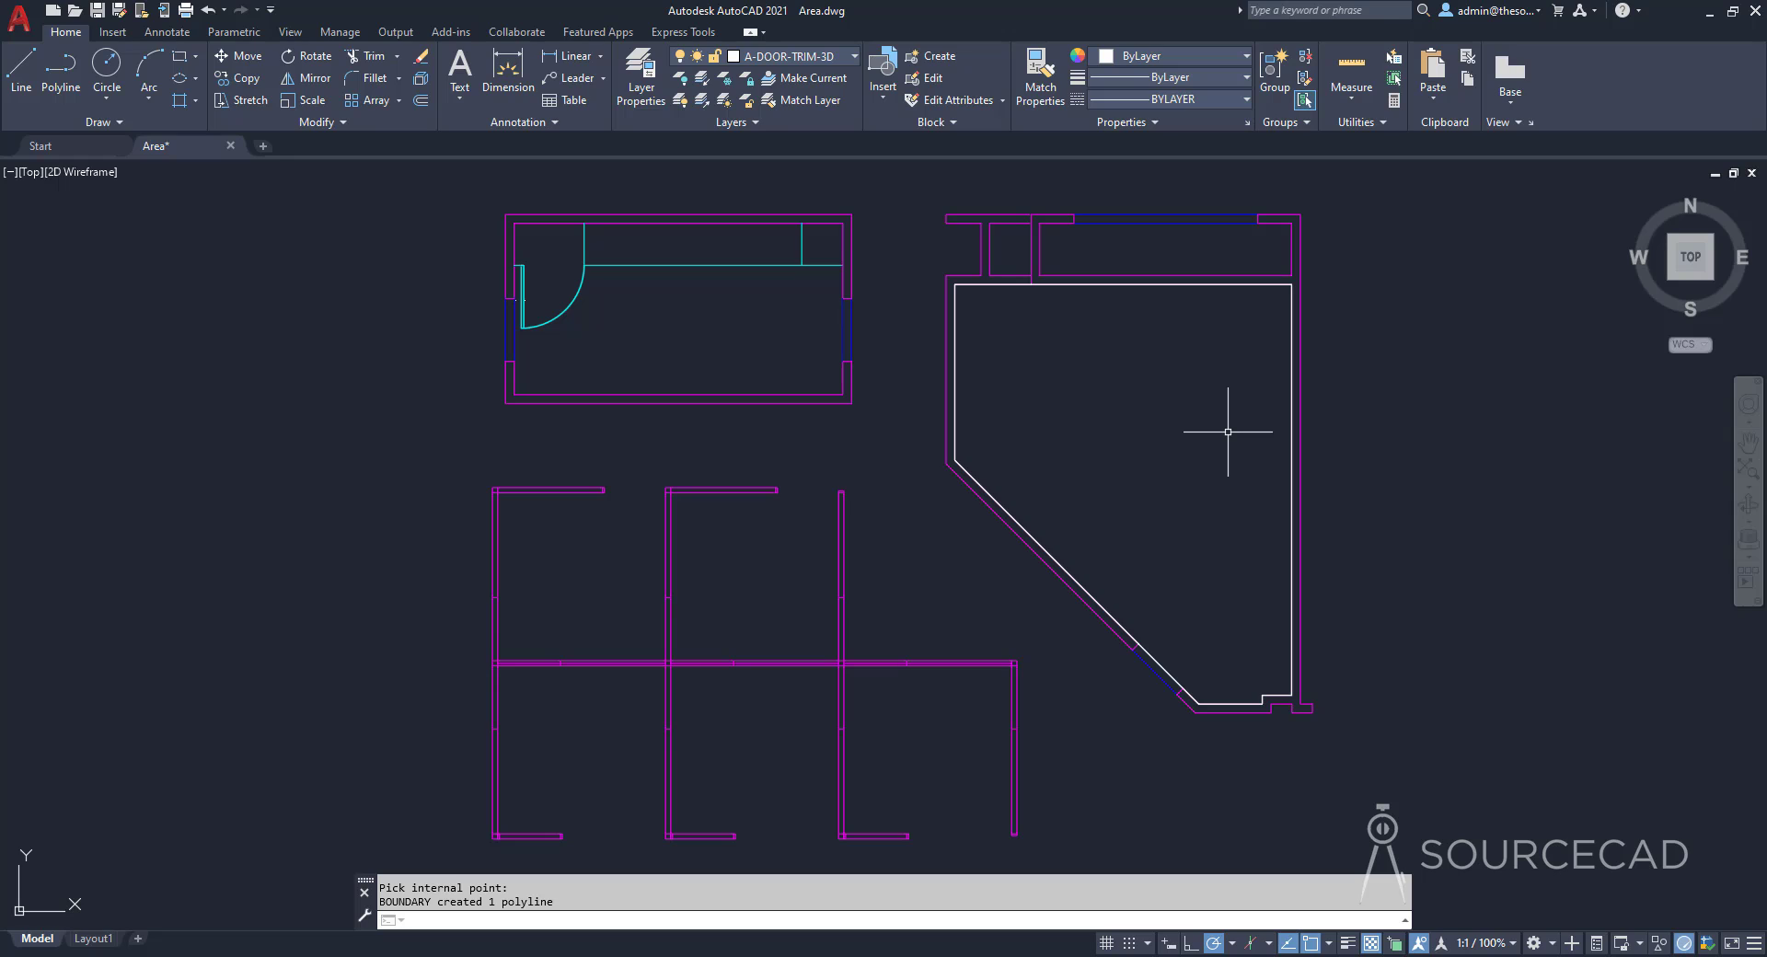
Step: Check the area of the angled room's boundary polyline in its object properties
{"action": "left_click", "coordinate": [1226, 284]}
{"action": "right_click", "coordinate": [1348, 294]}
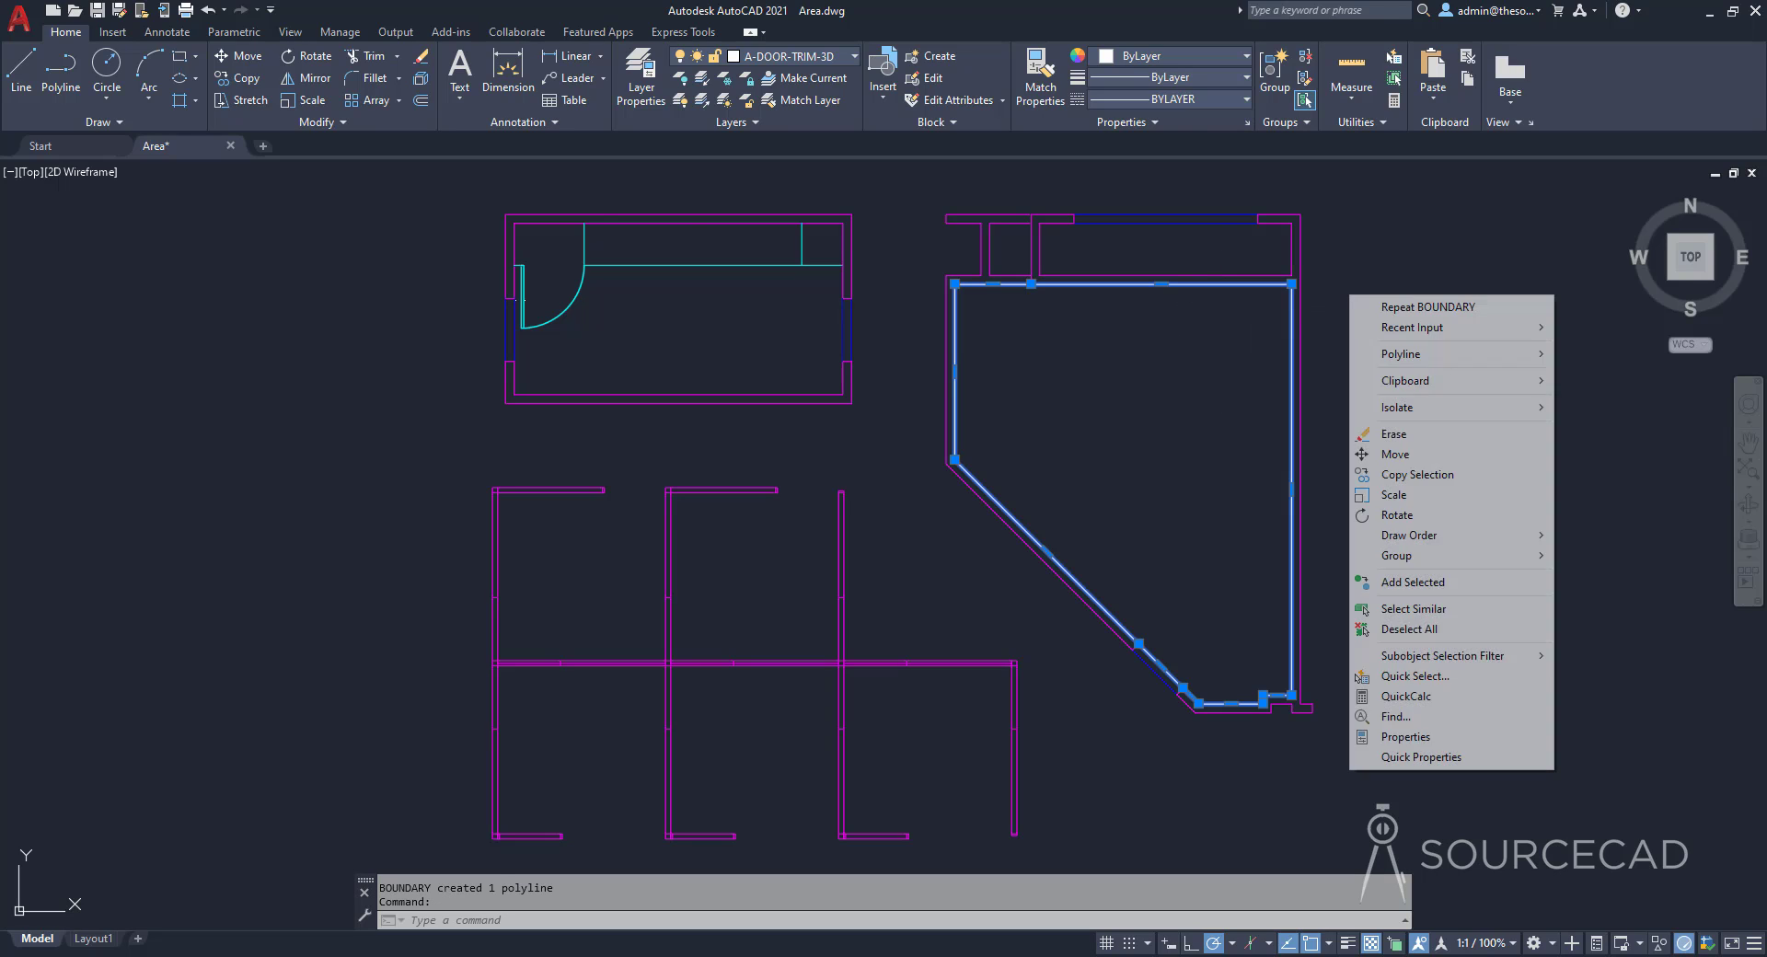
{"action": "left_click", "coordinate": [1432, 742]}
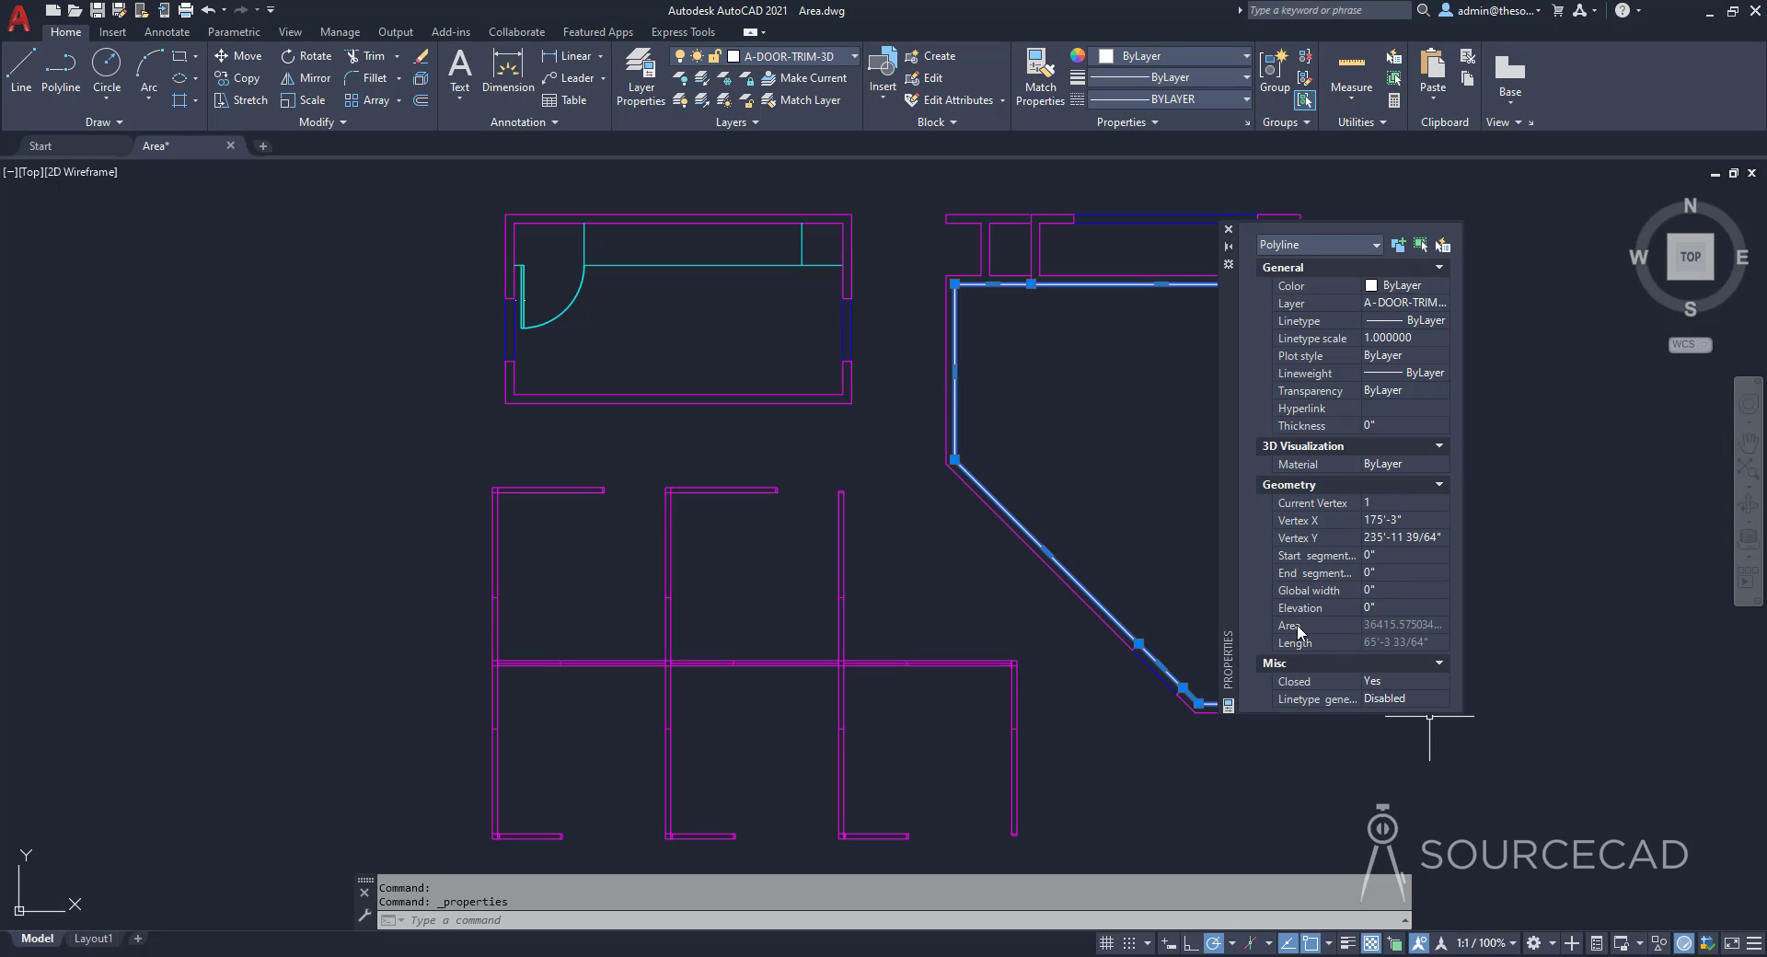
Step: Read the full area value of the angled room's boundary polyline, then deselect it and close its object properties
{"action": "mouse_move", "coordinate": [1404, 629]}
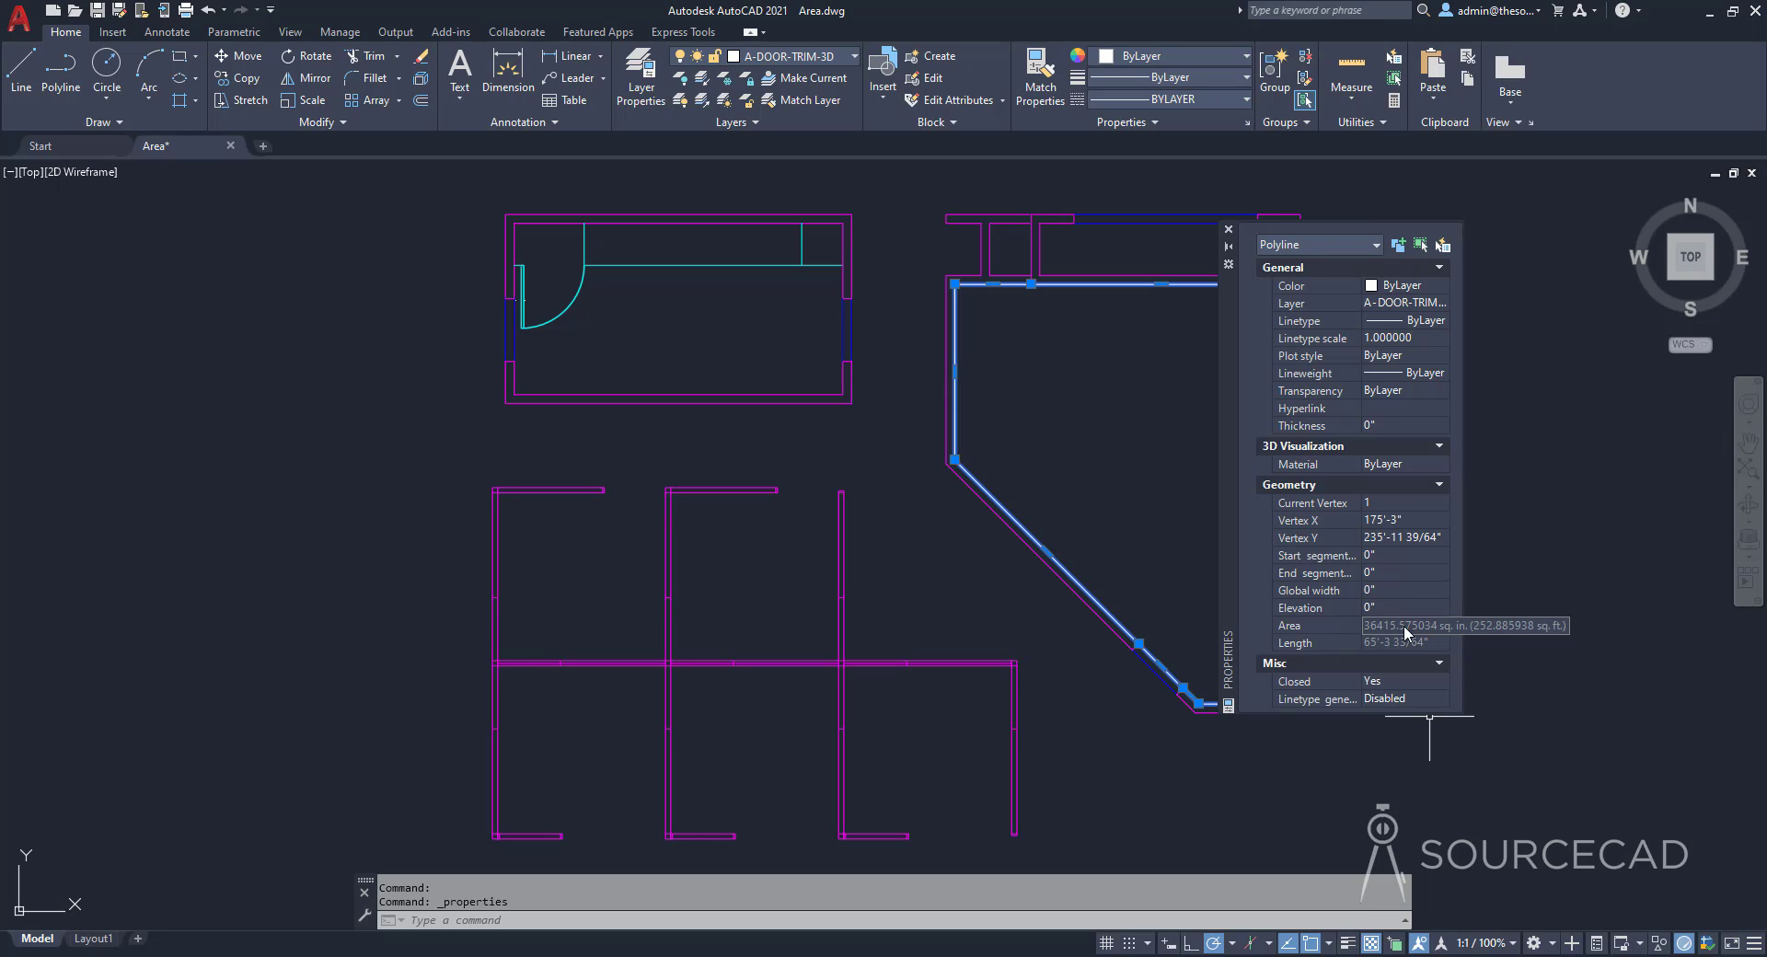
{"action": "key", "text": "Escape"}
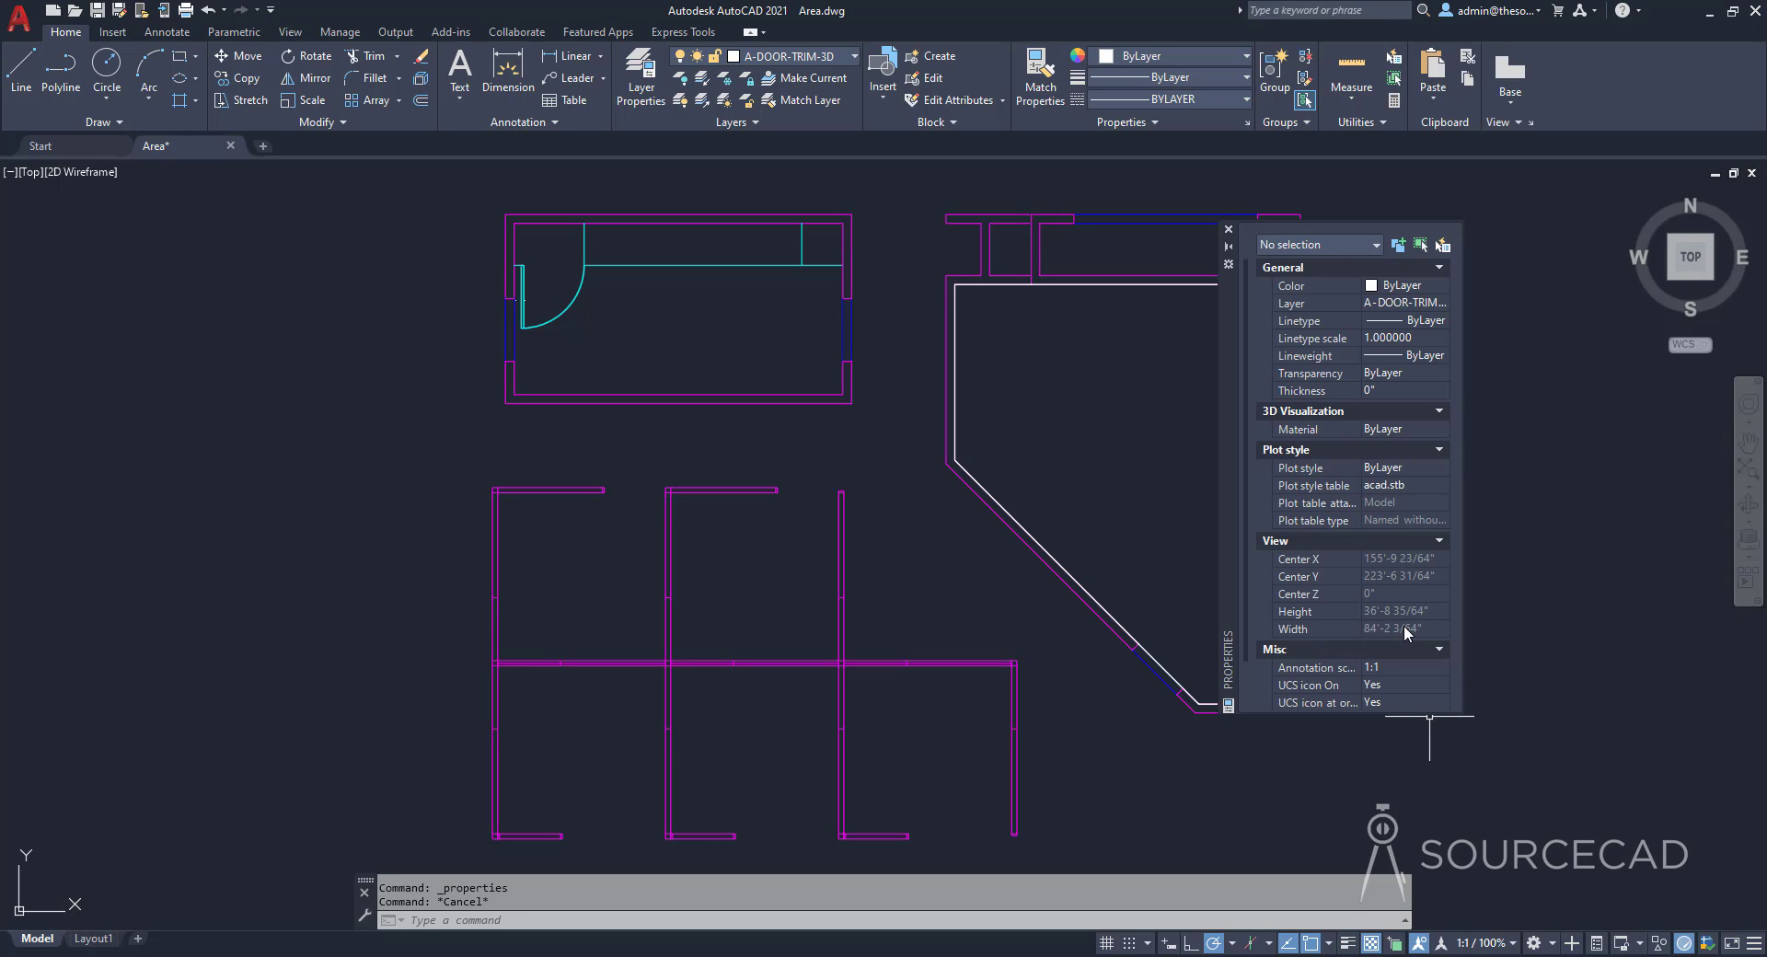
{"action": "left_click", "coordinate": [1228, 228]}
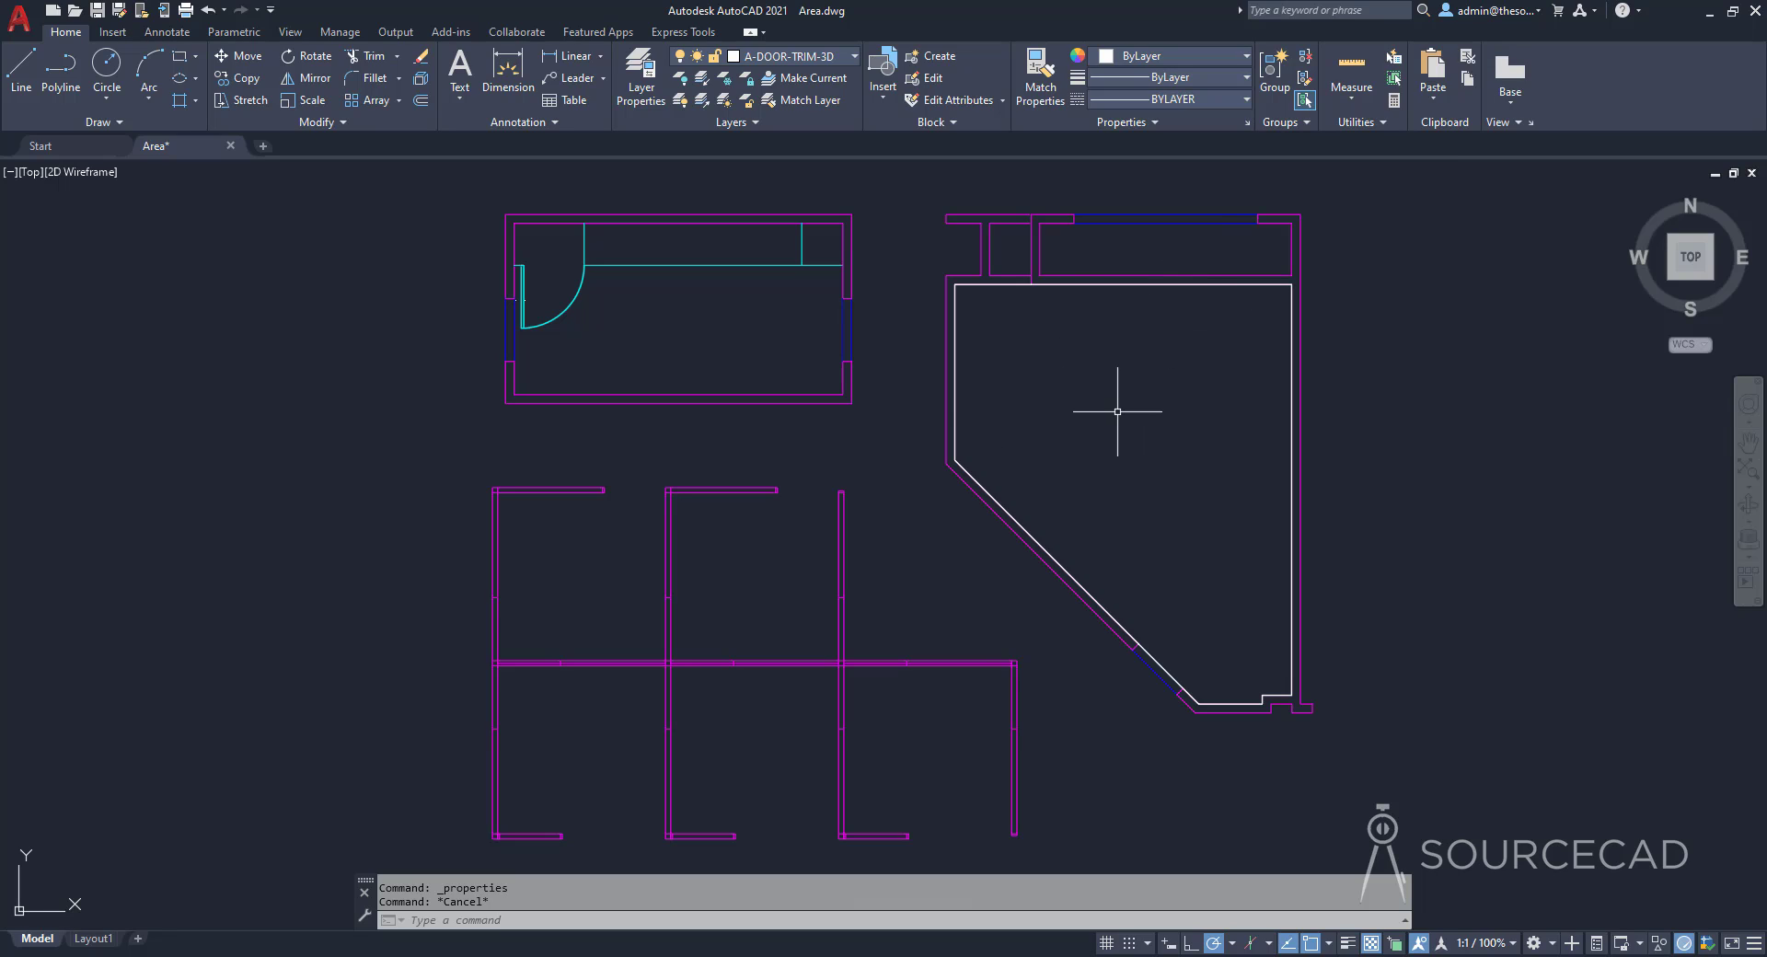
Step: Draw a line across the door opening at the bottom of the lower-left cubicle to close off the space
{"action": "middle_click_drag", "start_coordinate": [1117, 411], "coordinate": [1203, 389]}
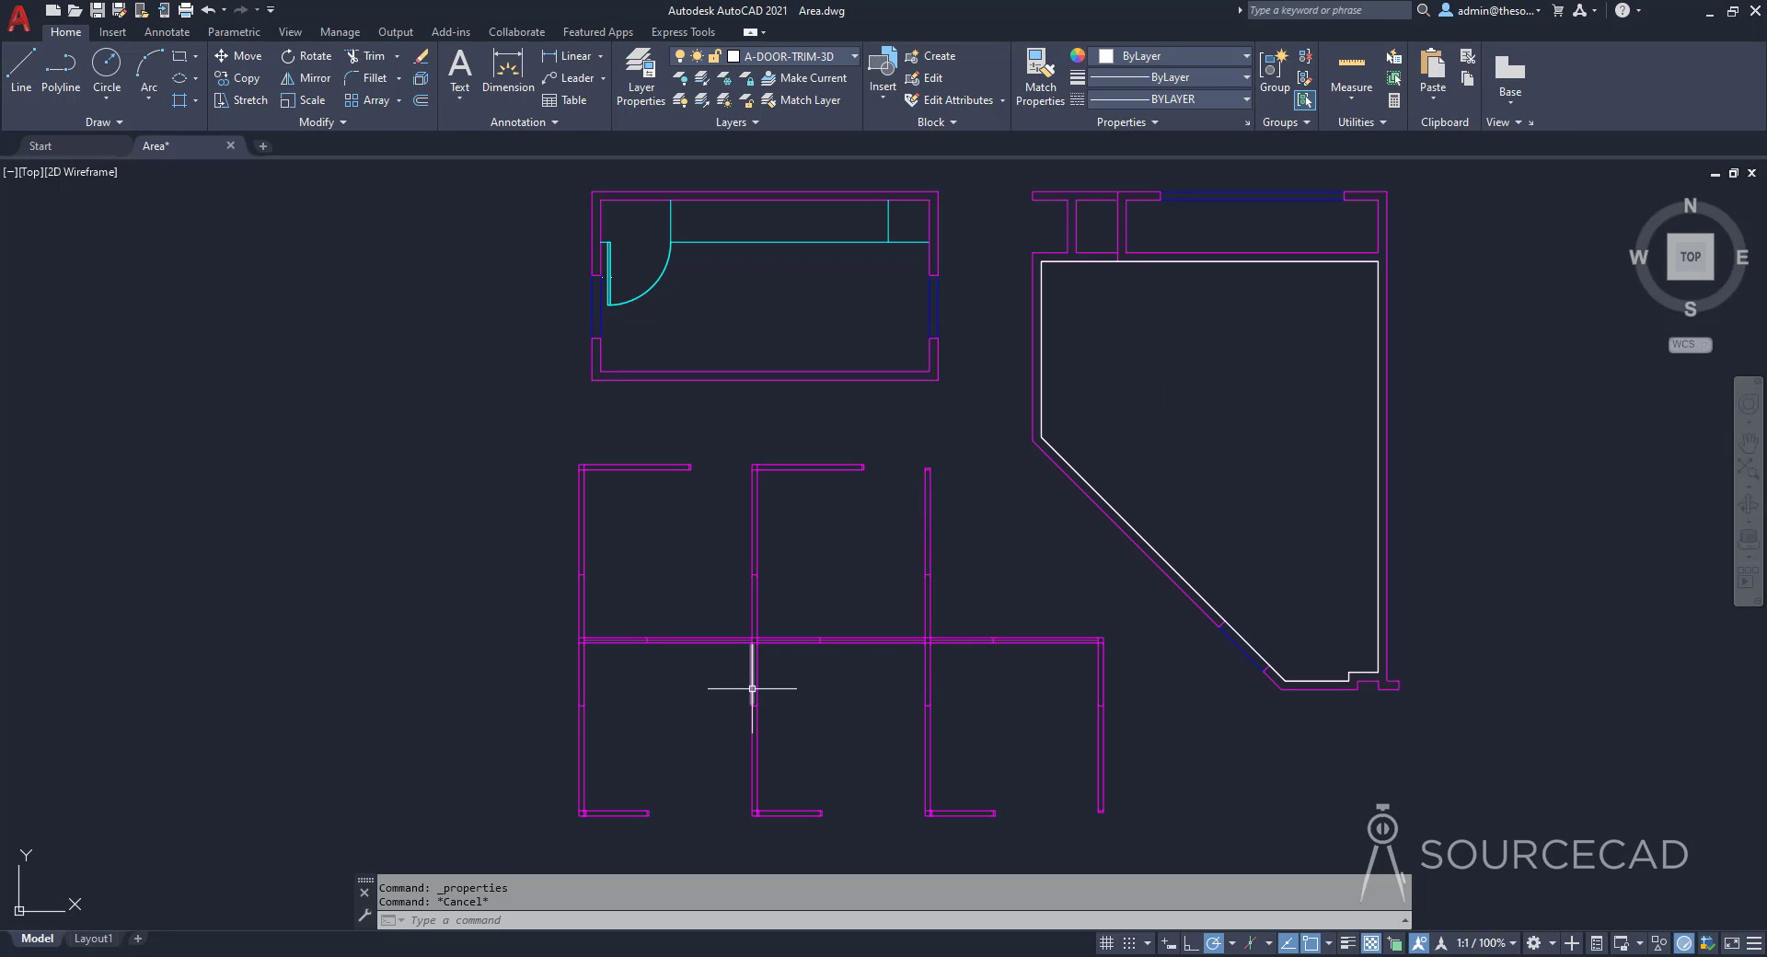
{"action": "left_click", "coordinate": [21, 69]}
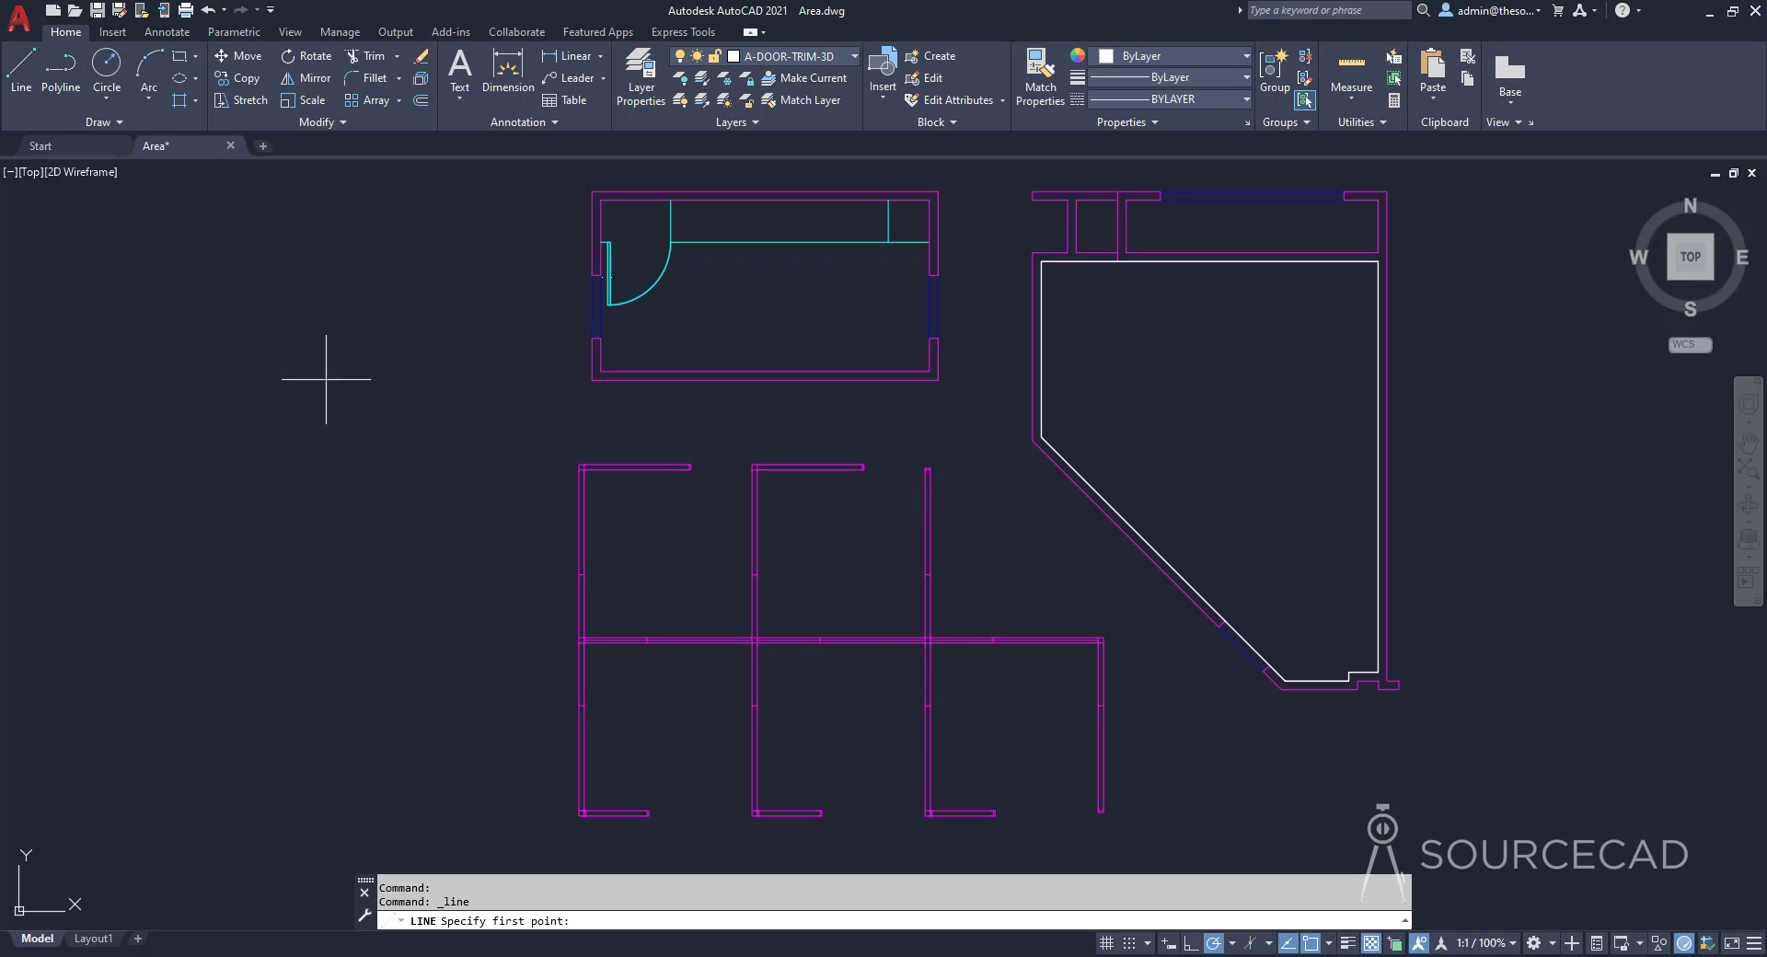
{"action": "left_click", "coordinate": [656, 804]}
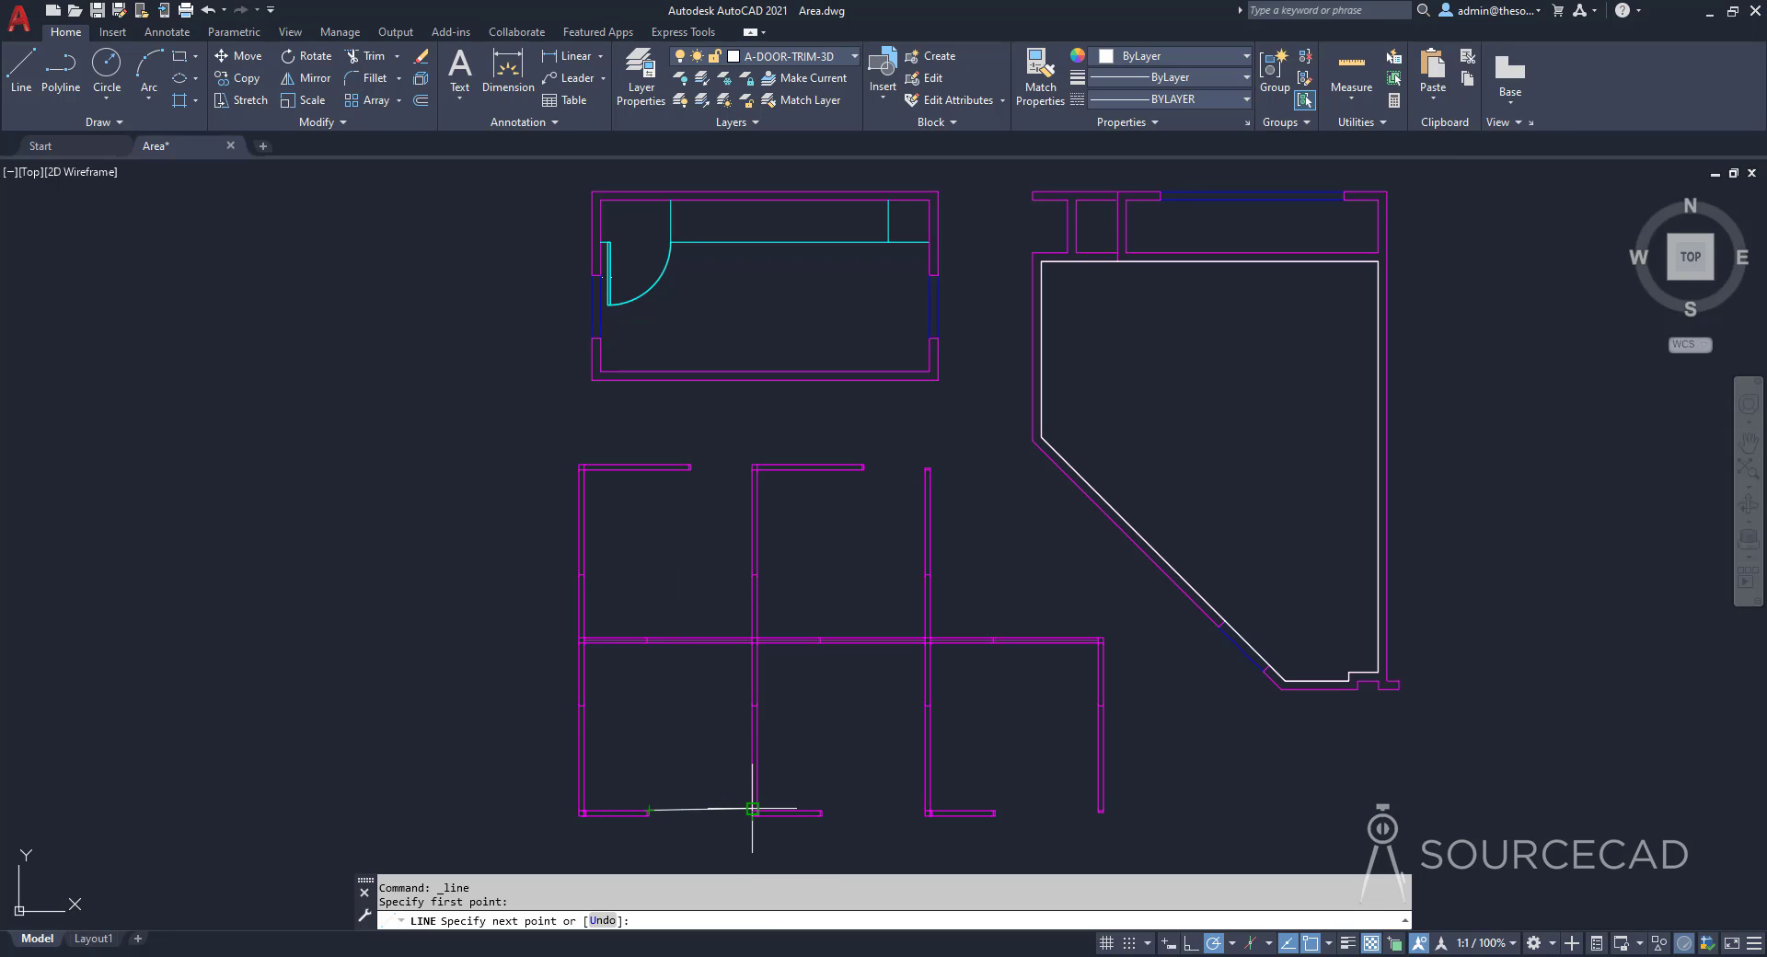
{"action": "left_click", "coordinate": [752, 809]}
{"action": "key", "text": "Return"}
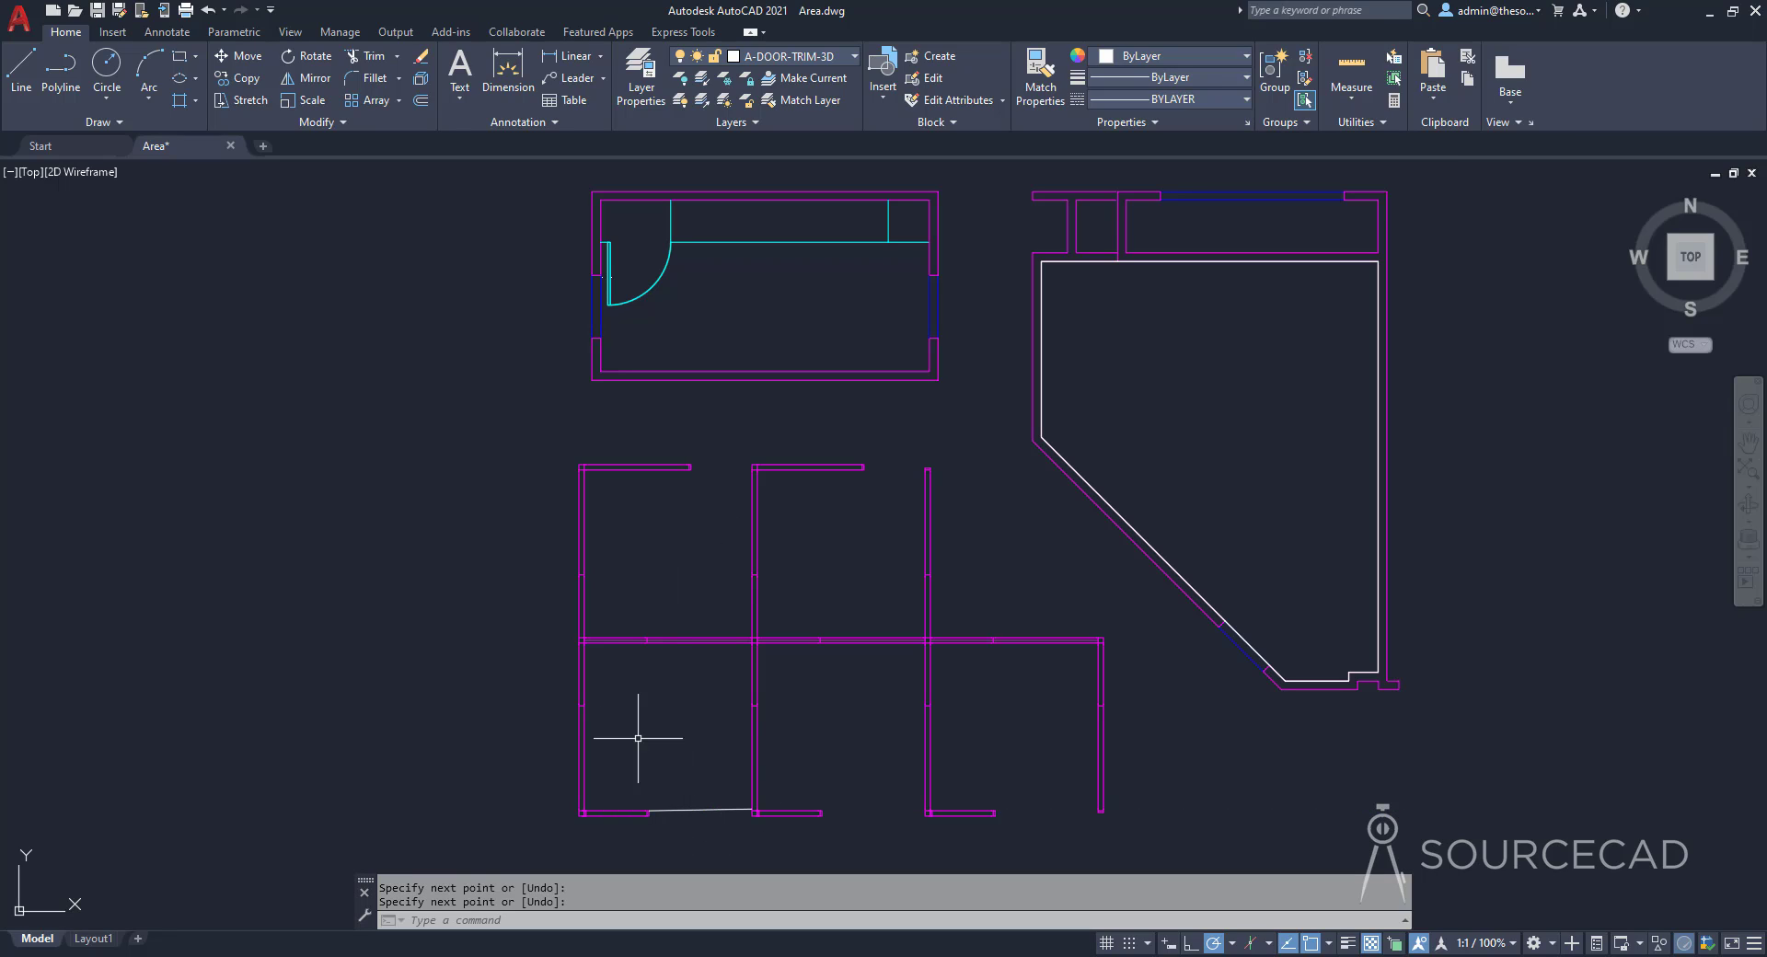
Step: Create a closed boundary polyline around the interior of the lower-left cubicle
{"action": "left_click", "coordinate": [181, 104]}
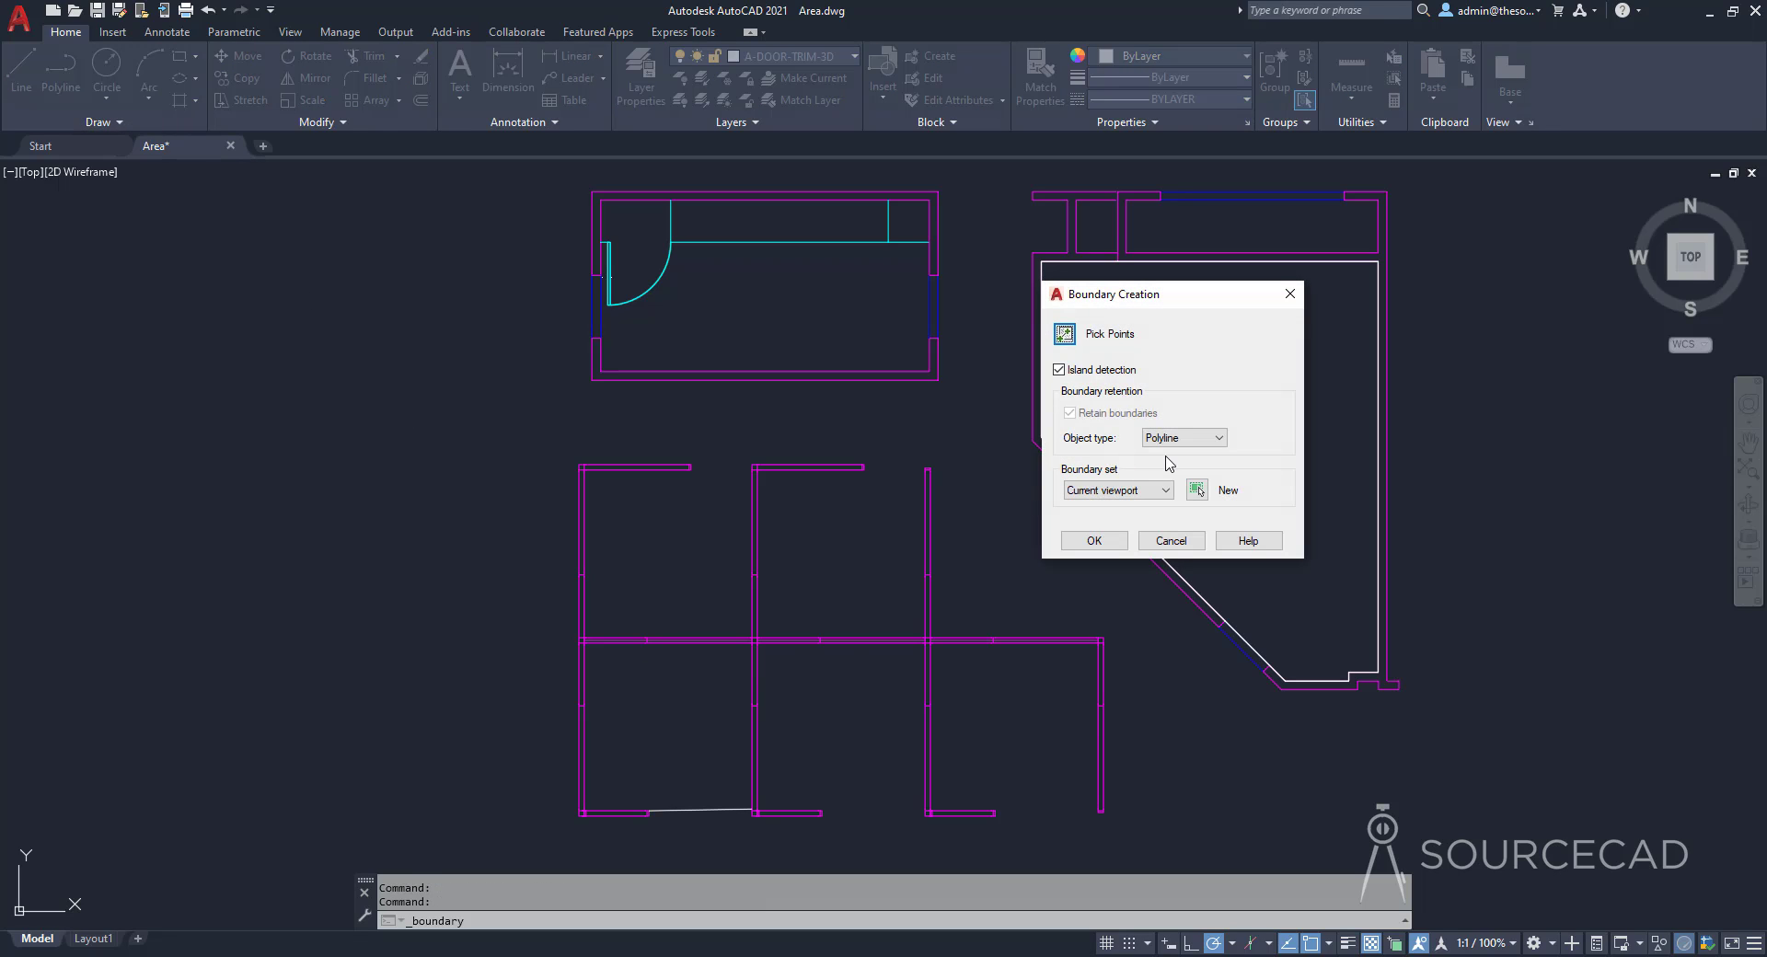
{"action": "left_click", "coordinate": [1063, 333]}
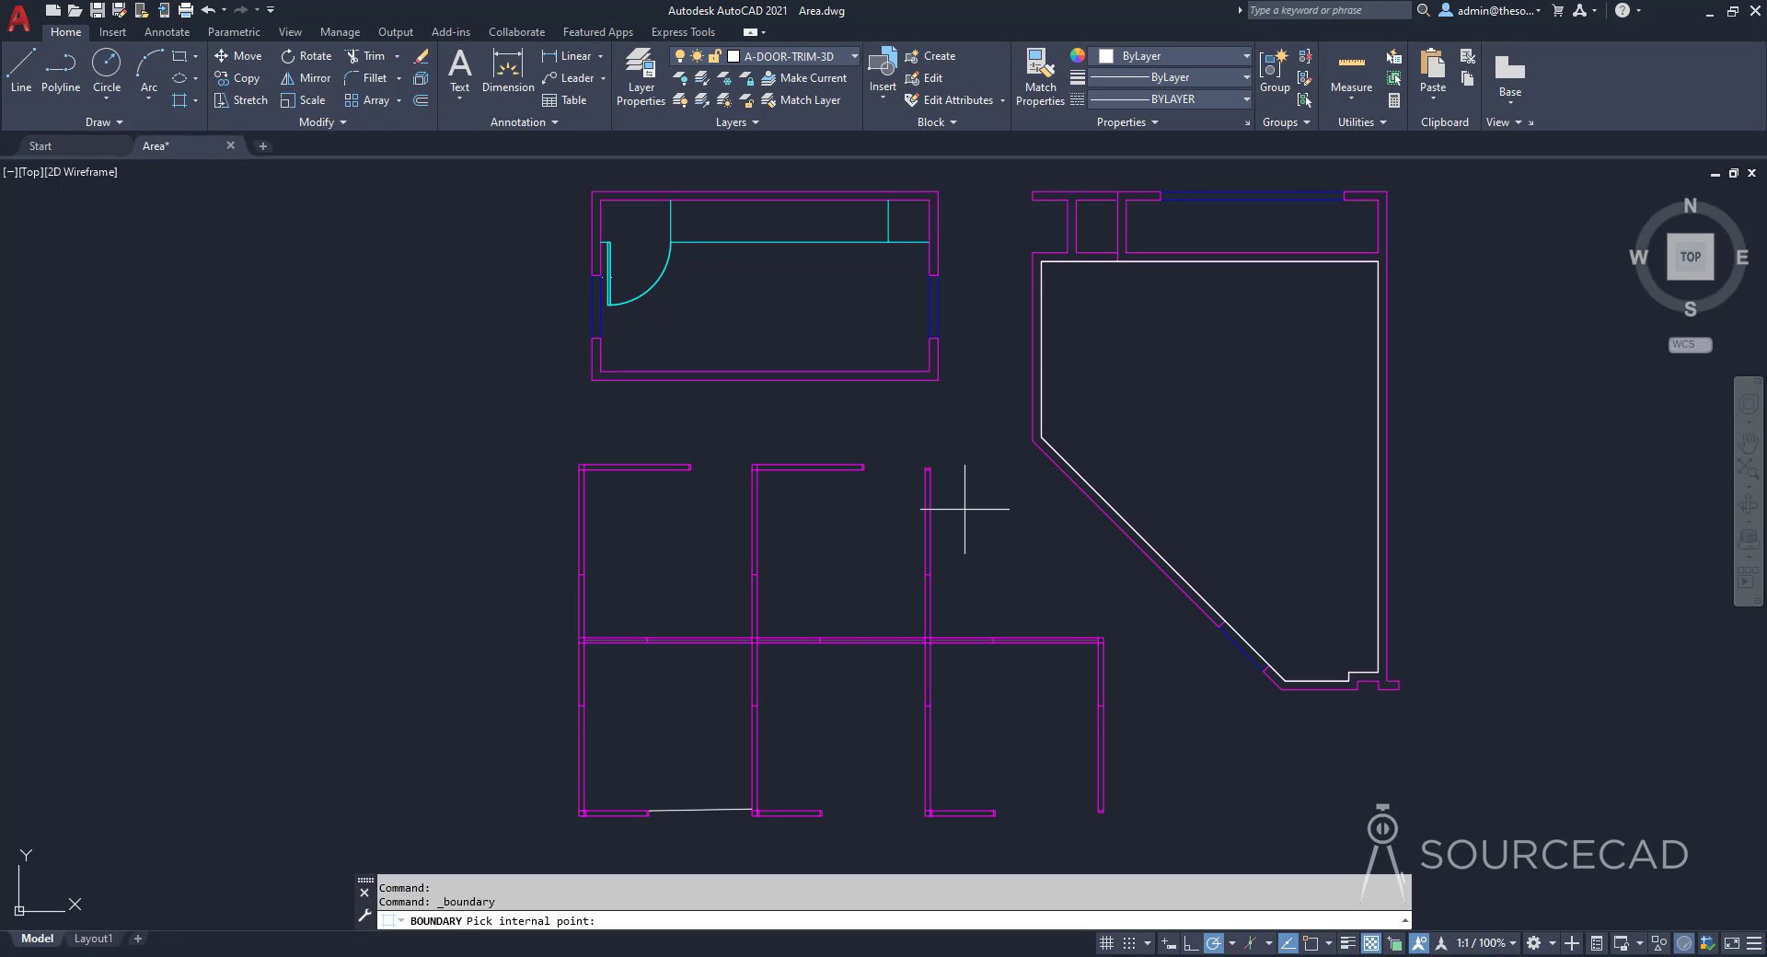
{"action": "left_click", "coordinate": [707, 716]}
{"action": "key", "text": "Return"}
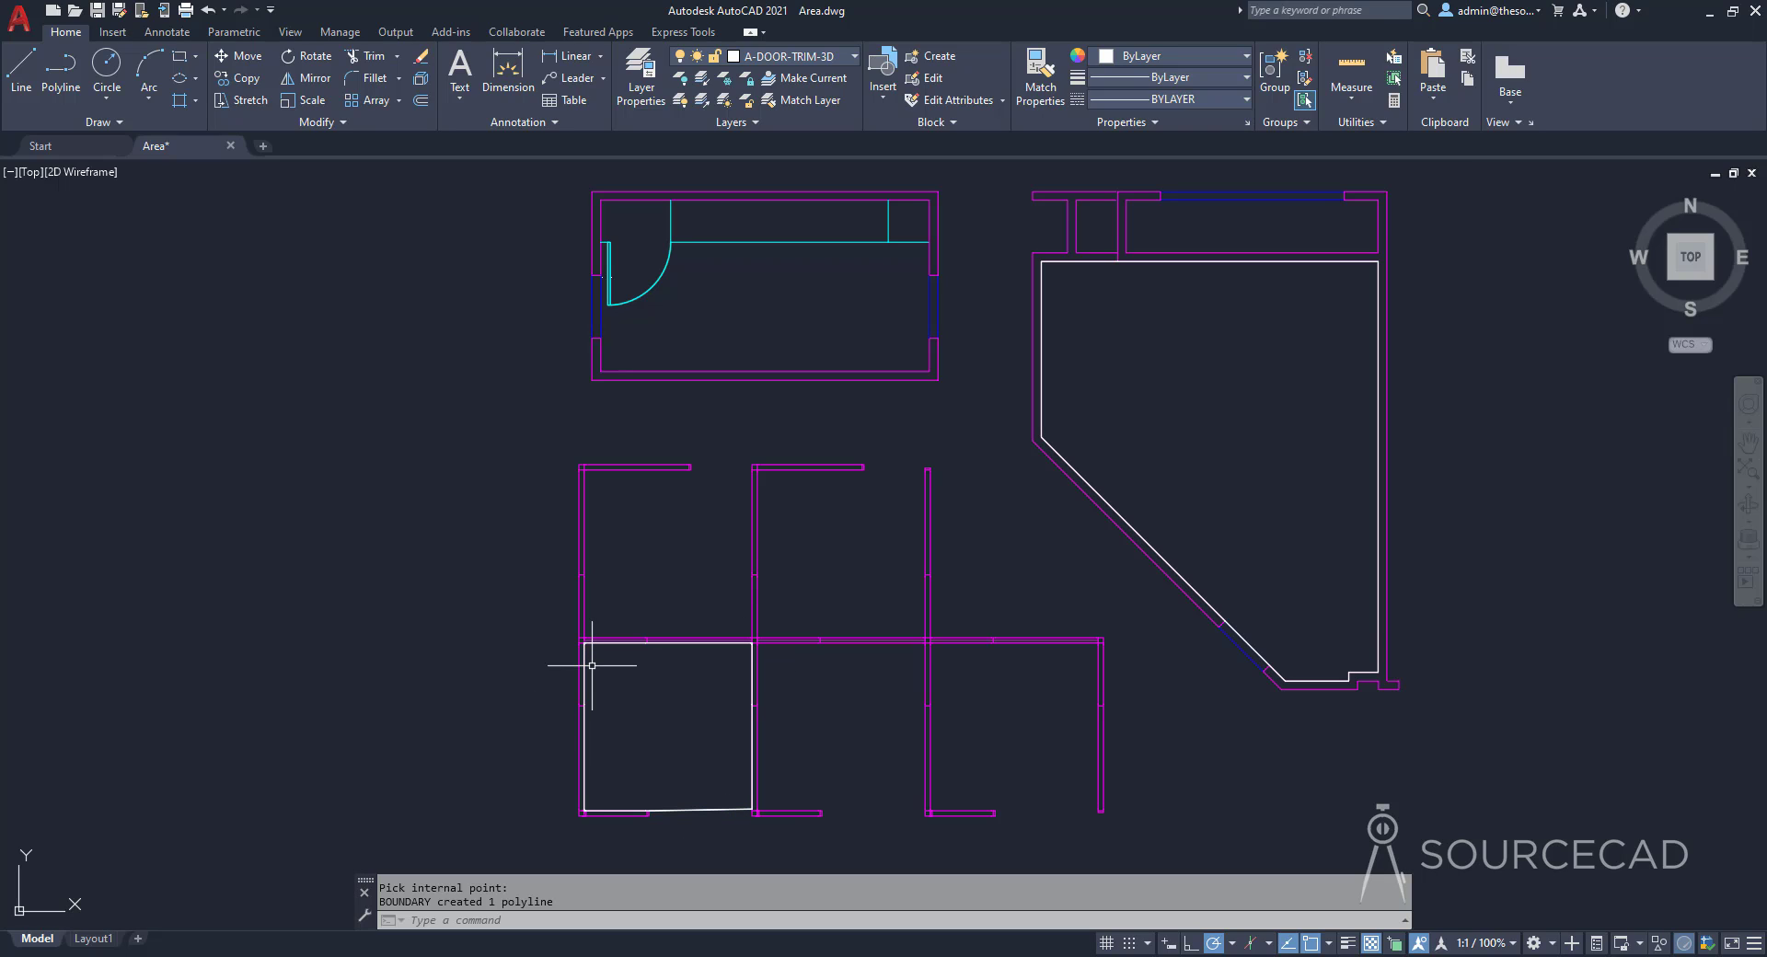
Step: Check the area of the lower-left cubicle's boundary polyline in its object properties, then close them and deselect the polyline
{"action": "left_click", "coordinate": [586, 654]}
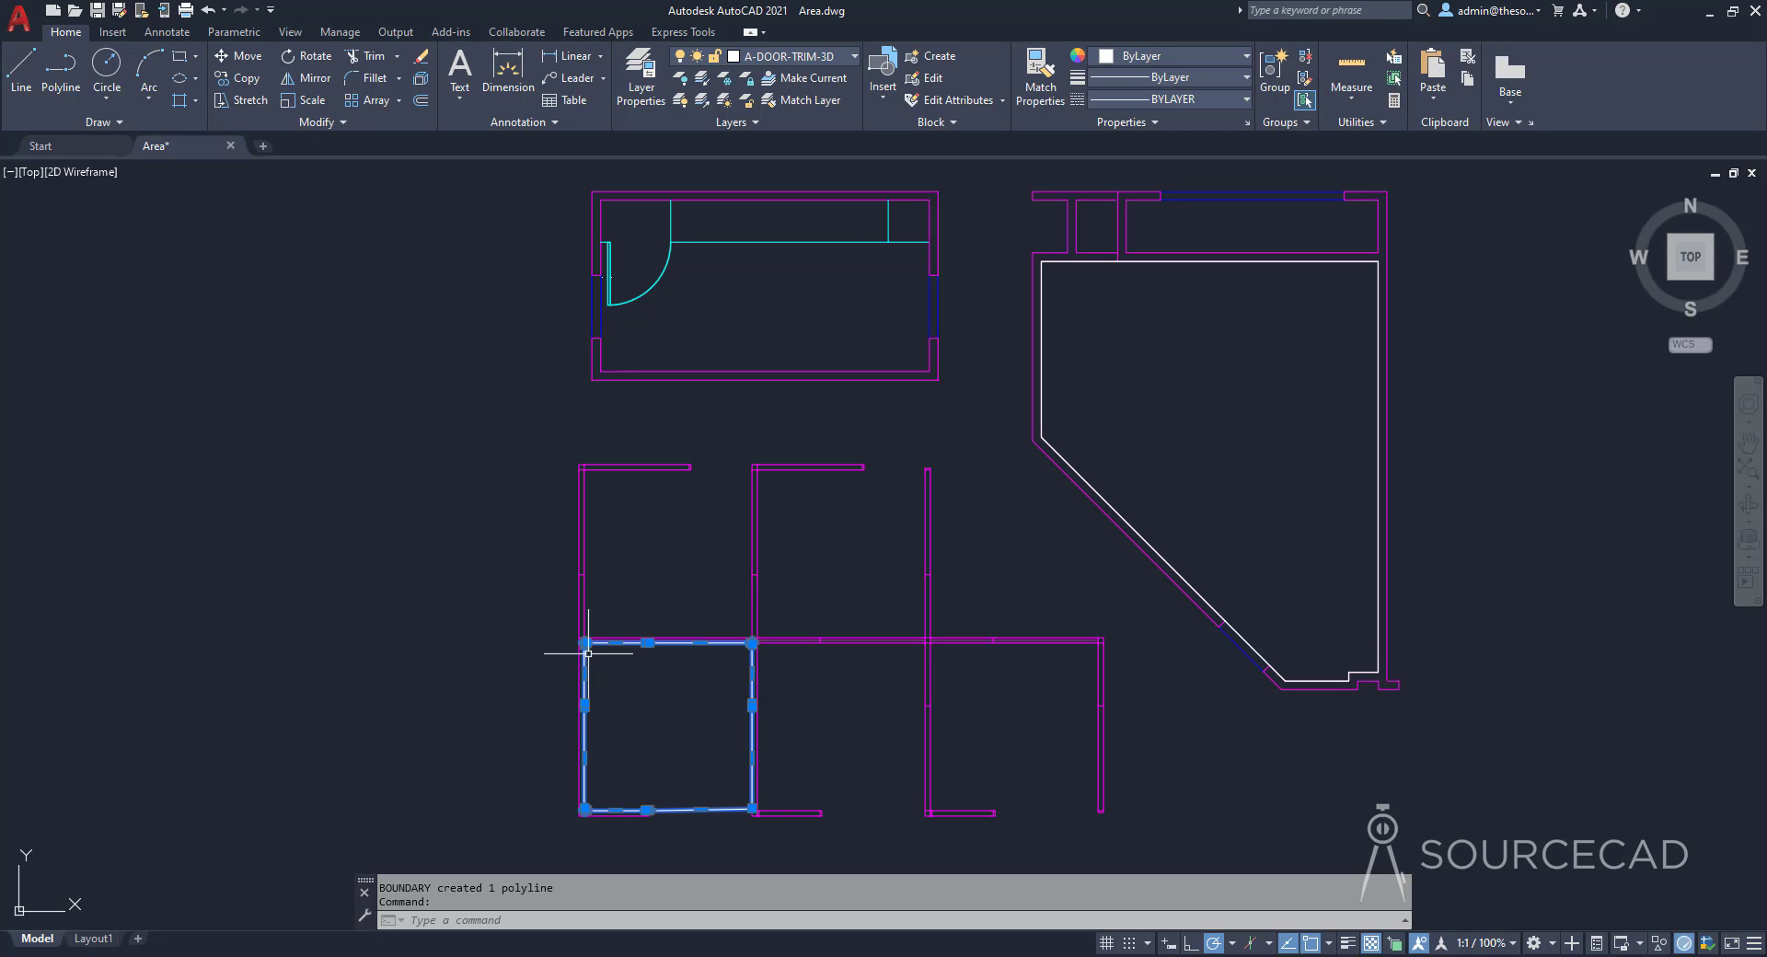
{"action": "right_click", "coordinate": [643, 583]}
{"action": "left_click", "coordinate": [699, 550]}
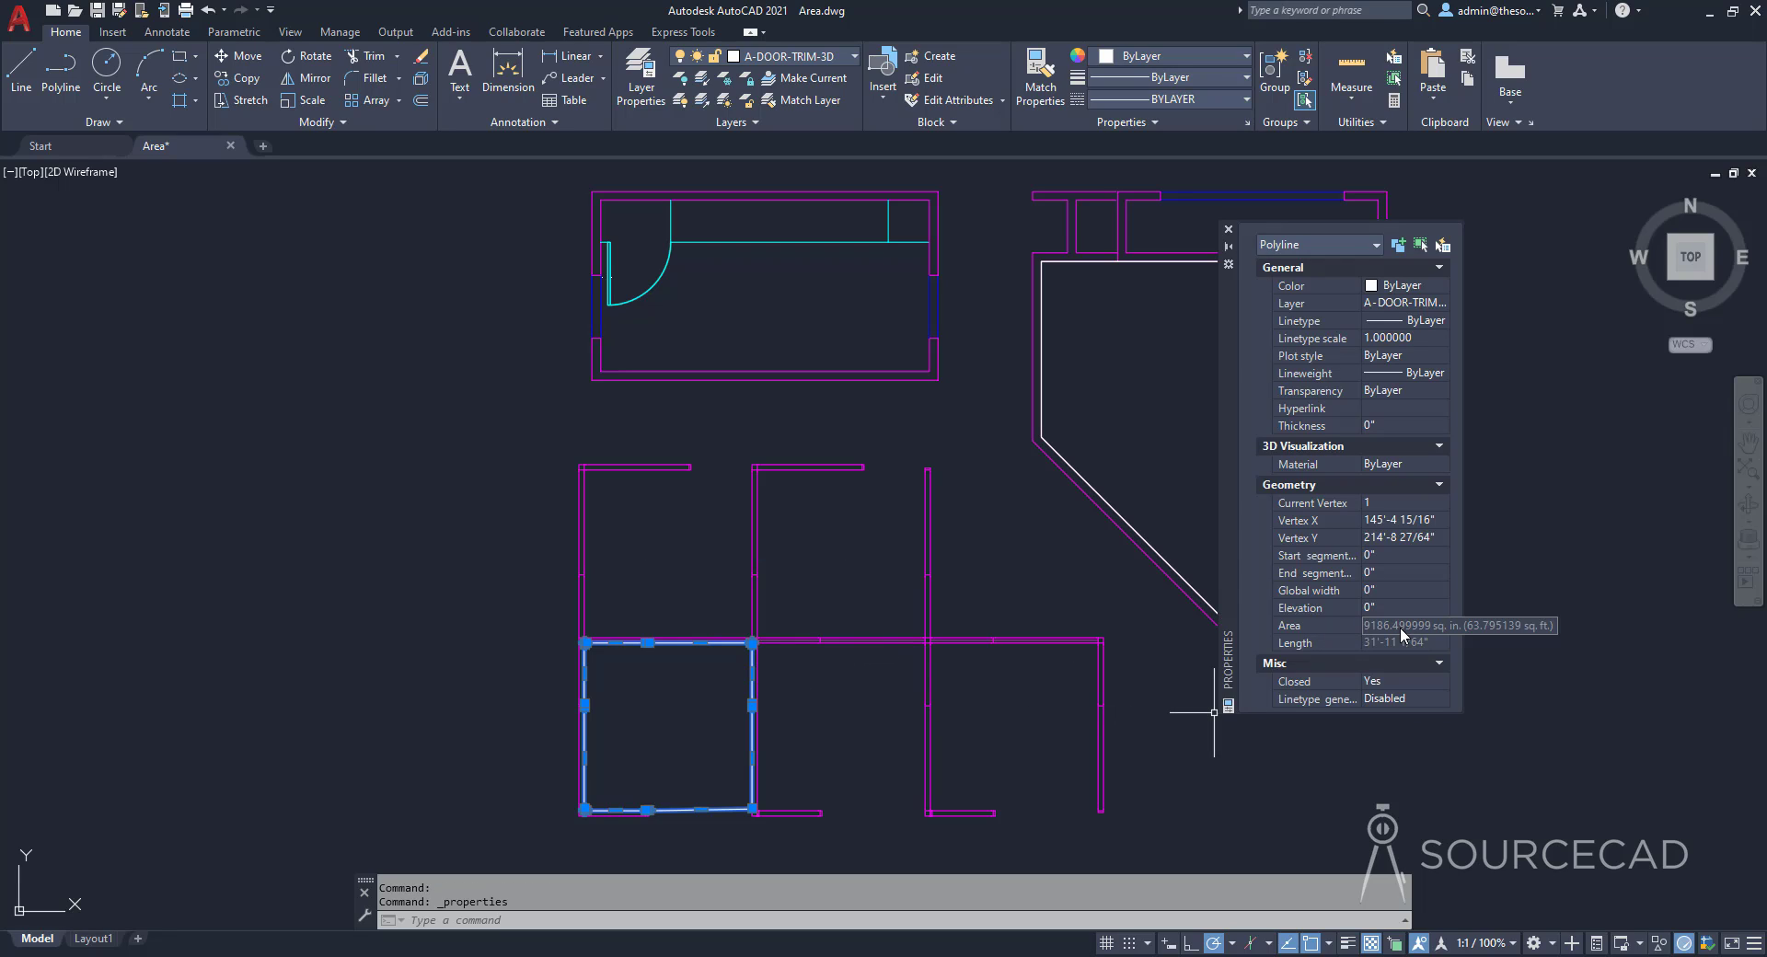
{"action": "left_click", "coordinate": [1229, 228]}
{"action": "key", "text": "Escape"}
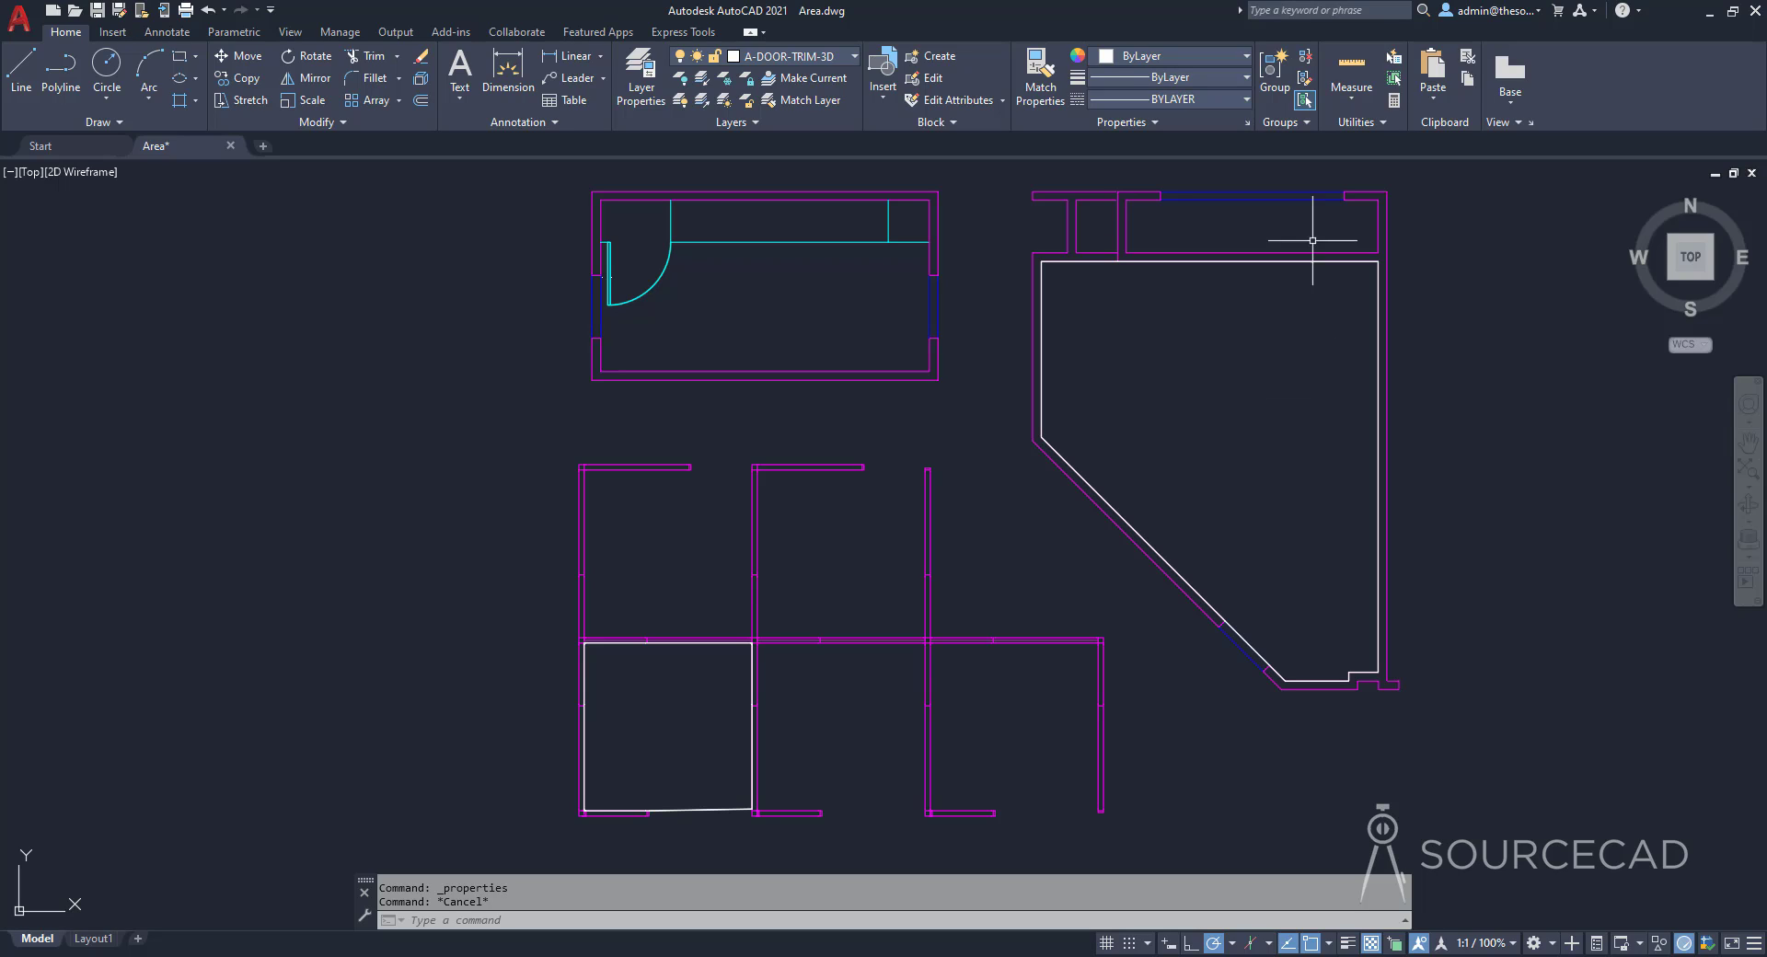
{"action": "left_click", "coordinate": [1351, 90]}
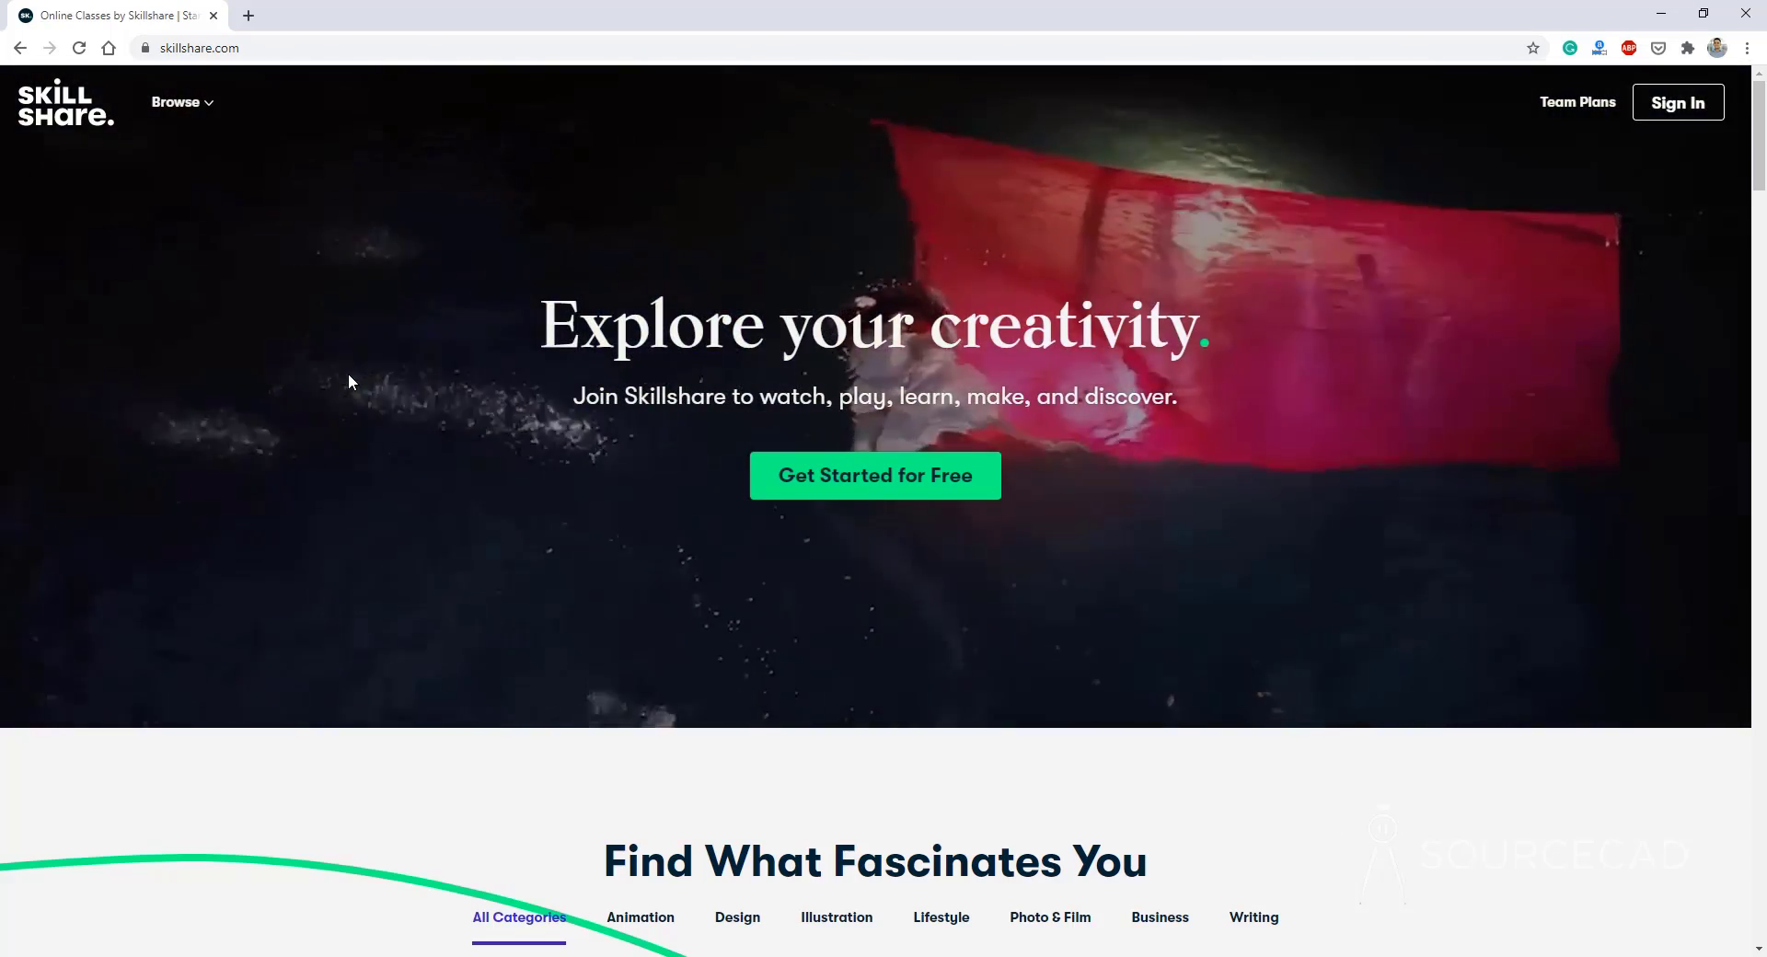
Step: Browse the class categories on the Skillshare homepage, from Animation through Design, Illustration, Lifestyle, Photo & Film and Business
{"action": "scroll", "coordinate": [348, 373], "scroll_direction": "down", "scroll_amount": 5}
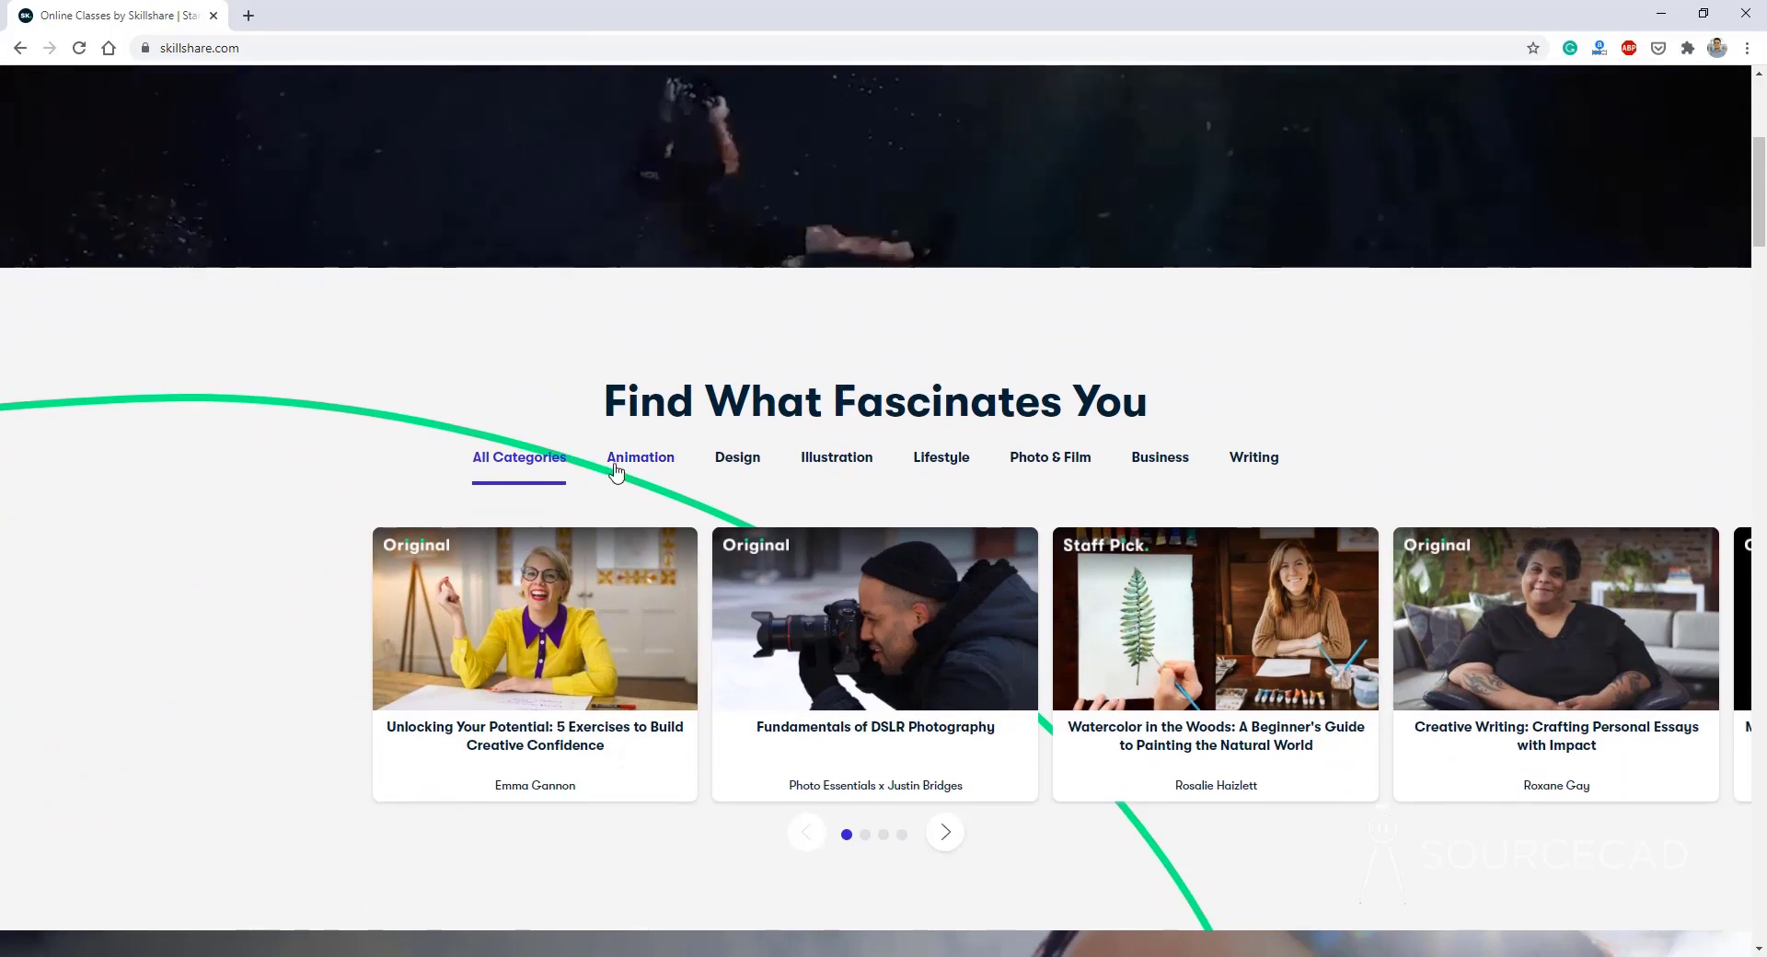
{"action": "left_click", "coordinate": [643, 463]}
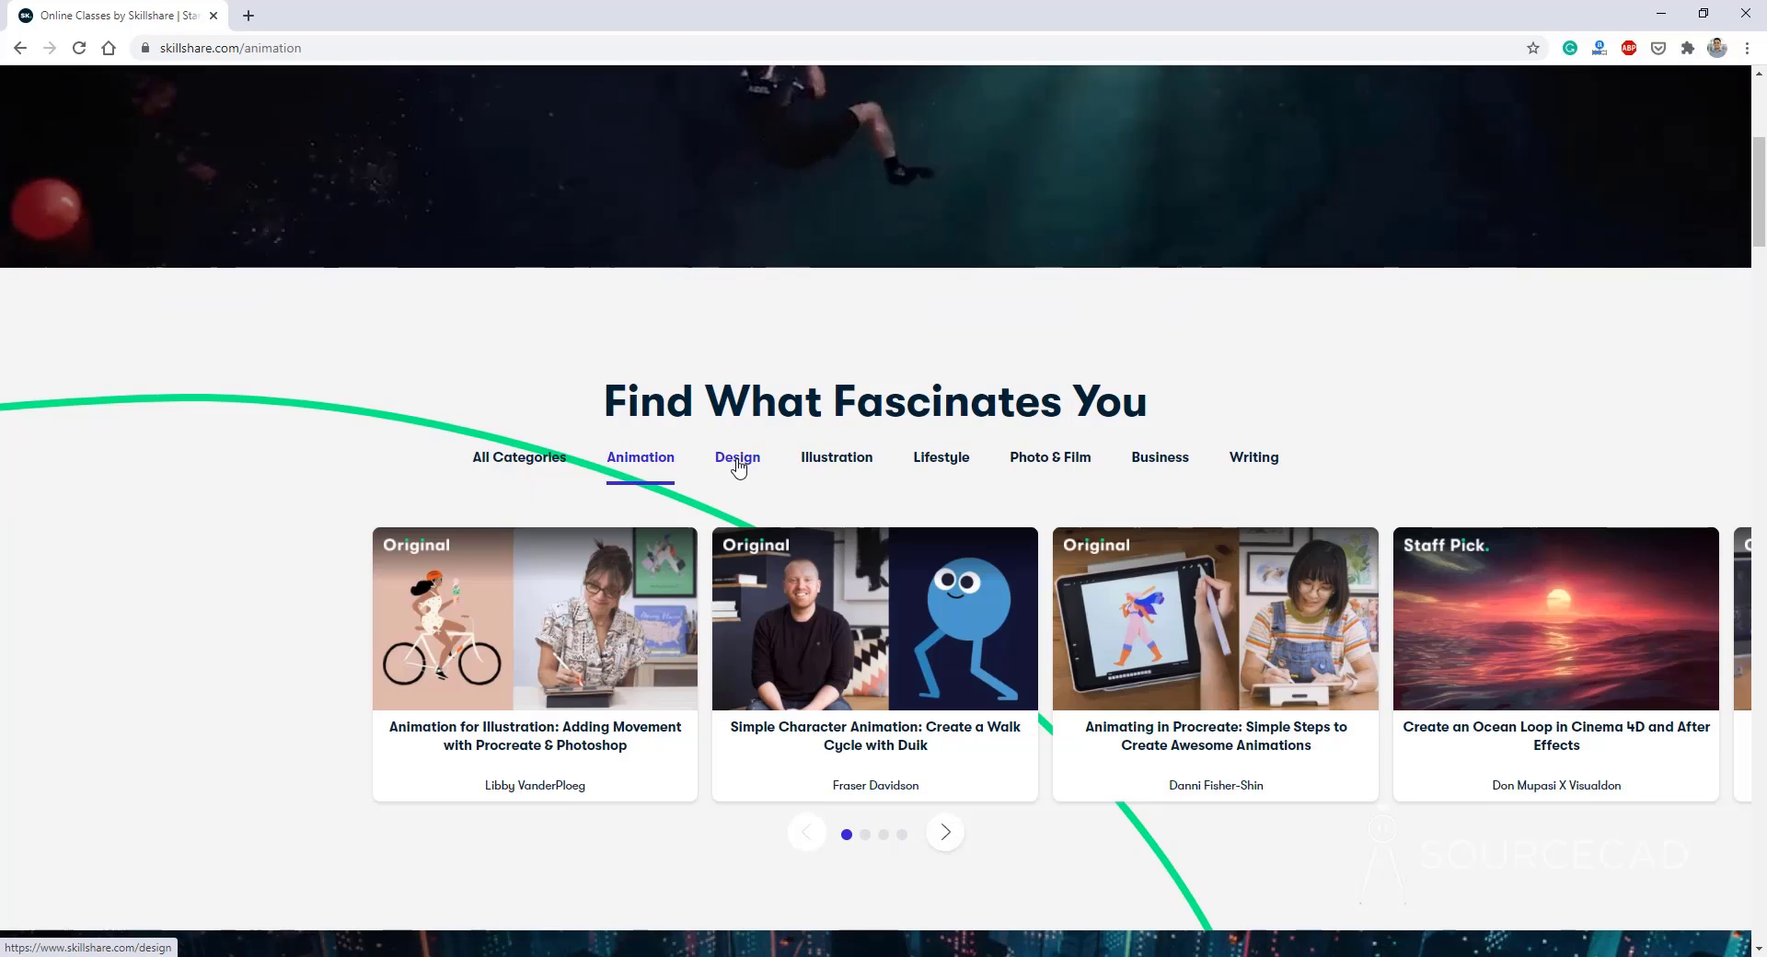
{"action": "left_click", "coordinate": [737, 465]}
{"action": "left_click", "coordinate": [845, 465]}
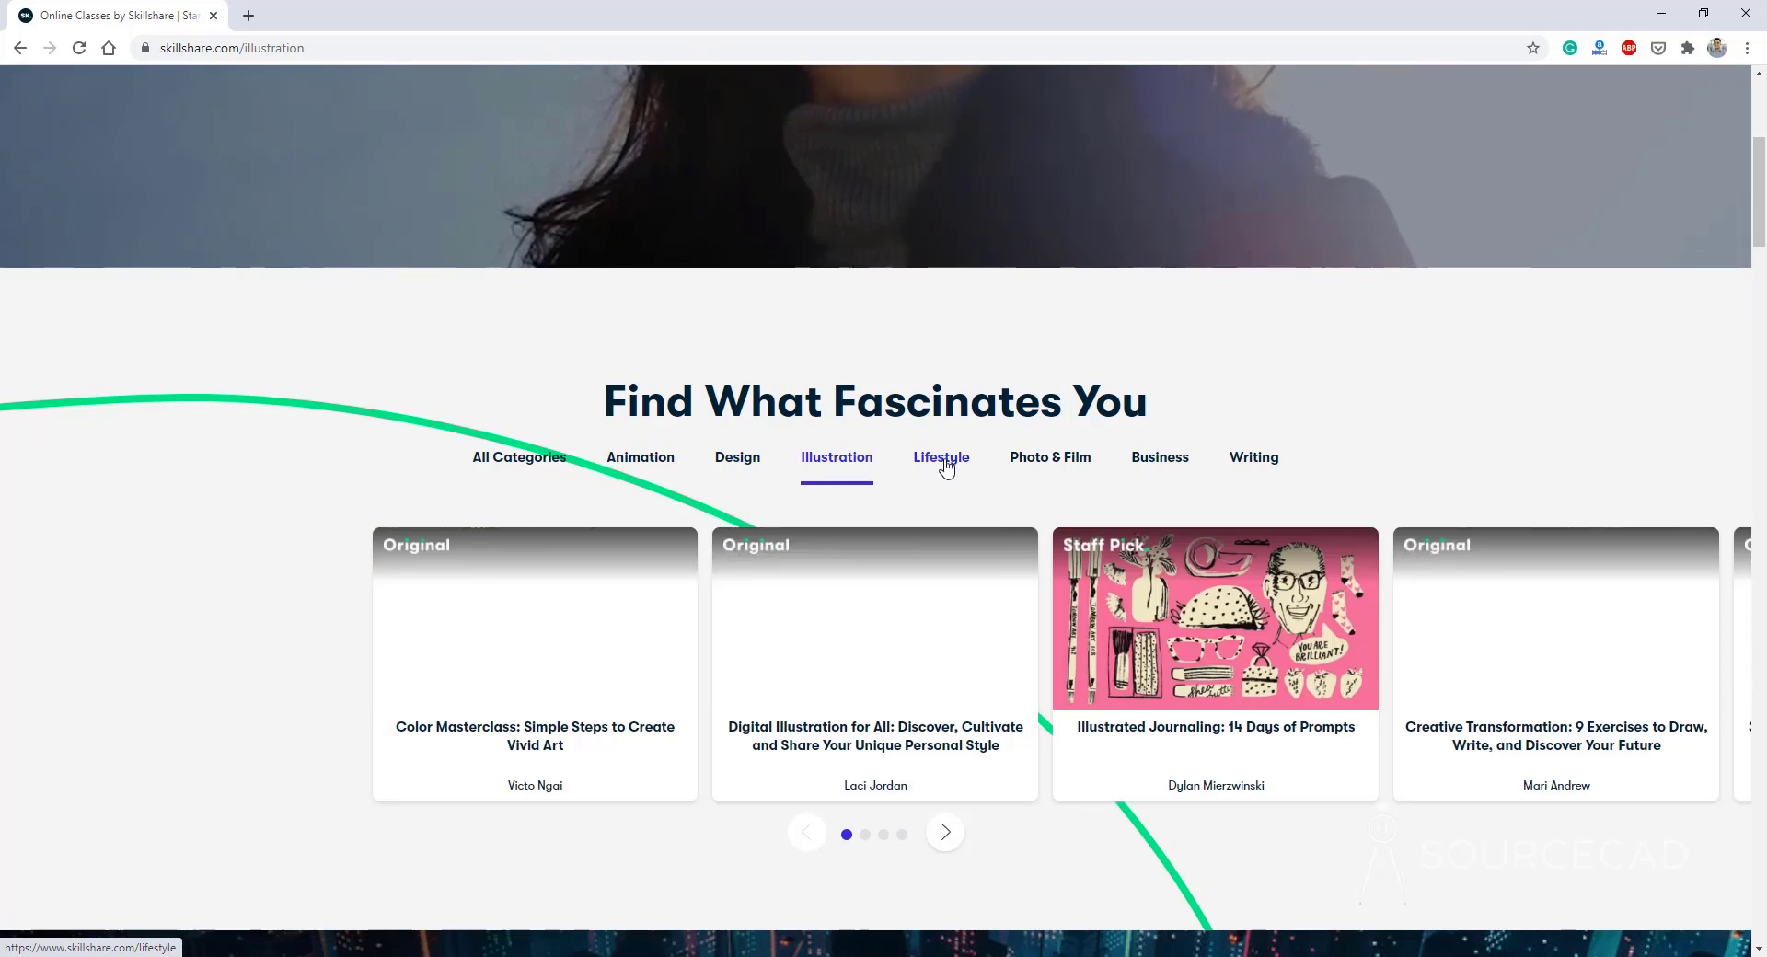
{"action": "left_click", "coordinate": [953, 465]}
{"action": "left_click", "coordinate": [1066, 465]}
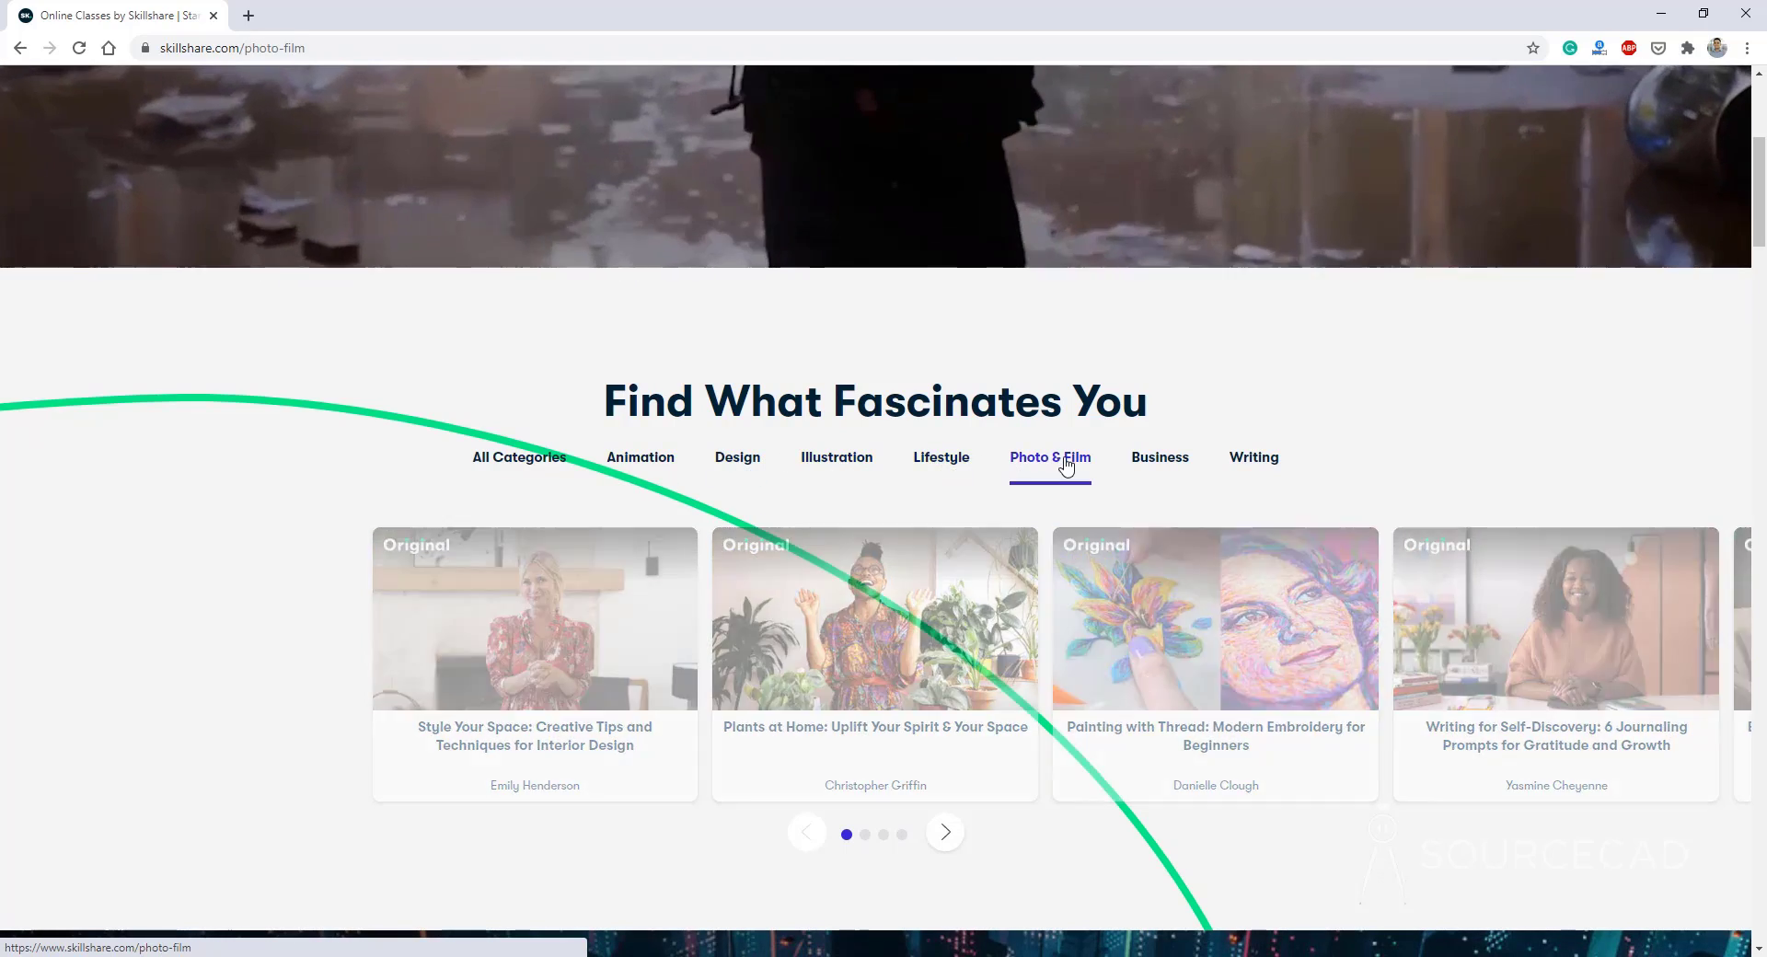
{"action": "left_click", "coordinate": [1162, 464]}
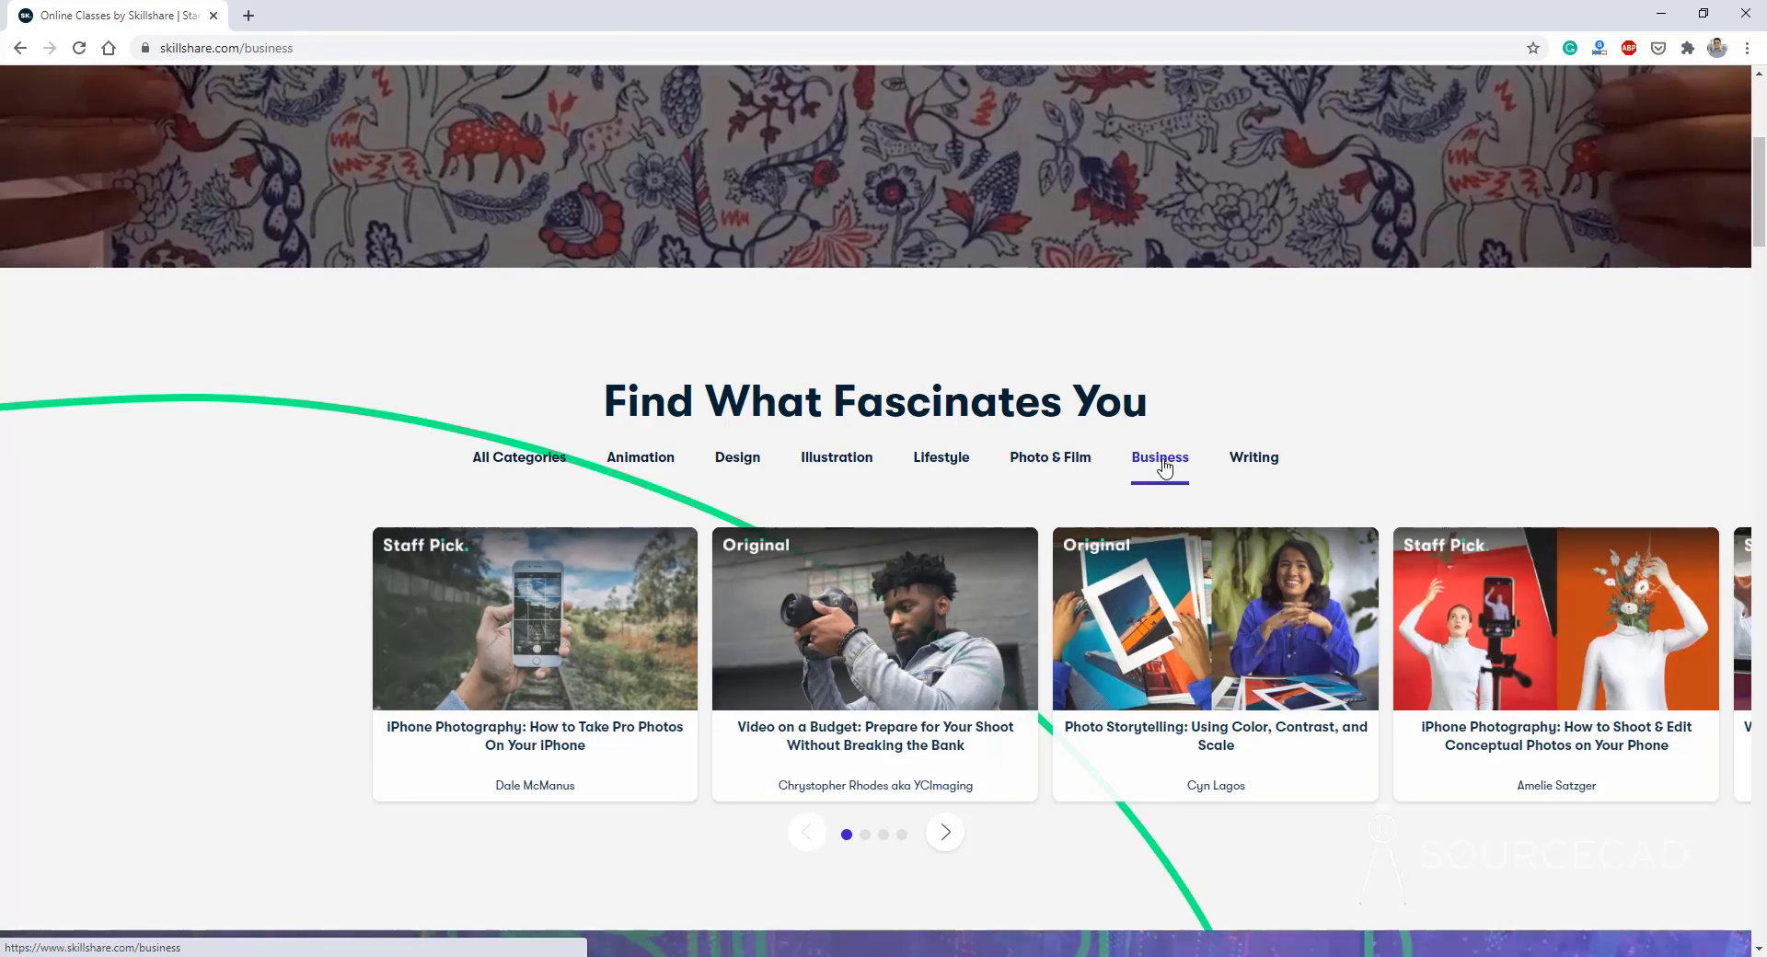
{"action": "scroll", "coordinate": [932, 395], "scroll_direction": "down", "scroll_amount": 3}
{"action": "scroll", "coordinate": [932, 396], "scroll_direction": "down", "scroll_amount": 7}
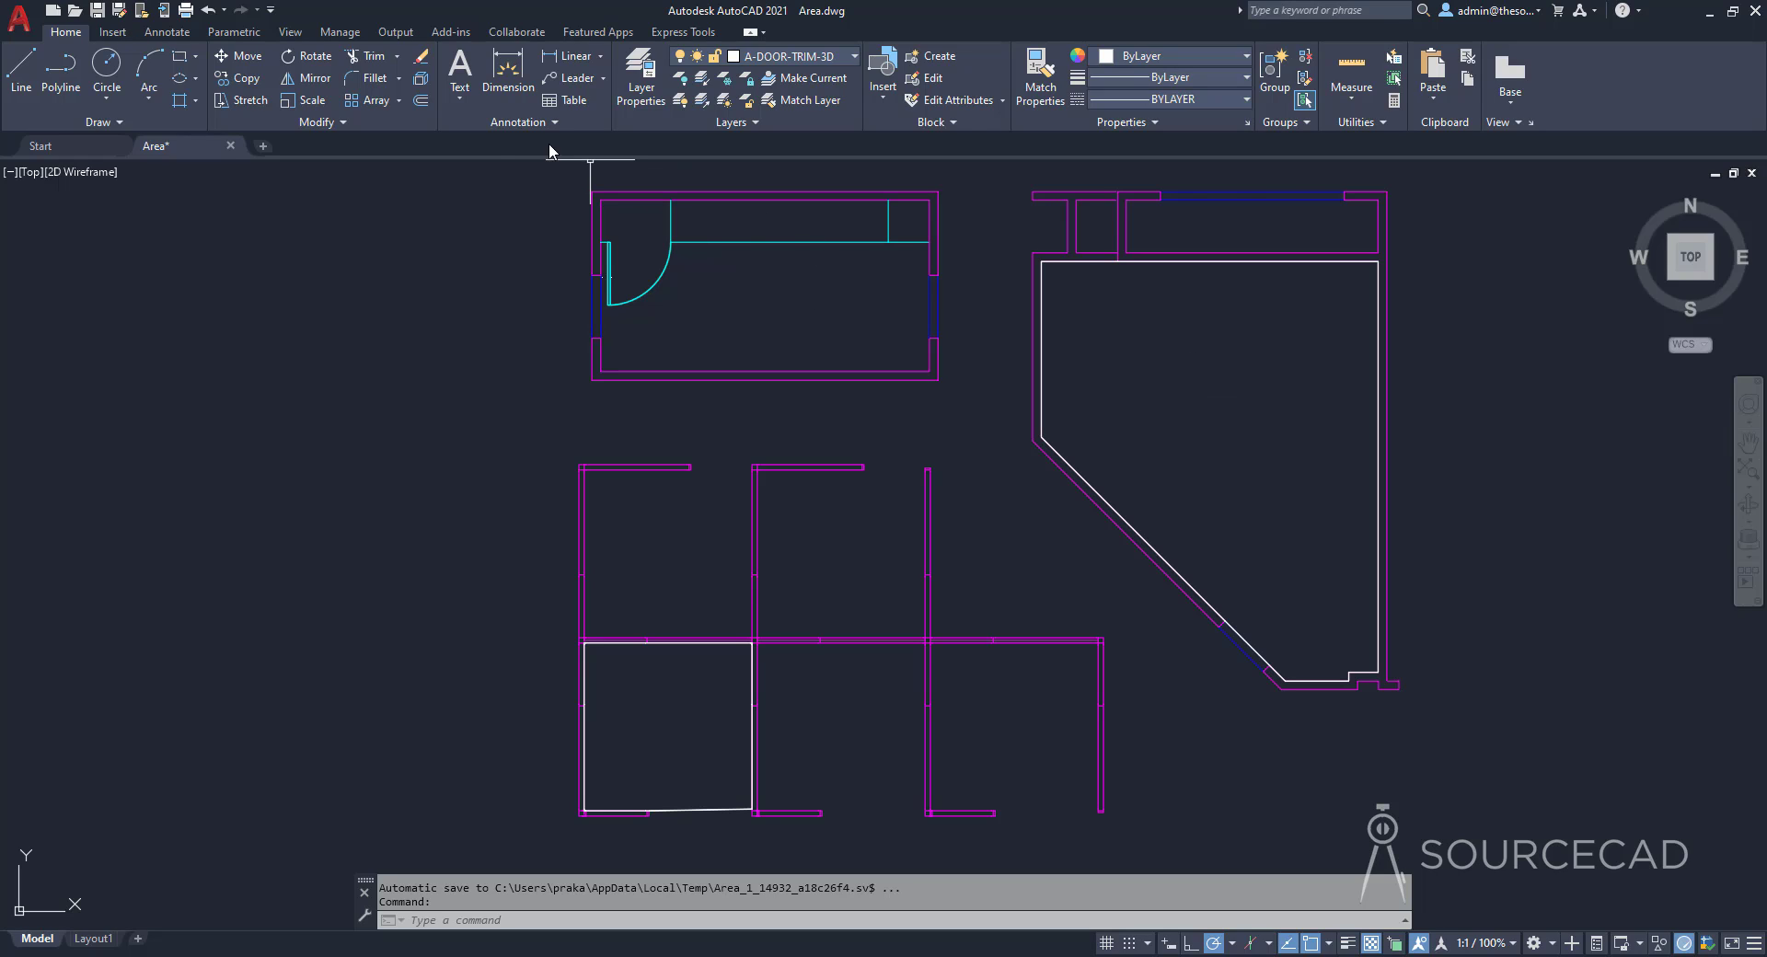
Step: Create a new text style named Field, keeping the simplex.shx font
{"action": "left_click", "coordinate": [505, 123]}
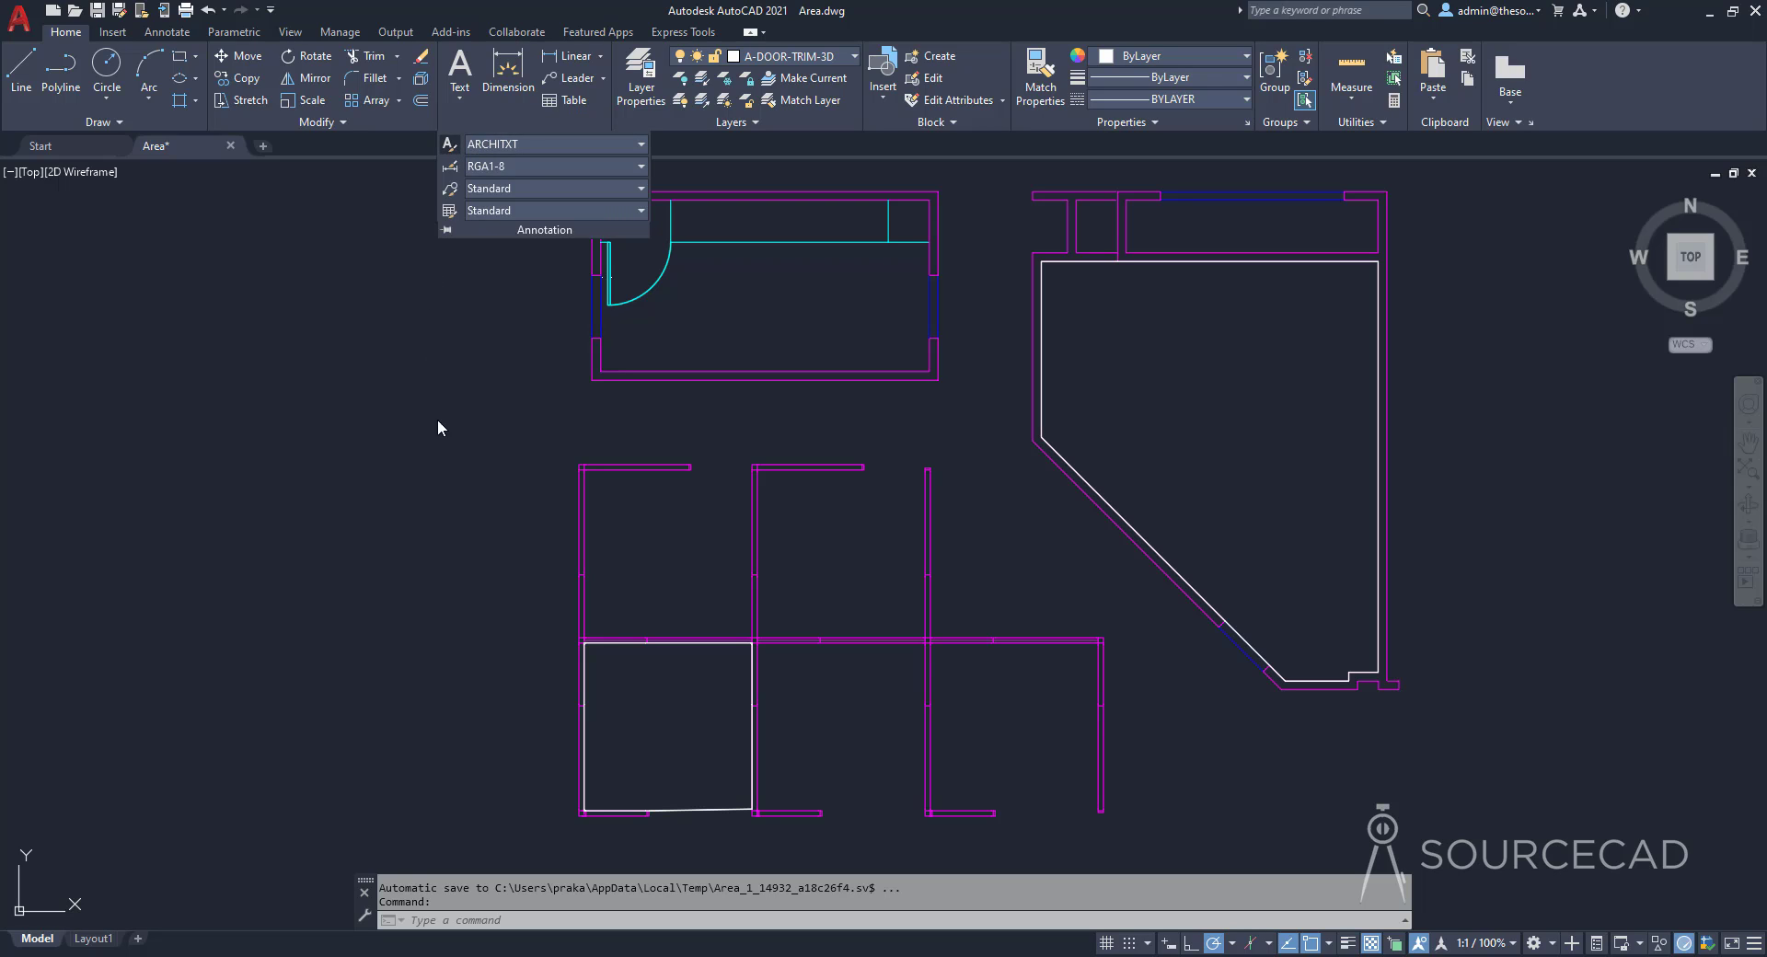
{"action": "left_click_drag", "start_coordinate": [750, 313], "coordinate": [545, 315]}
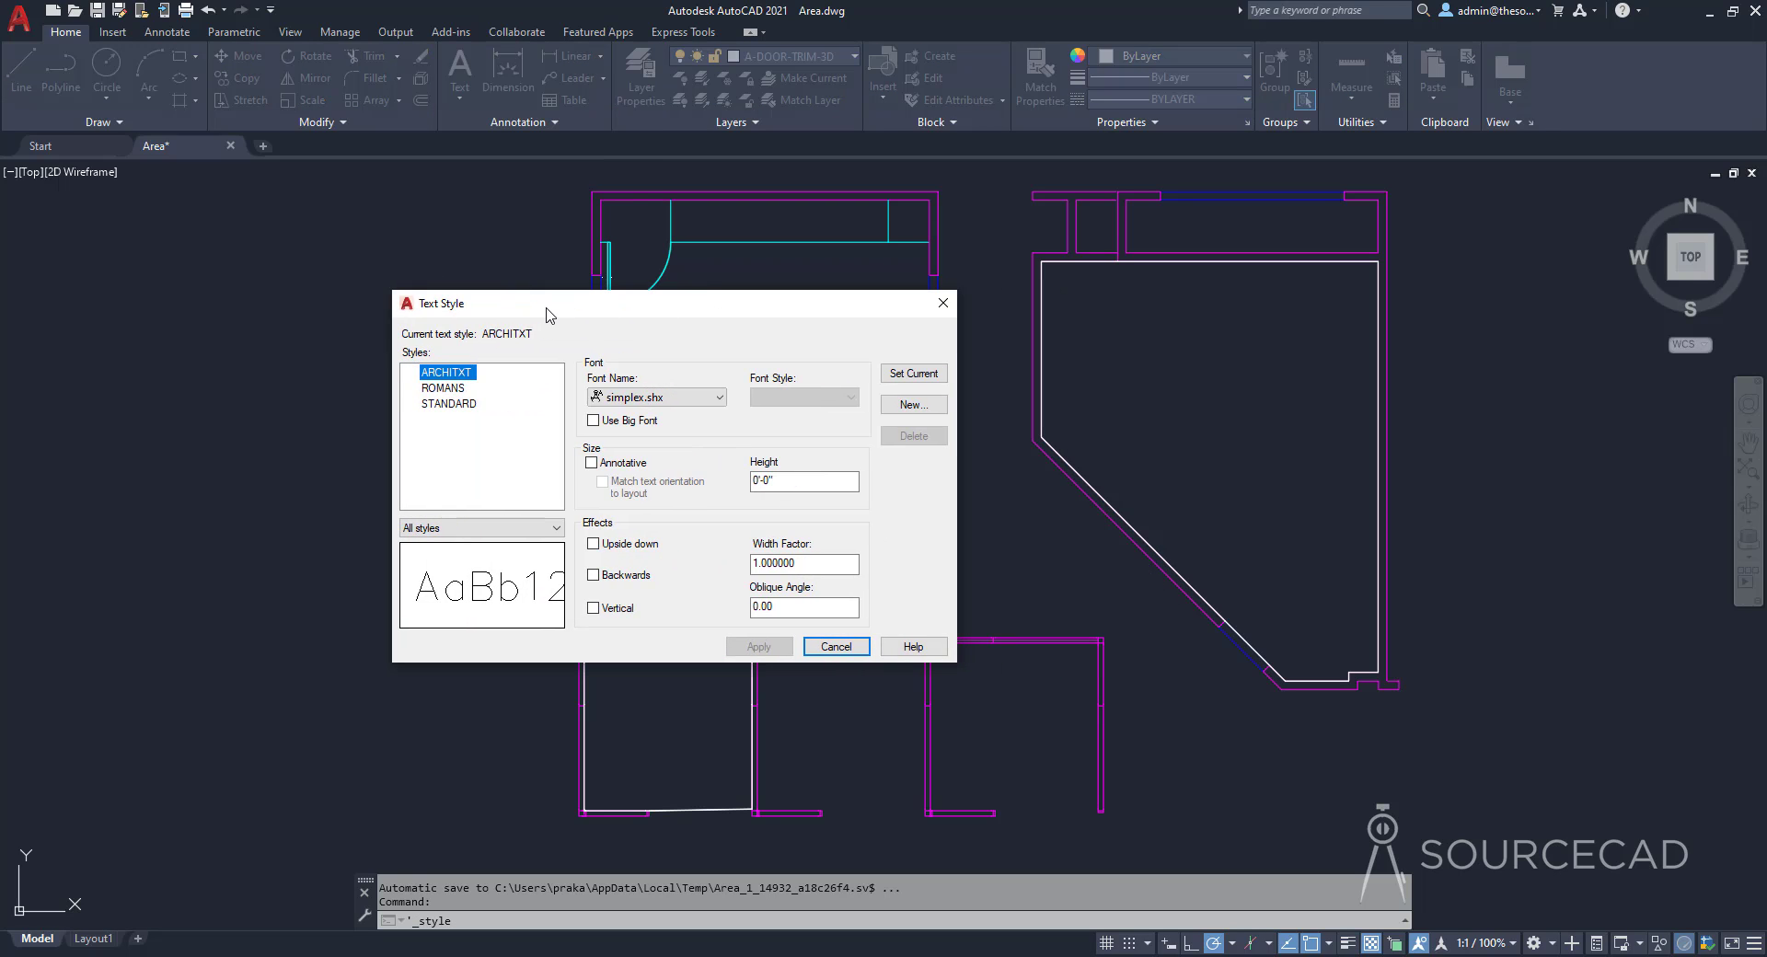
{"action": "left_click", "coordinate": [896, 402]}
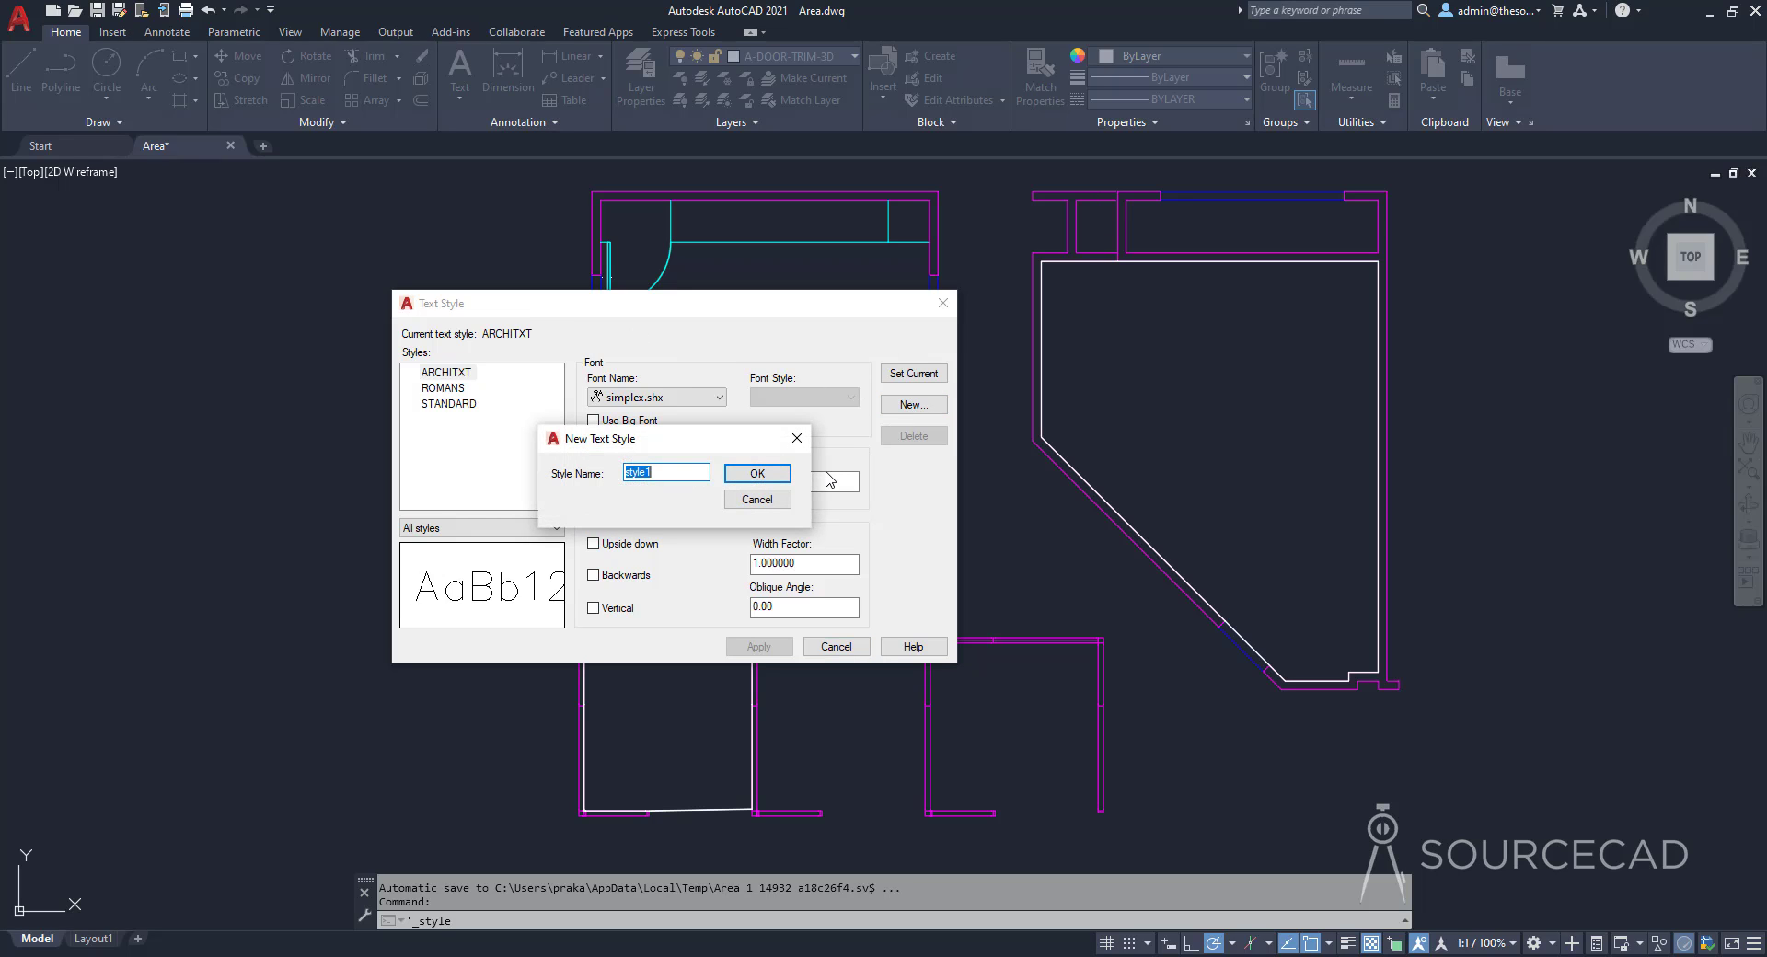
{"action": "type", "text": "Field"}
{"action": "left_click", "coordinate": [757, 473]}
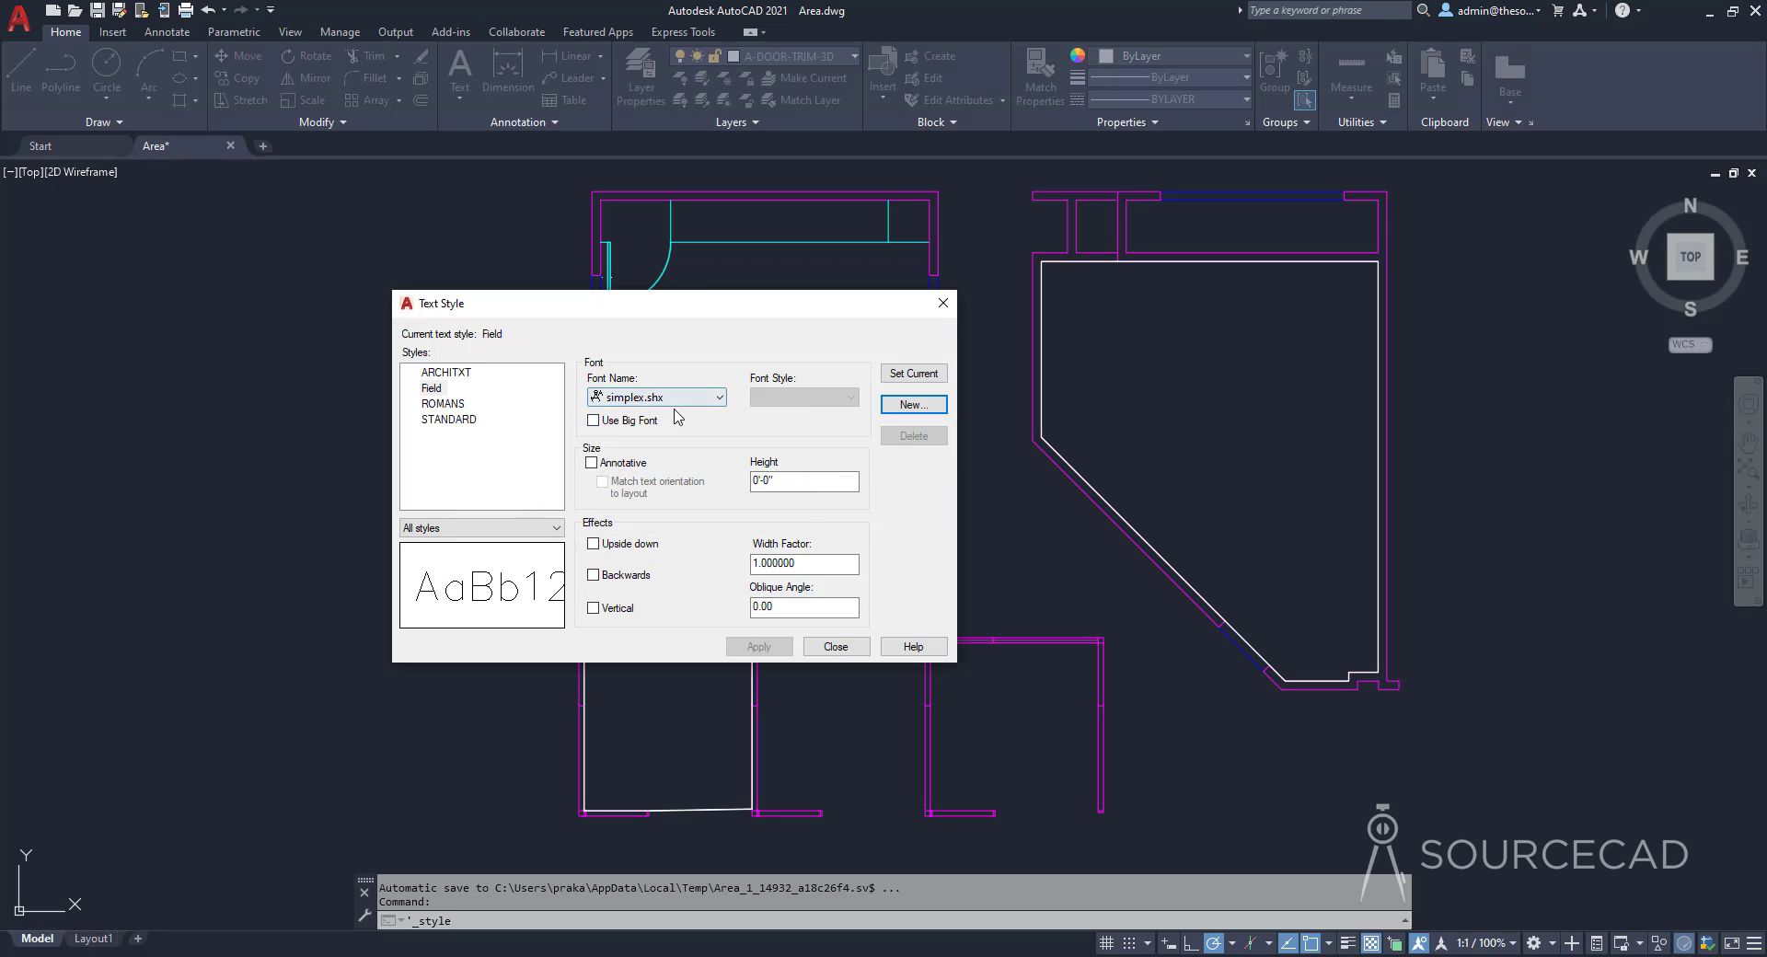
{"action": "left_click", "coordinate": [835, 647]}
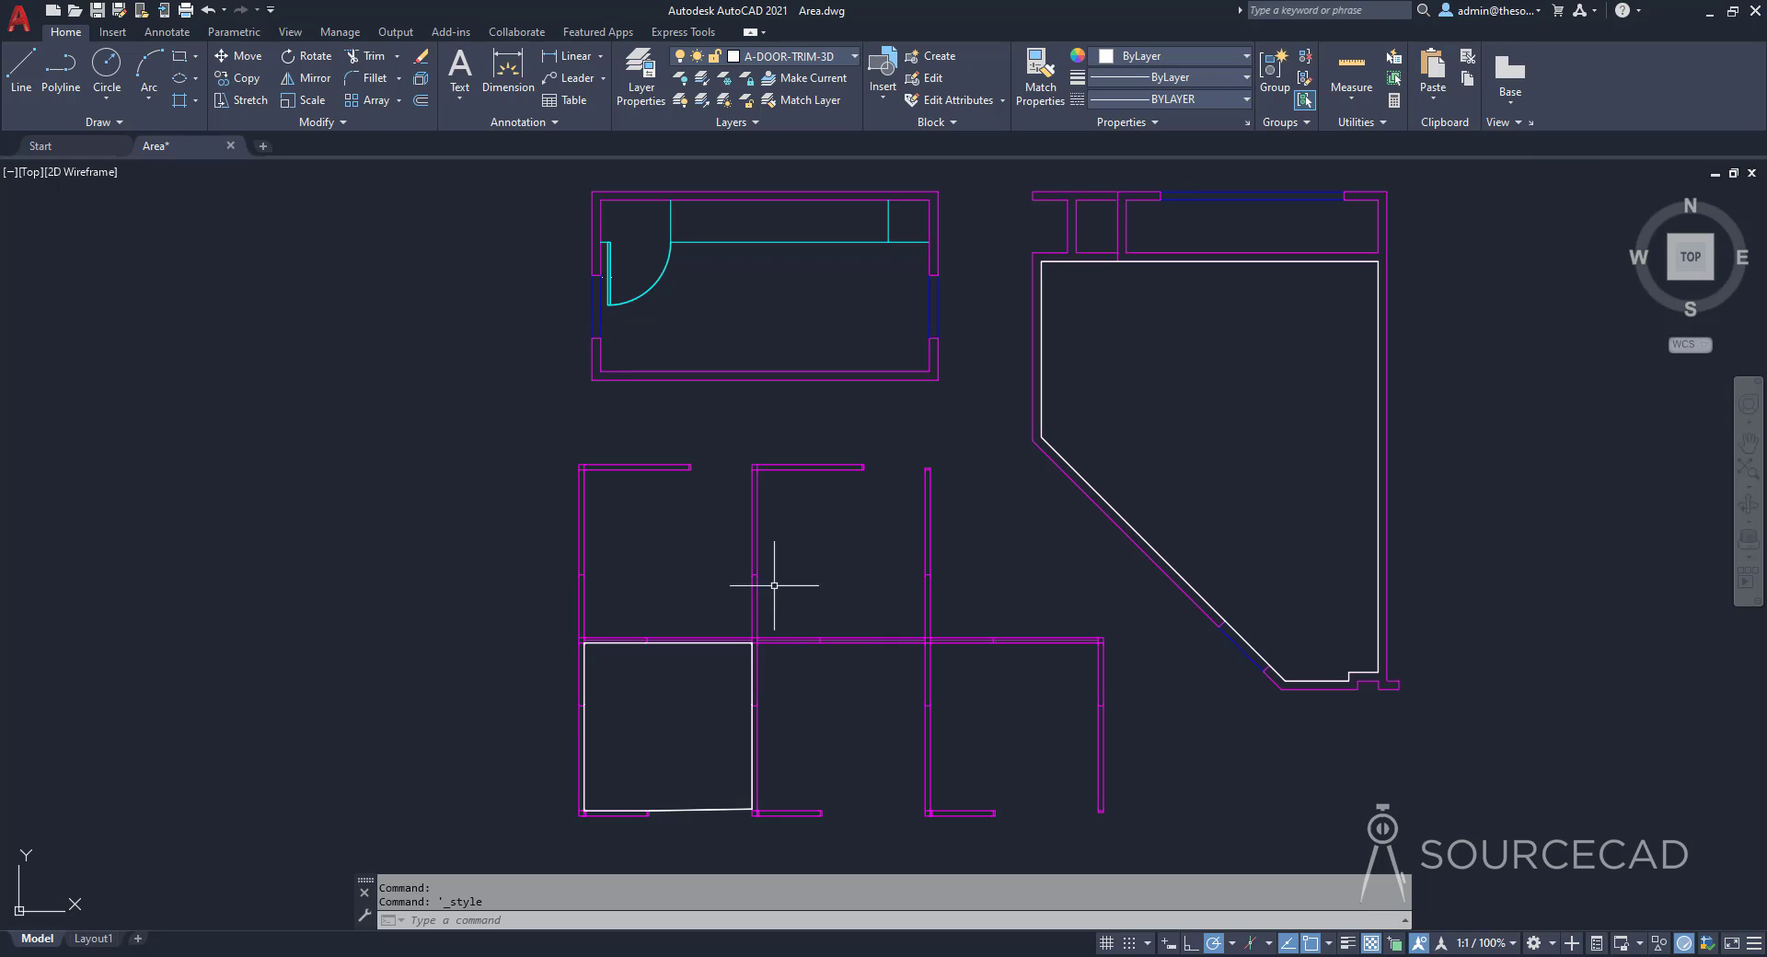
Step: Gauge a suitable text height by measuring a short vertical distance inside the large angled room
{"action": "type", "text": "di"}
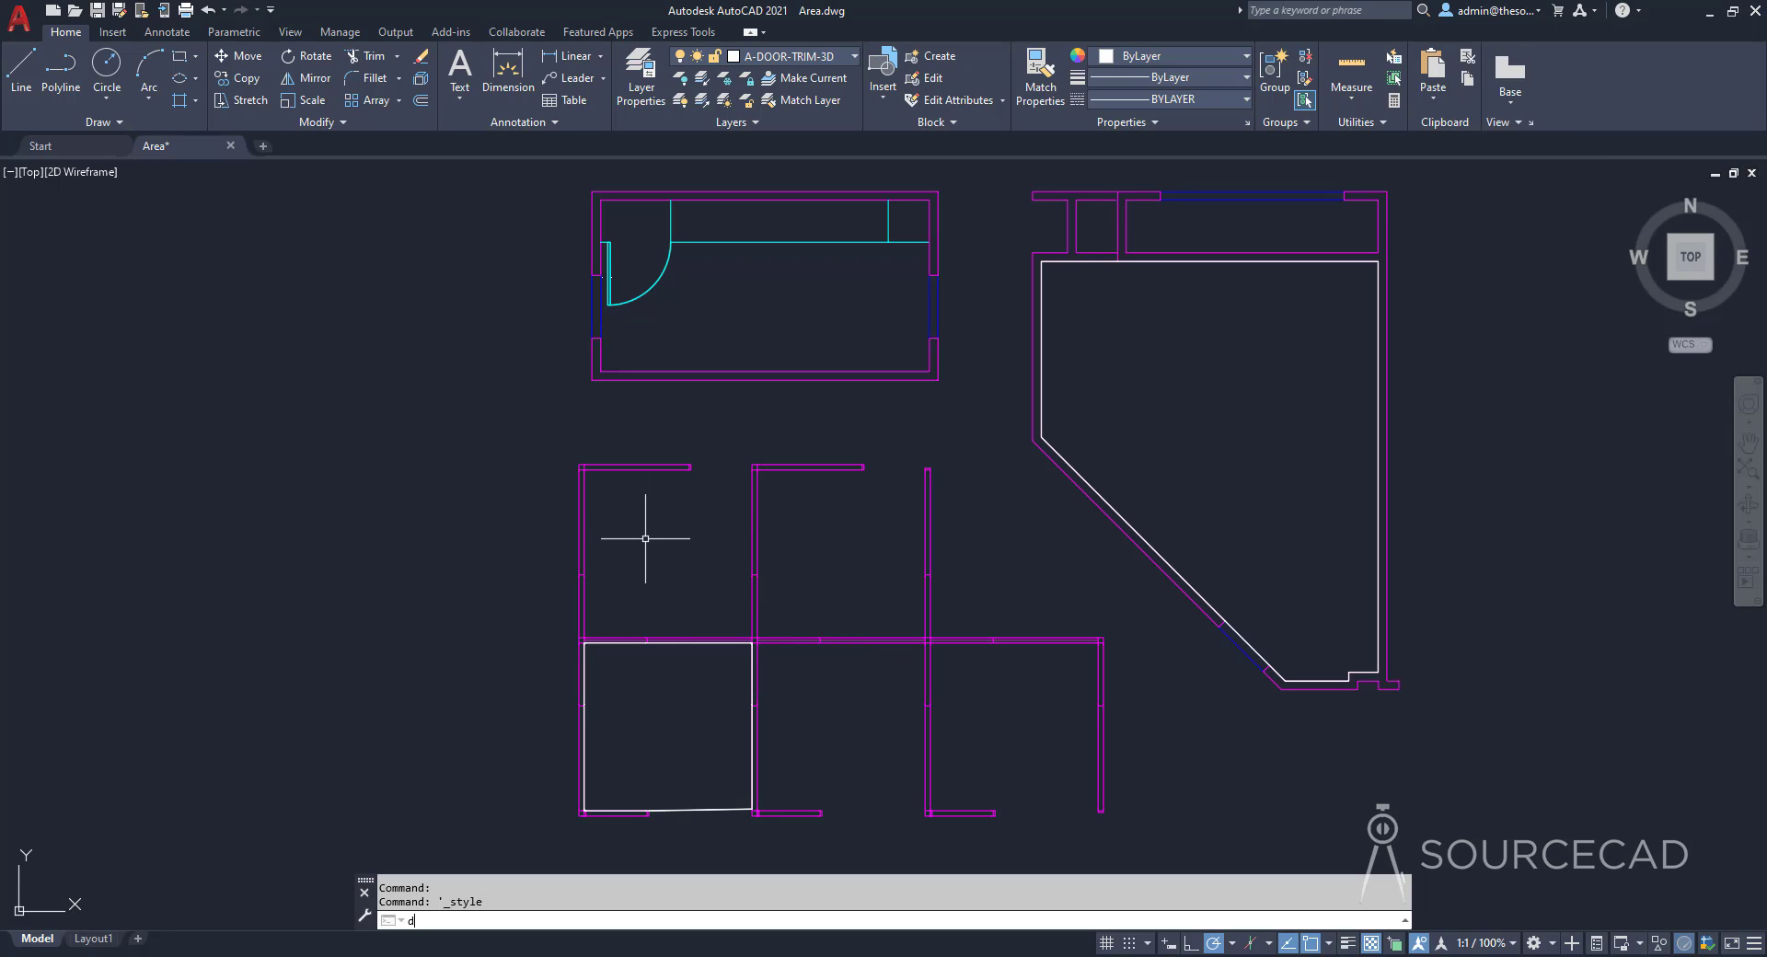
{"action": "key", "text": "Return"}
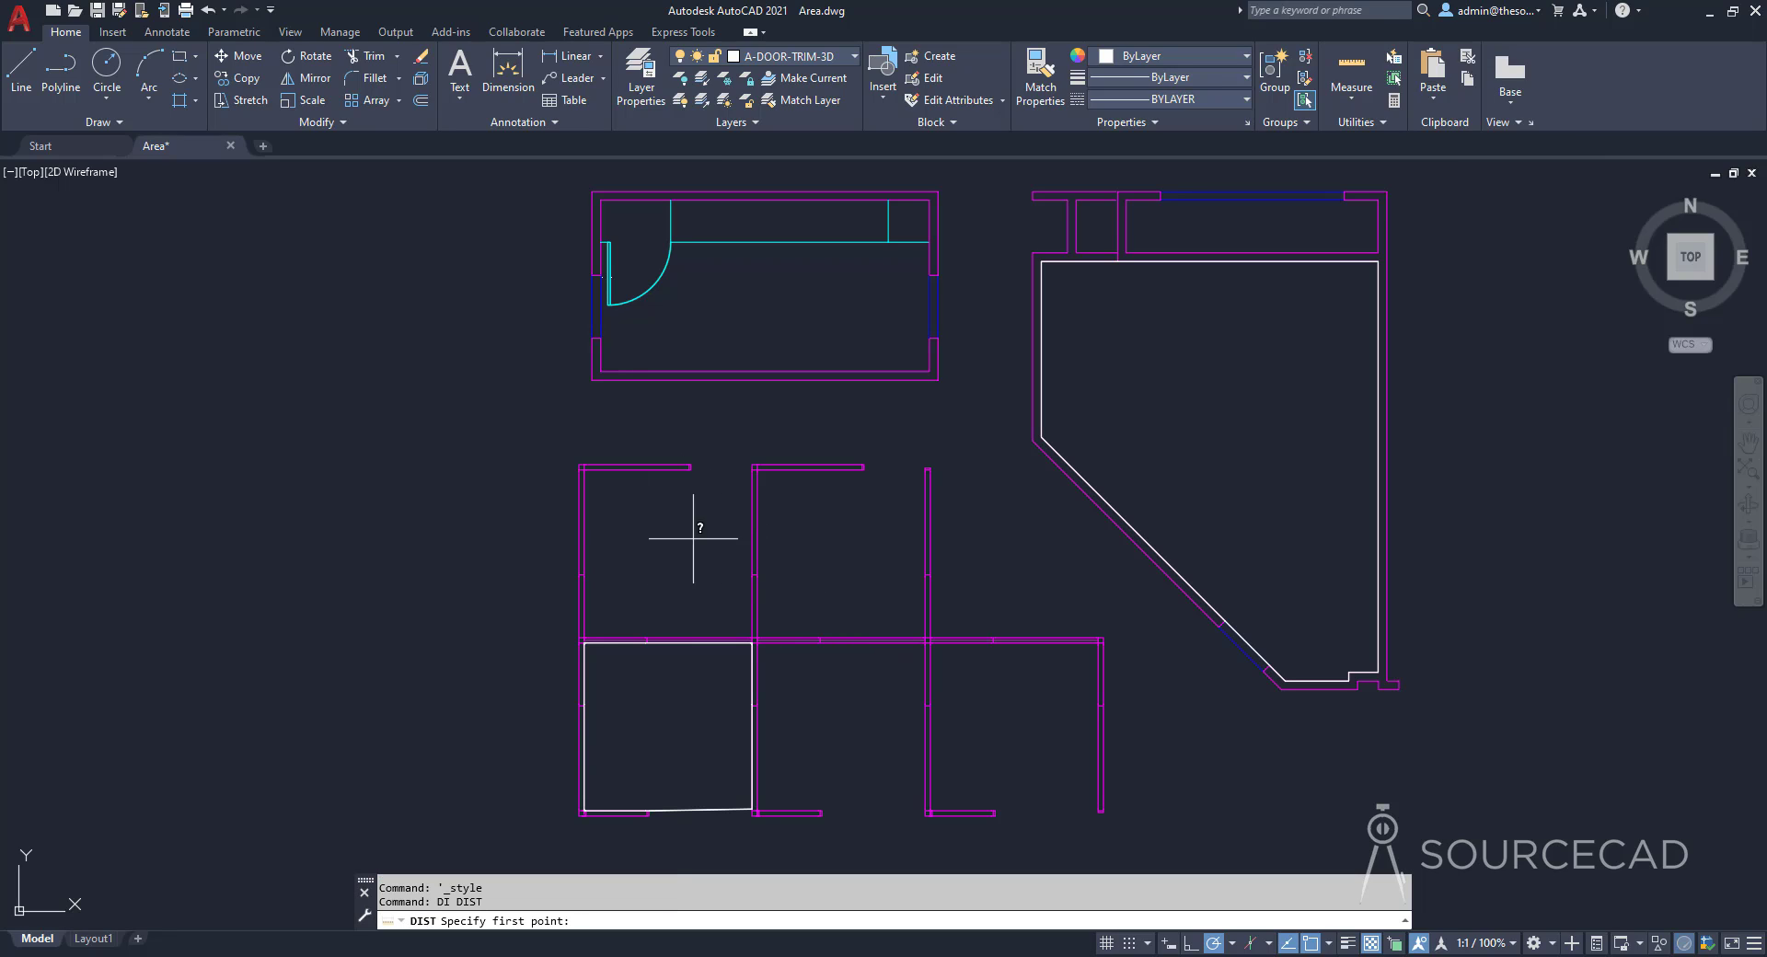
{"action": "left_click", "coordinate": [1167, 425]}
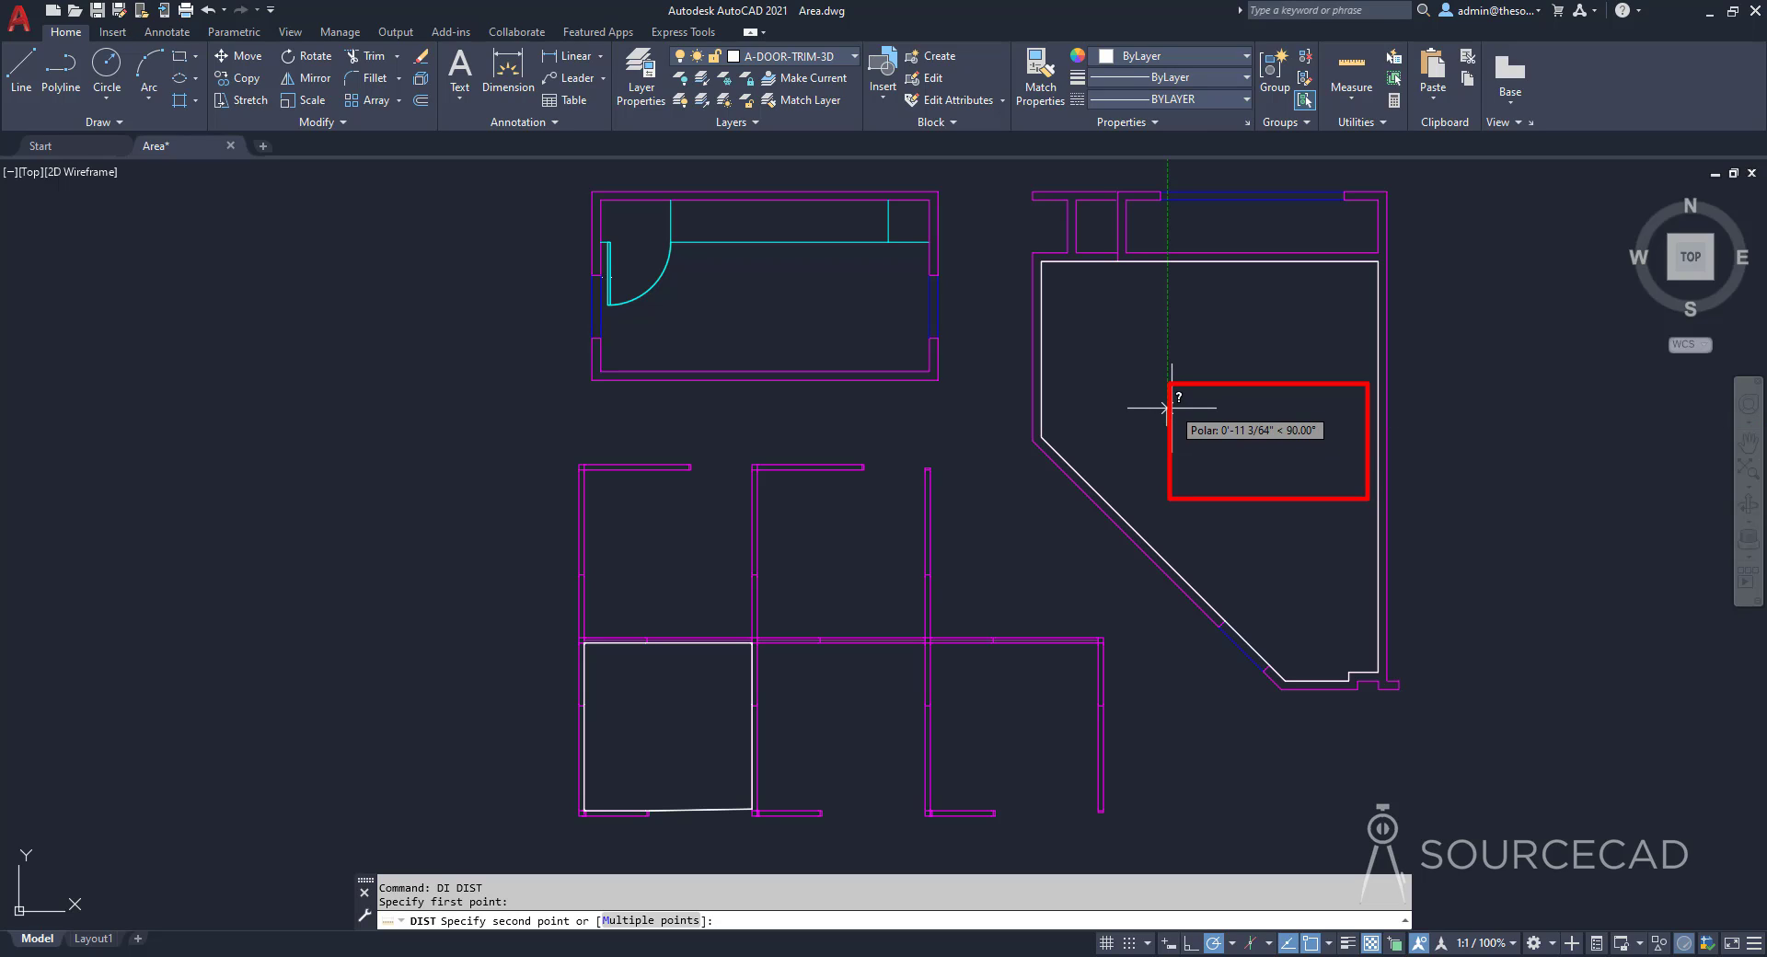
{"action": "key", "text": "Escape"}
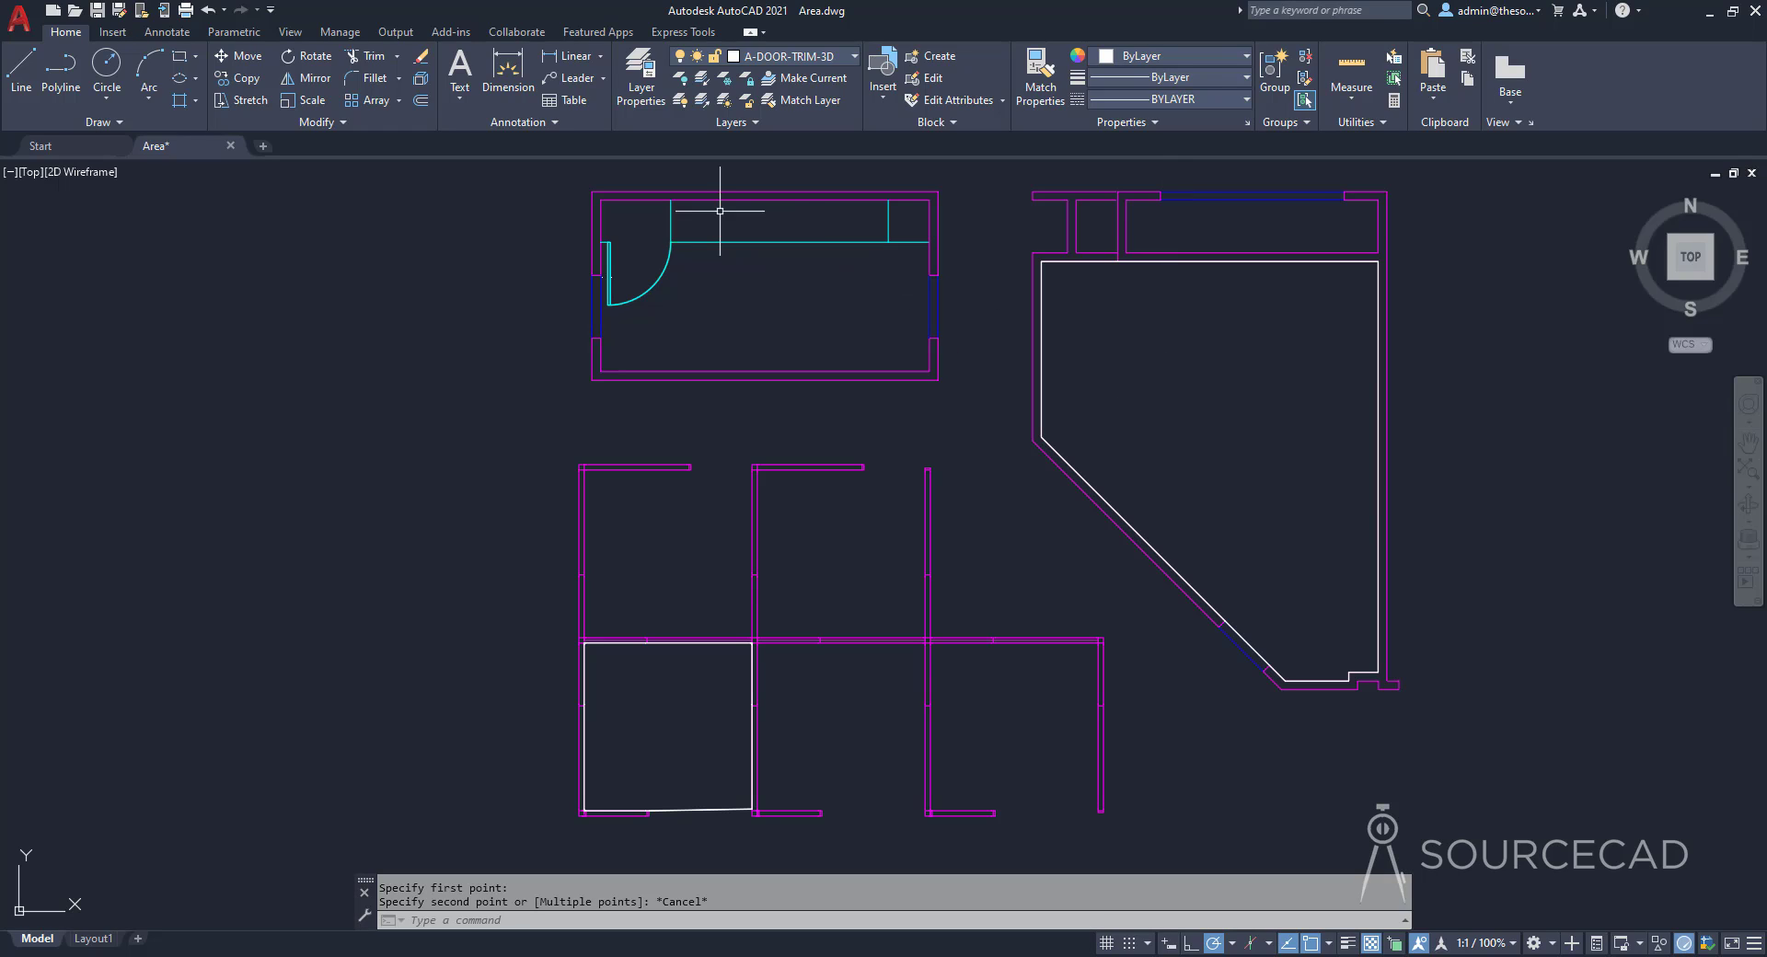
Step: Set the text height of the Field text style to 10" and apply the change
{"action": "left_click", "coordinate": [499, 123]}
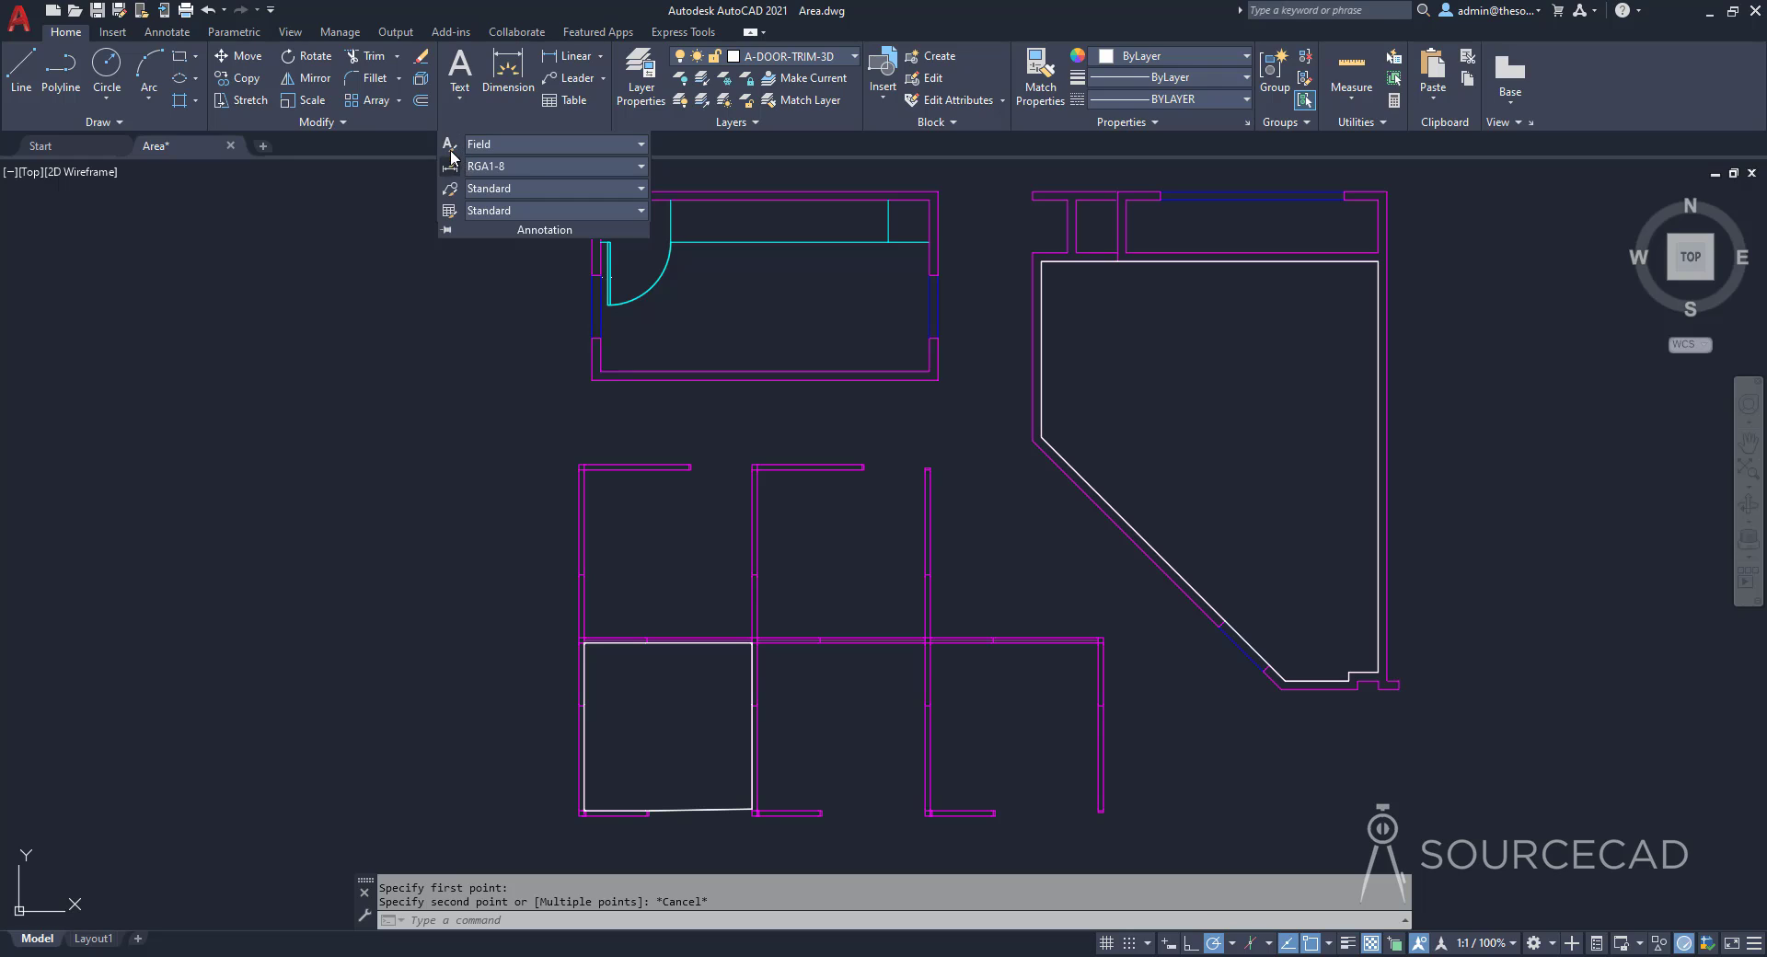
{"action": "left_click", "coordinate": [449, 144]}
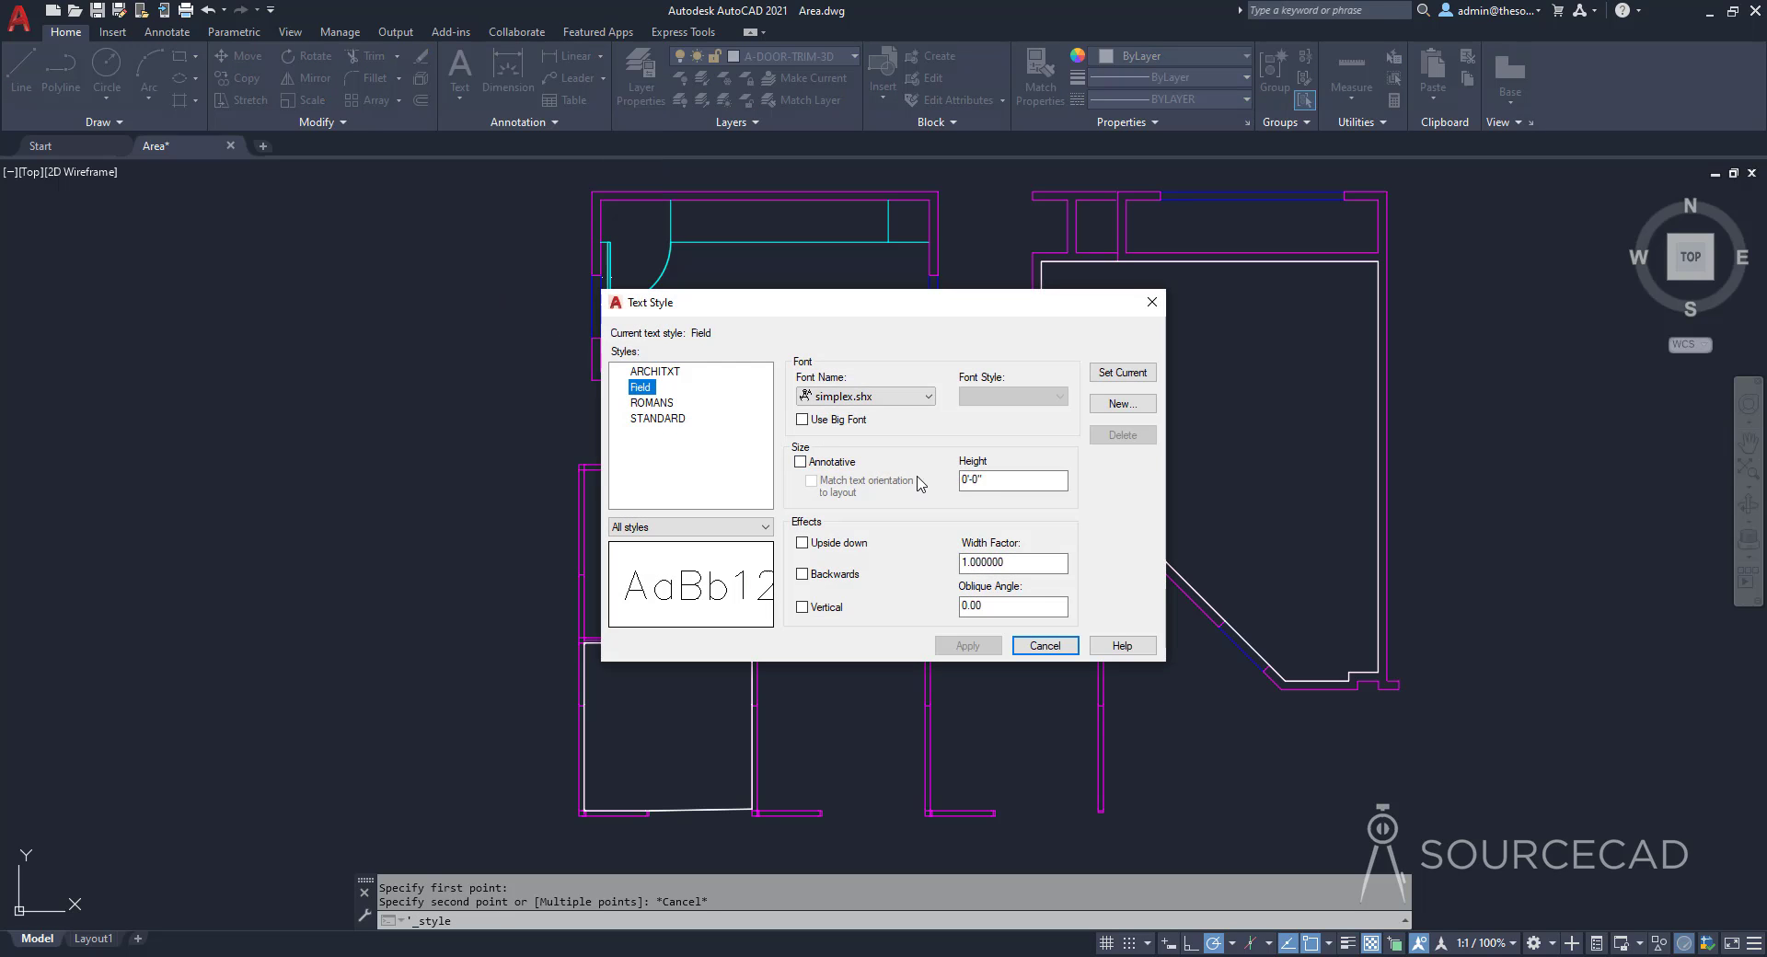
{"action": "double_click", "coordinate": [994, 479]}
{"action": "type", "text": "10\""}
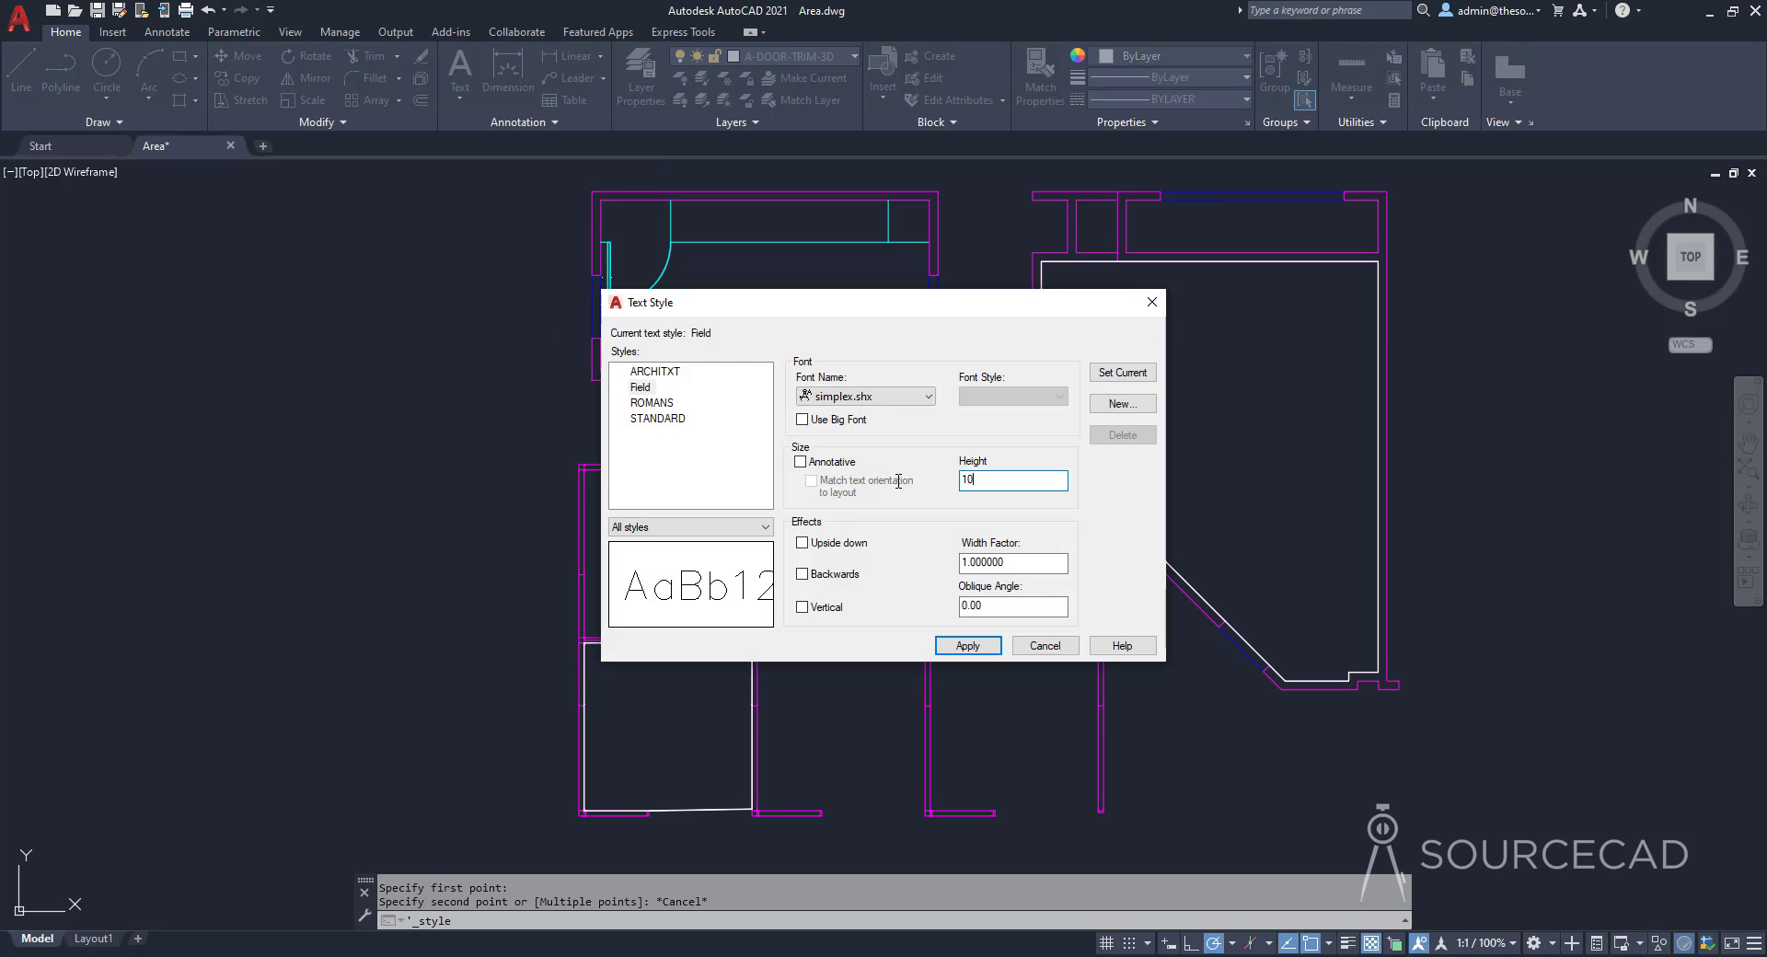
{"action": "left_click", "coordinate": [967, 645]}
{"action": "left_click", "coordinate": [1045, 645]}
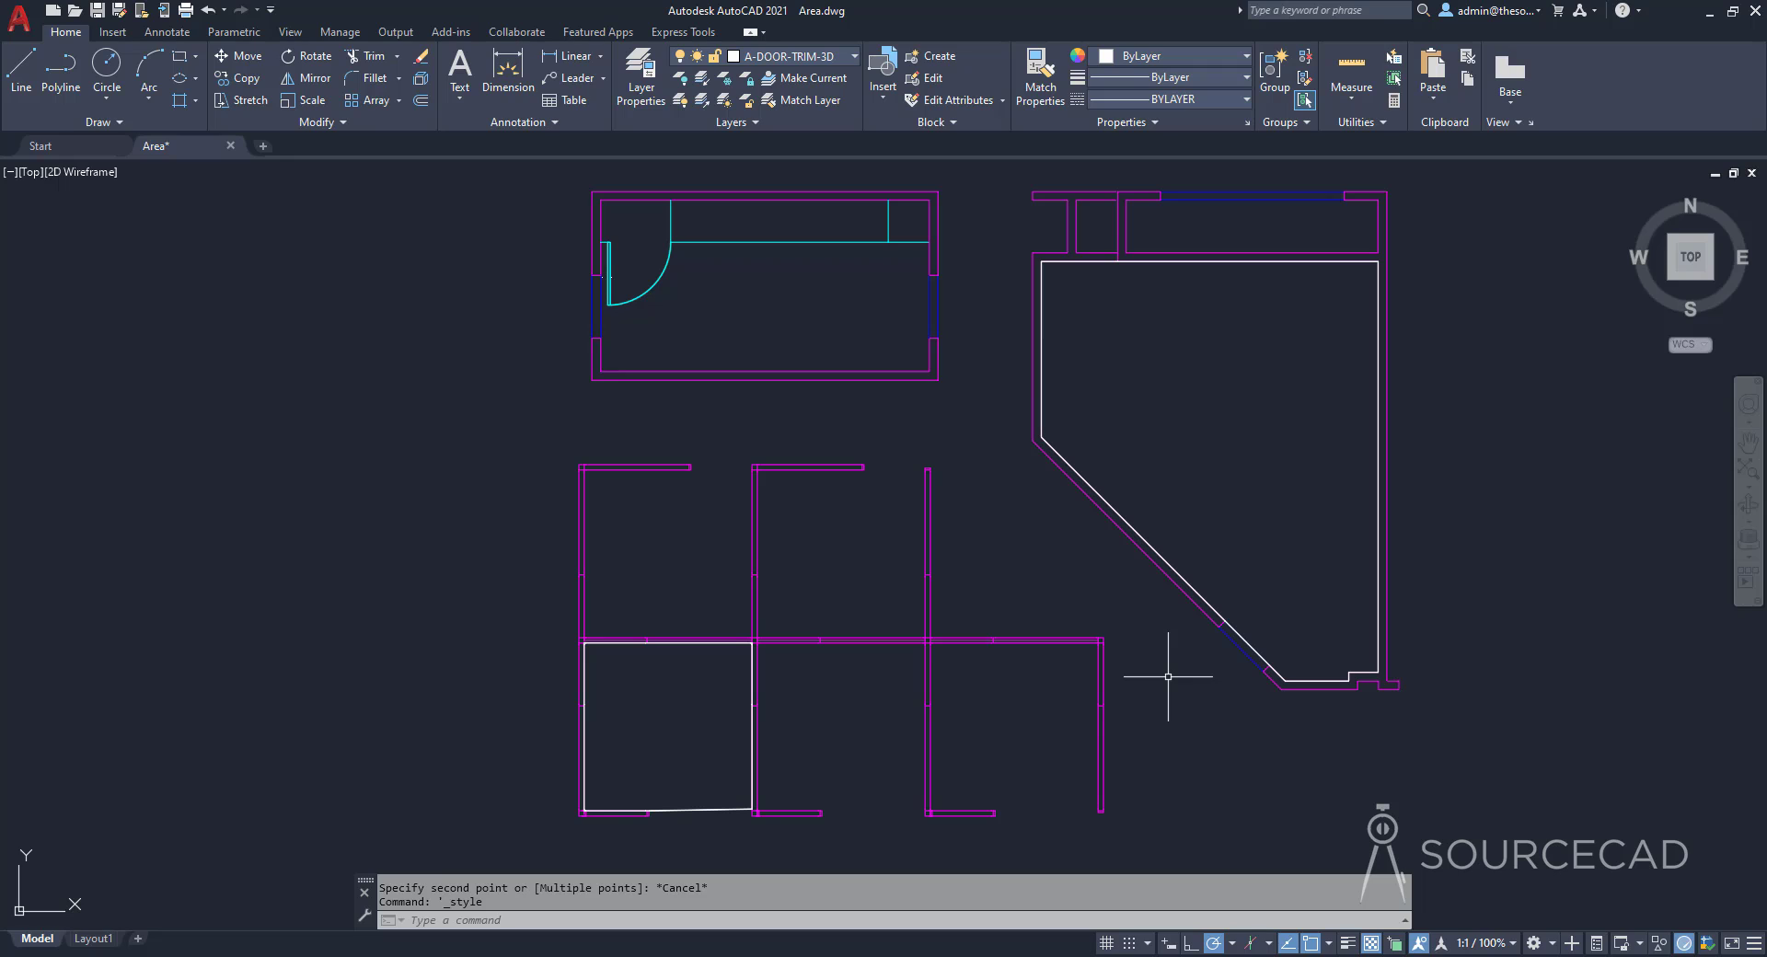
Step: Start a new field from the Objects category, using Object, and link it to the area of the angled room's boundary polyline
{"action": "type", "text": "field"}
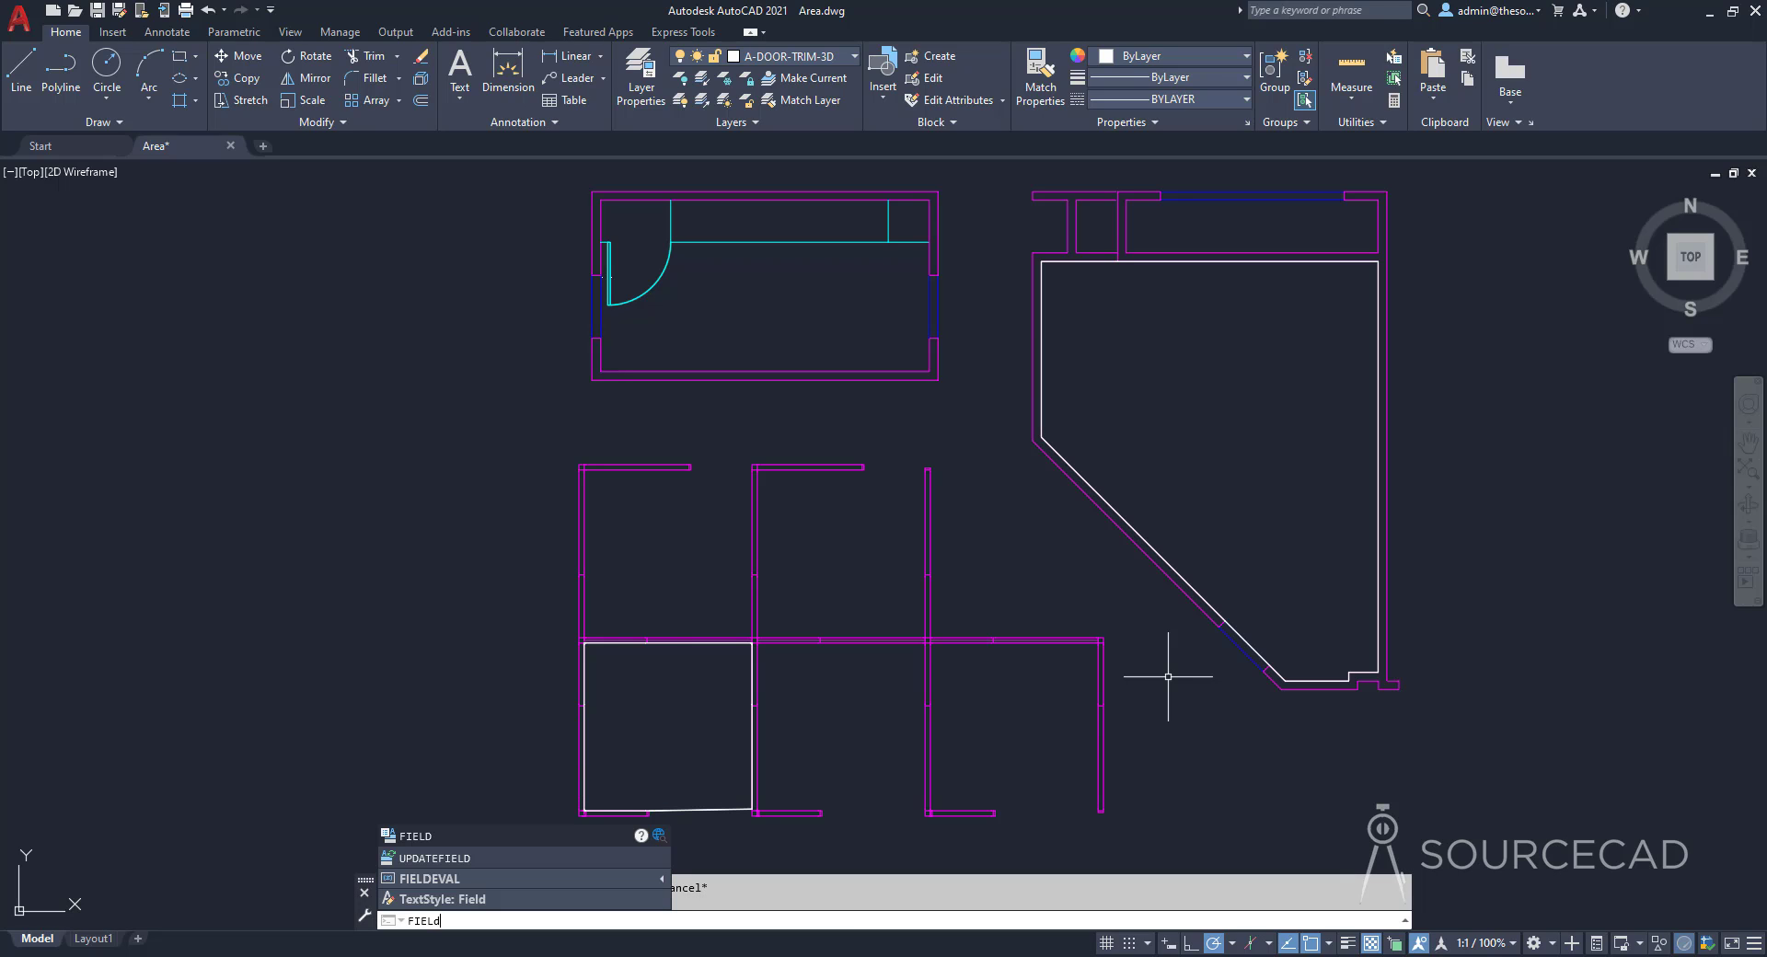
{"action": "key", "text": "Return"}
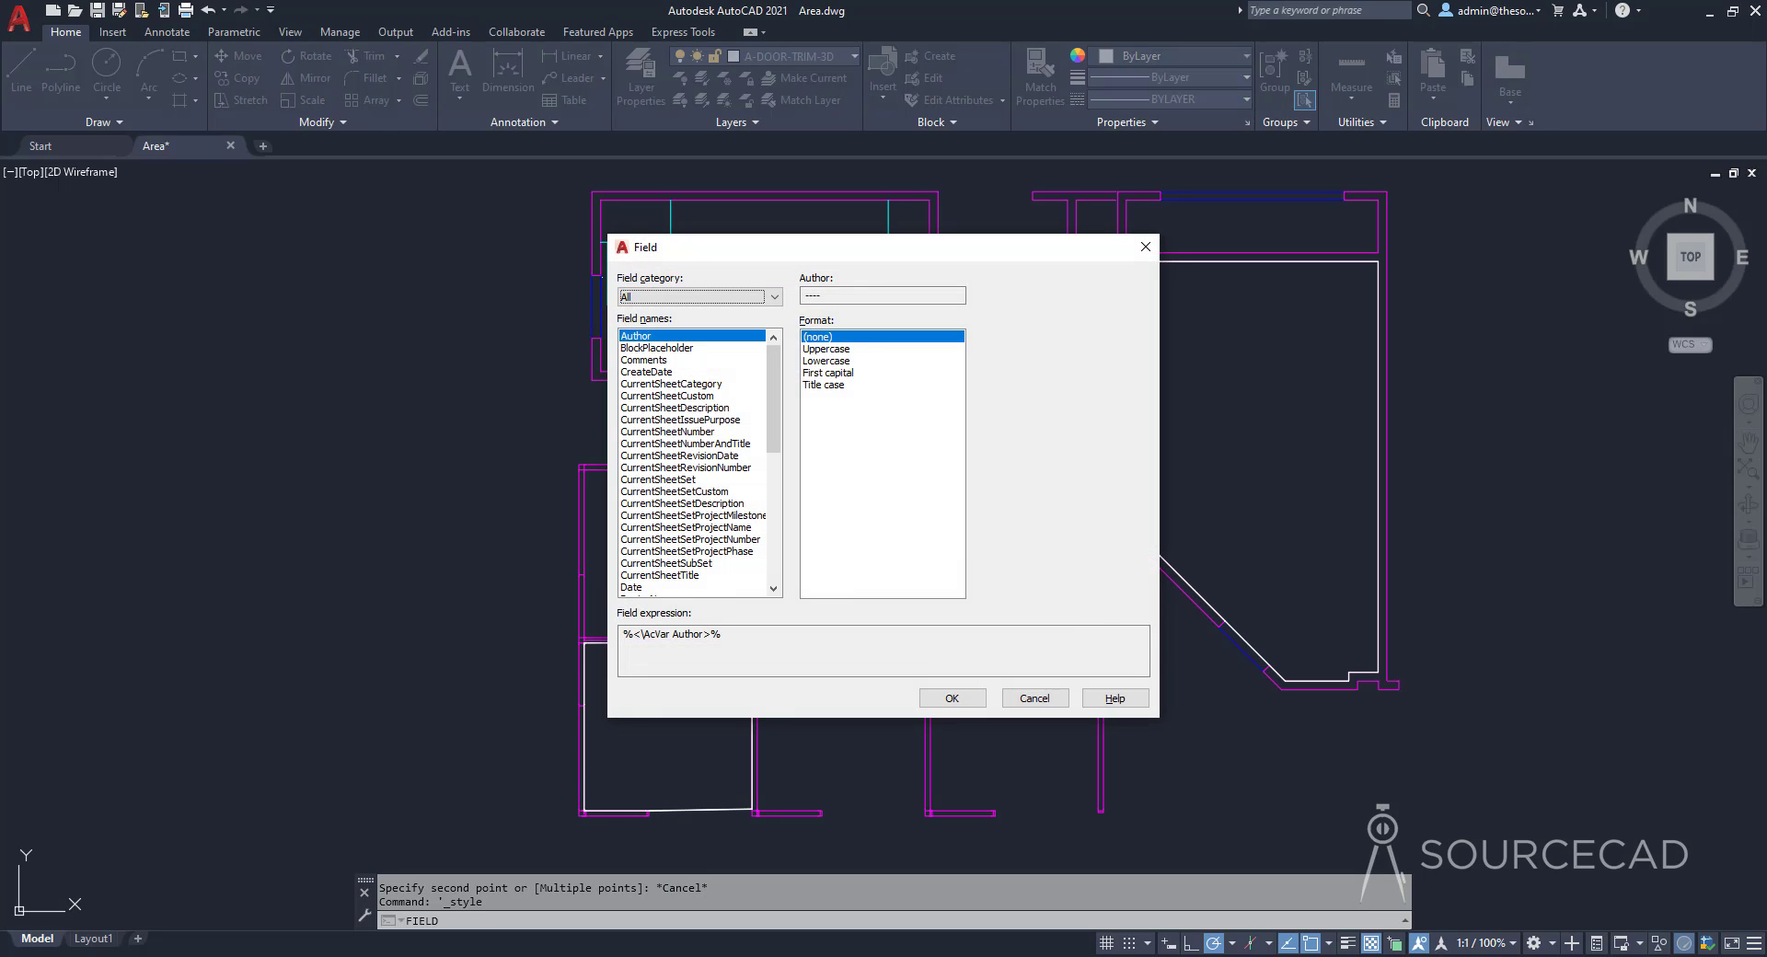
{"action": "left_click_drag", "start_coordinate": [940, 261], "coordinate": [718, 232]}
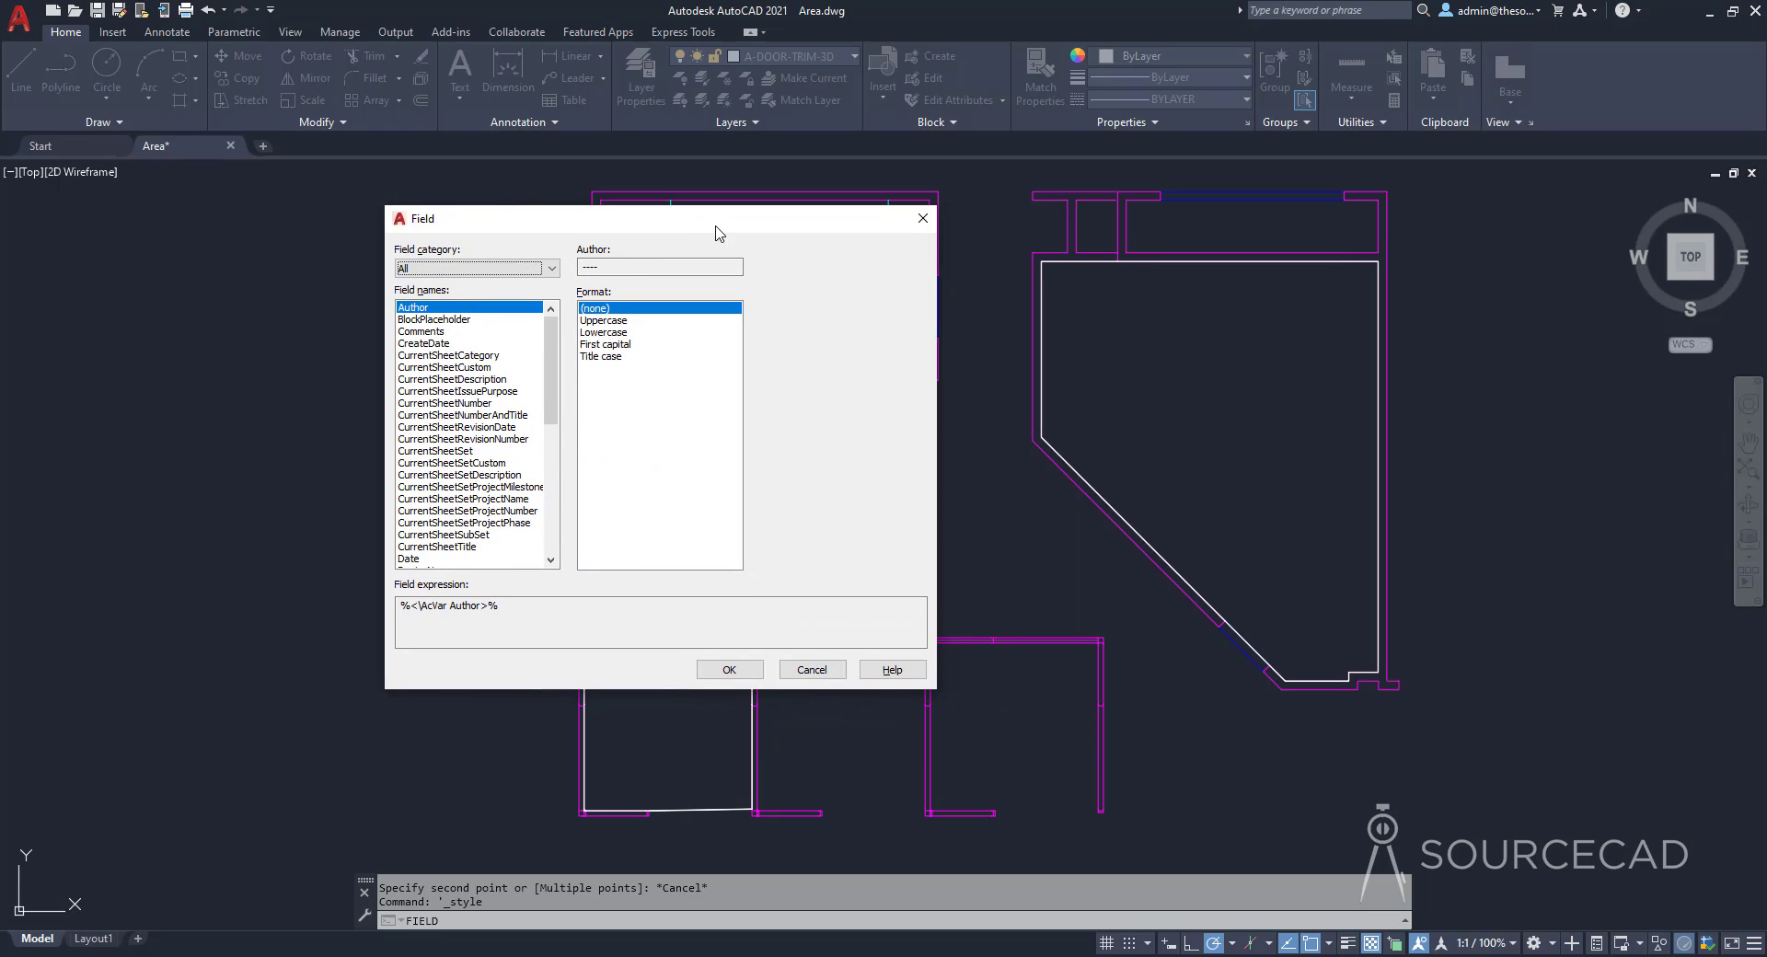
{"action": "left_click", "coordinate": [512, 270]}
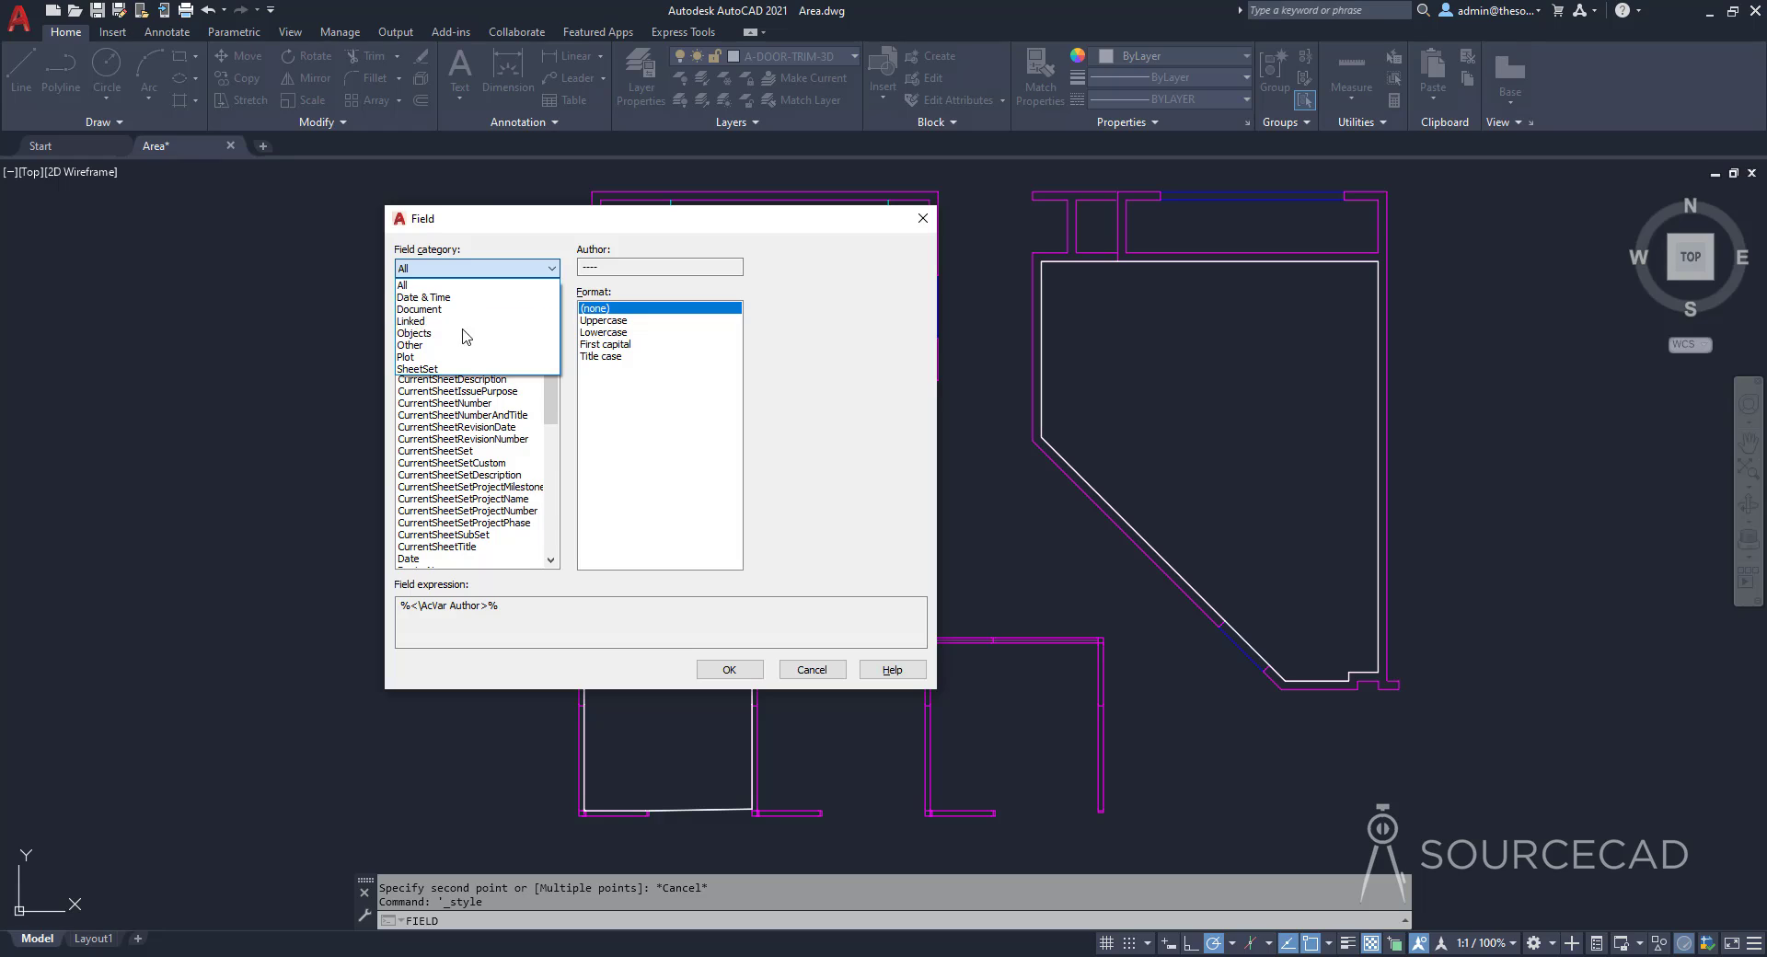
{"action": "left_click", "coordinate": [454, 333]}
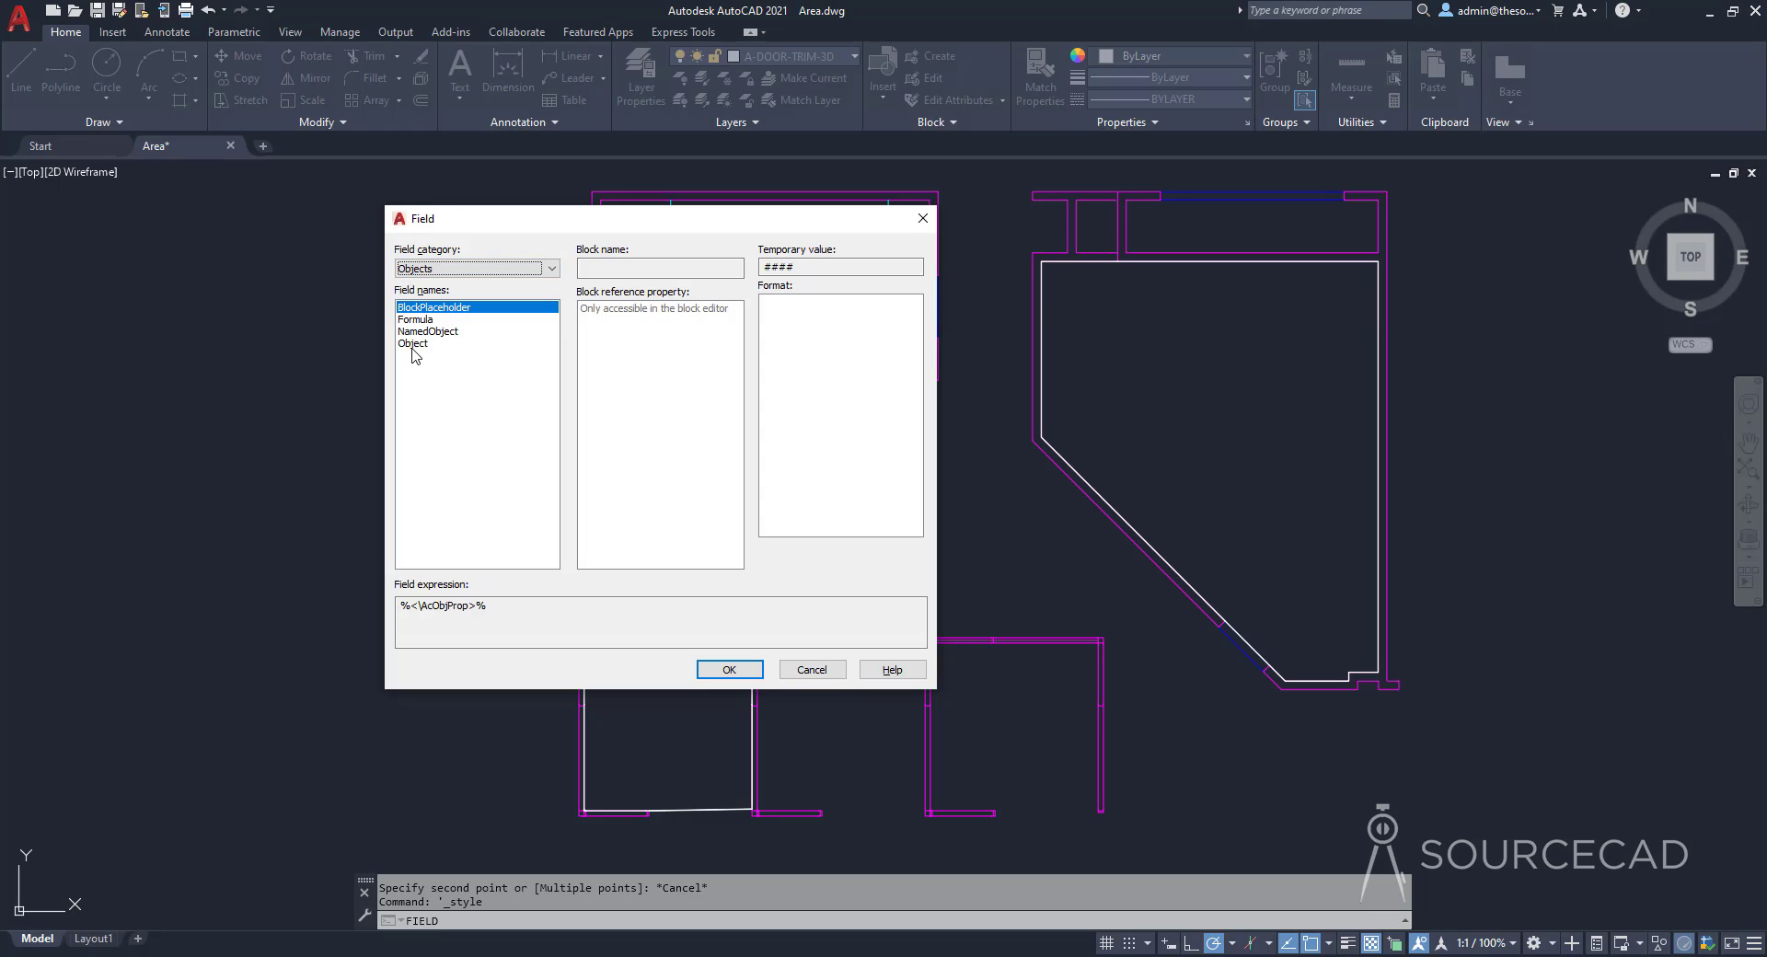
{"action": "left_click", "coordinate": [411, 345]}
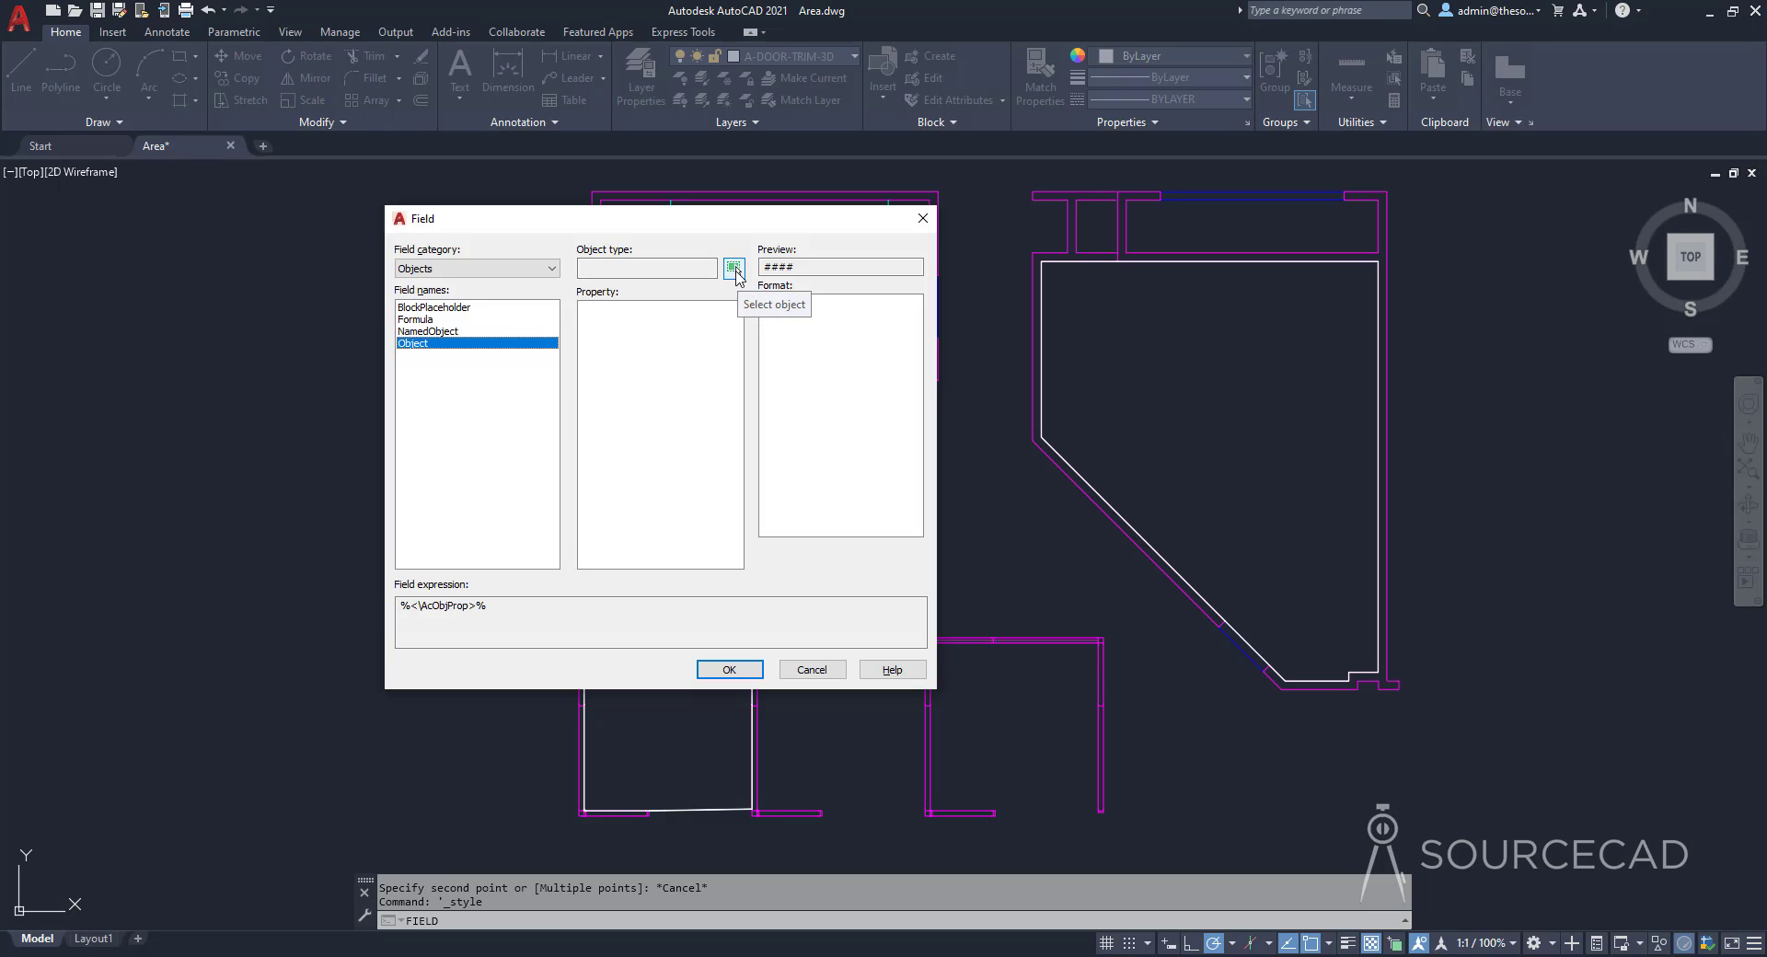
{"action": "left_click", "coordinate": [734, 269]}
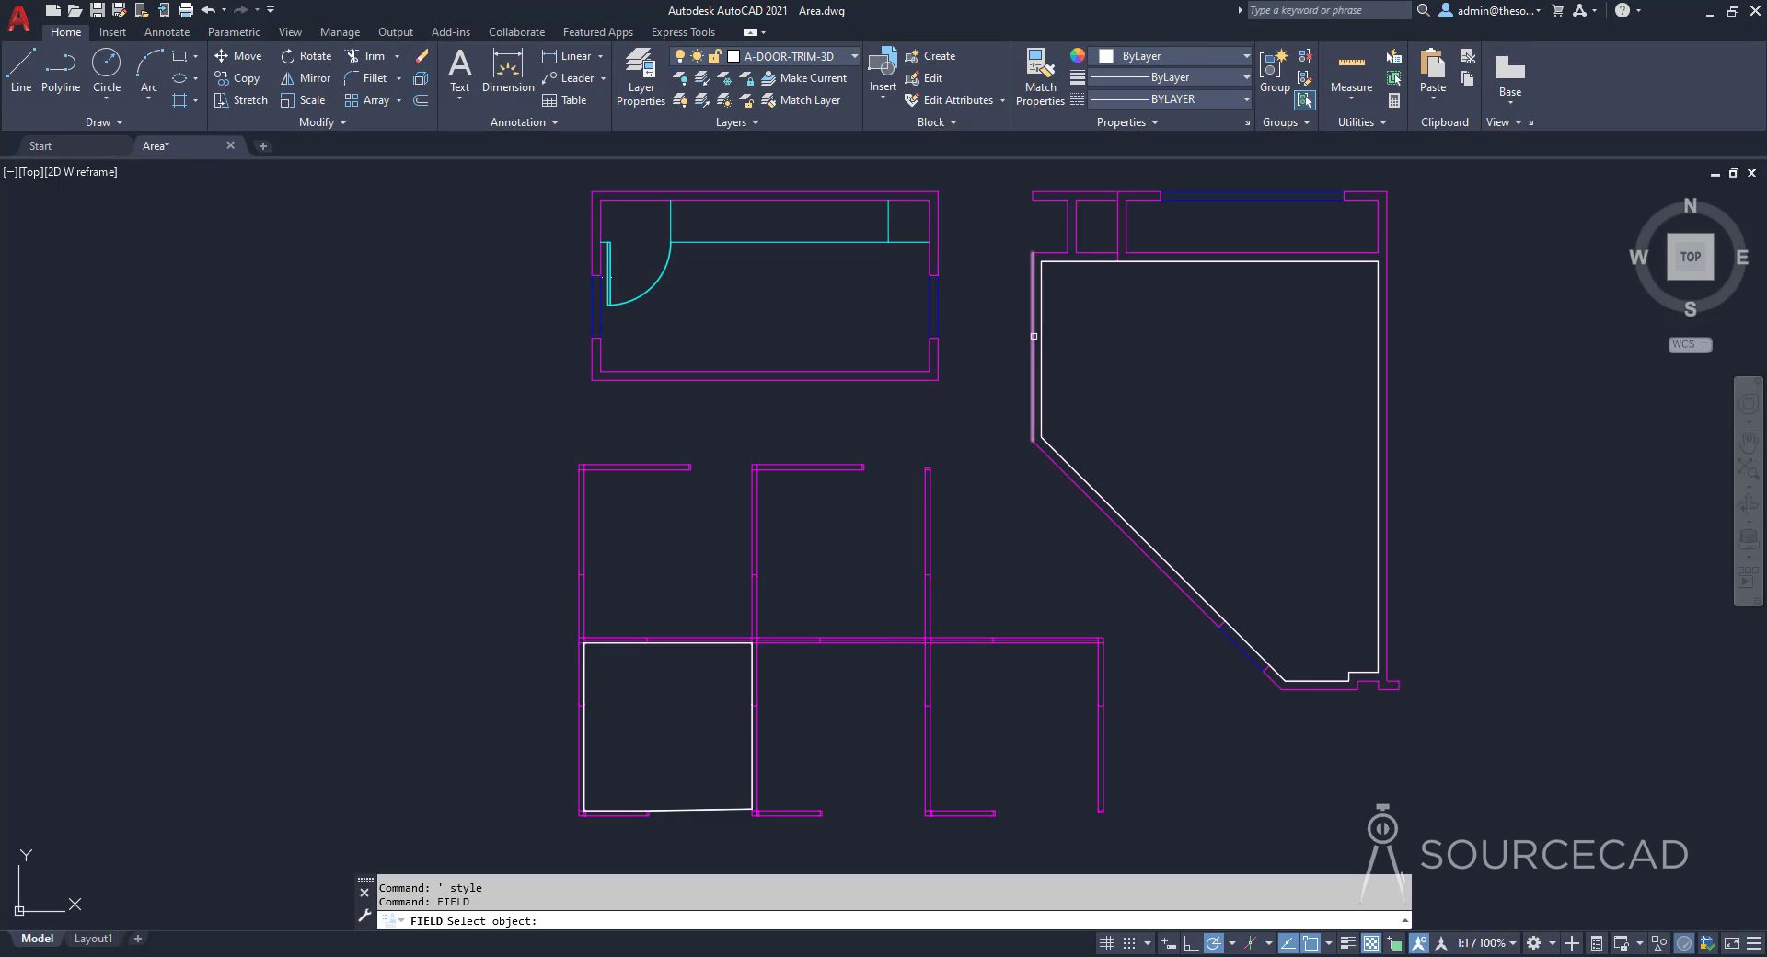
{"action": "left_click", "coordinate": [1044, 328]}
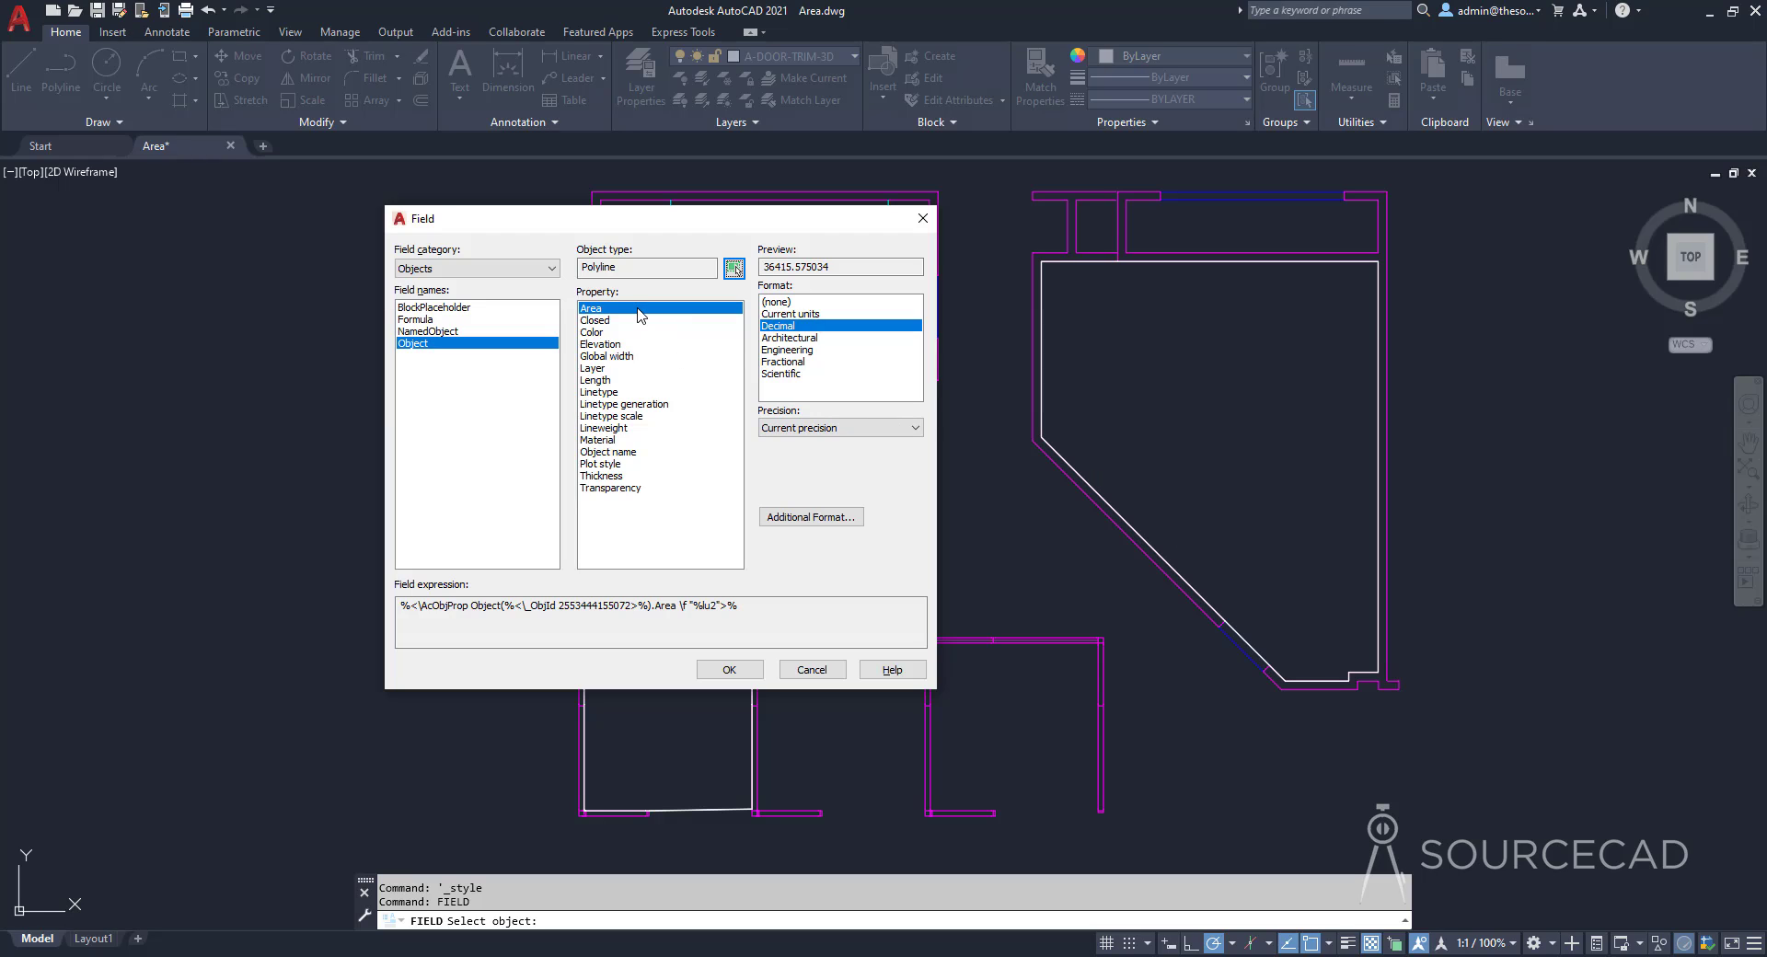
Step: Format the area field as Architectural with 0.0 precision and place it inside the large angled room
{"action": "left_click", "coordinate": [793, 338]}
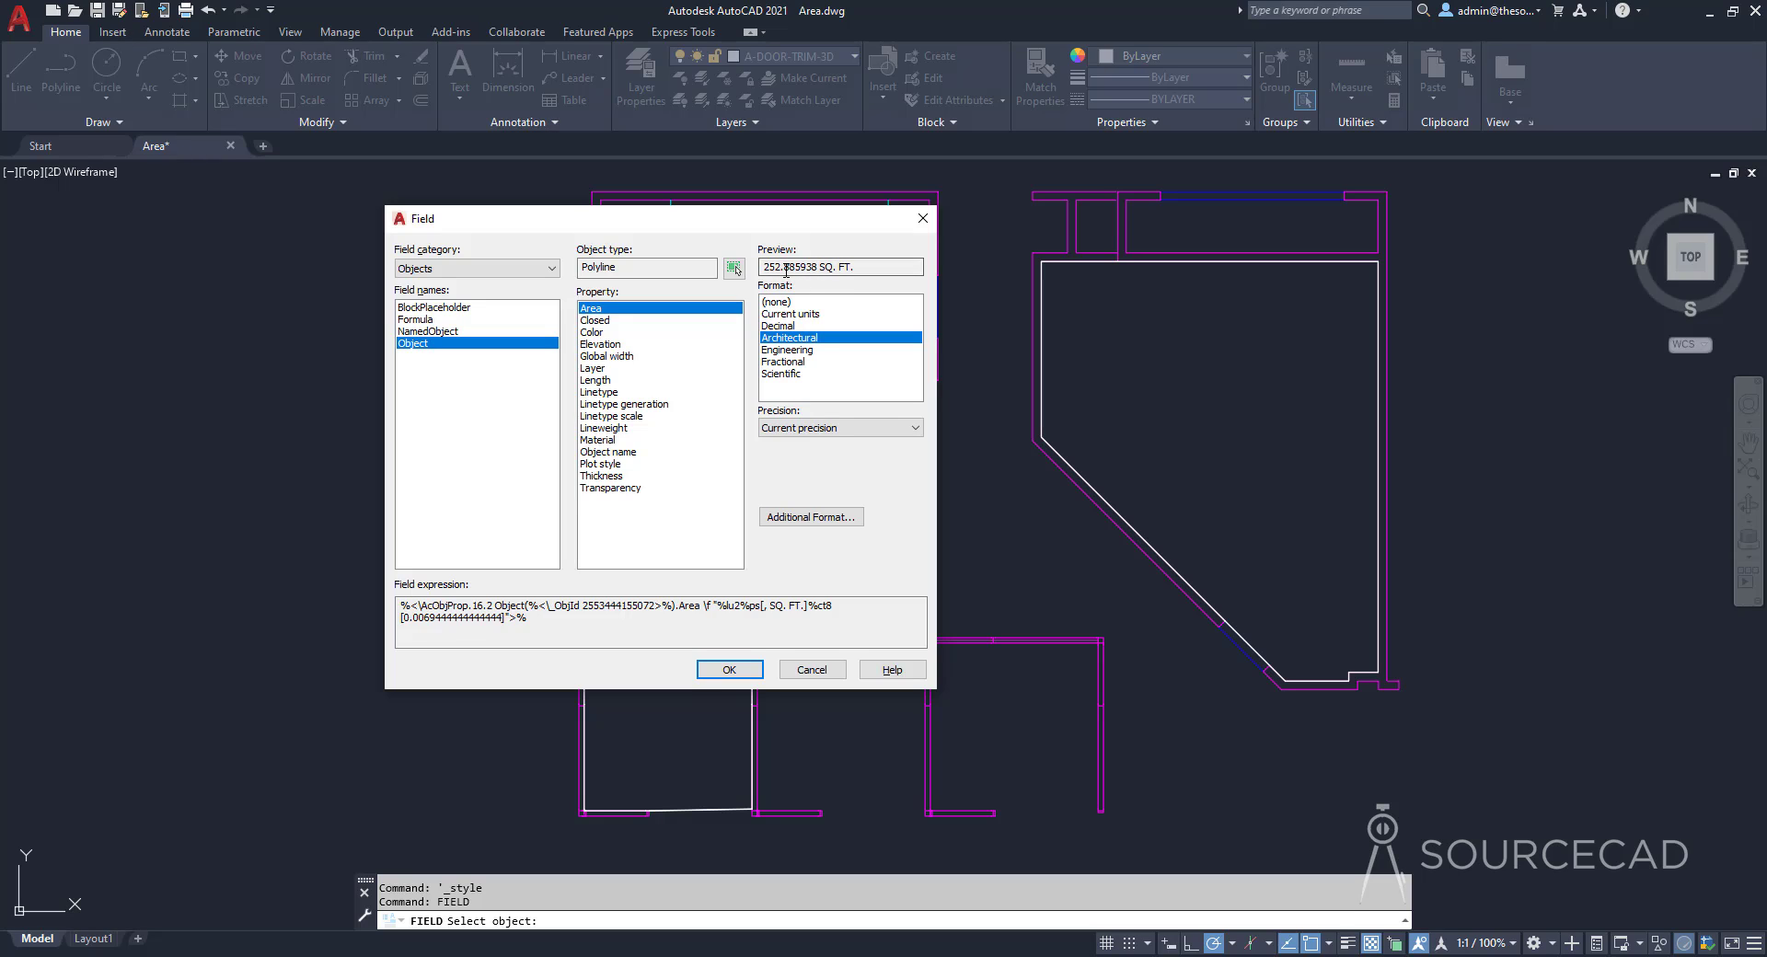
{"action": "left_click_drag", "start_coordinate": [784, 267], "coordinate": [819, 267]}
{"action": "left_click", "coordinate": [834, 427]}
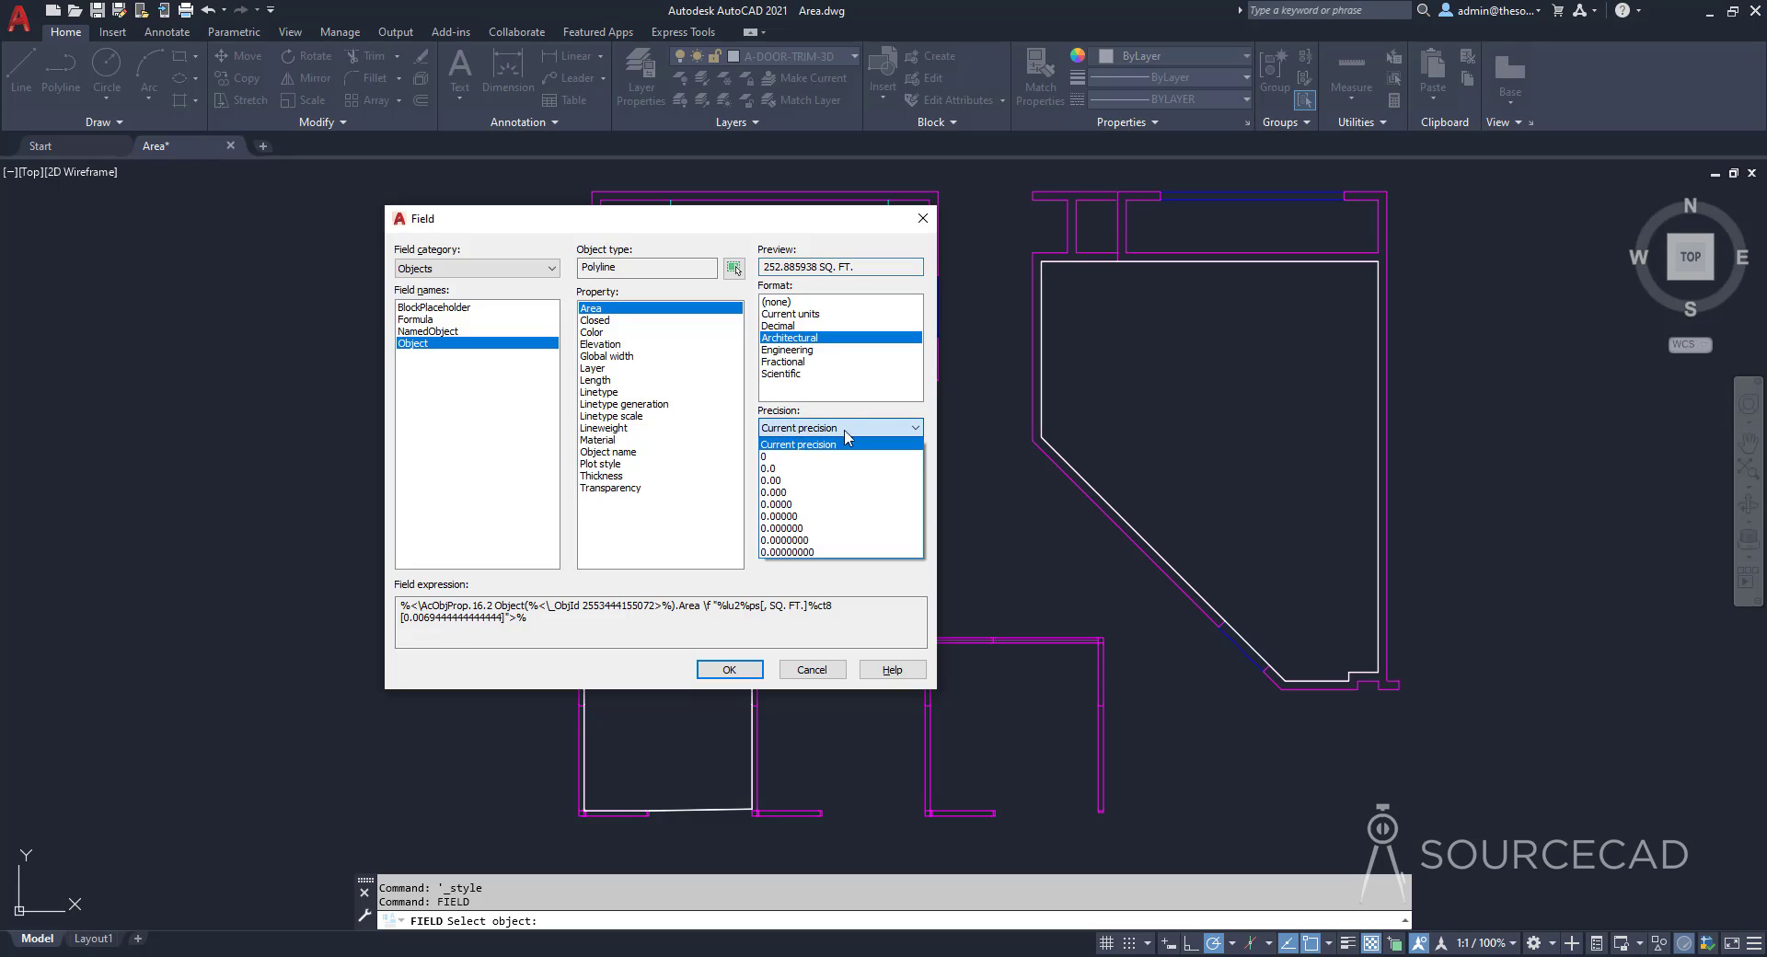
{"action": "left_click", "coordinate": [818, 470]}
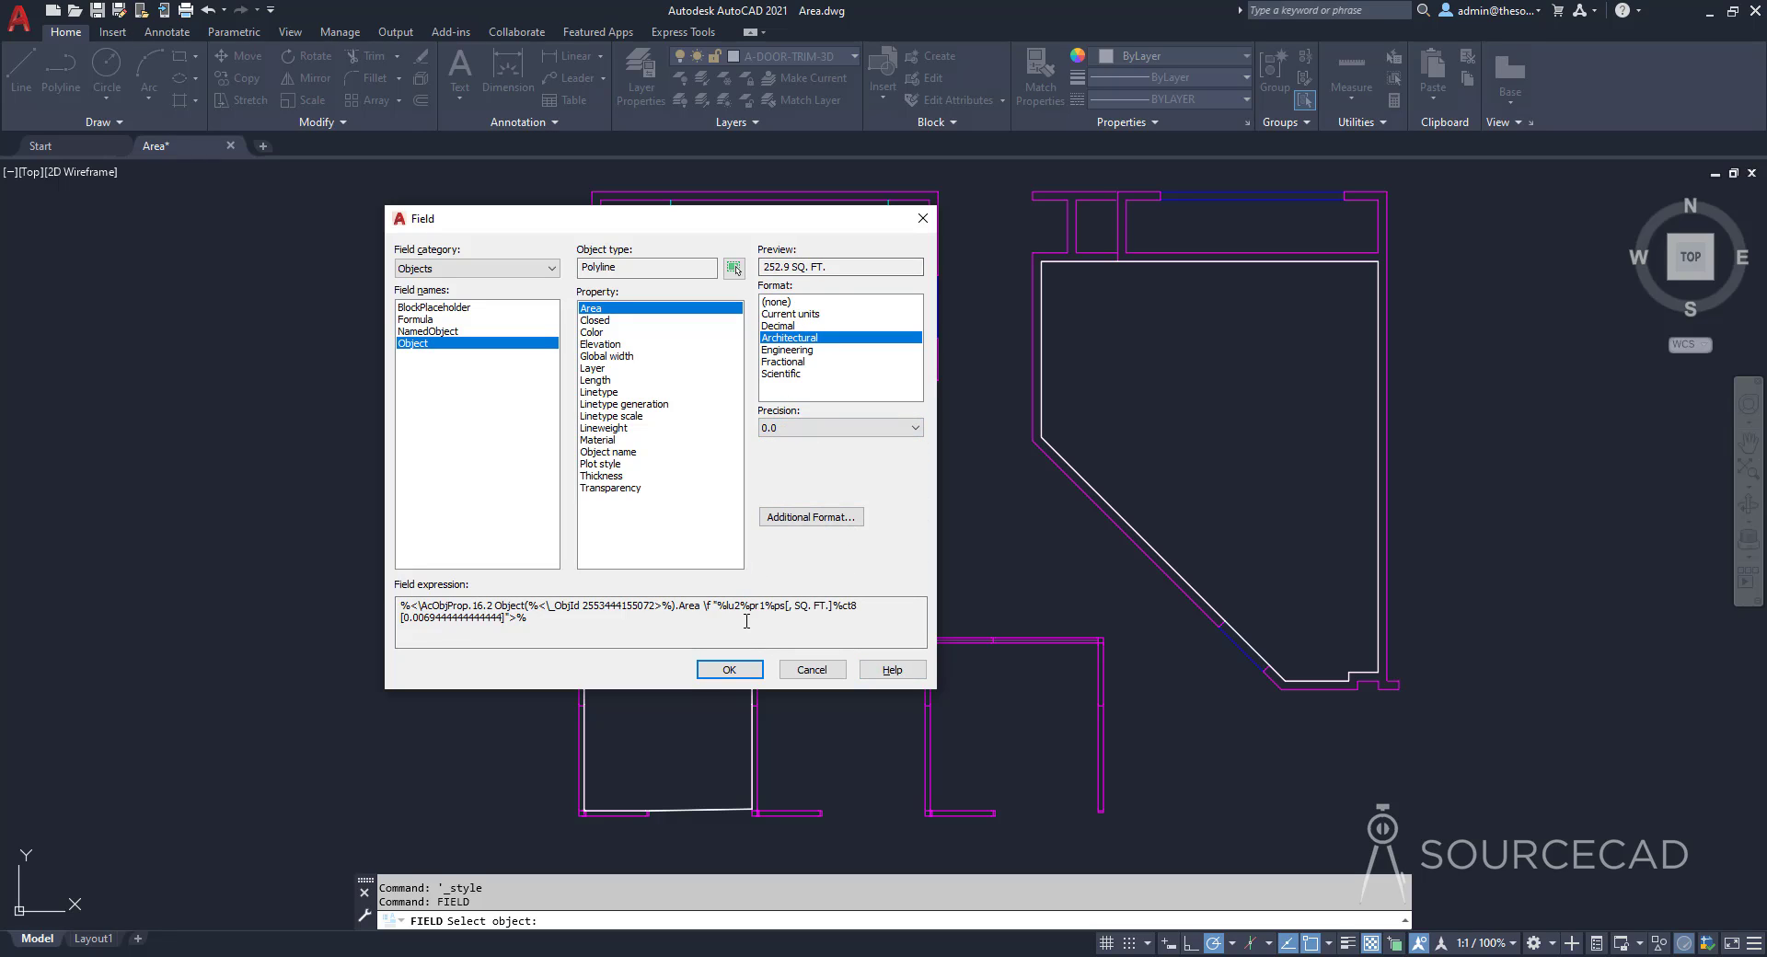
{"action": "left_click", "coordinate": [729, 670]}
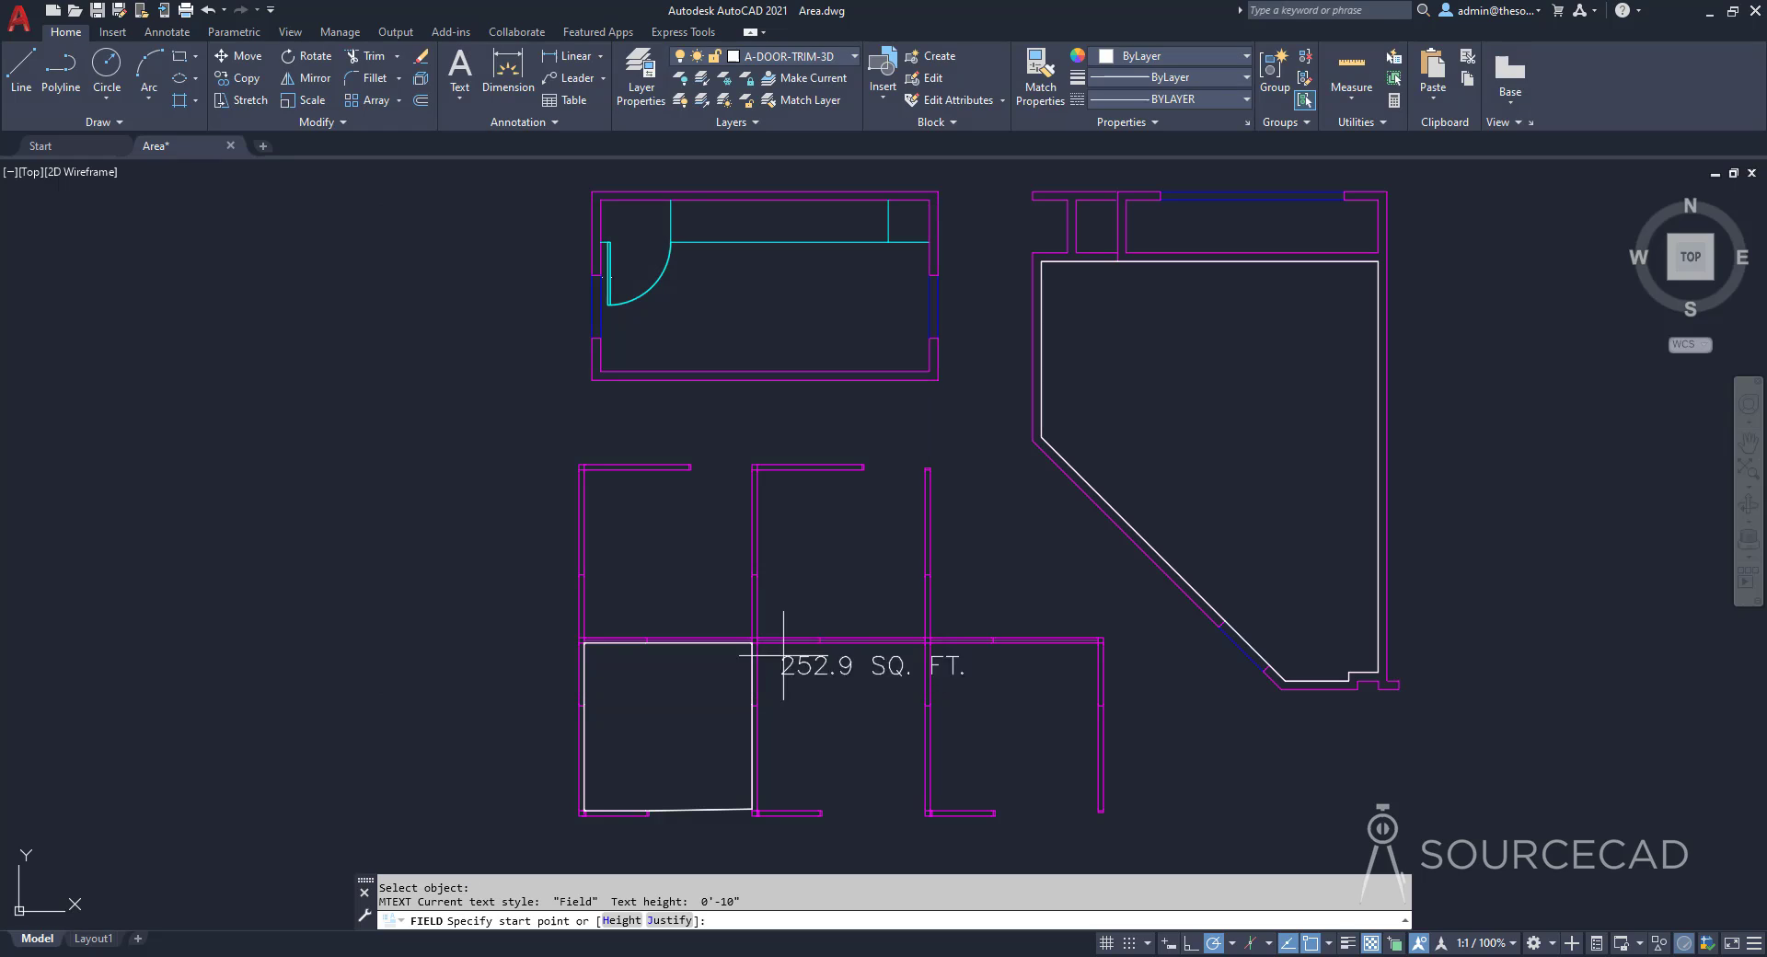
{"action": "left_click", "coordinate": [1138, 419]}
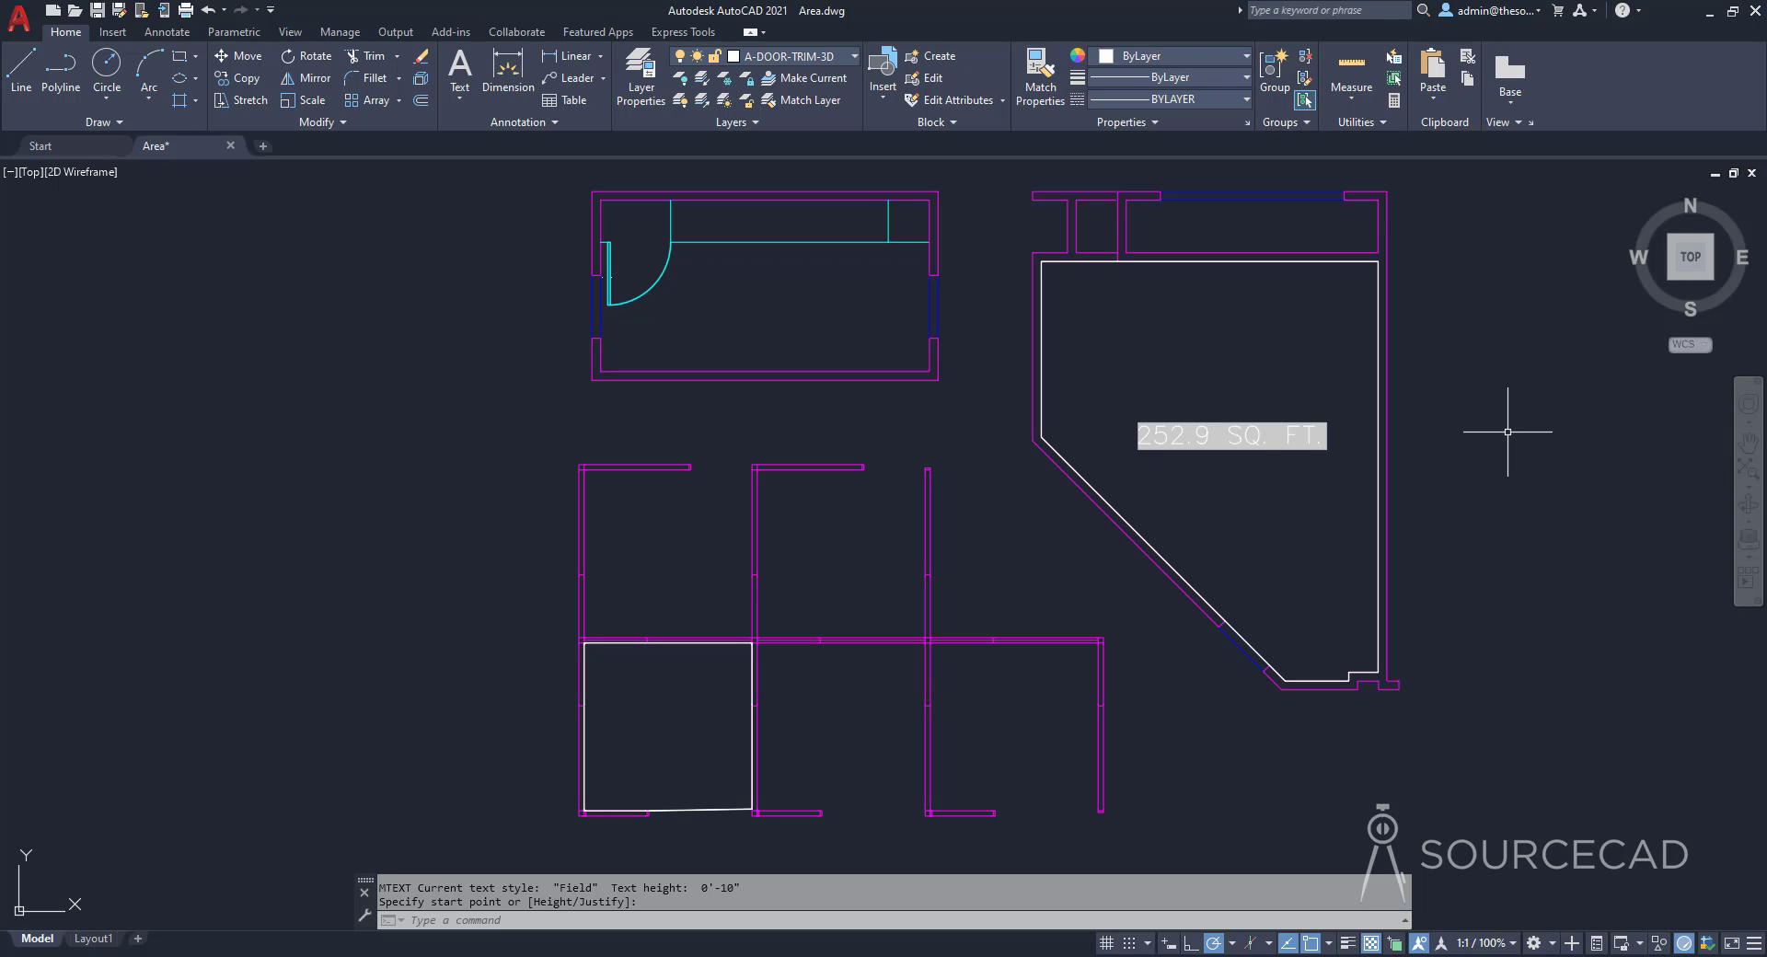
Step: Stretch the upper edge of the angled room's boundary polyline downward into the room, then clear the selection
{"action": "left_click", "coordinate": [1361, 259]}
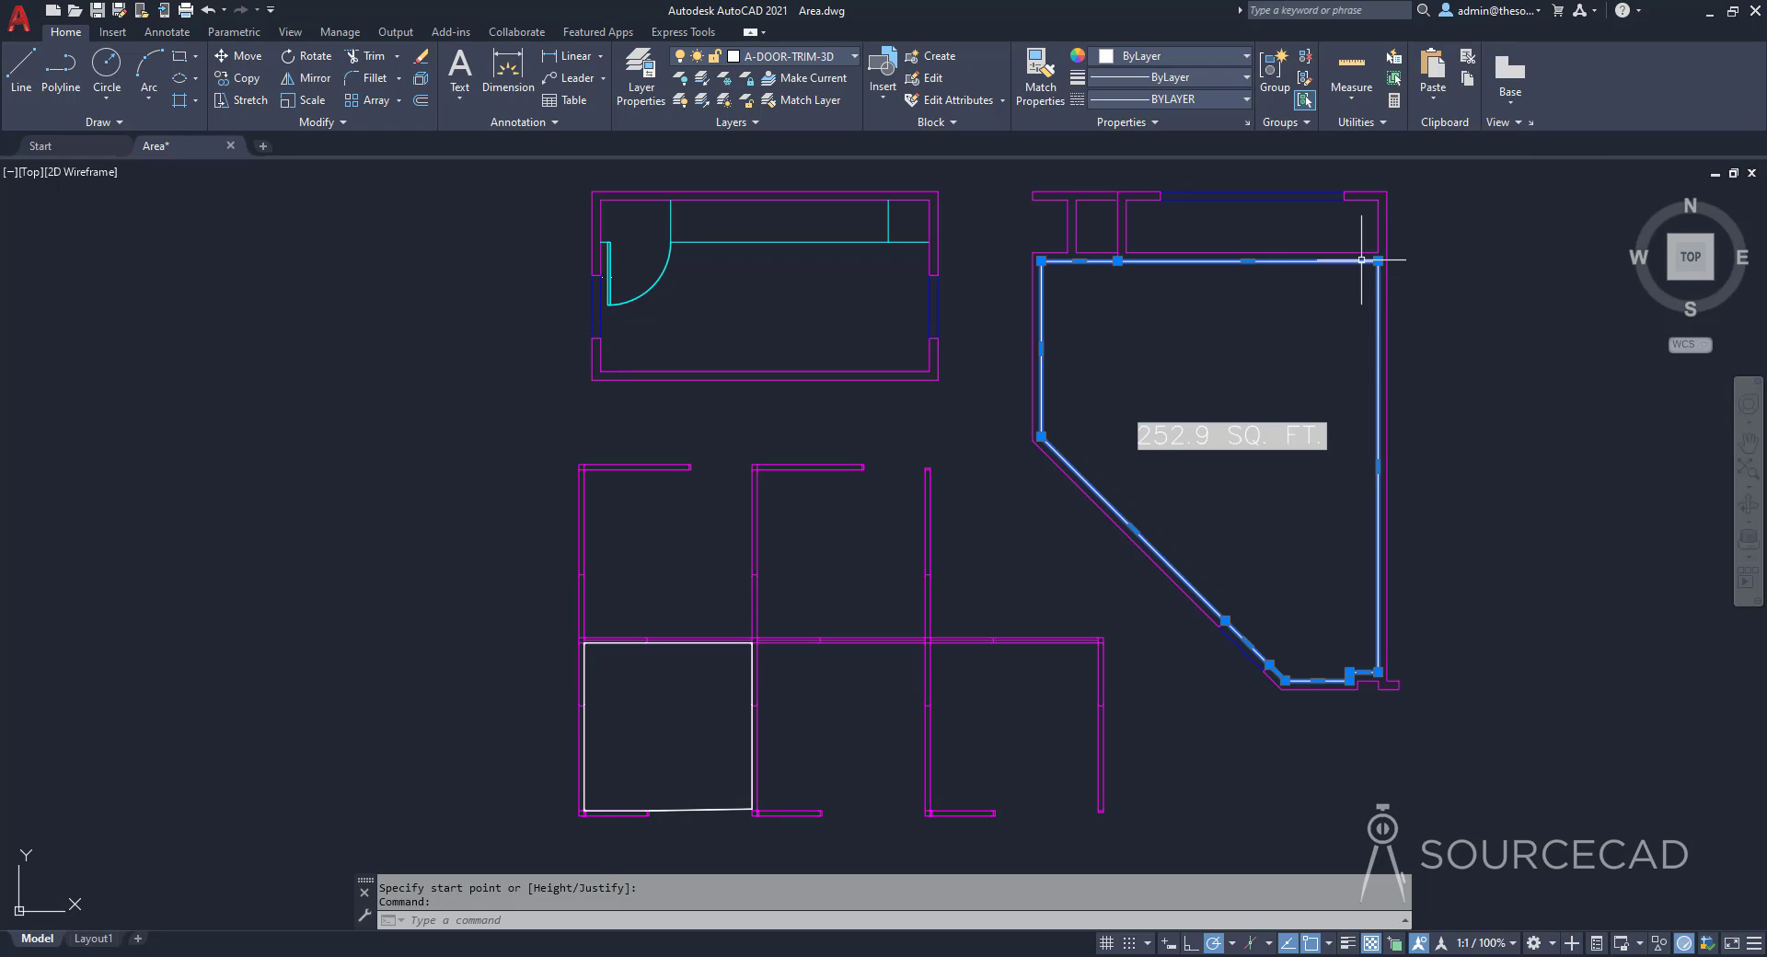
{"action": "left_click", "coordinate": [1248, 262]}
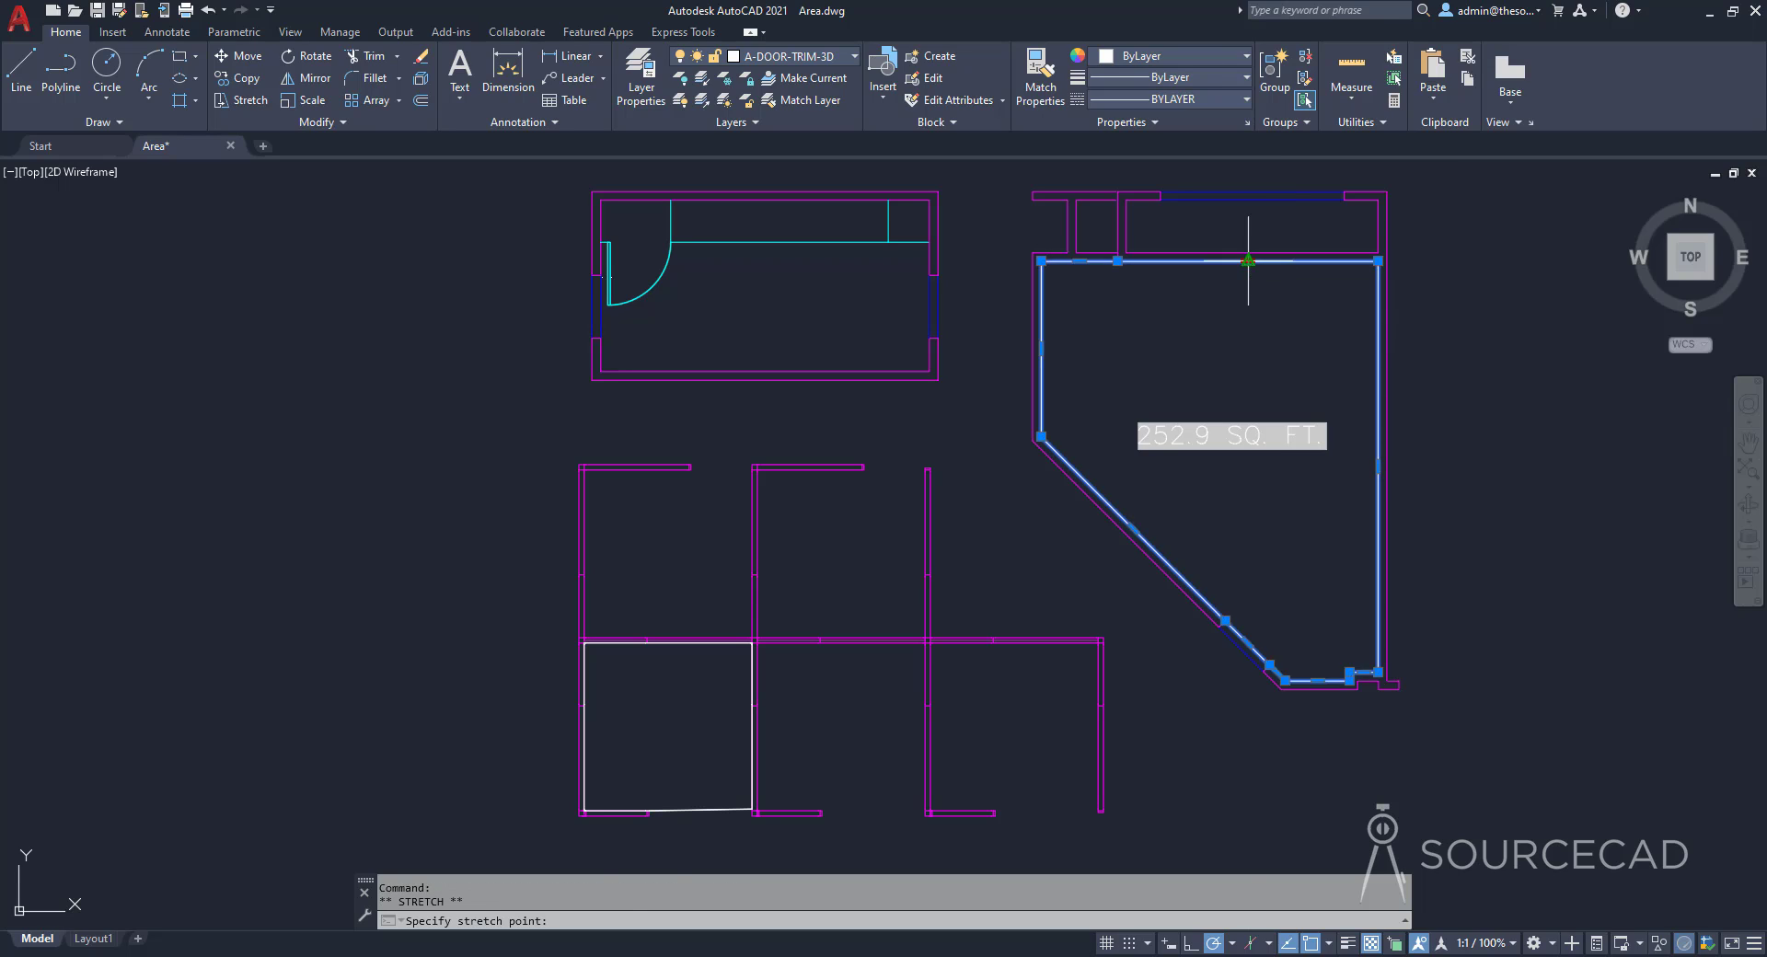
{"action": "left_click", "coordinate": [1248, 332]}
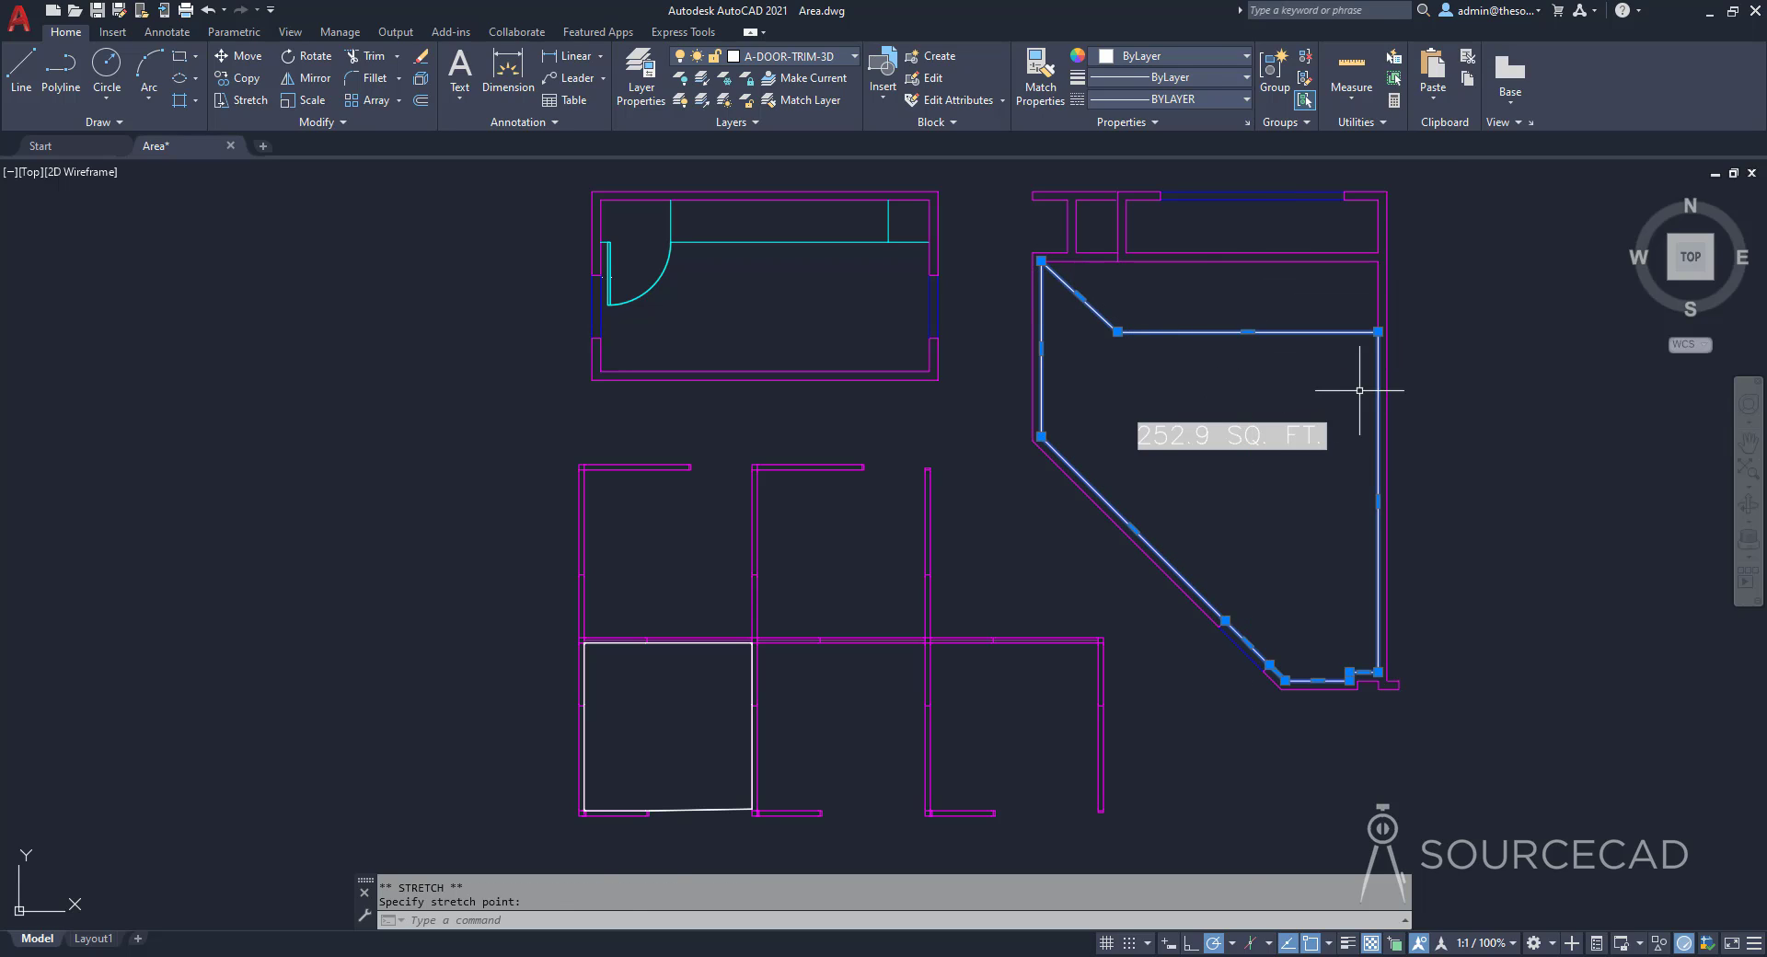
{"action": "key", "text": "Escape"}
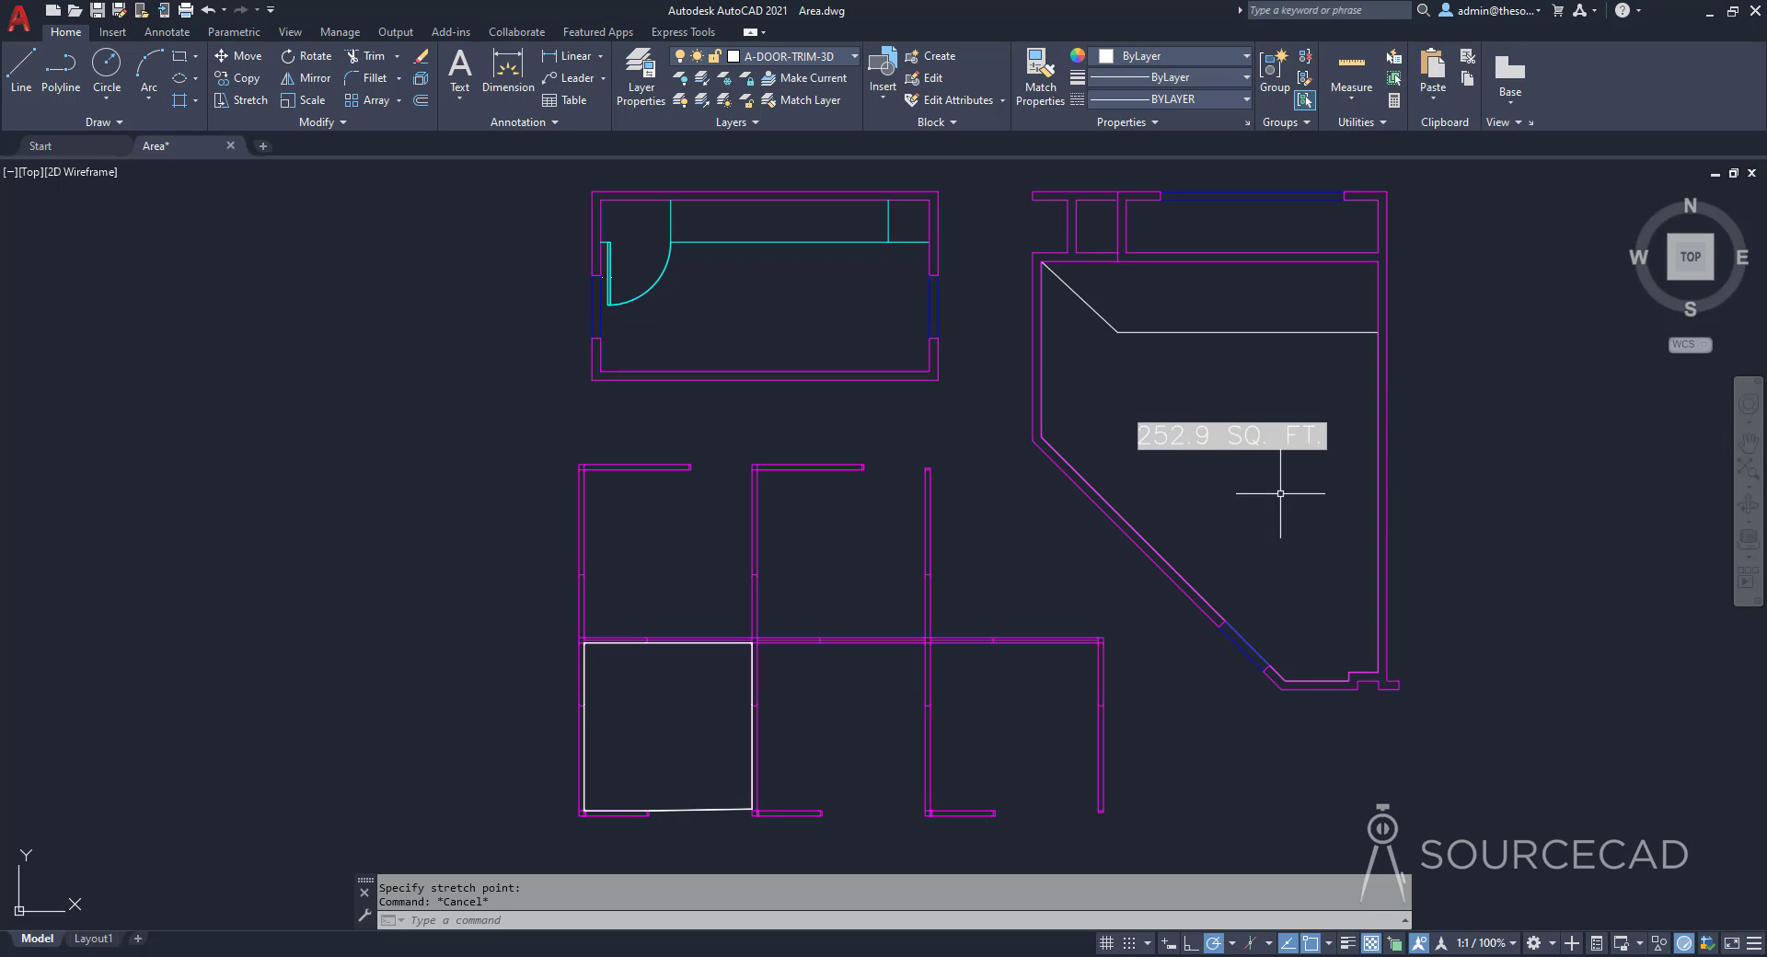
Step: Regenerate the drawing to update the area field in the angled room
{"action": "scroll", "coordinate": [1246, 450], "scroll_direction": "up", "scroll_amount": 2}
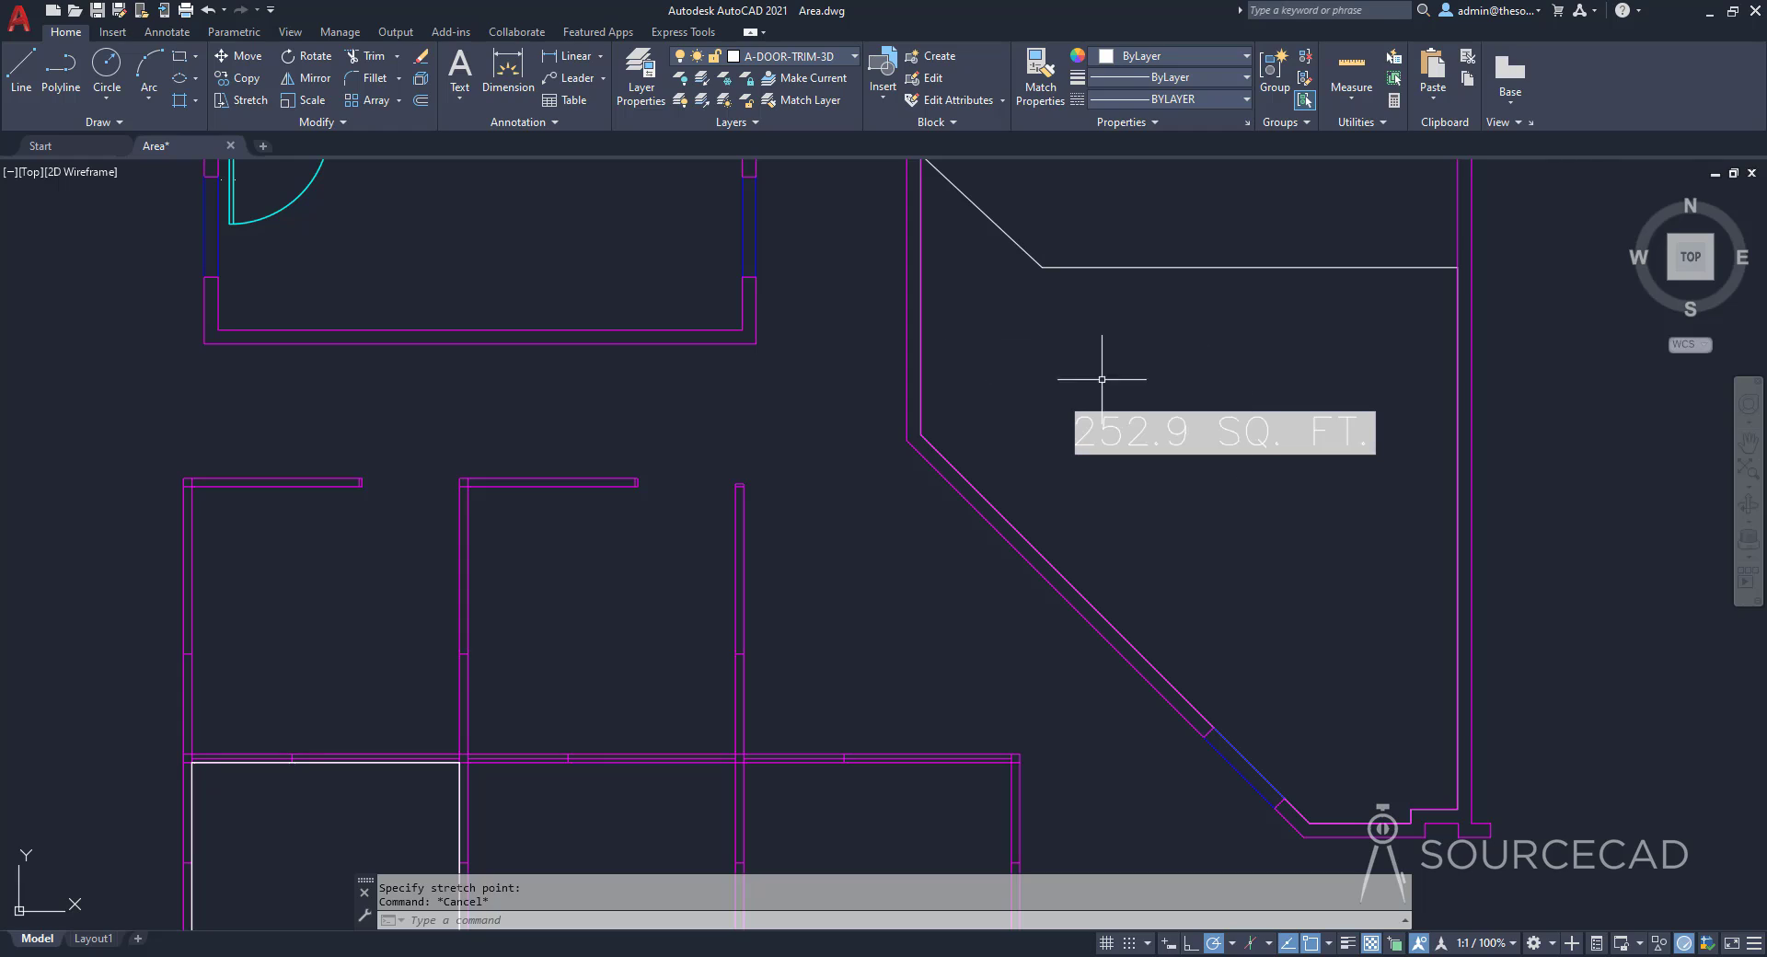
{"action": "scroll", "coordinate": [1096, 375], "scroll_direction": "up", "scroll_amount": 1}
{"action": "mouse_move", "coordinate": [1096, 374]}
{"action": "middle_mouse_down"}
{"action": "mouse_move", "coordinate": [1136, 391]}
{"action": "mouse_move", "coordinate": [1092, 411]}
{"action": "middle_mouse_up"}
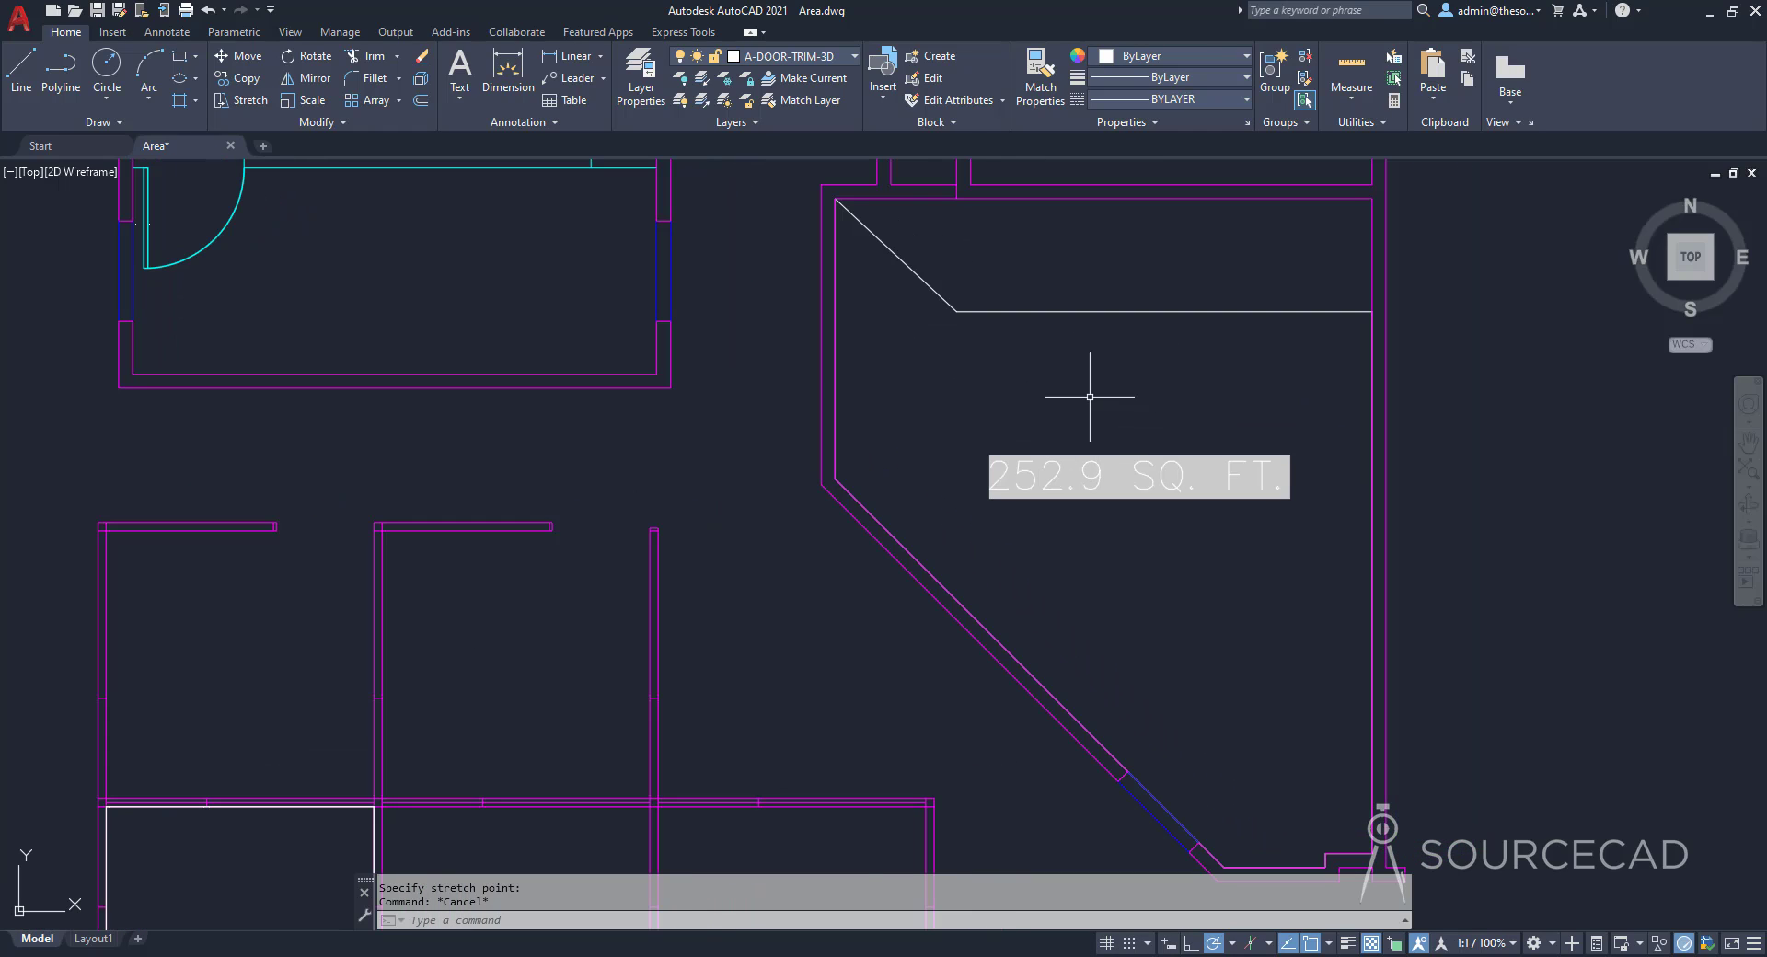
{"action": "type", "text": "RE"}
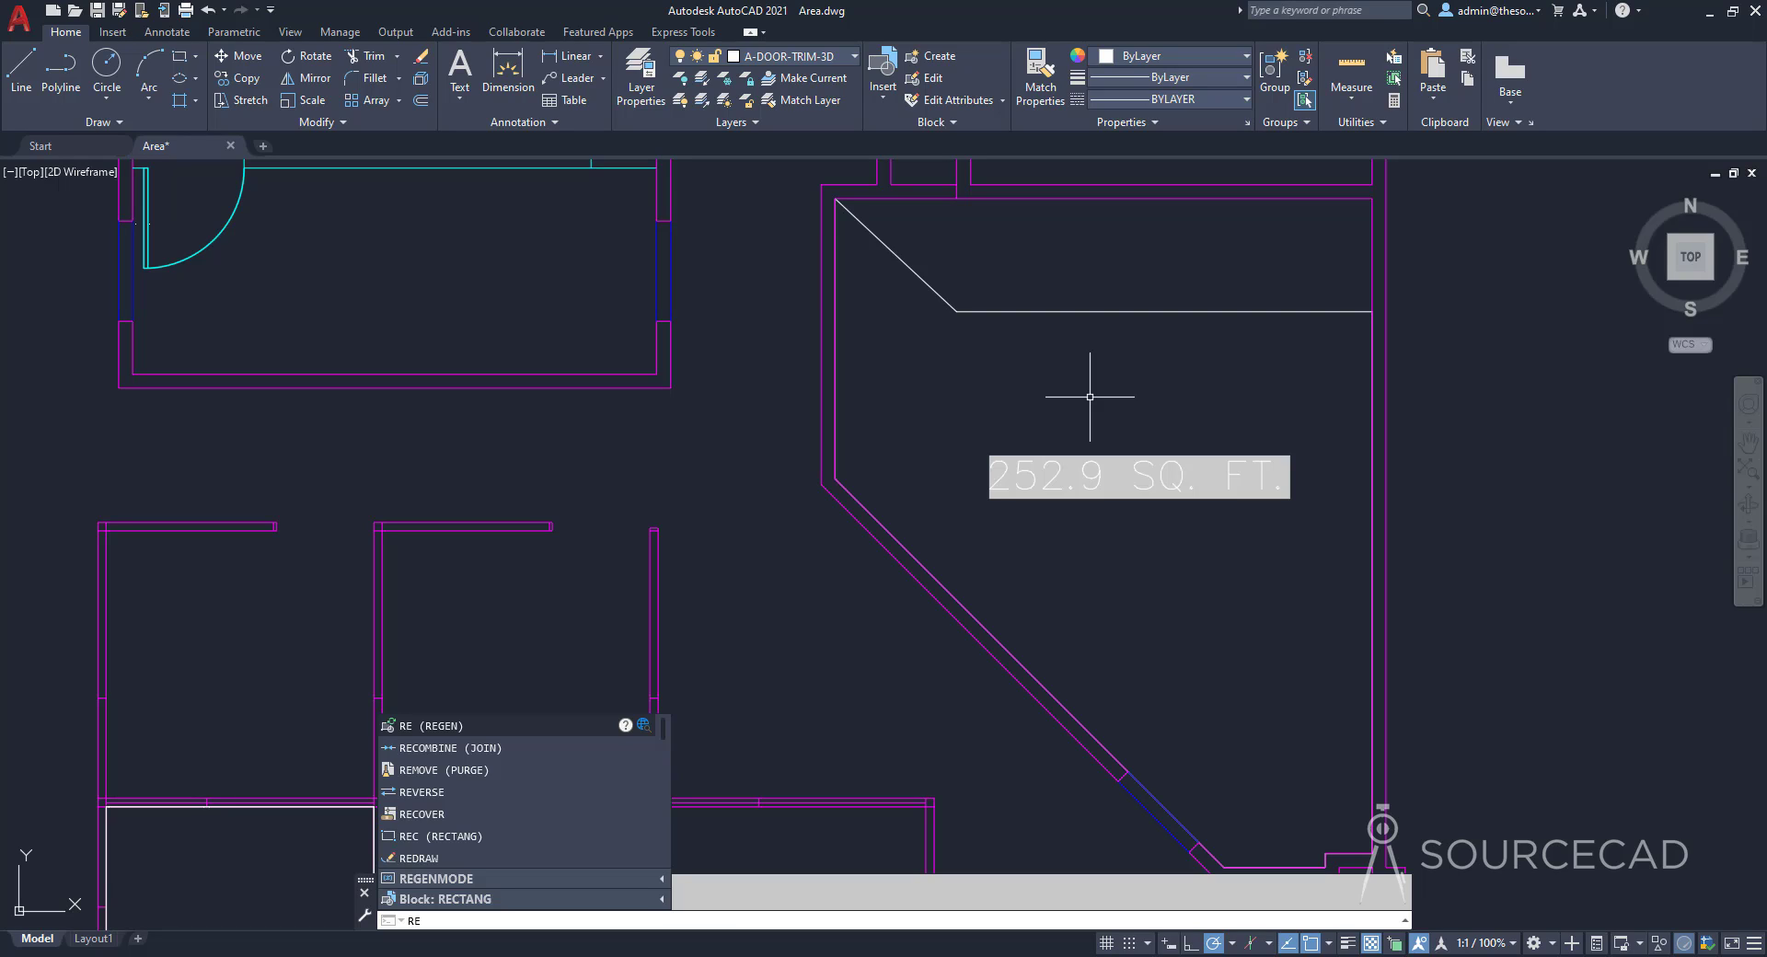
{"action": "key", "text": "Return"}
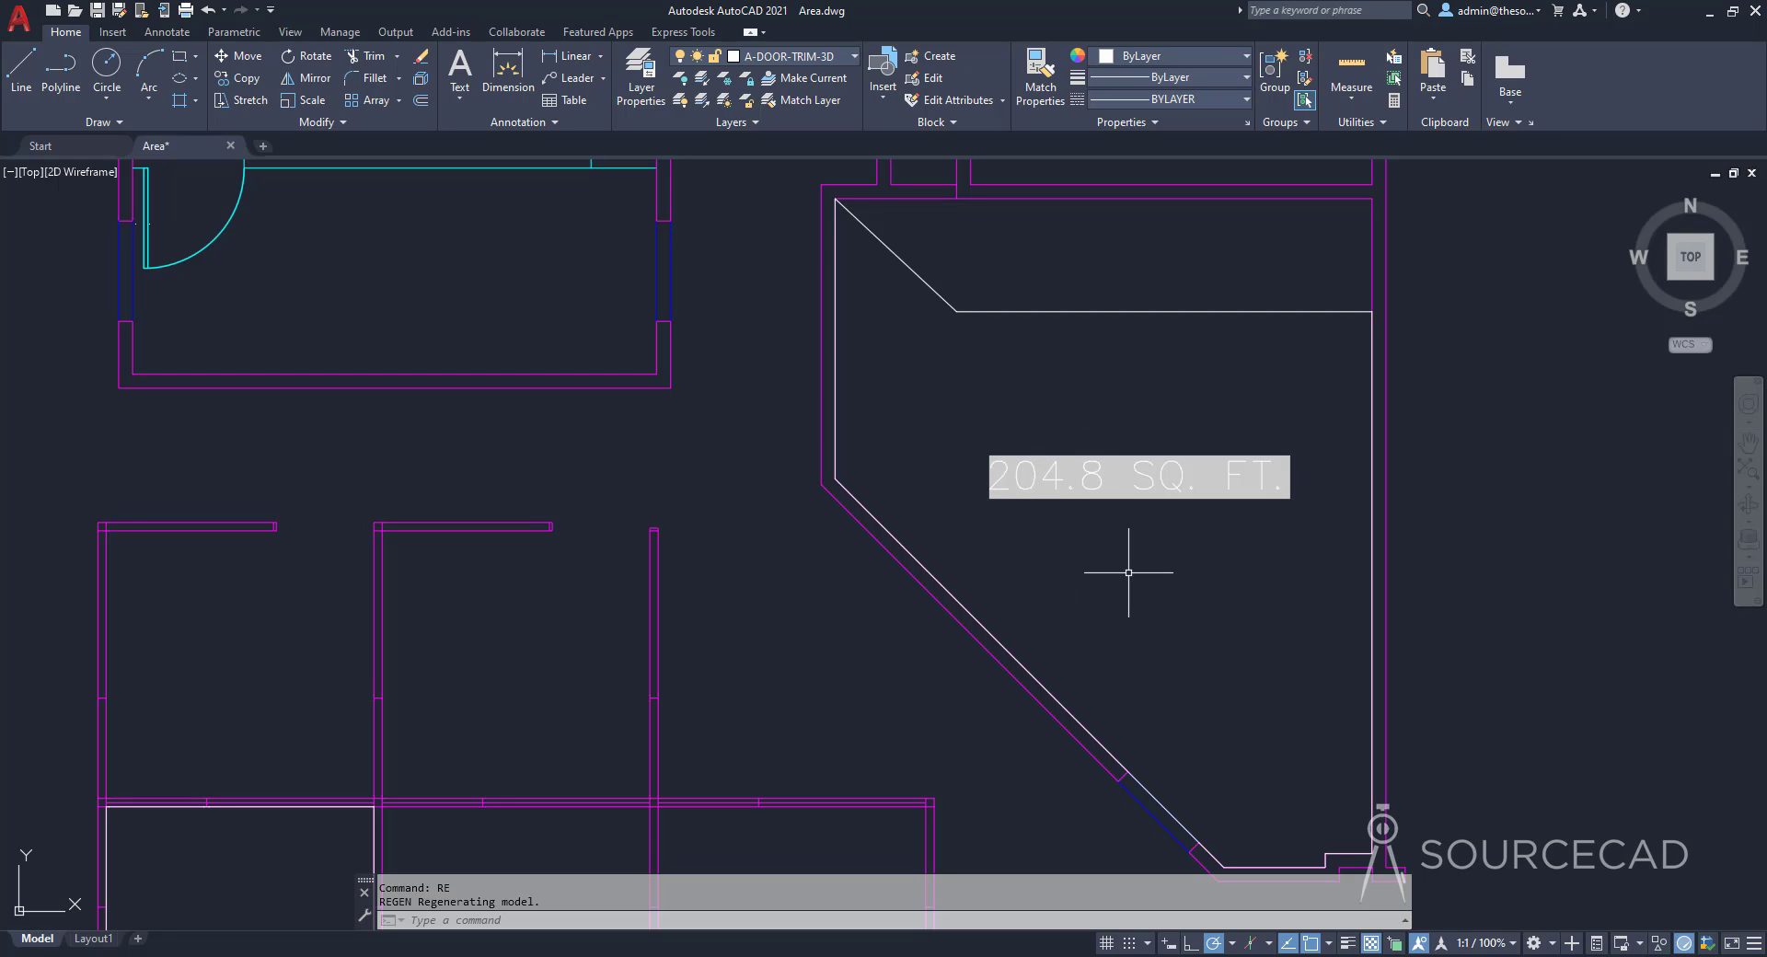
{"action": "scroll", "coordinate": [807, 511], "scroll_direction": "down", "scroll_amount": 3}
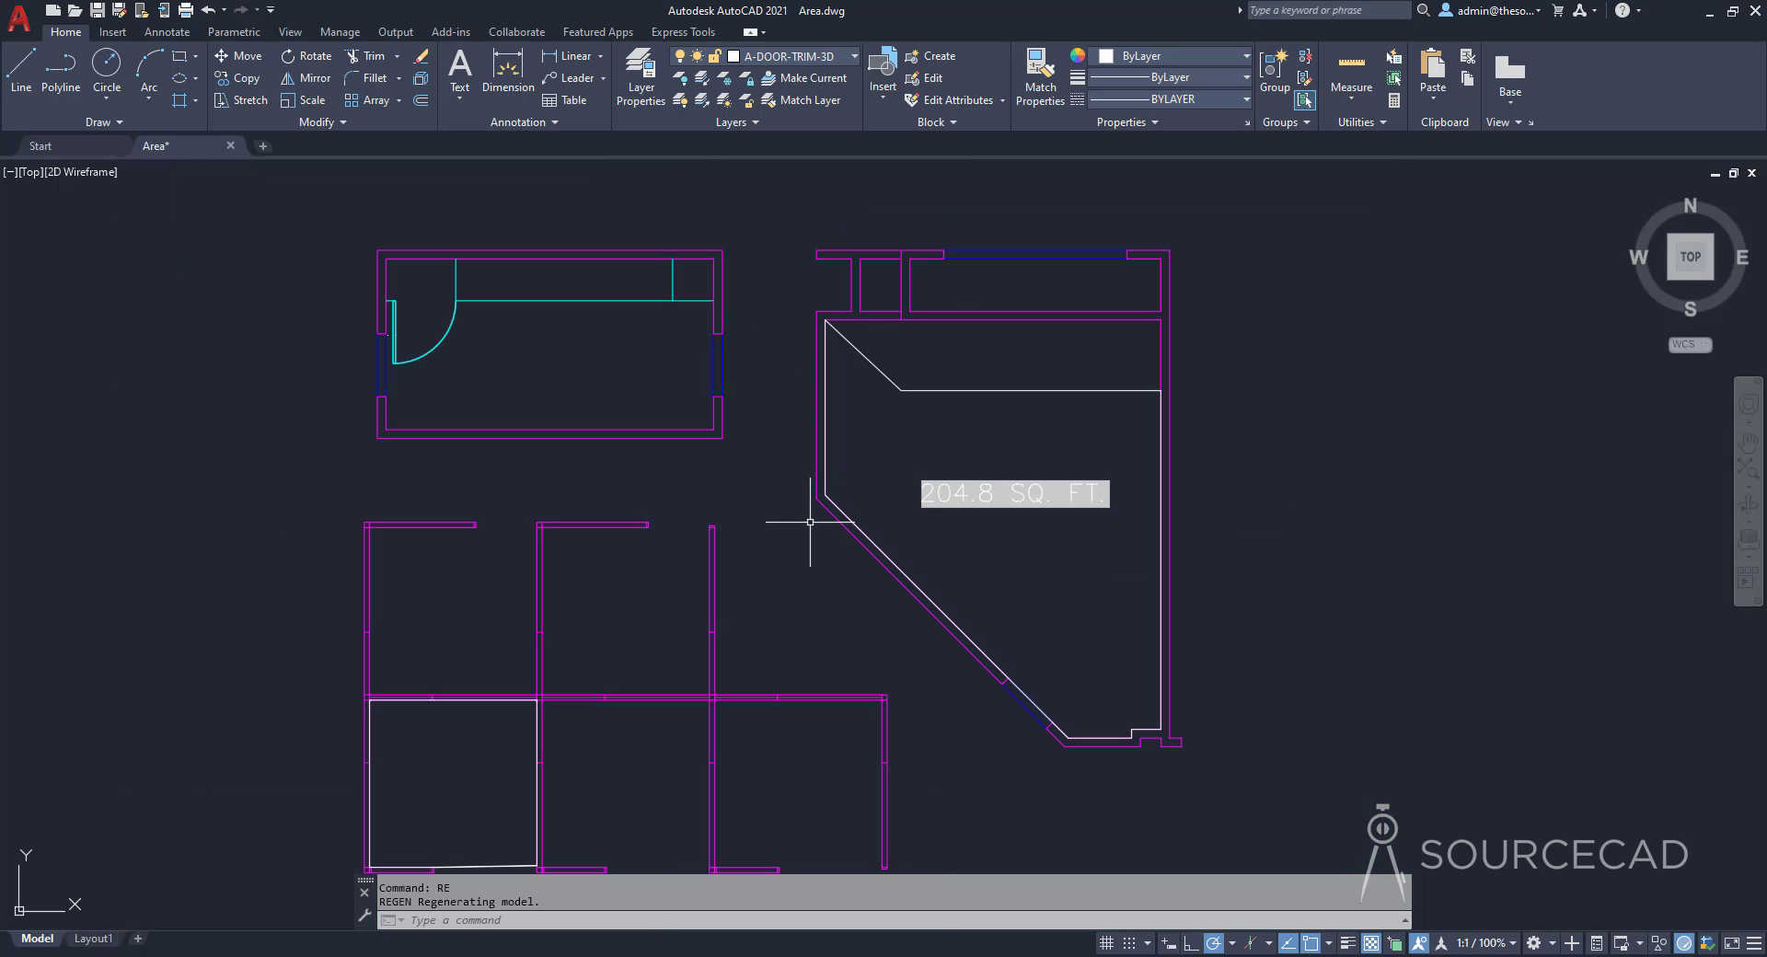
{"action": "middle_click_drag", "start_coordinate": [1064, 579], "coordinate": [1329, 431]}
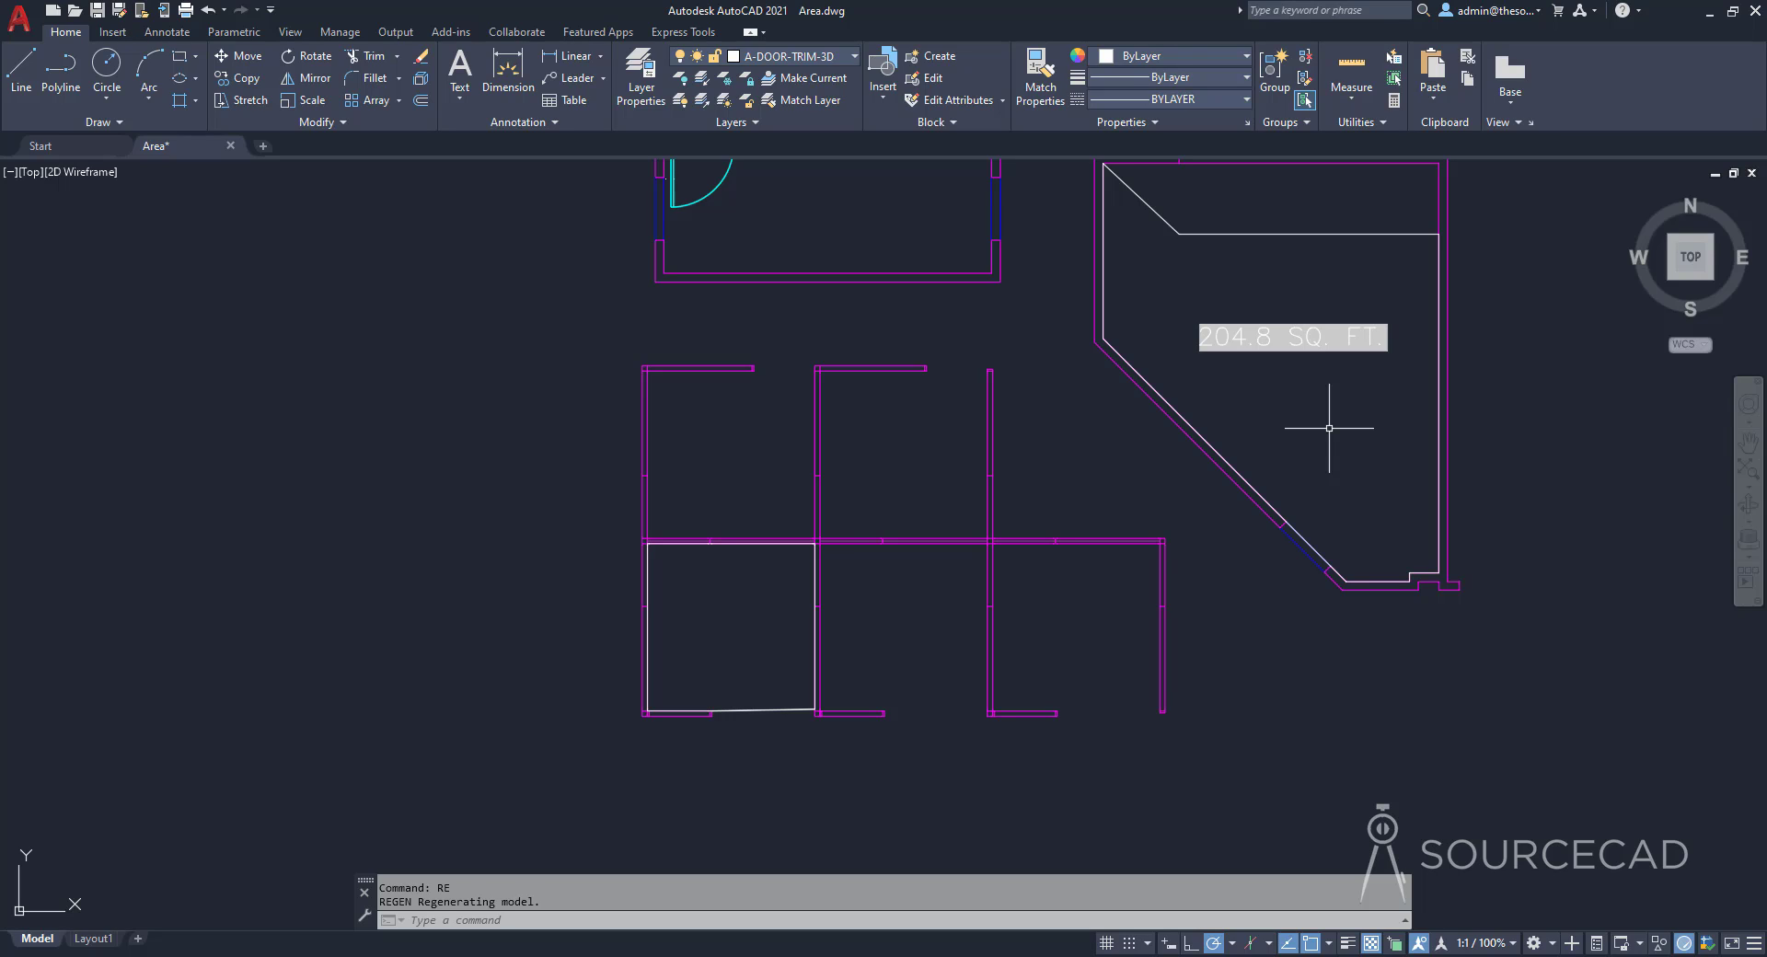
{"action": "scroll", "coordinate": [1325, 460], "scroll_direction": "down", "scroll_amount": 2}
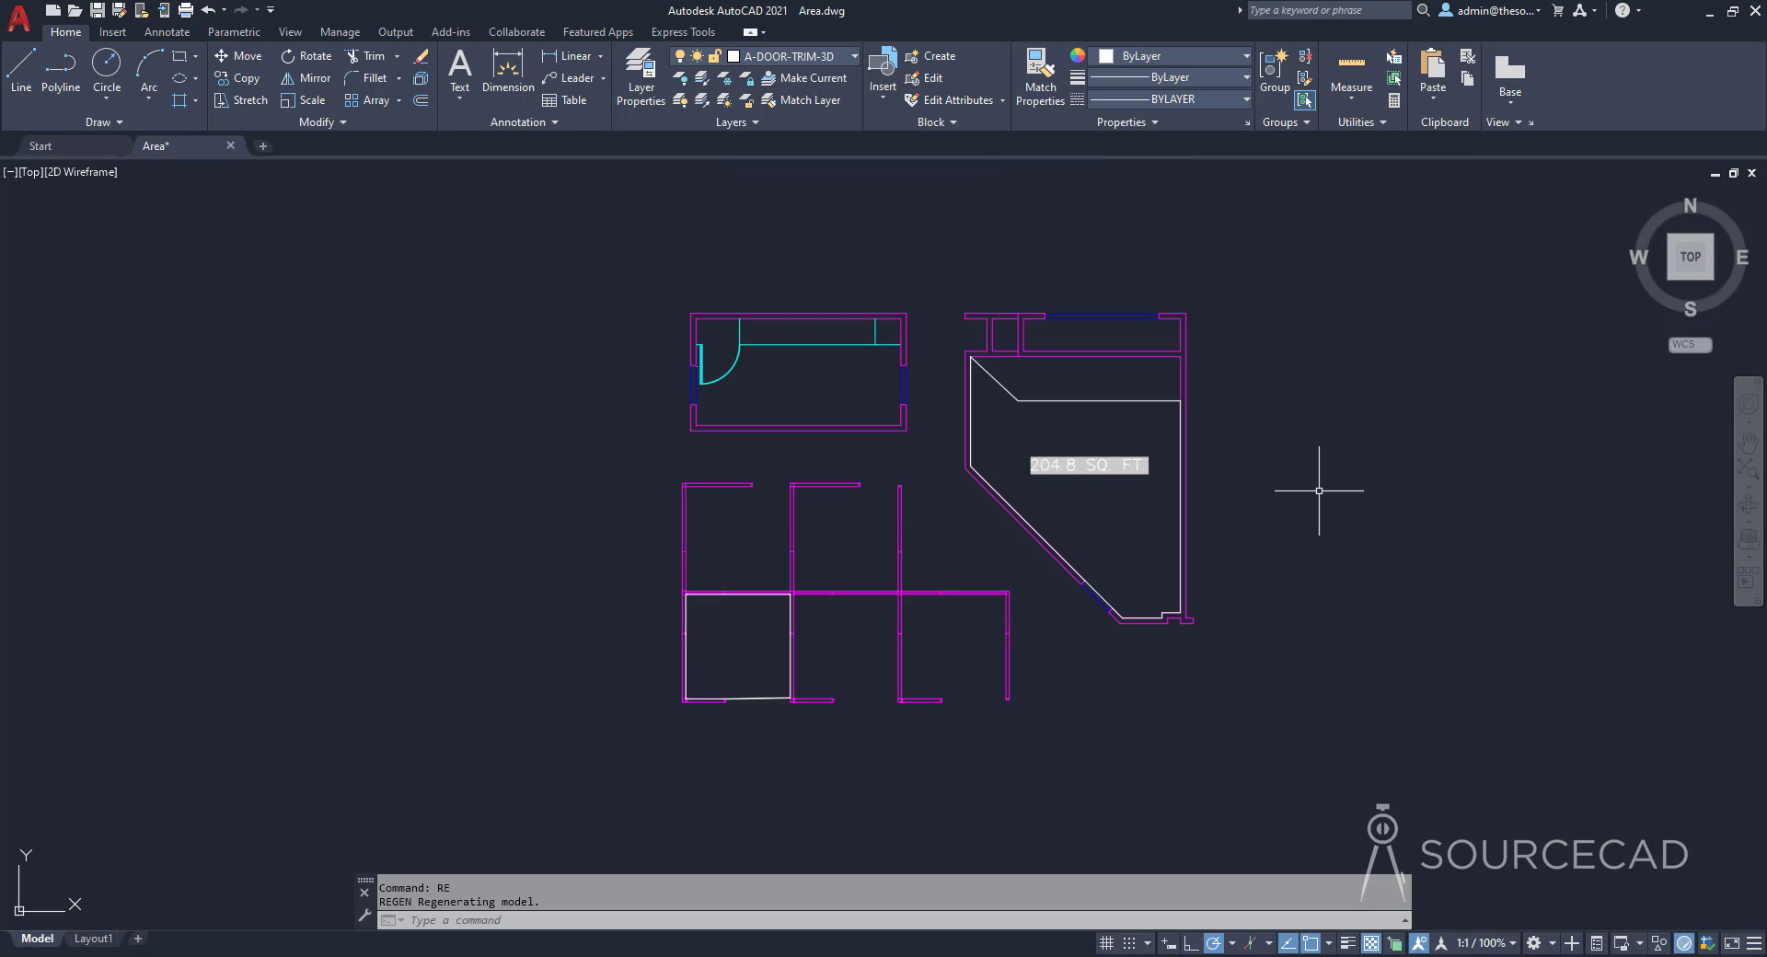